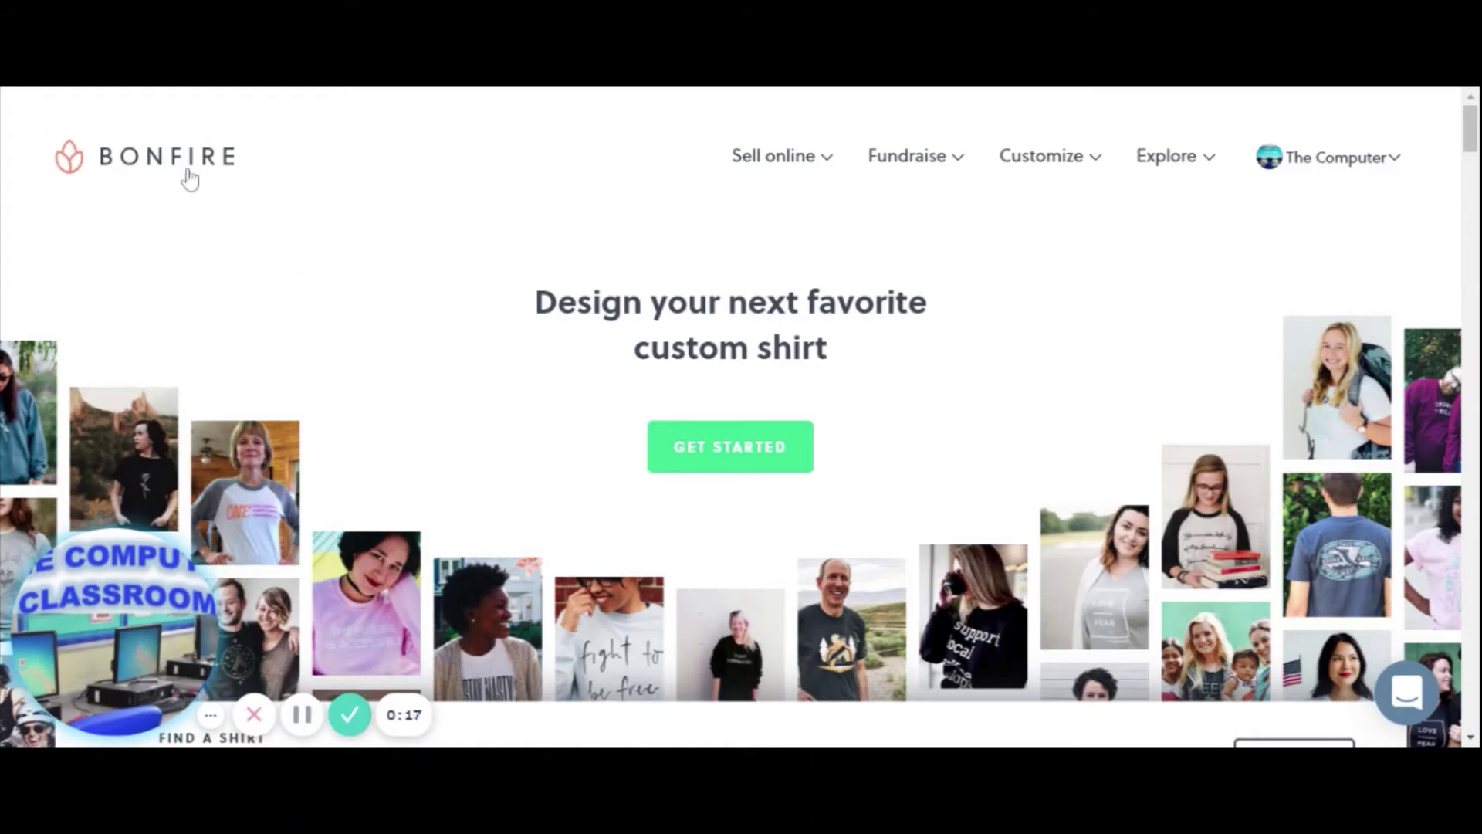
Step: Open the 'The Computer' account dropdown on the Bonfire home page
left_click(1391, 171)
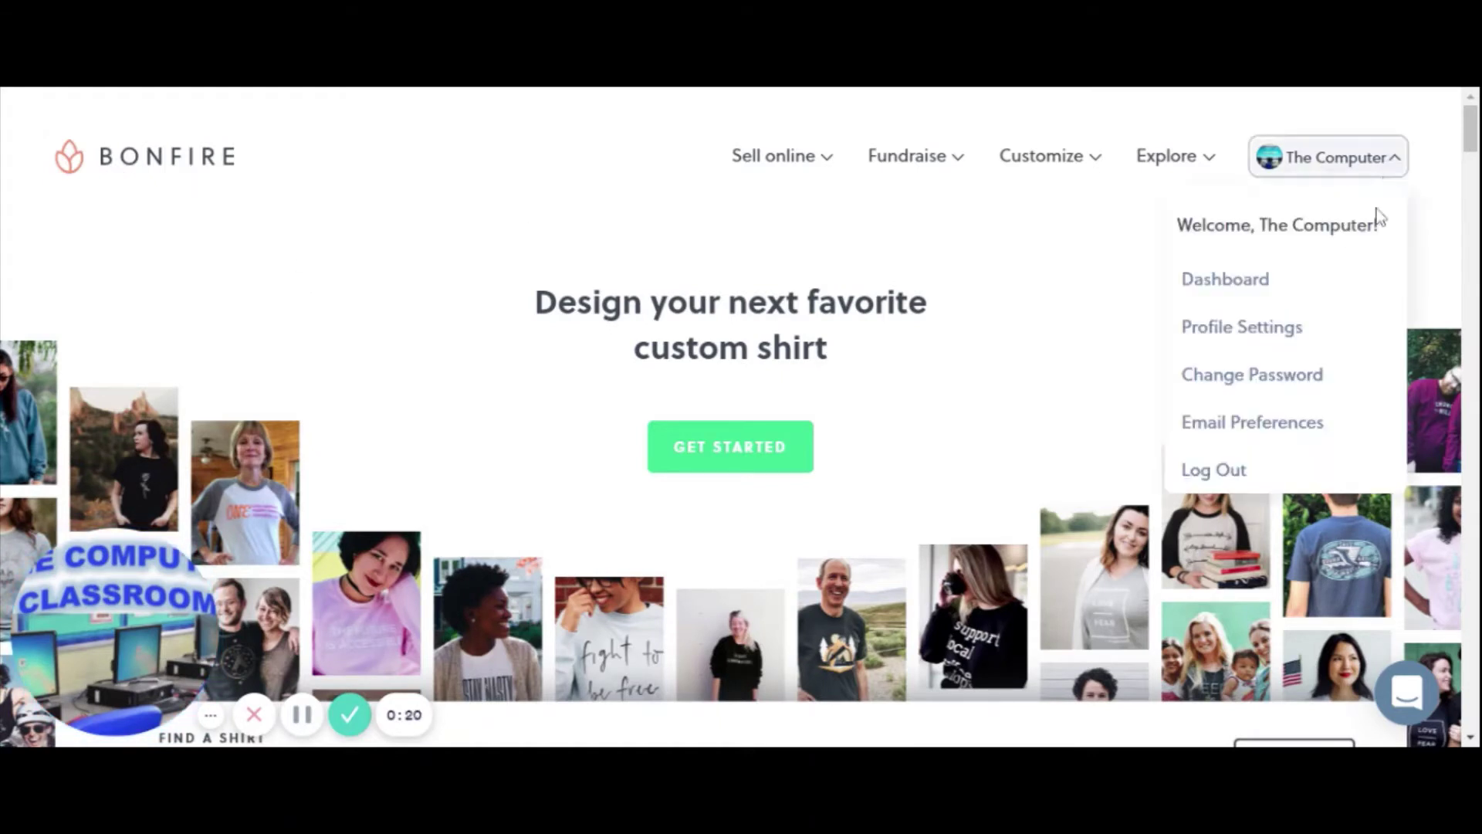
Step: Open the Dashboard, review its Payouts and My orders sections, and go to the store
left_click(1251, 292)
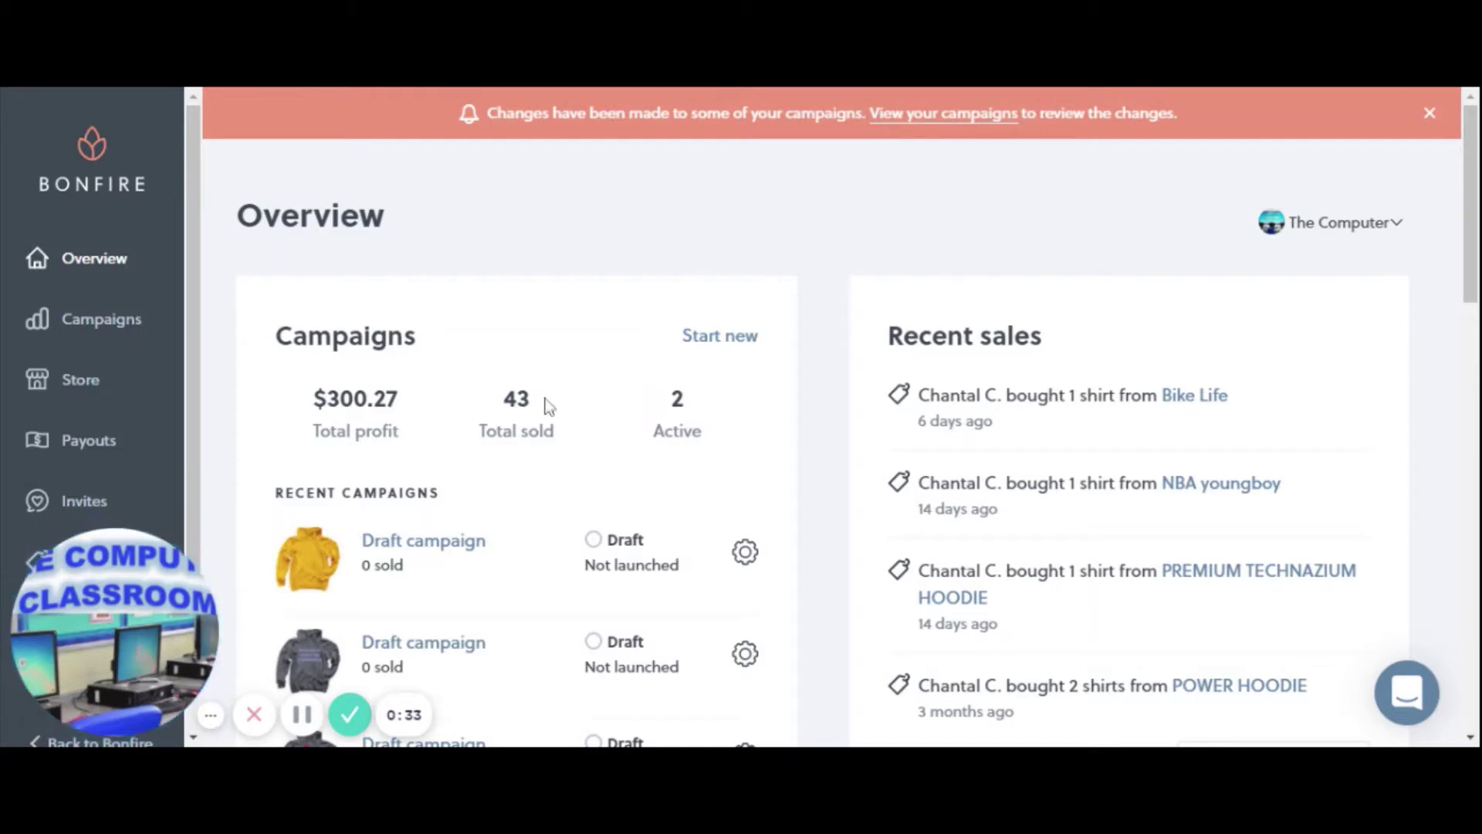
scroll(1075, 473, "down", 8)
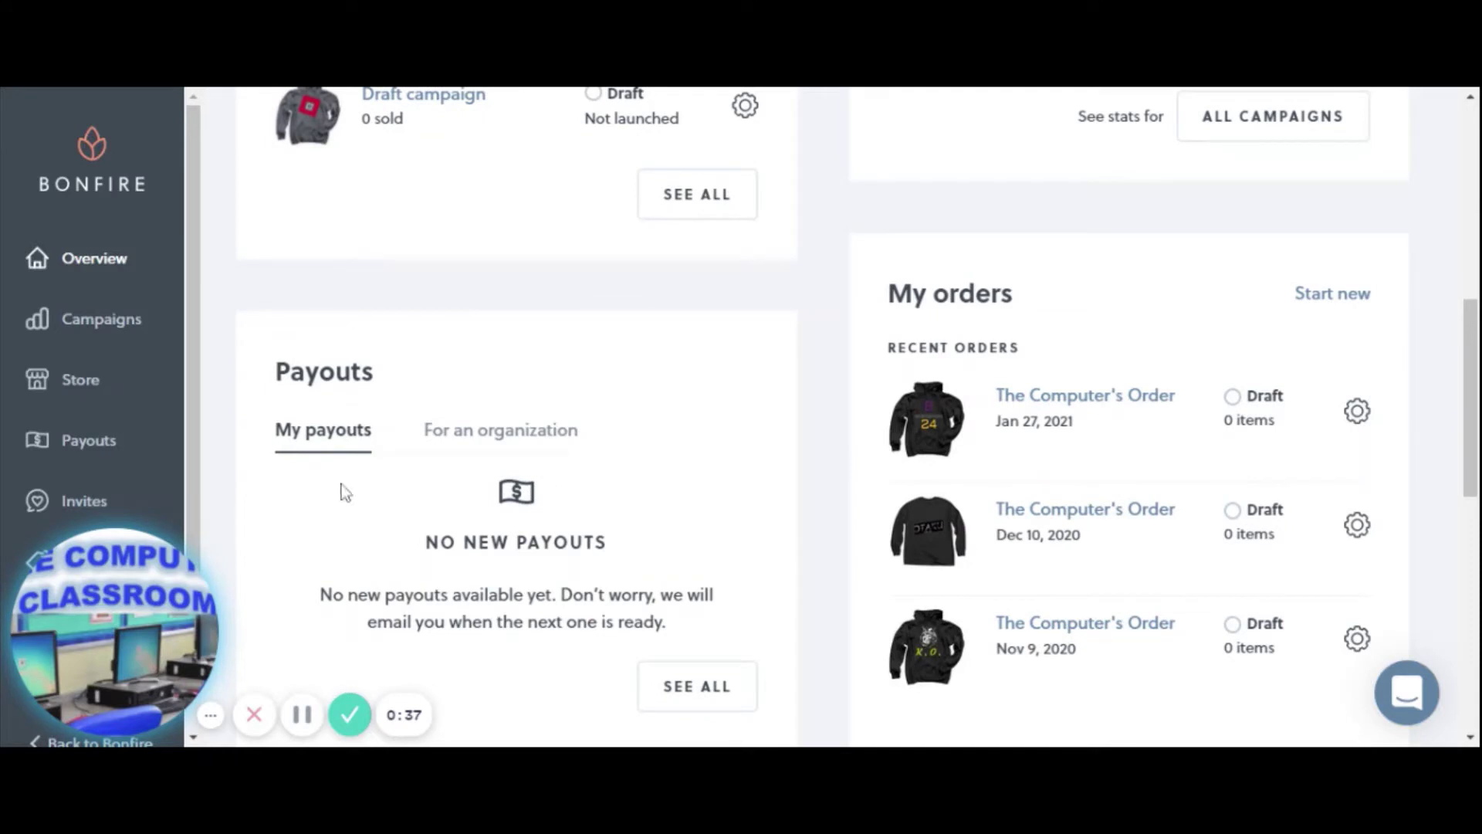
scroll(151, 359, "down", 3)
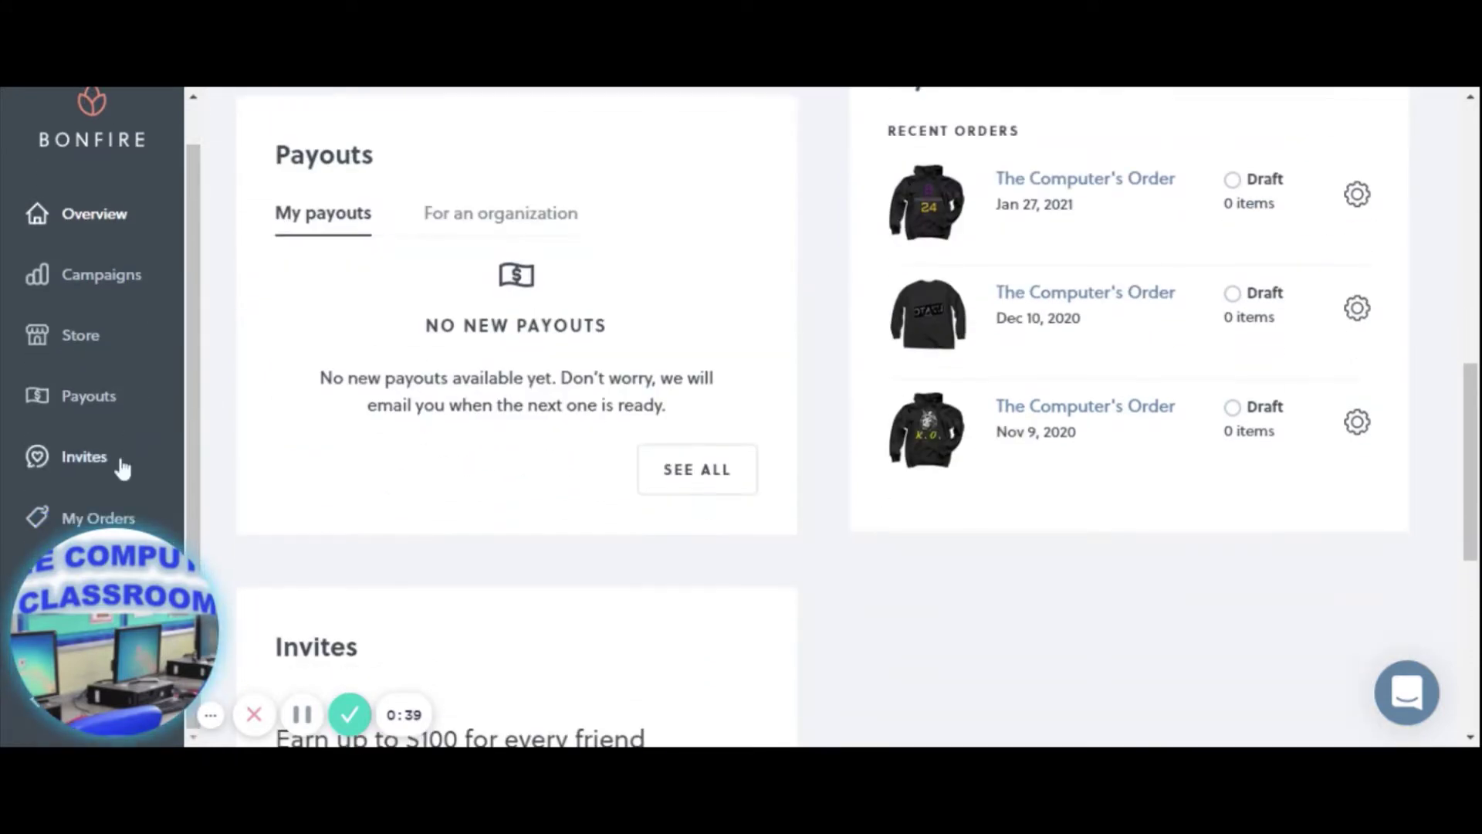
left_click(87, 339)
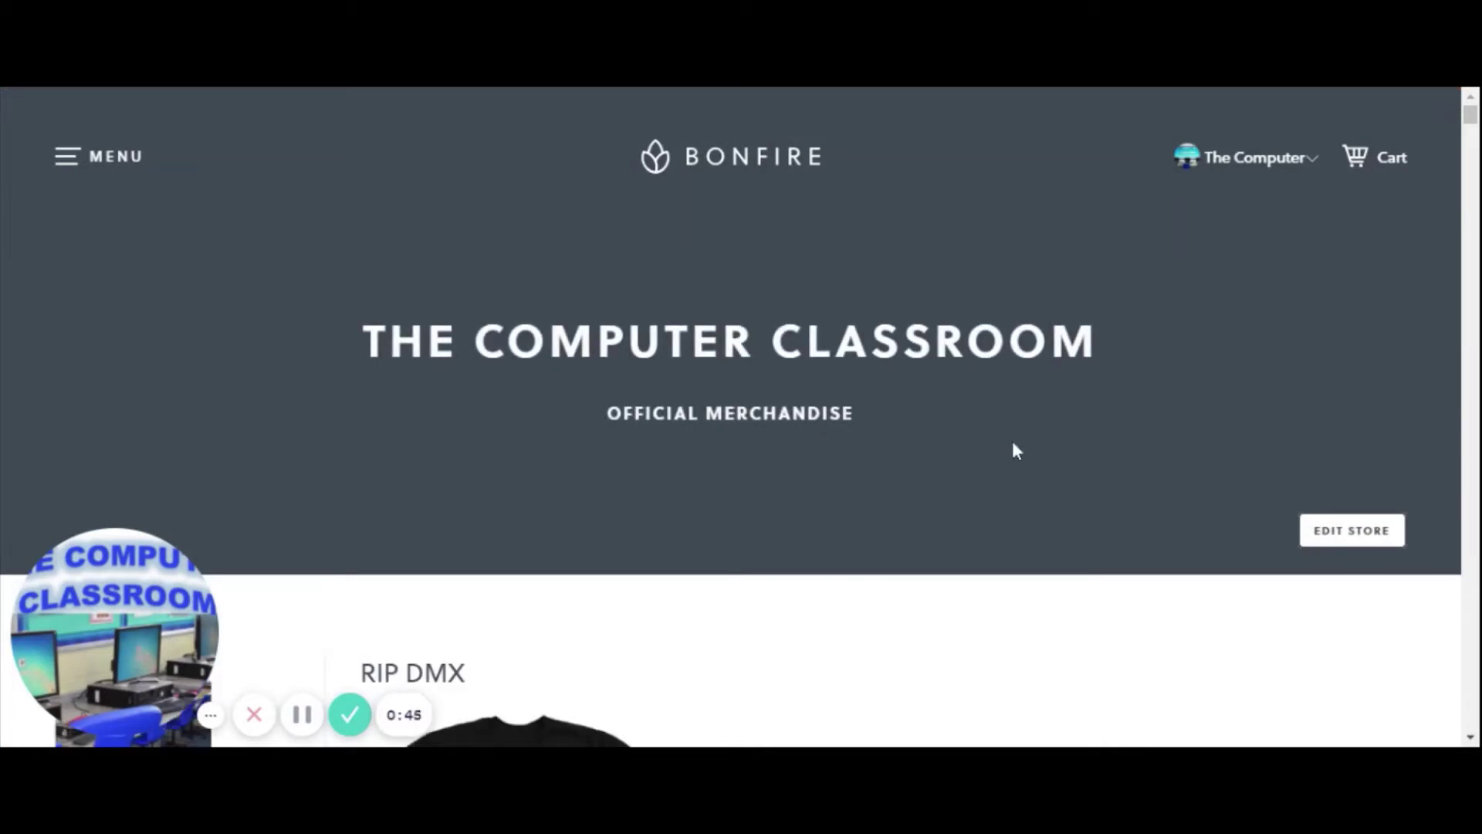
Step: Open the store's MENU panel and scroll down to its Customize section
left_click(66, 166)
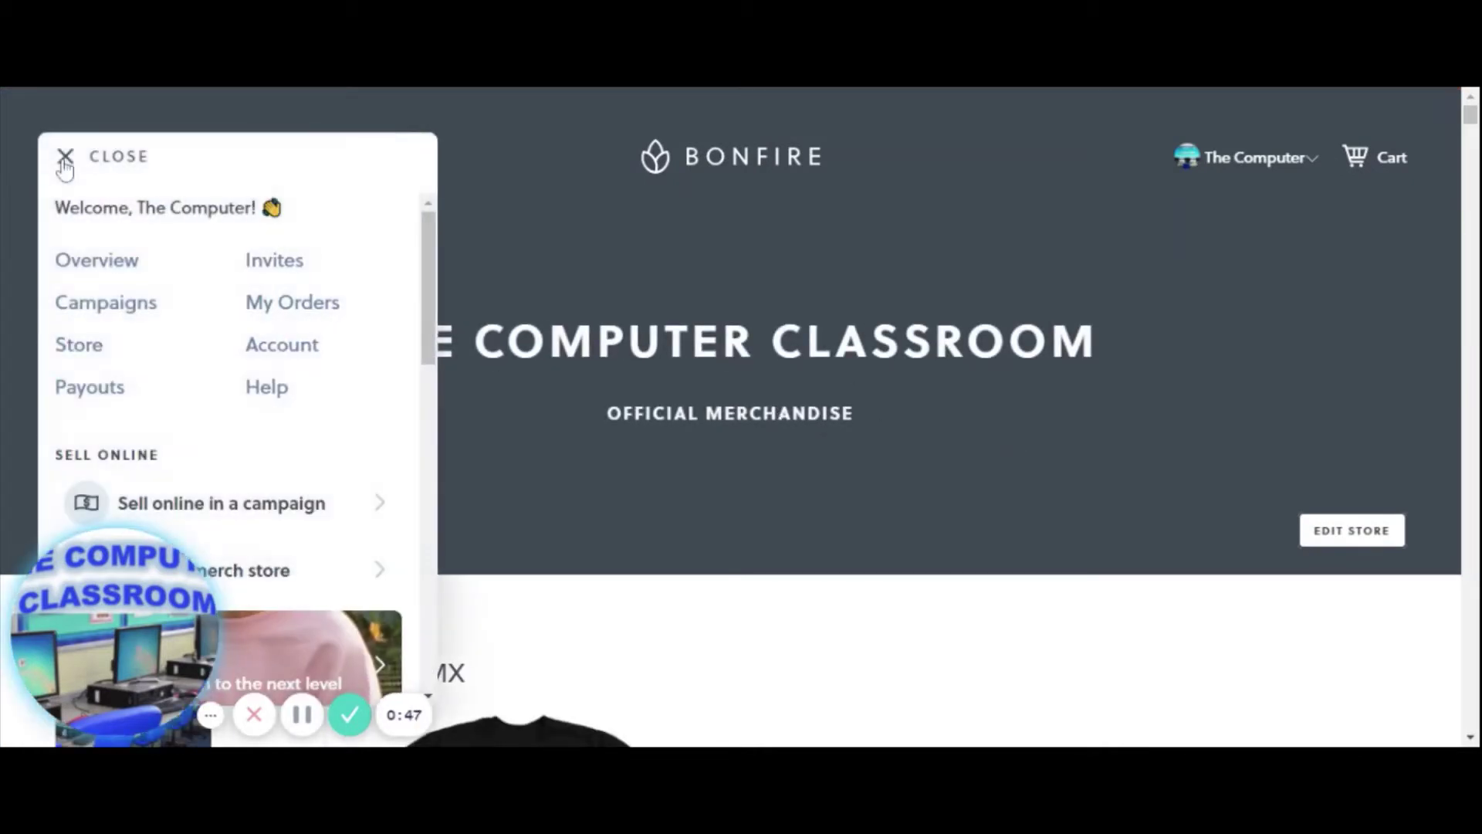
scroll(286, 398, "down", 5)
scroll(289, 401, "down", 8)
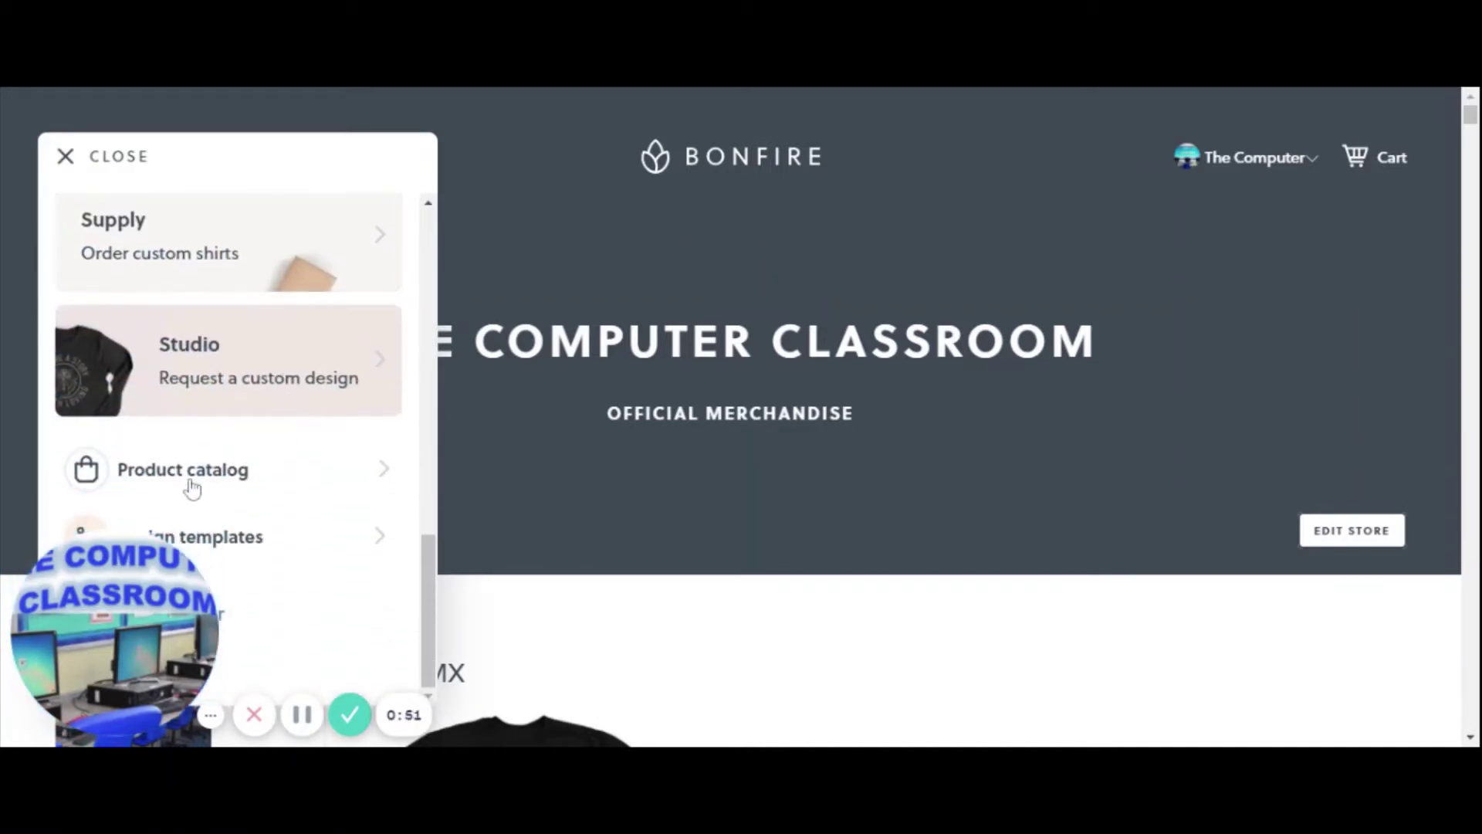
Step: Open the Product catalog and browse it to find the Sweatshirts category
left_click(257, 479)
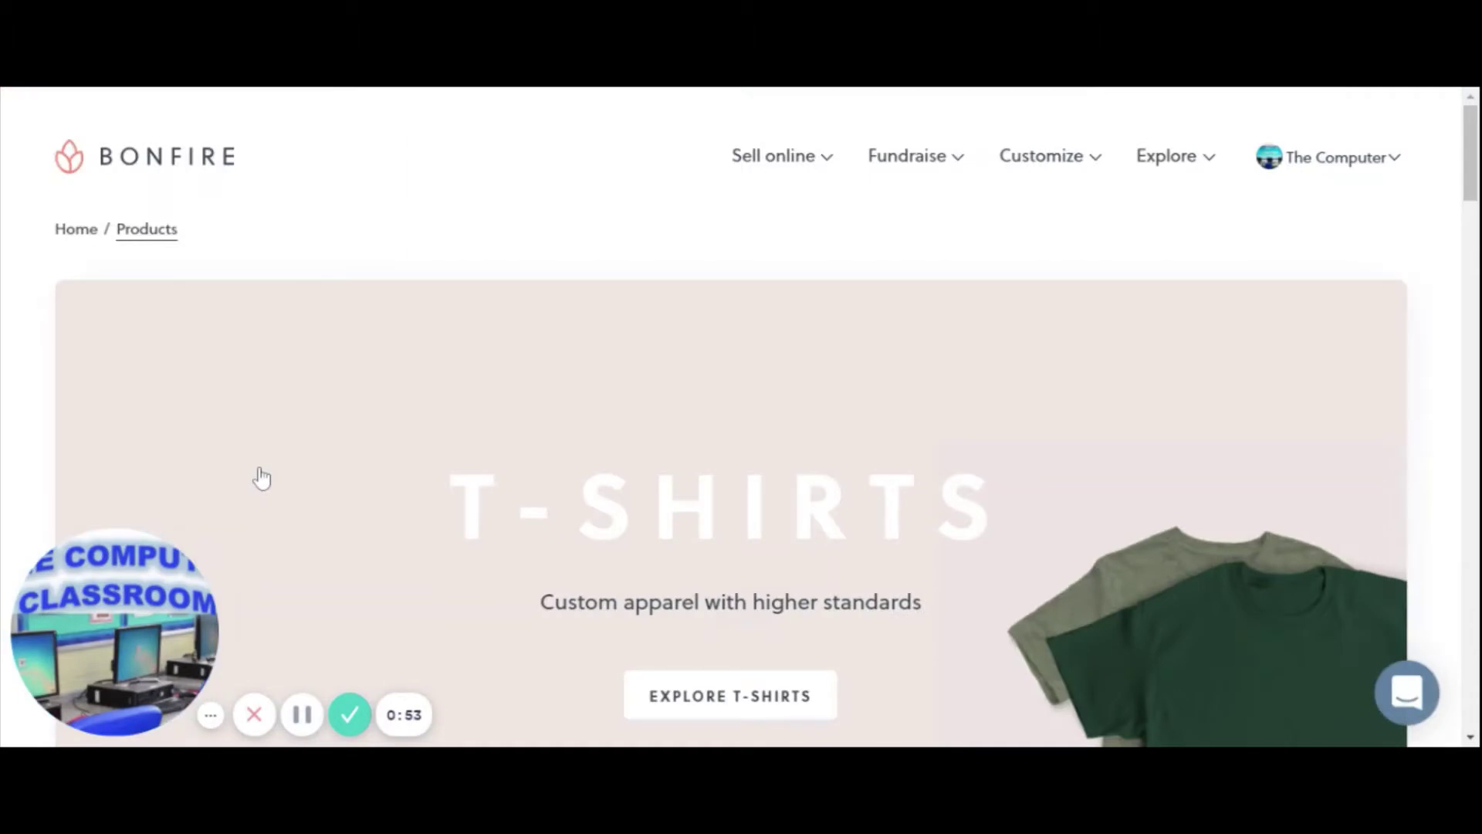
scroll(874, 486, "down", 3)
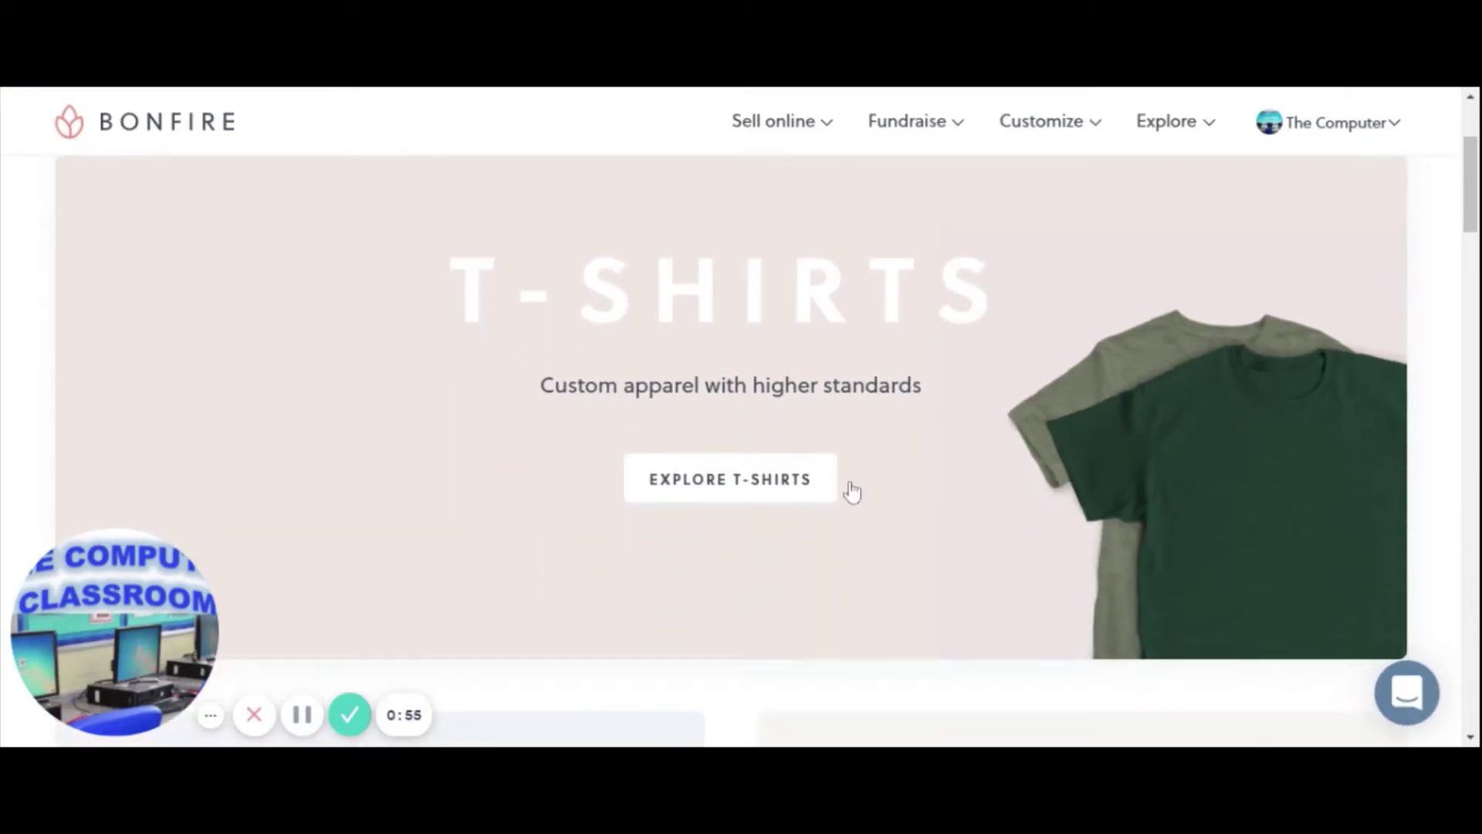
scroll(744, 488, "down", 6)
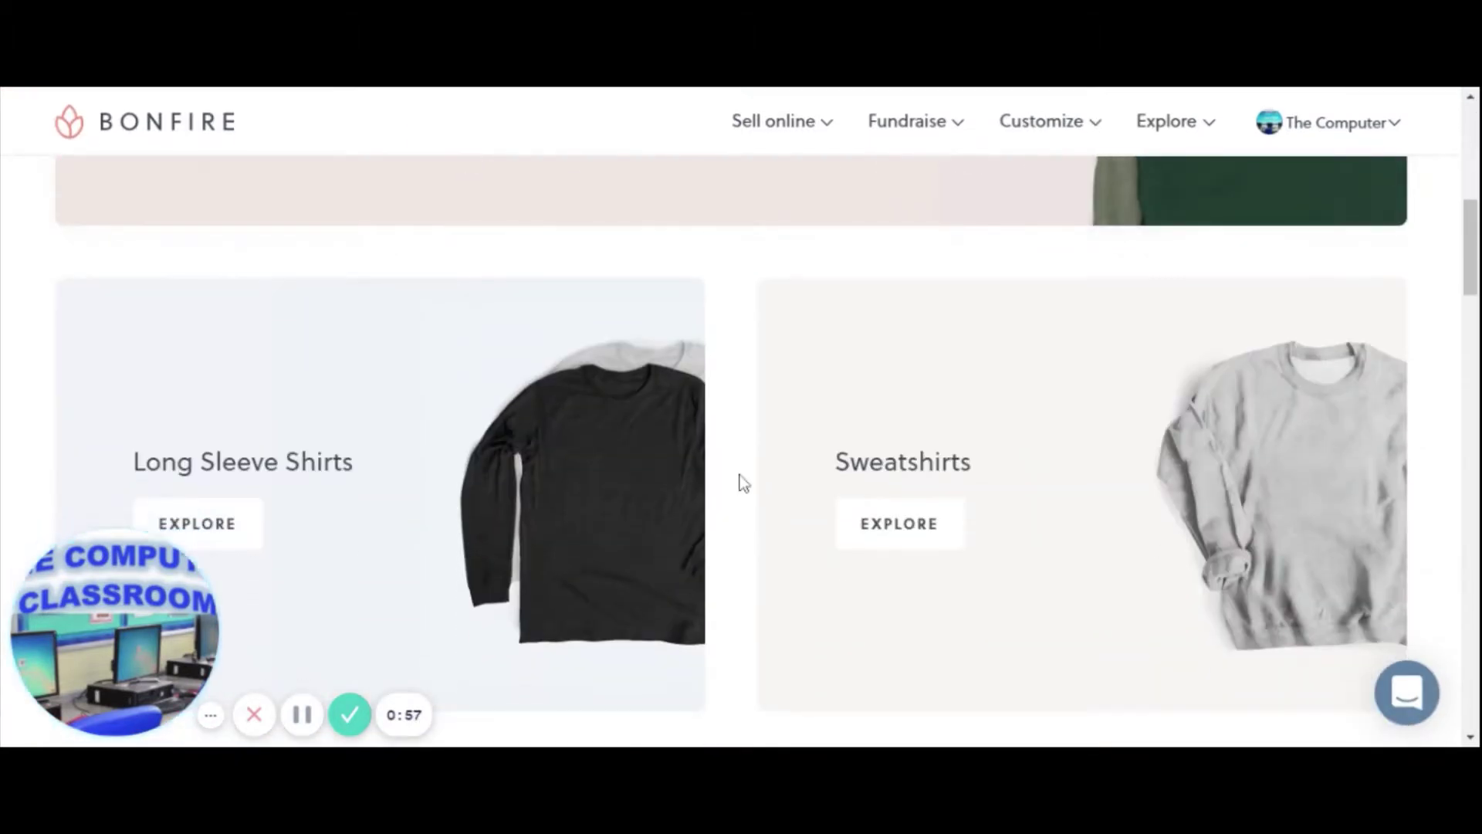
scroll(743, 484, "down", 8)
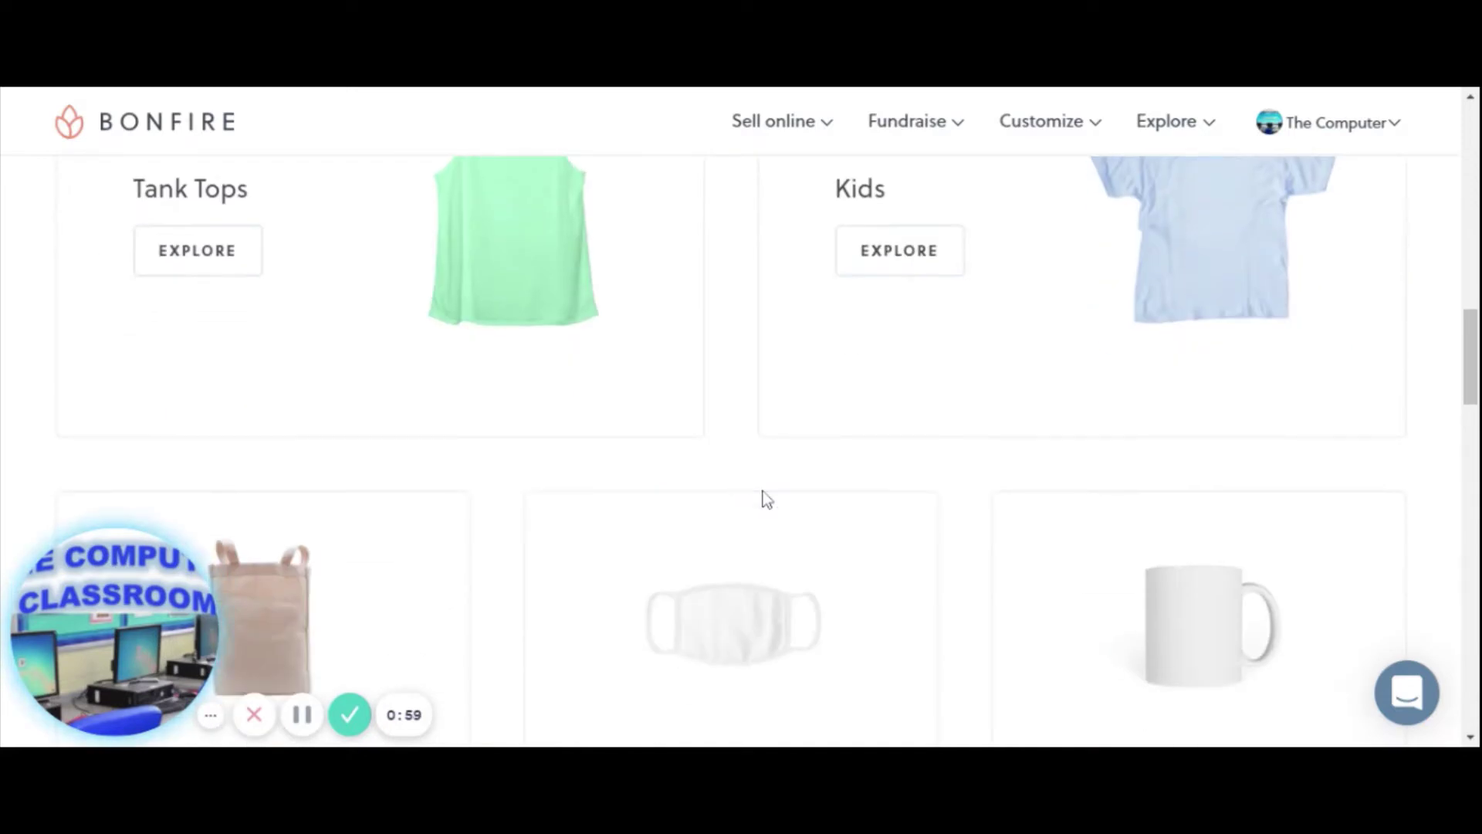
scroll(764, 498, "down", 2)
scroll(754, 473, "up", 3)
scroll(579, 405, "down", 1)
scroll(586, 413, "down", 7)
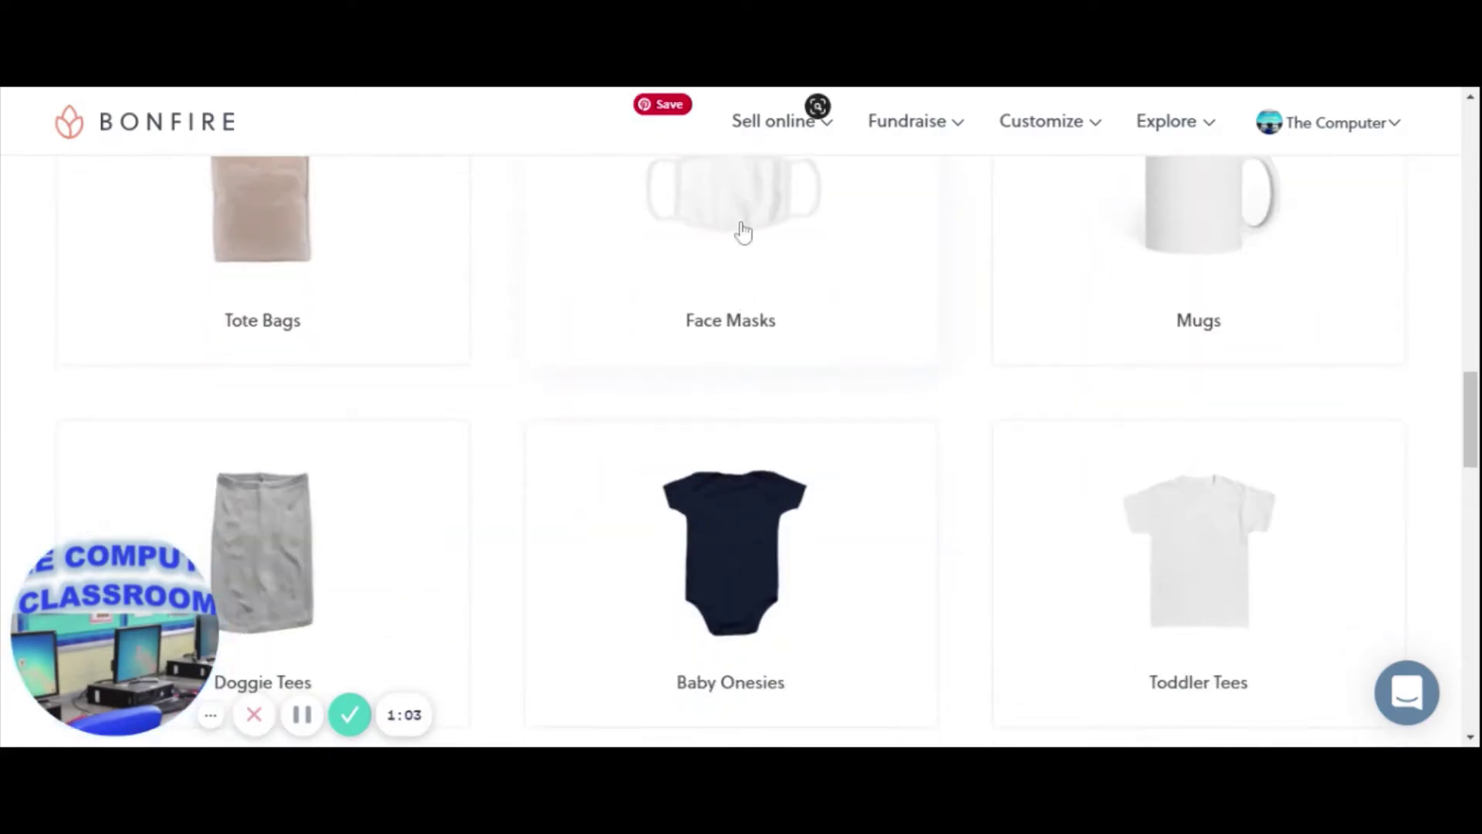
scroll(764, 440, "down", 8)
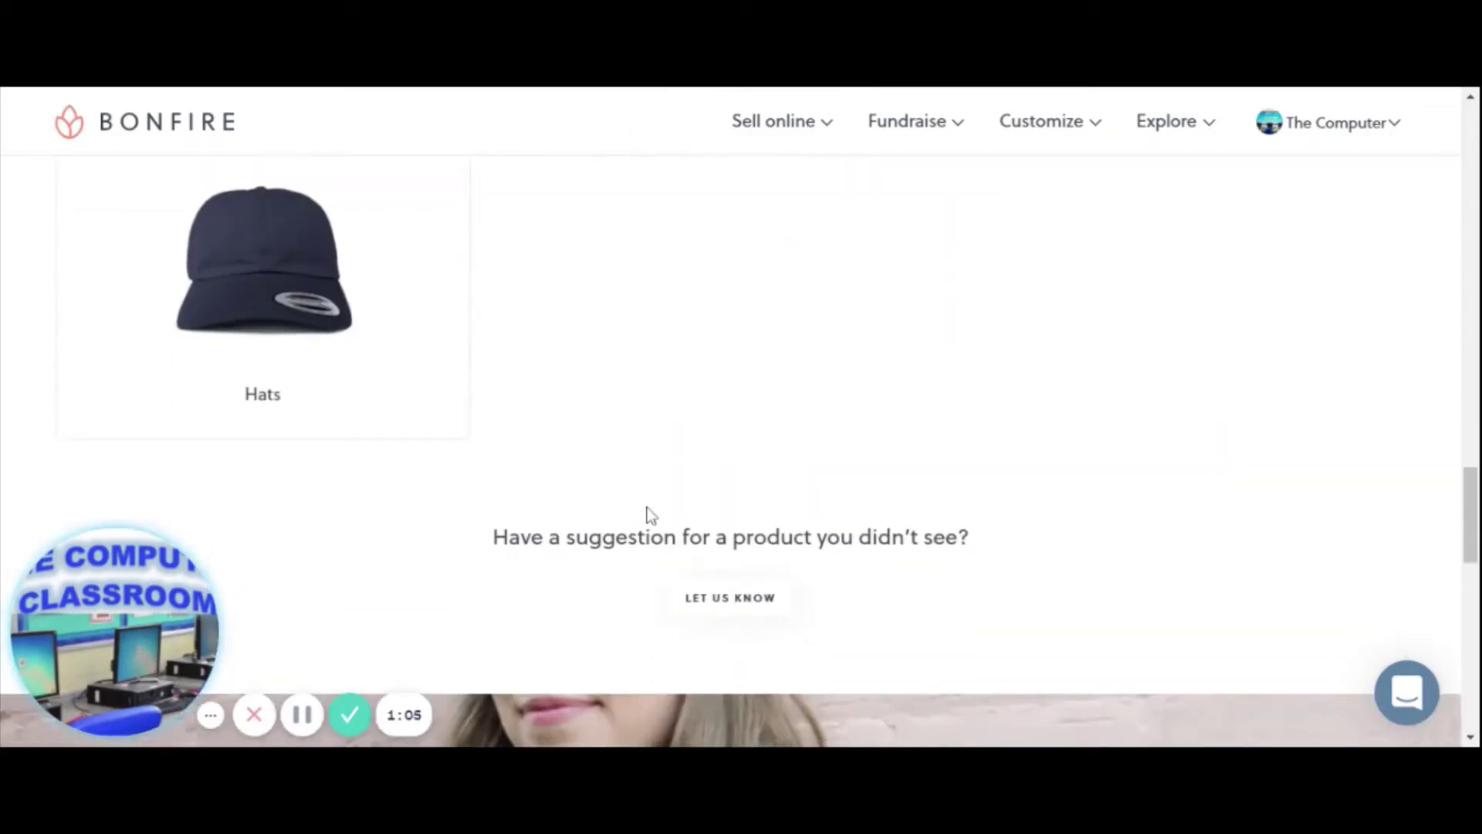
scroll(977, 440, "up", 18)
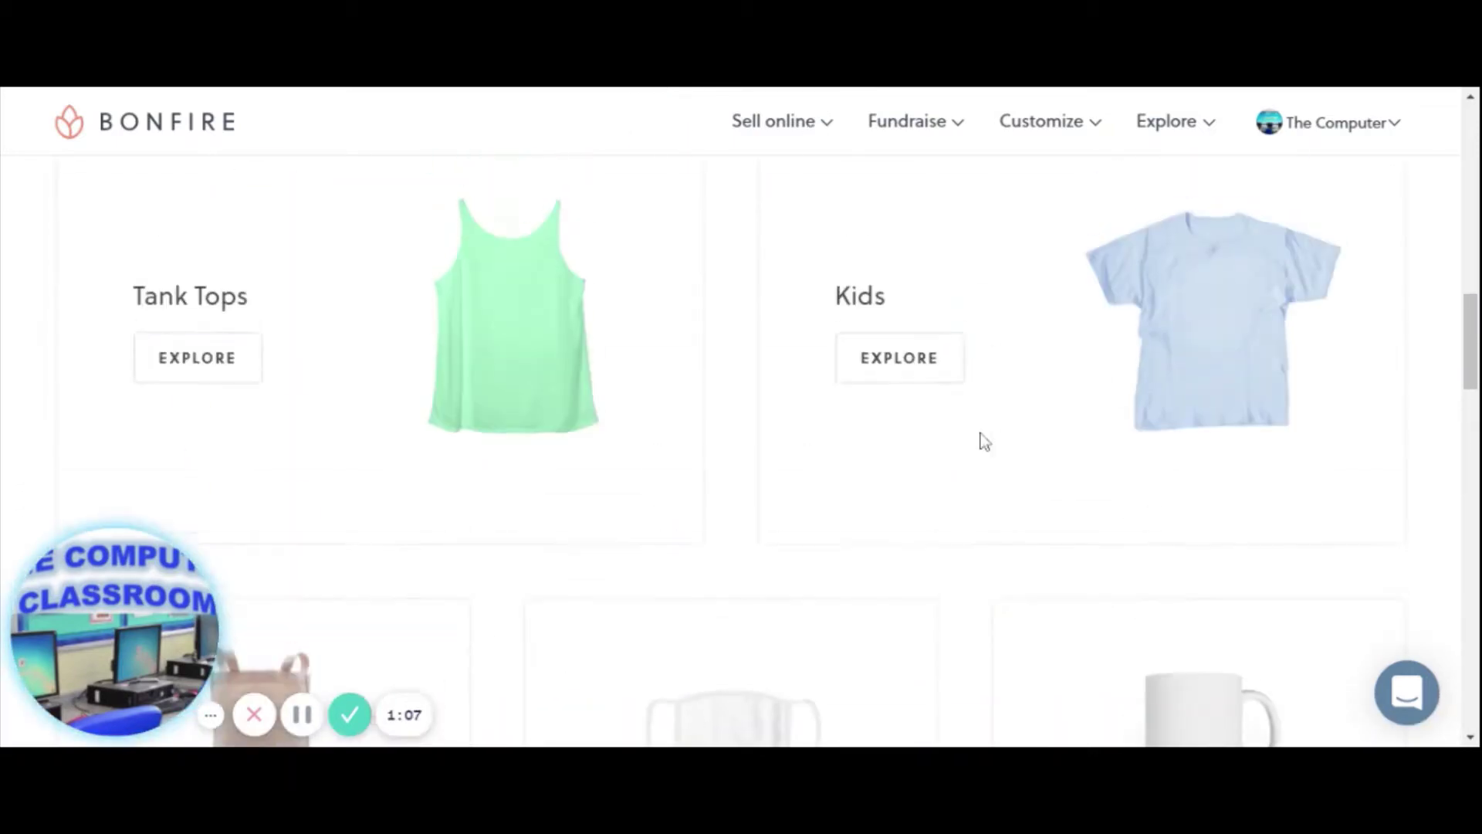
scroll(983, 440, "up", 8)
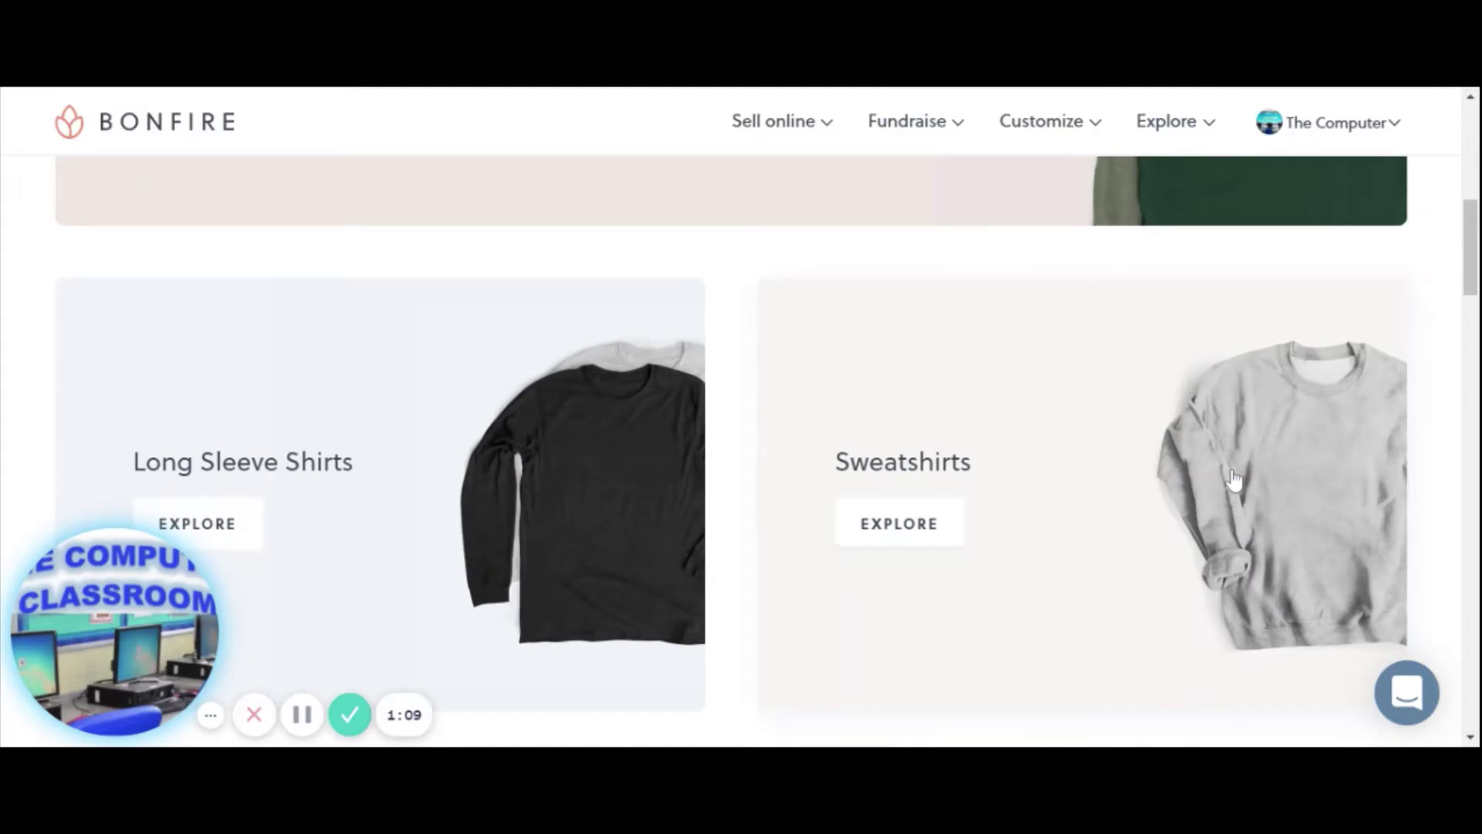
Step: Open Sweatshirts, choose the Pullover Hoodie, and start customizing it
left_click(1233, 479)
scroll(929, 427, "down", 6)
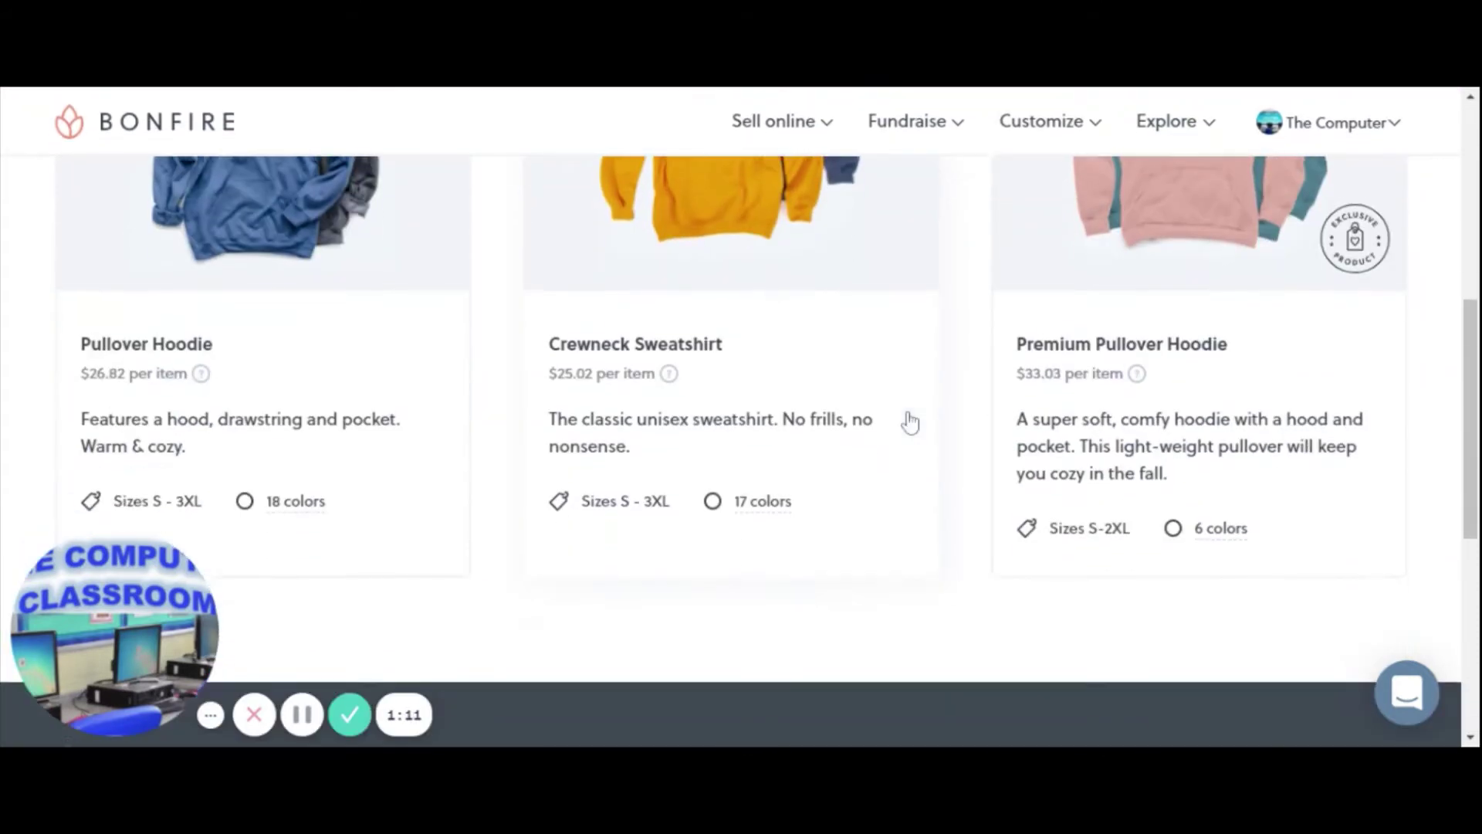
scroll(741, 480, "up", 3)
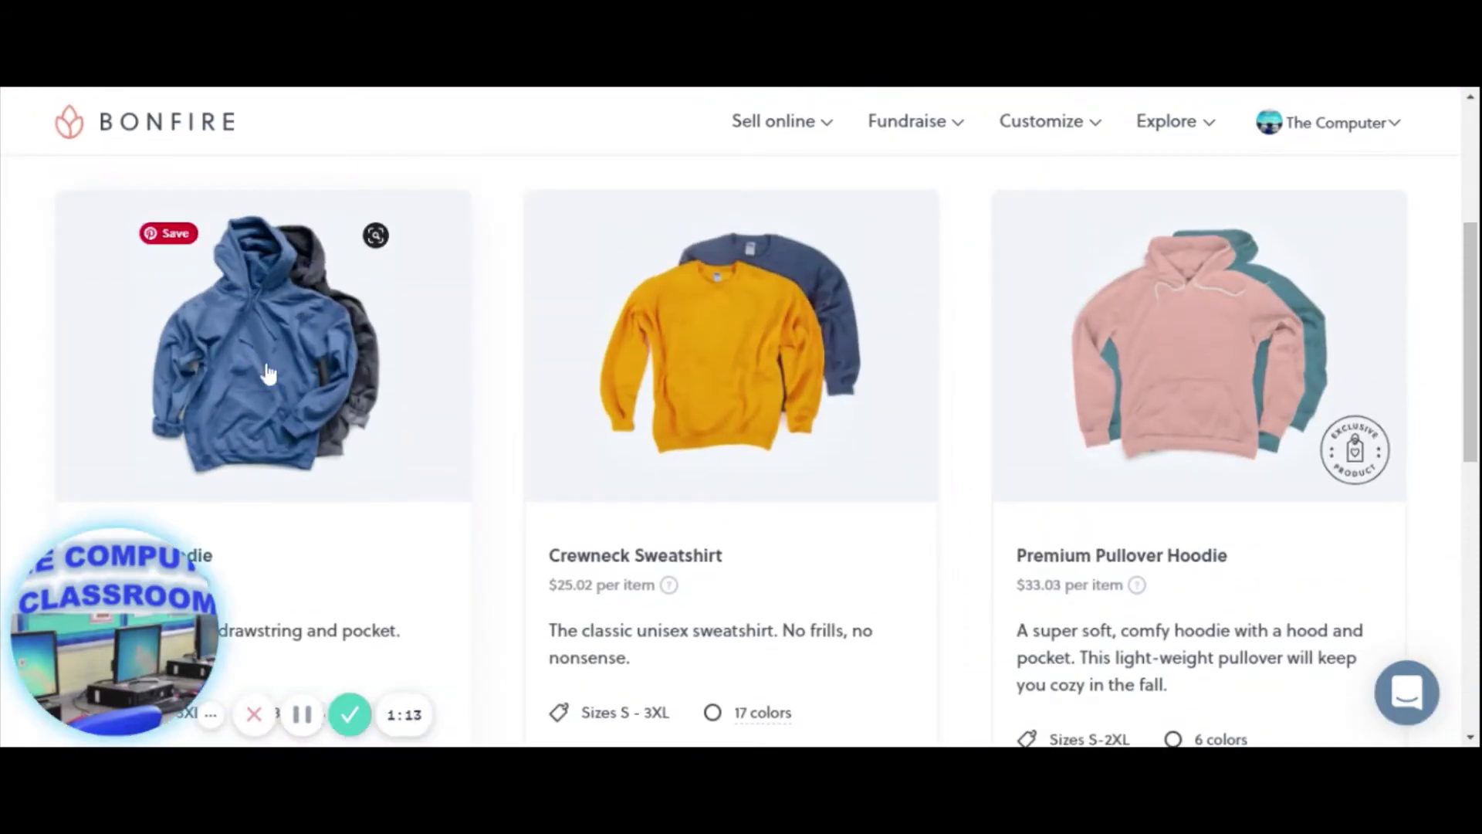
left_click(267, 369)
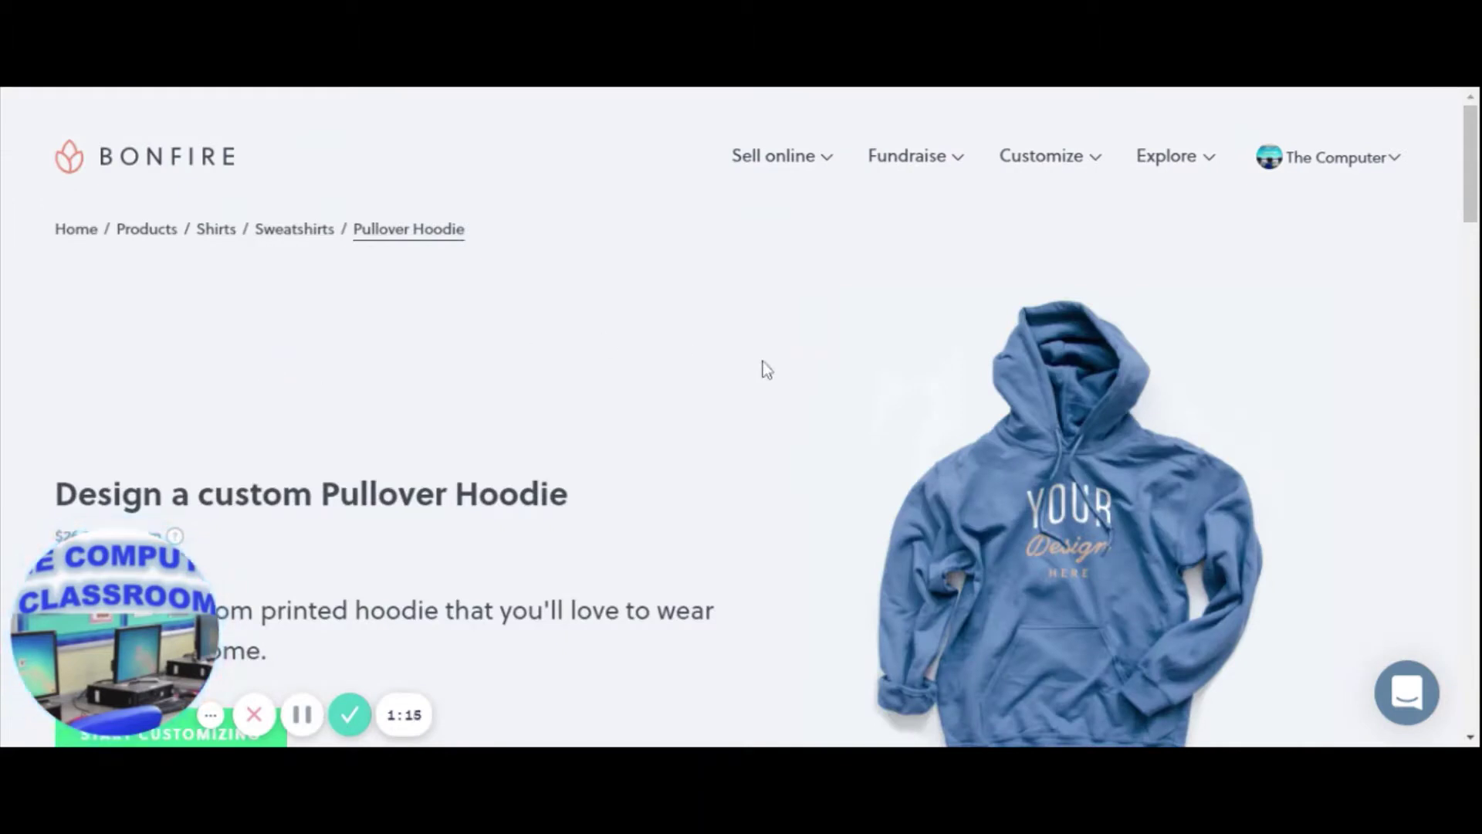
scroll(783, 368, "down", 5)
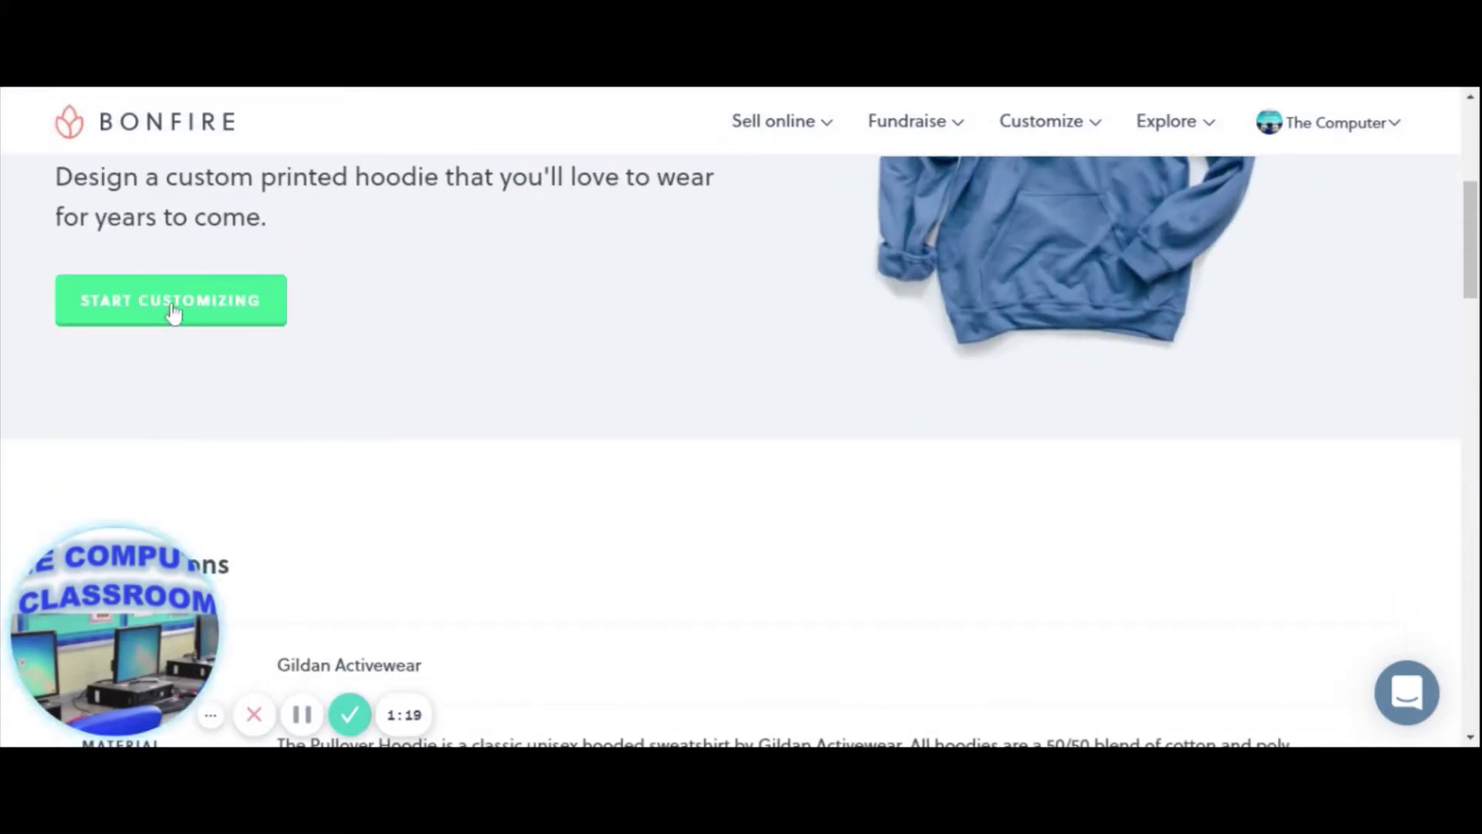
left_click(170, 300)
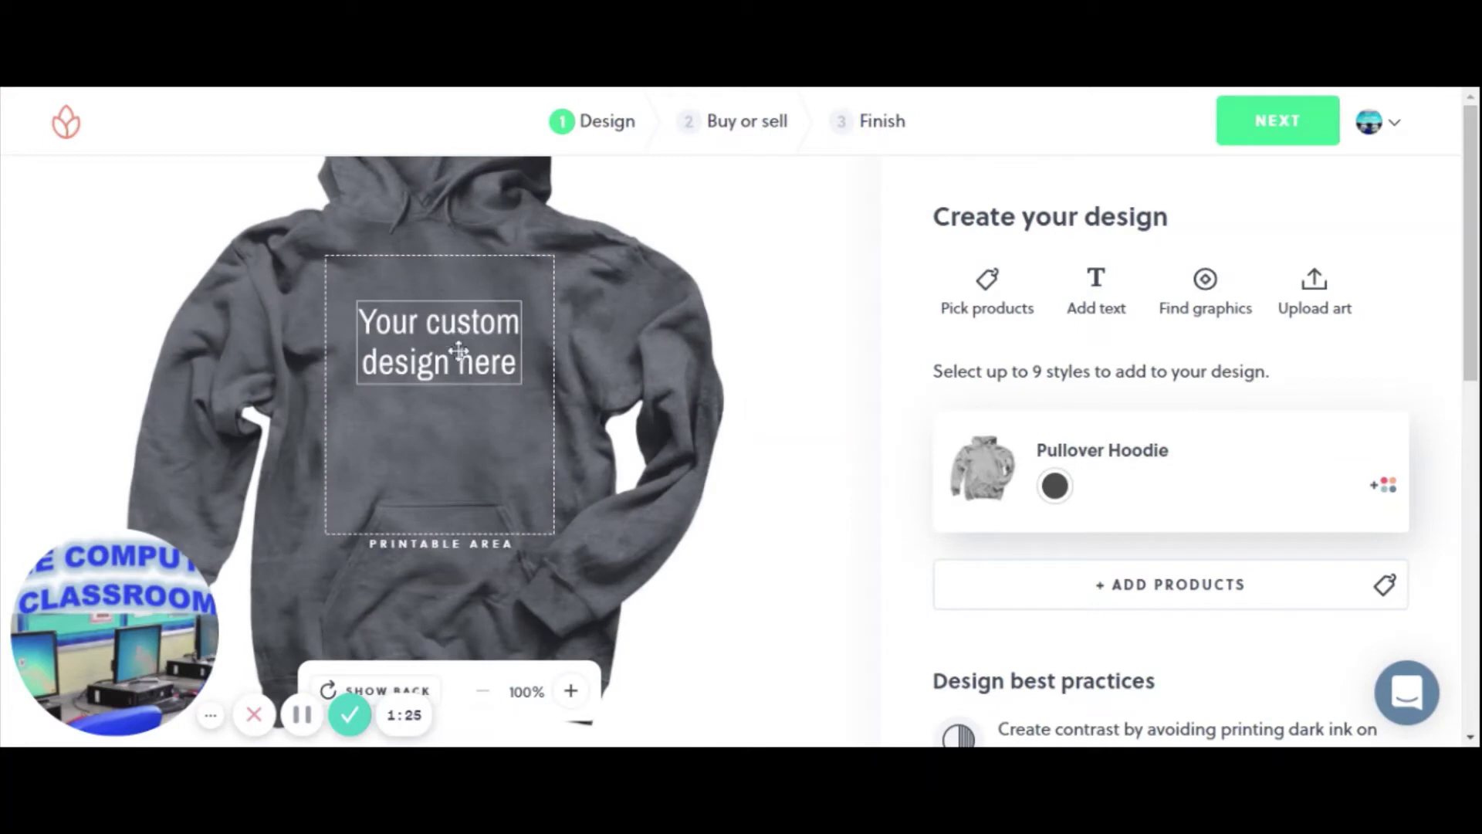
Step: Scroll the Create your design panel down to Design best practices and back up
scroll(600, 322, "down", 3)
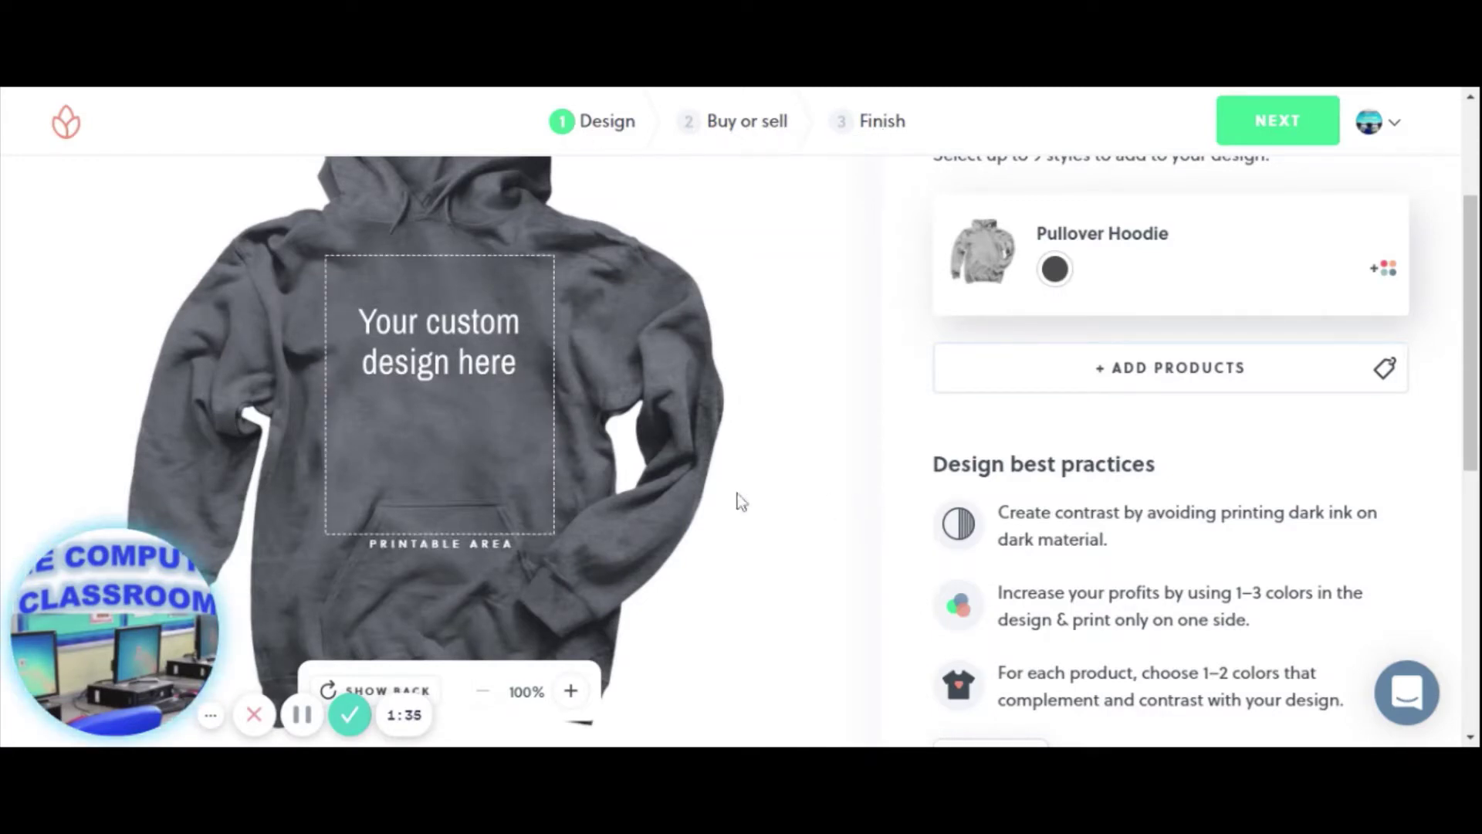
scroll(591, 455, "up", 3)
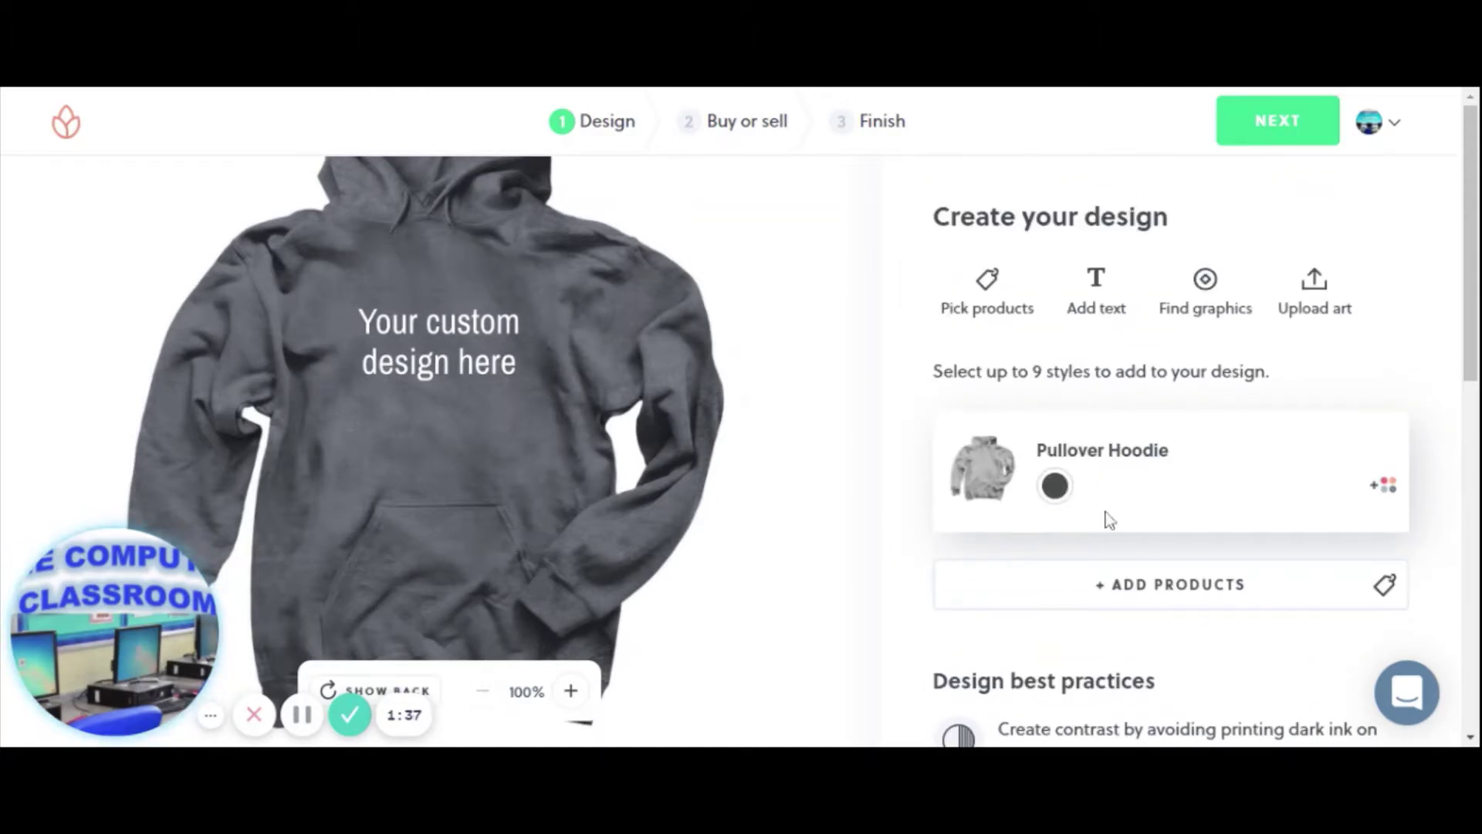
Step: Add Black, Navy, Purple and Red to the dark grey hoodie's colours, five in total
left_click(1387, 493)
left_click(1049, 451)
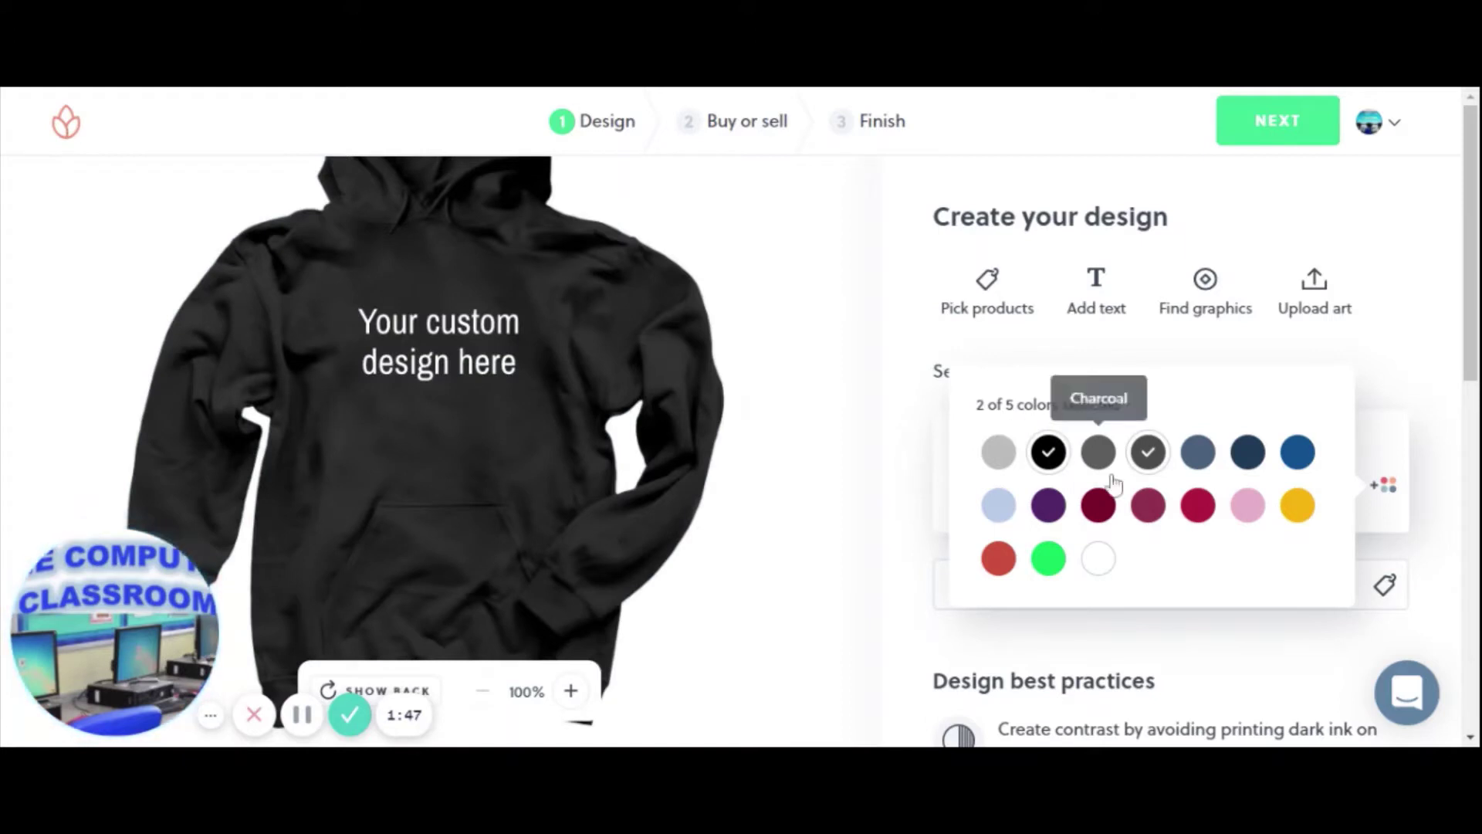
left_click(1247, 454)
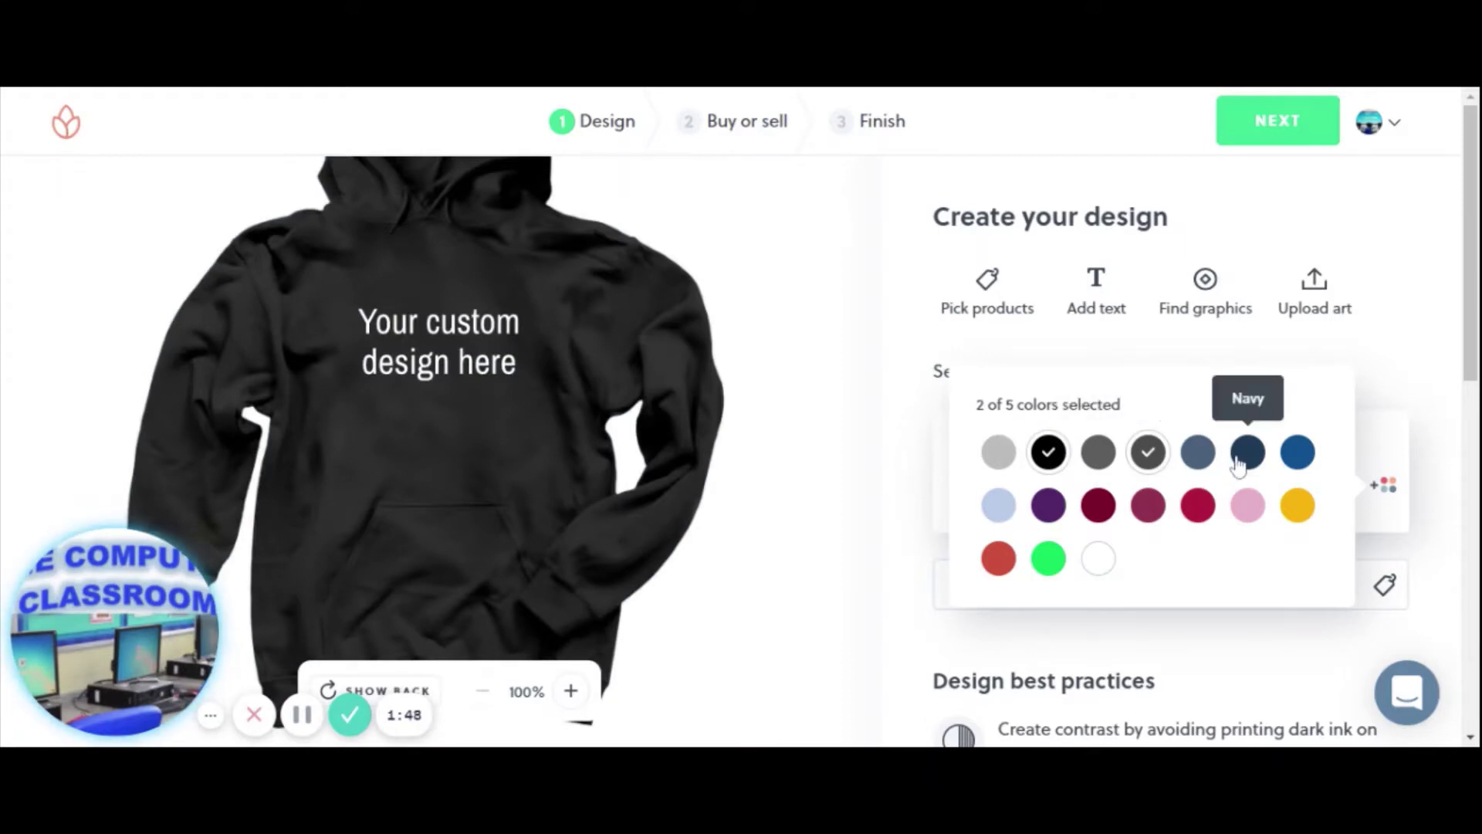
left_click(1049, 505)
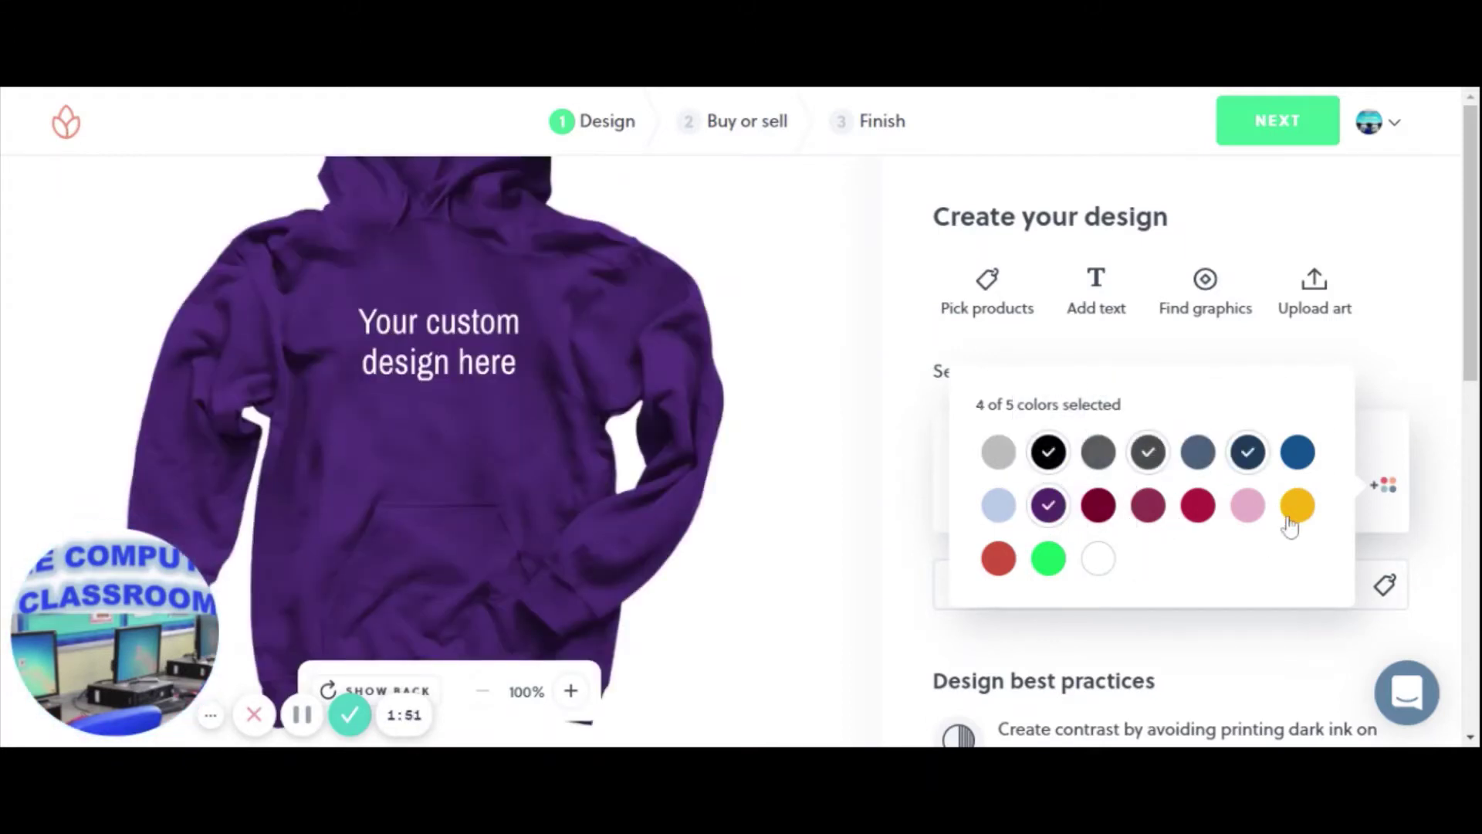
left_click(1183, 509)
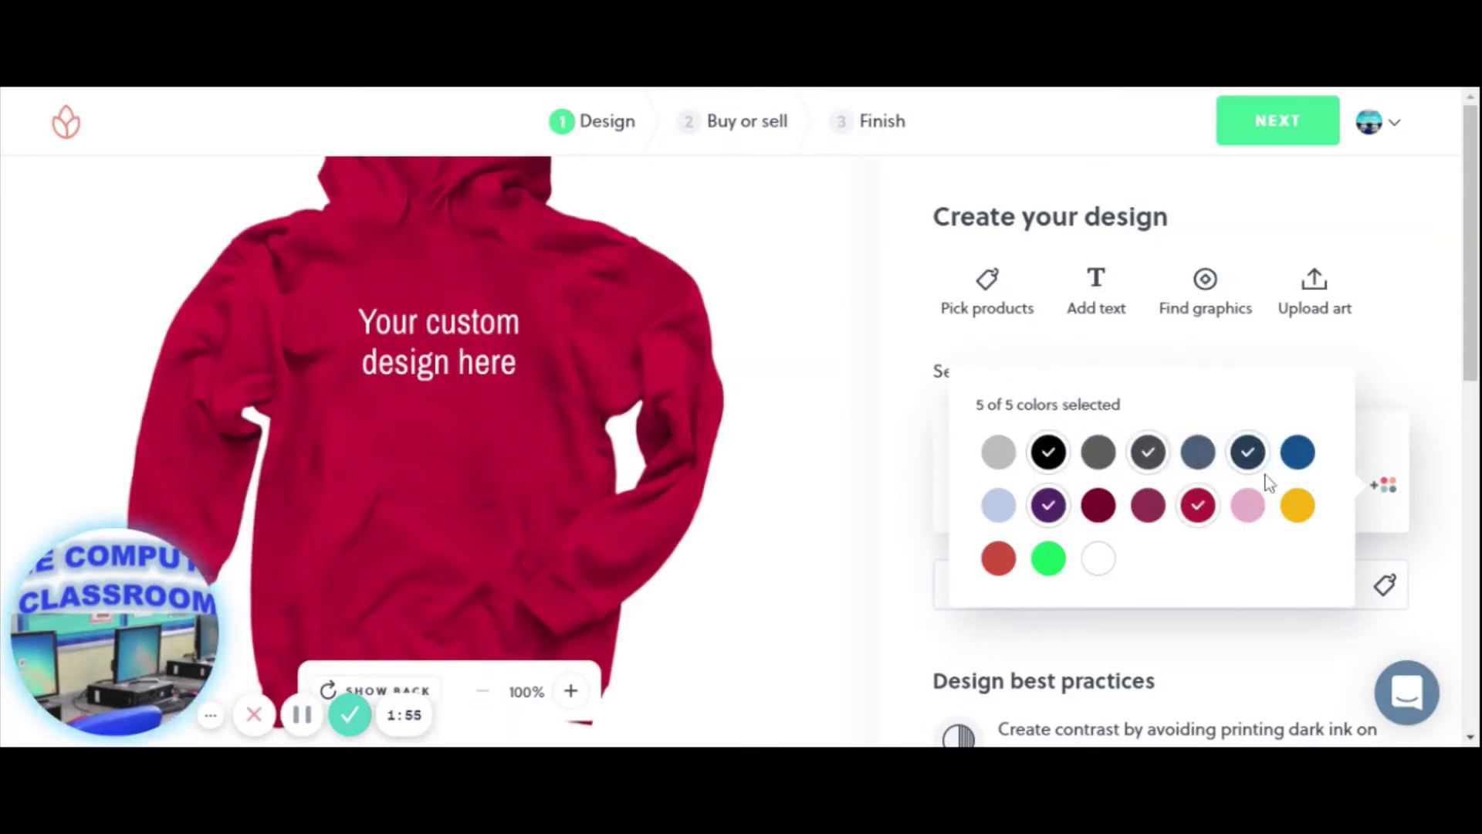
left_click(1063, 468)
left_click(1051, 456)
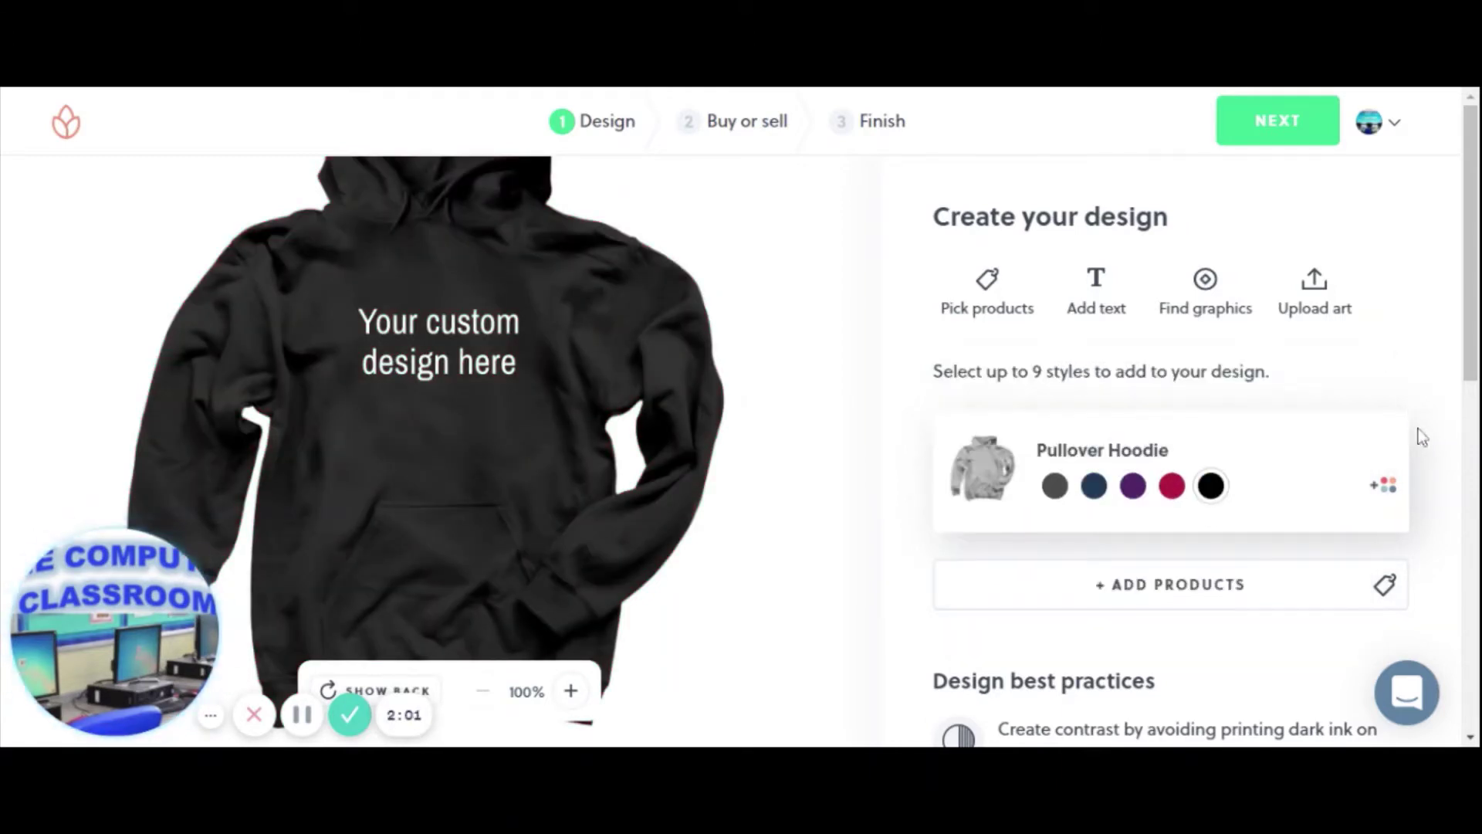
Step: Choose 'Cancel and edit design' on the sell-or-buy prompt to keep editing
scroll(1239, 509, "down", 7)
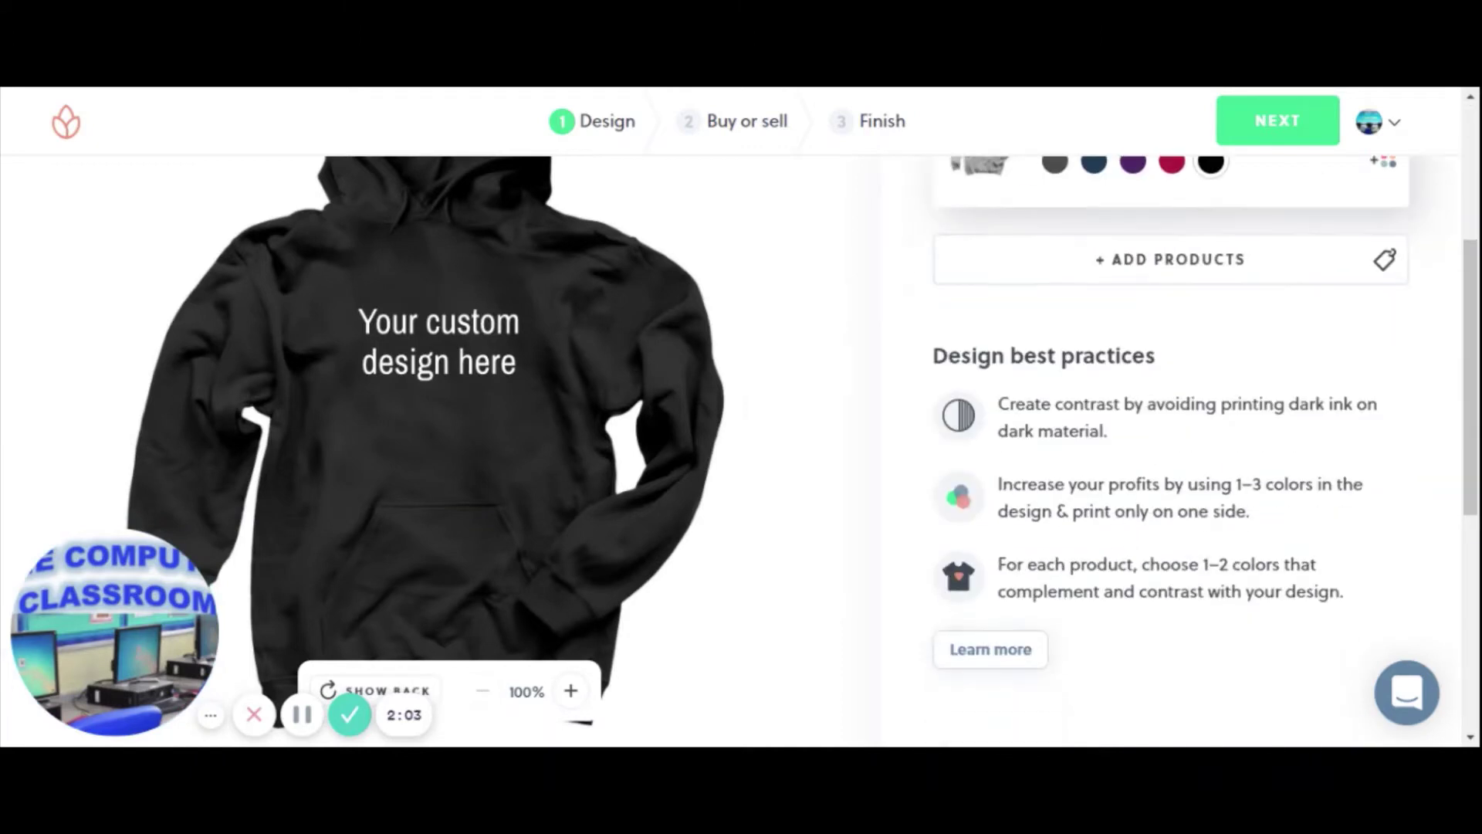
scroll(1239, 503, "down", 3)
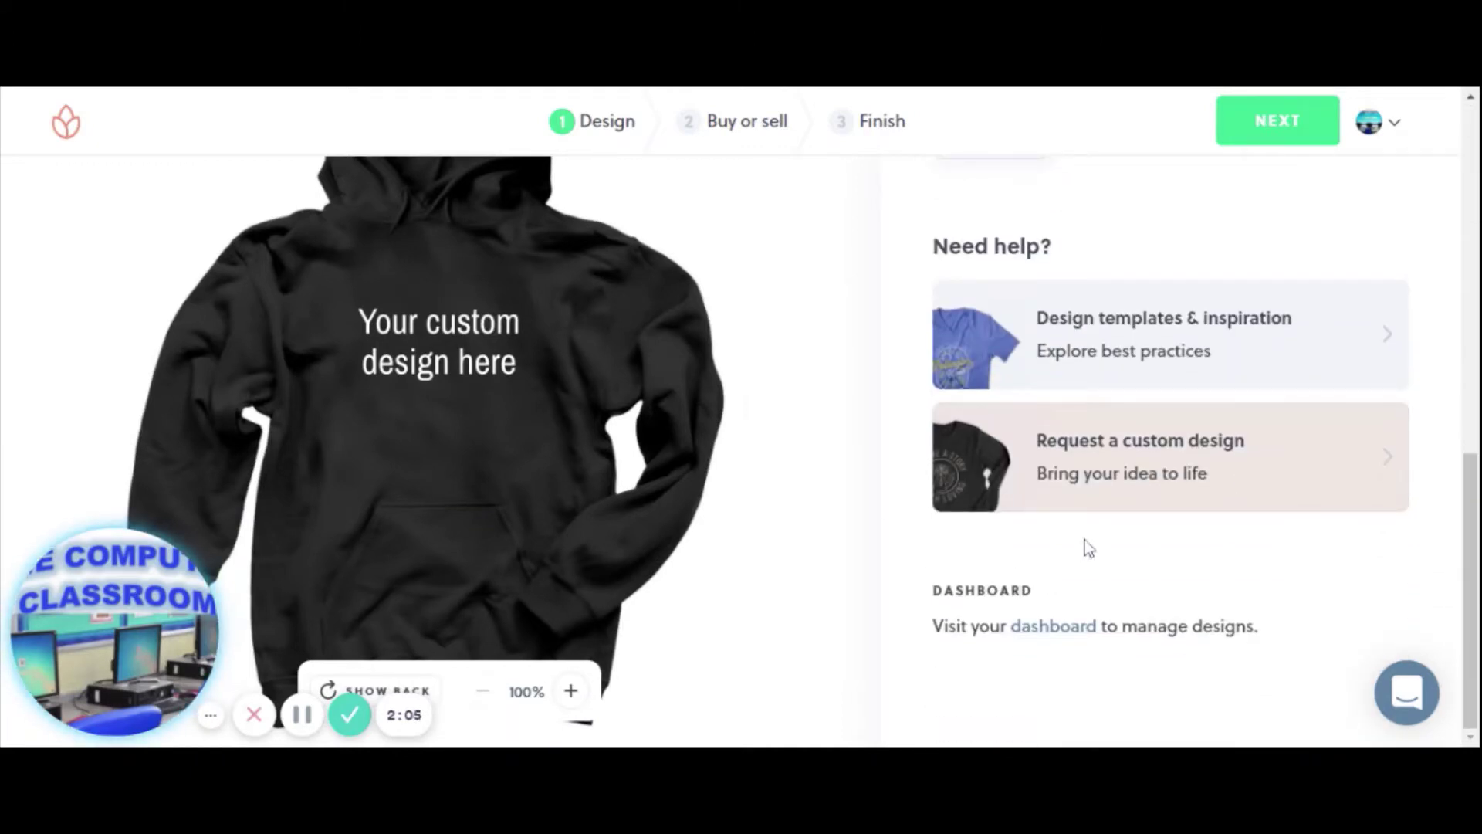
left_click(1266, 124)
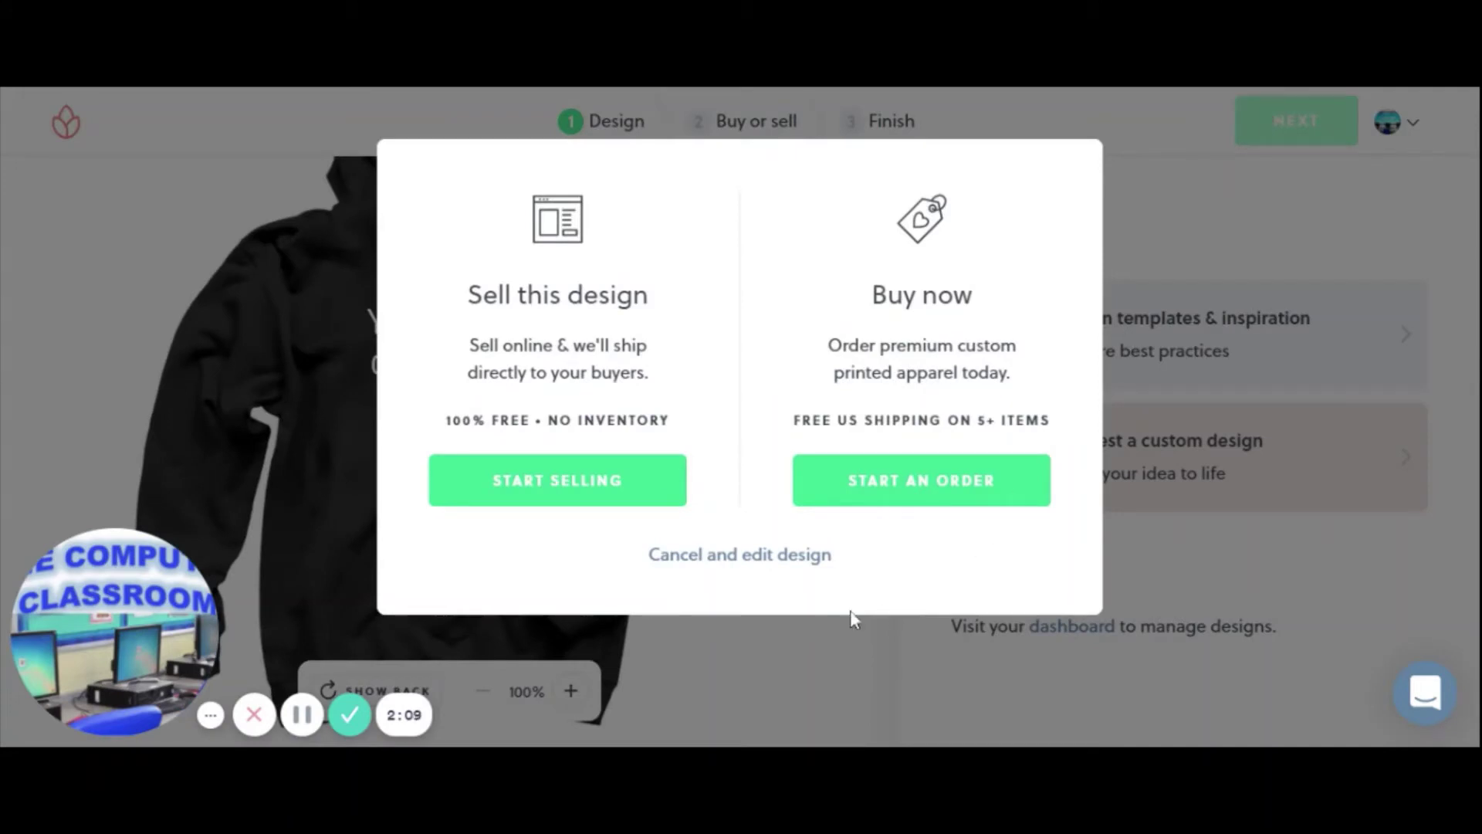
left_click(754, 562)
Step: Open the Find graphics library of ready-made icons
scroll(1081, 478, "up", 5)
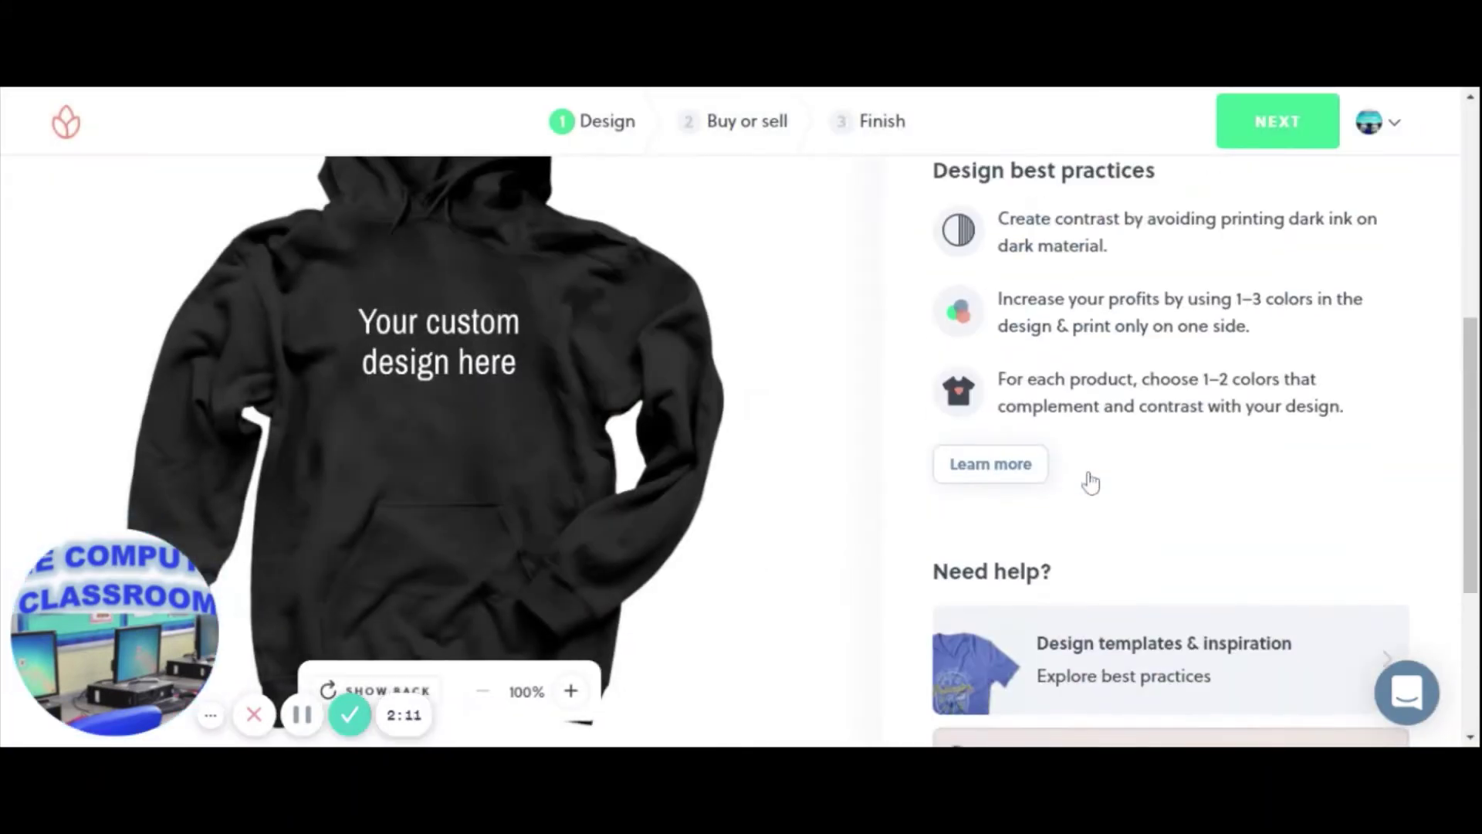
scroll(1091, 482, "up", 6)
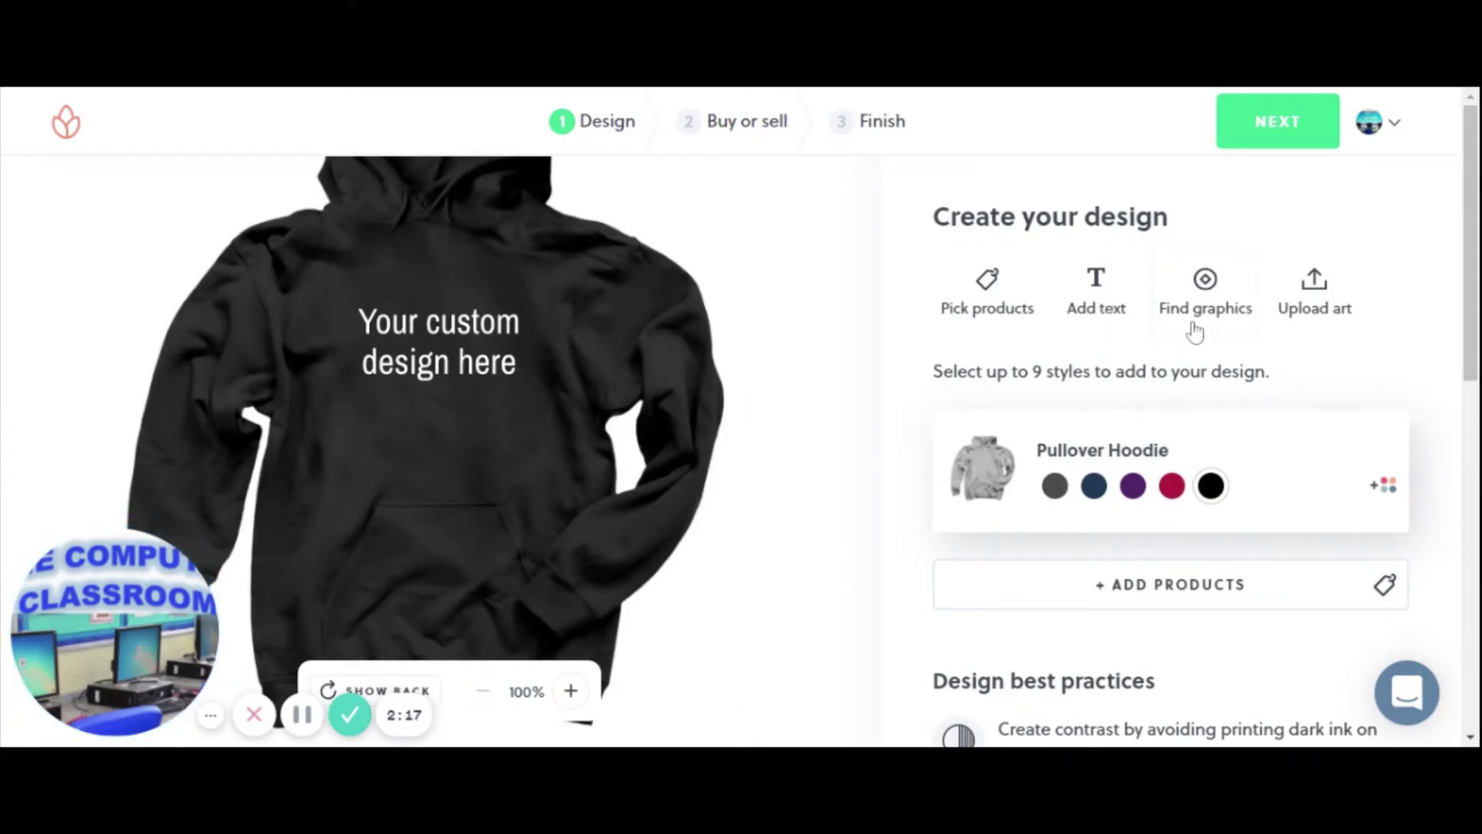
left_click(1208, 286)
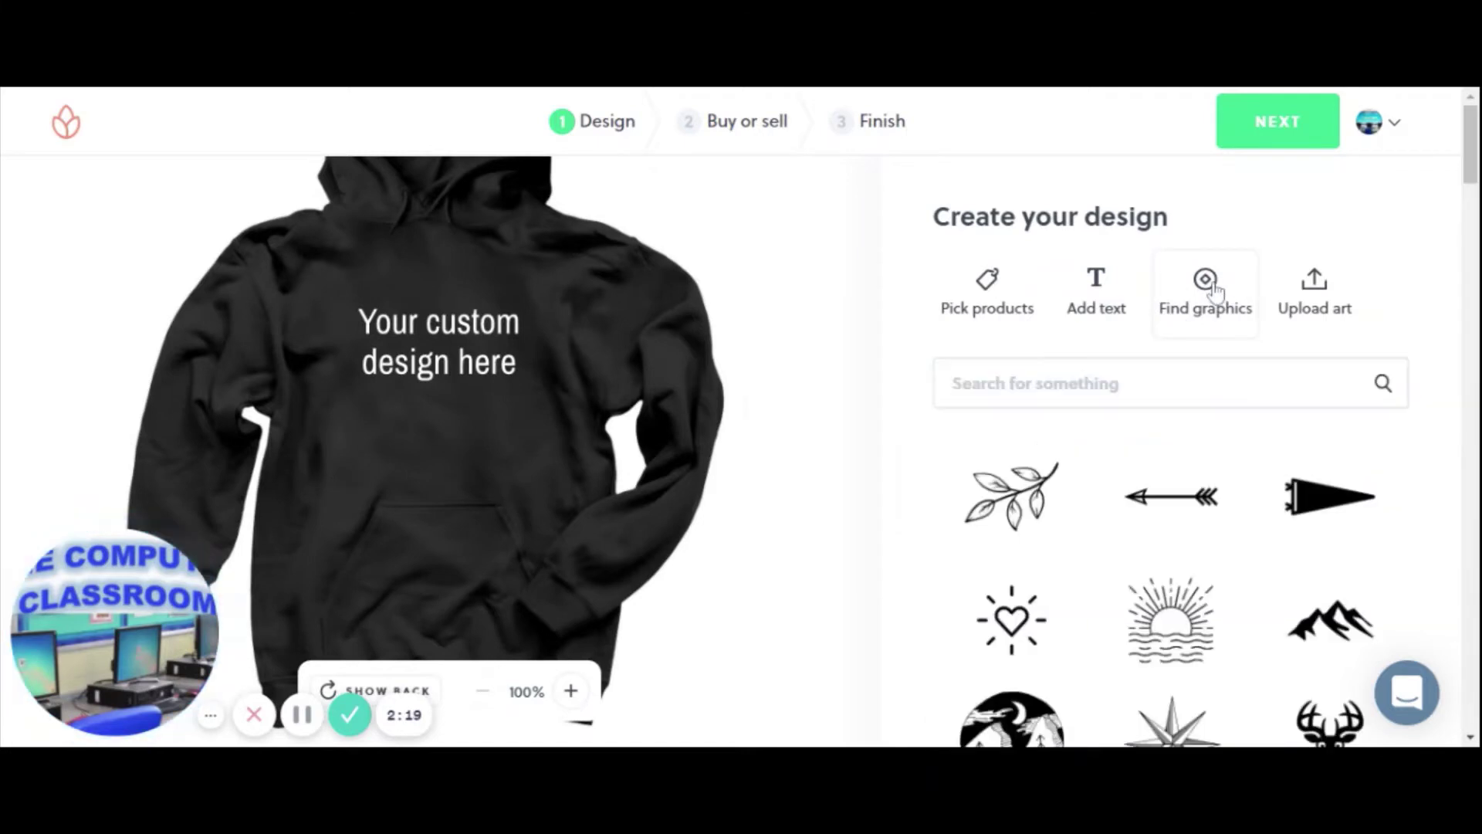
scroll(1186, 505, "down", 10)
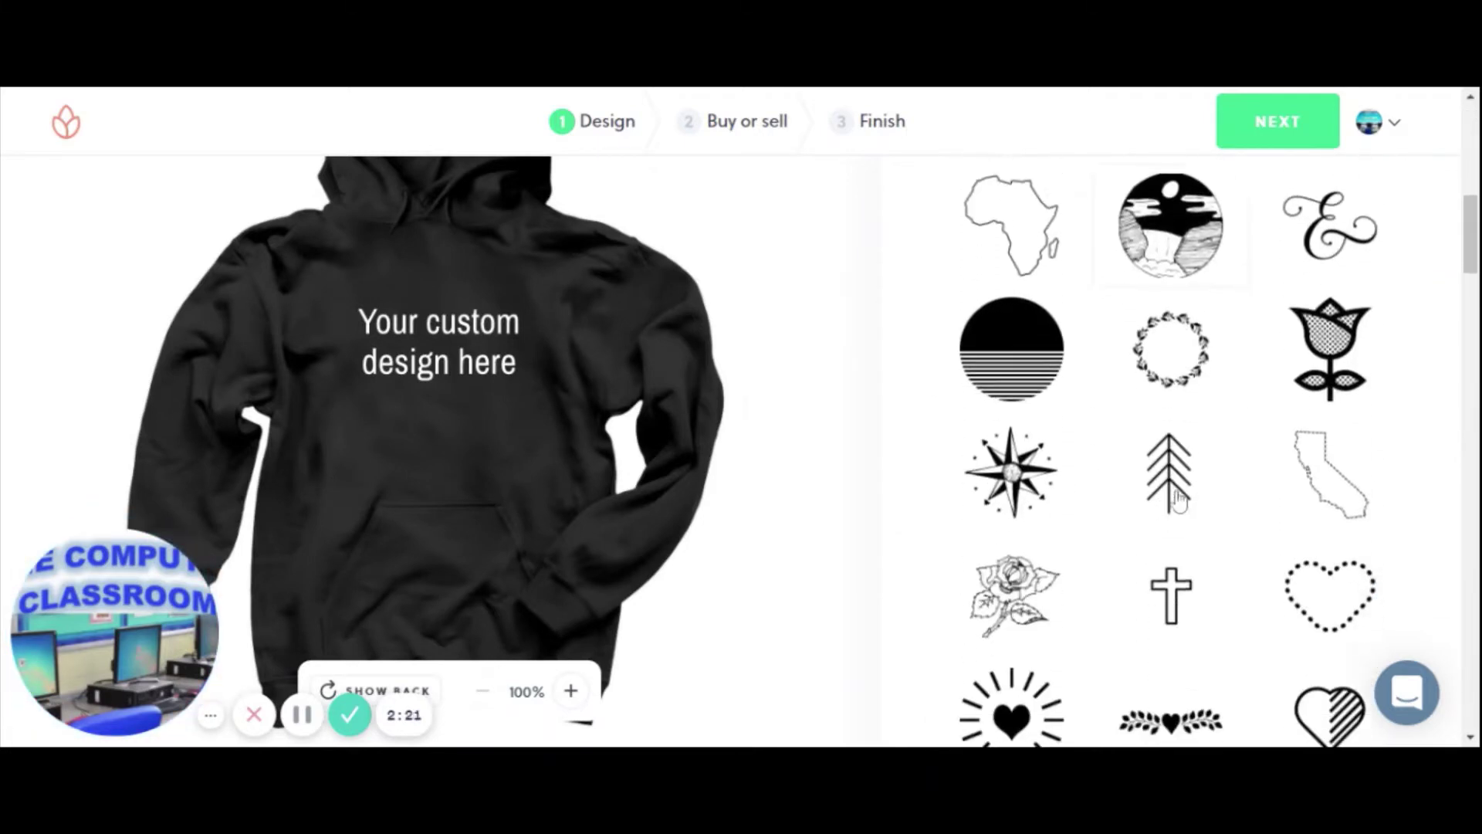
scroll(1186, 505, "down", 6)
scroll(1193, 508, "up", 15)
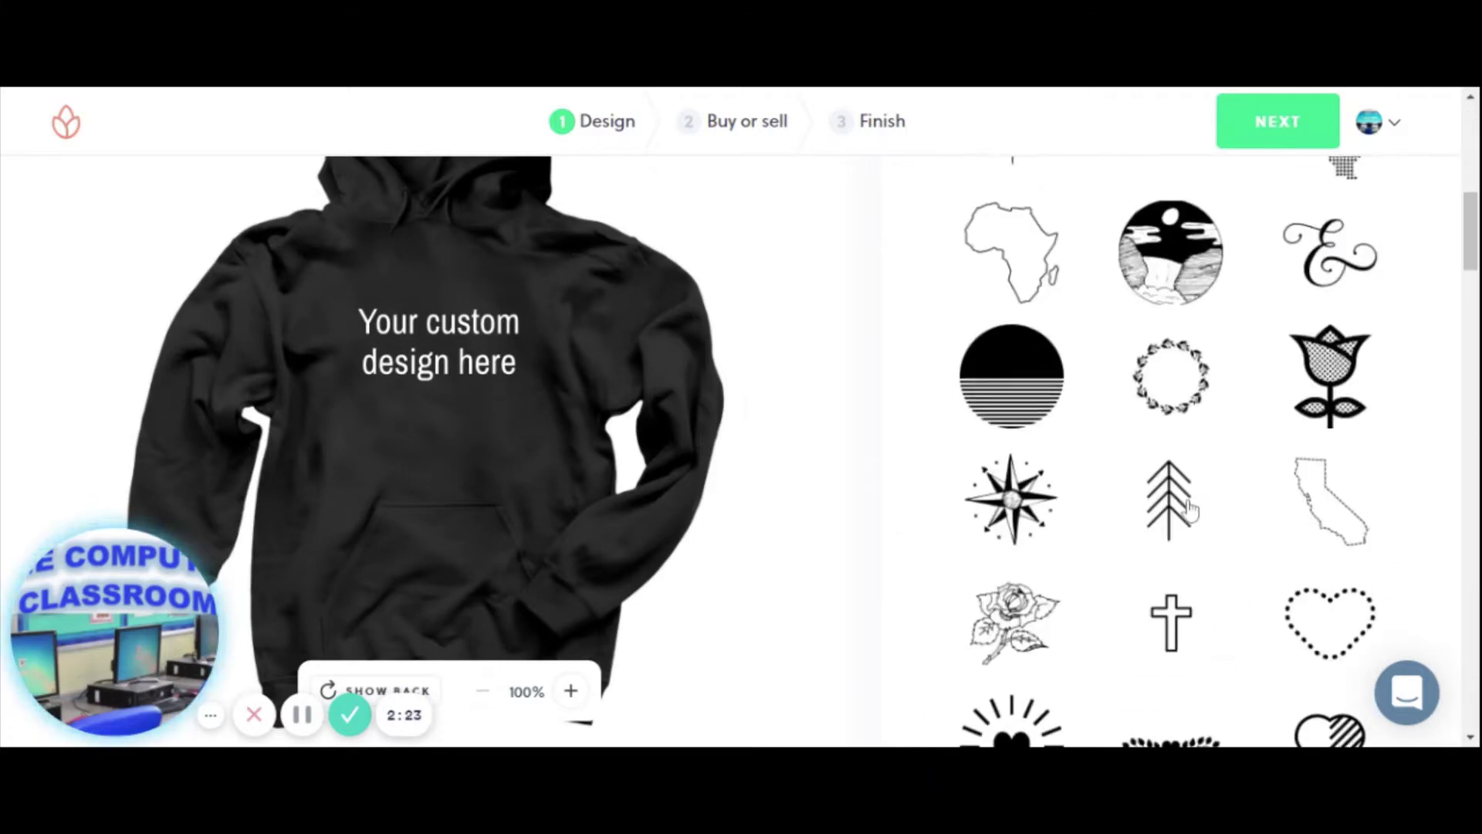
scroll(1196, 509, "up", 1)
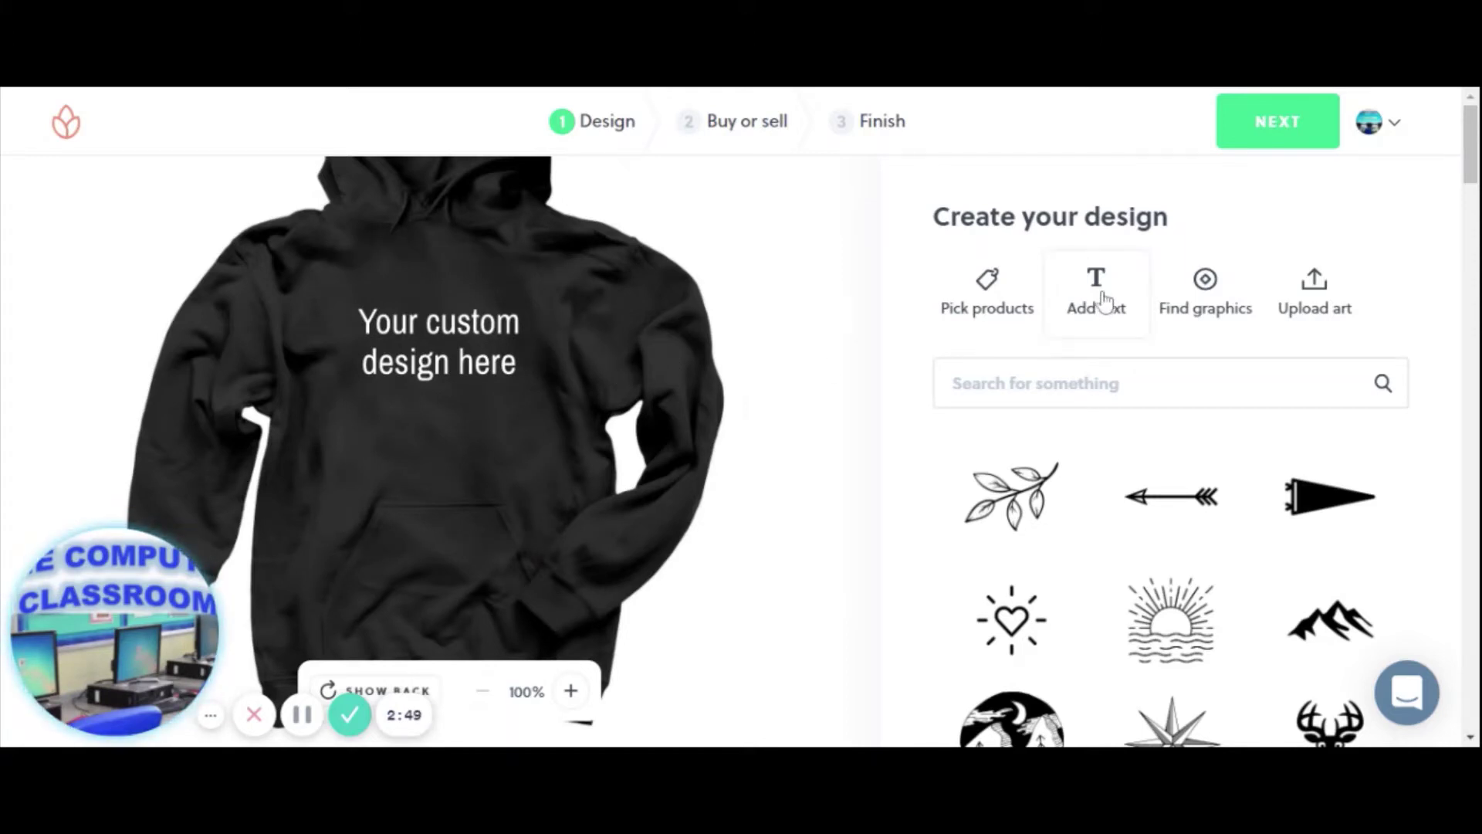
left_click(1100, 292)
Step: Add the two-line text 'RIP' / 'DMX' to the hoodie
left_click(1067, 367)
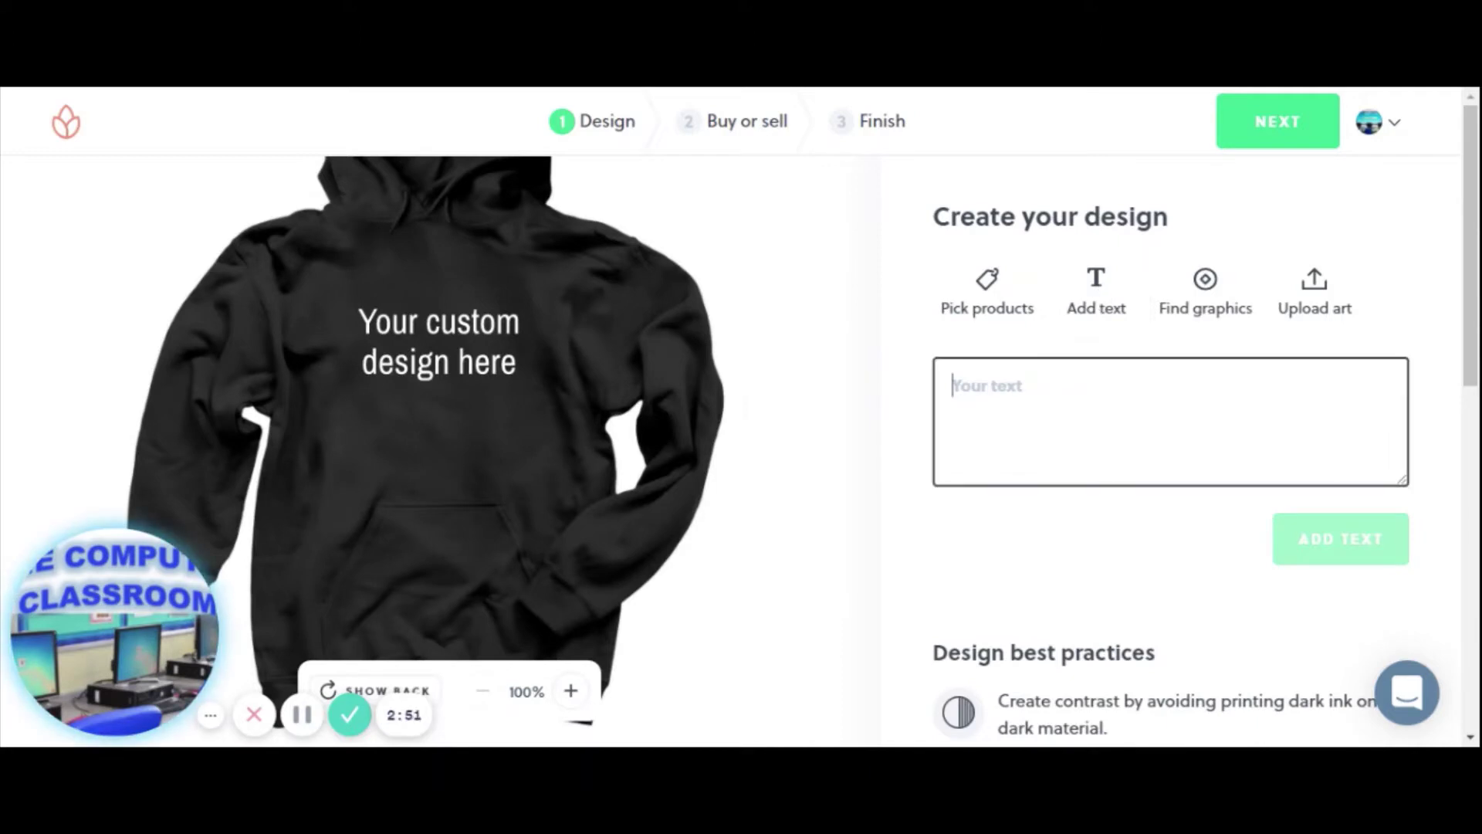
type("RIP")
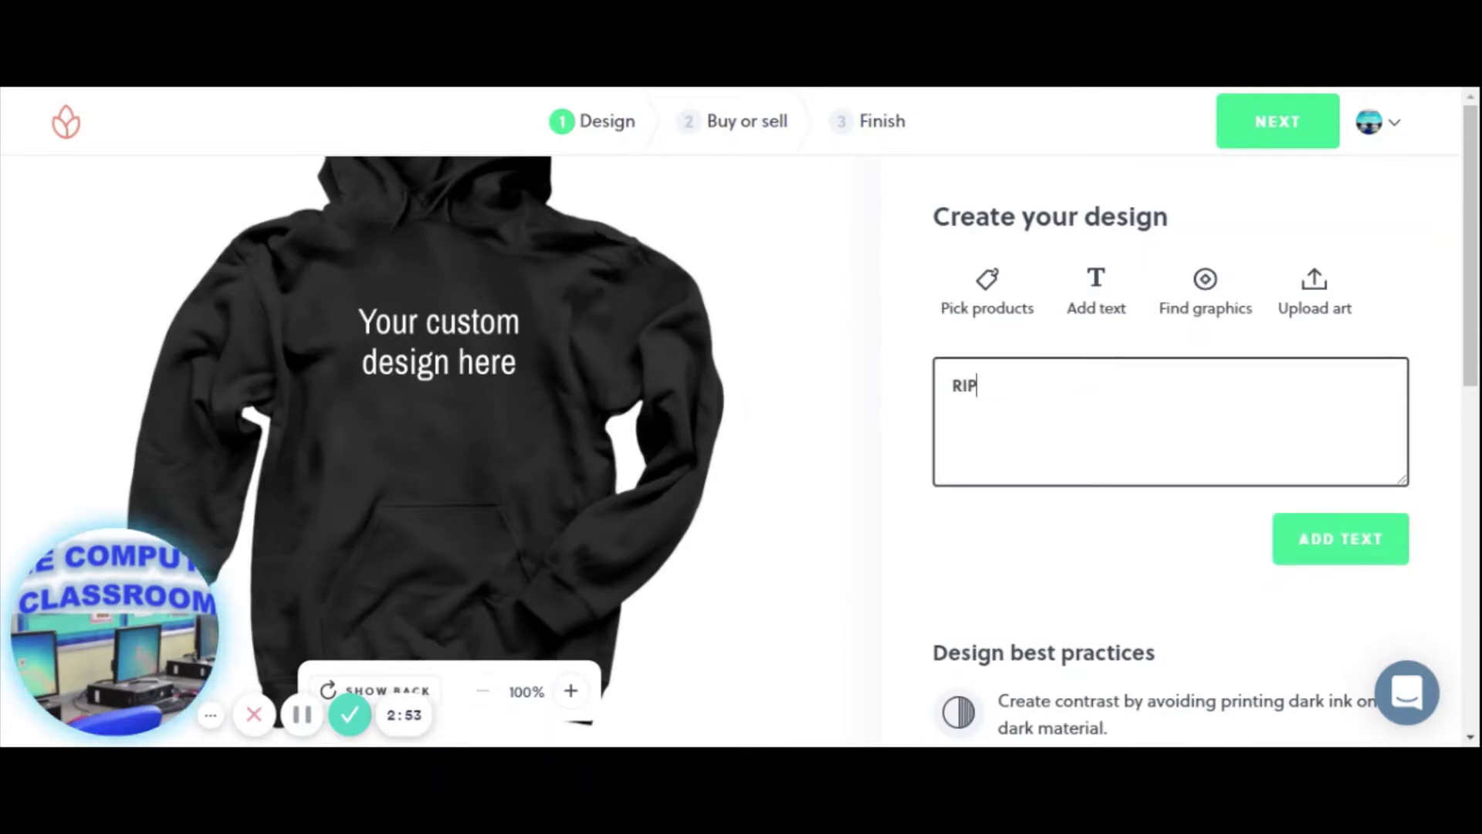
key("Return")
type("DMX")
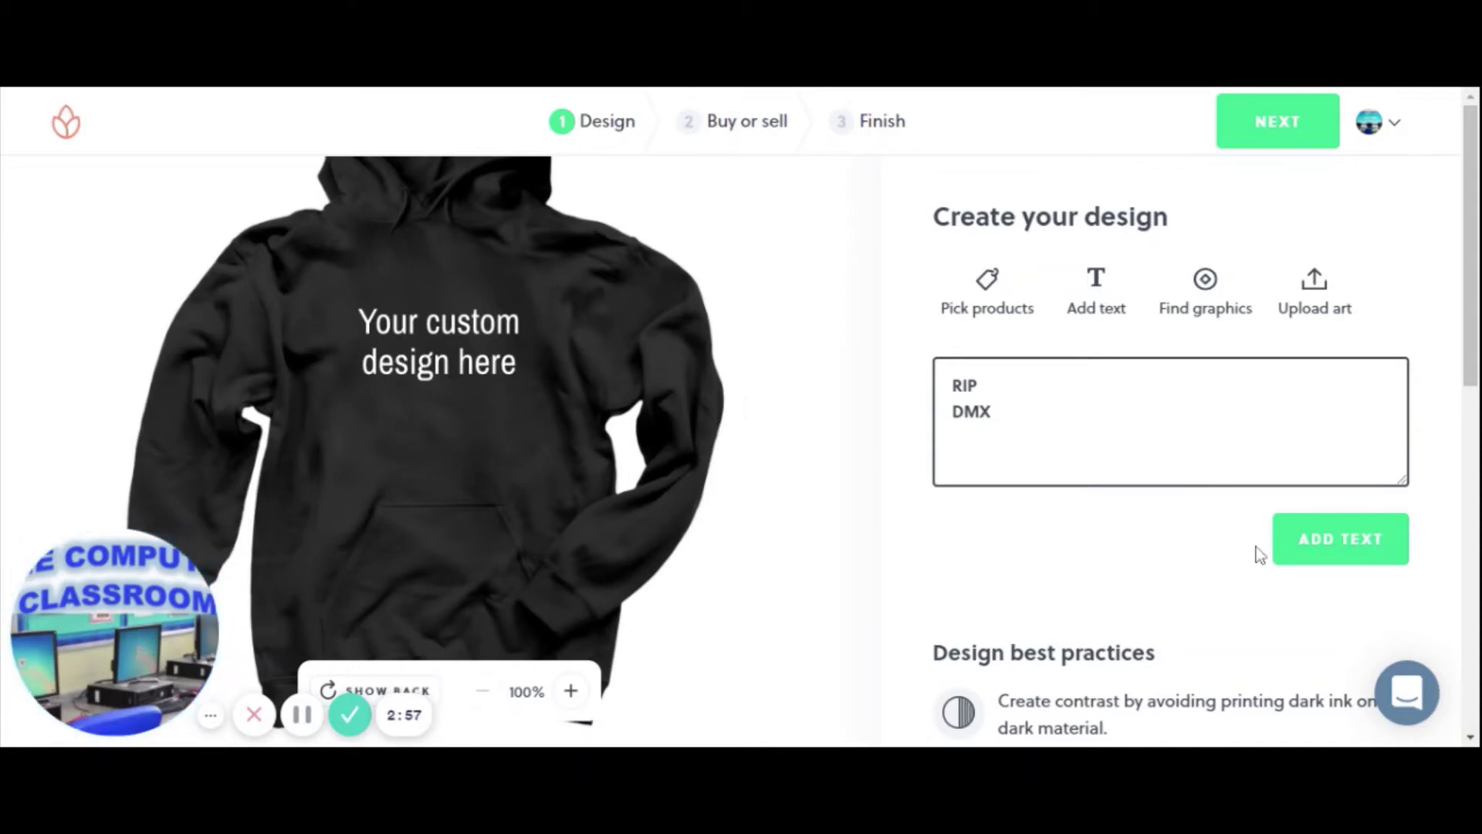
left_click(1319, 552)
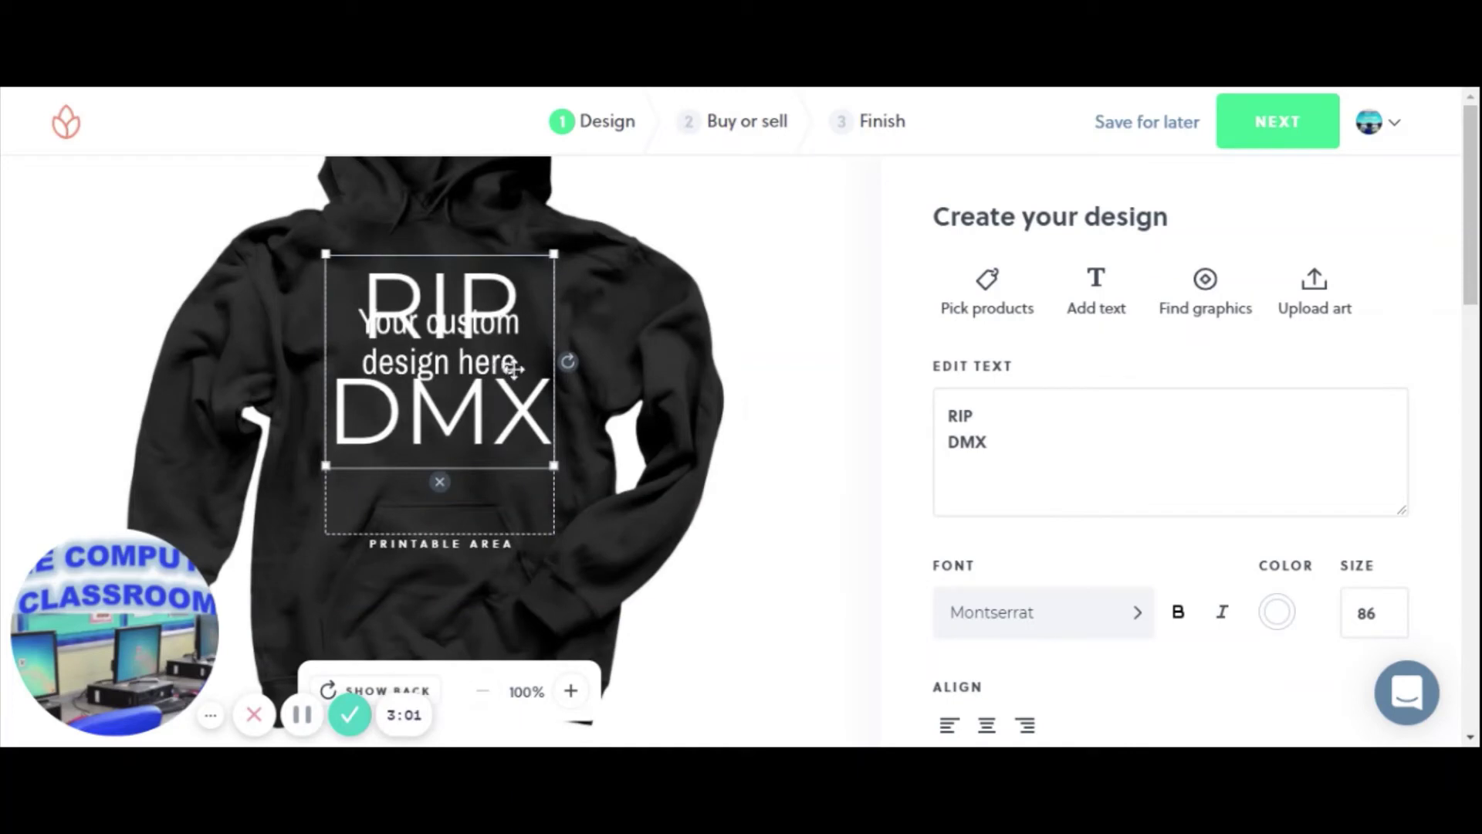
Step: Delete the 'Your custom design here' placeholder and move RIP DMX to the top
left_click_drag(444, 306, 458, 442)
left_click(487, 324)
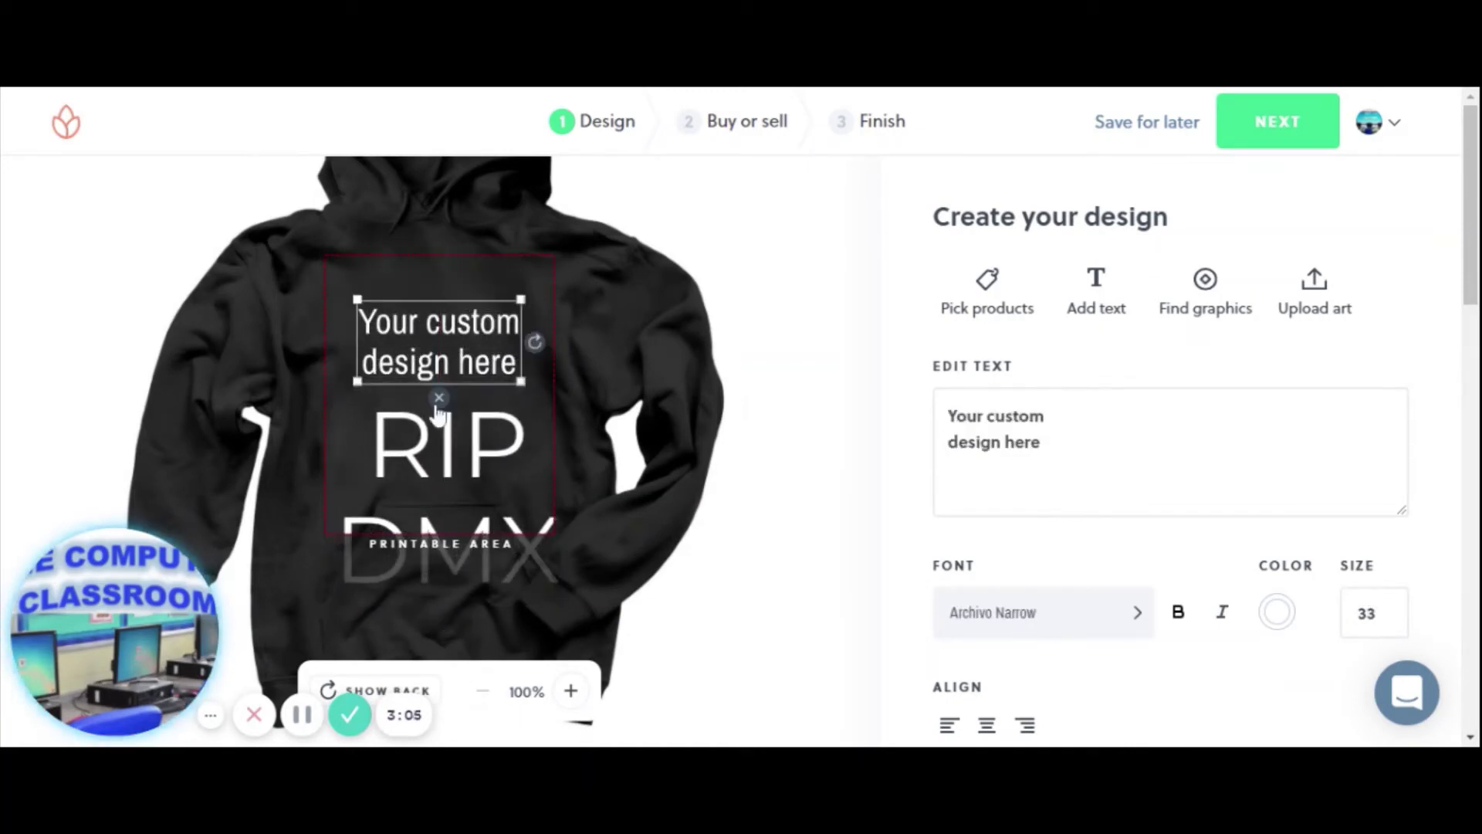
left_click(440, 399)
left_click_drag(453, 441, 458, 320)
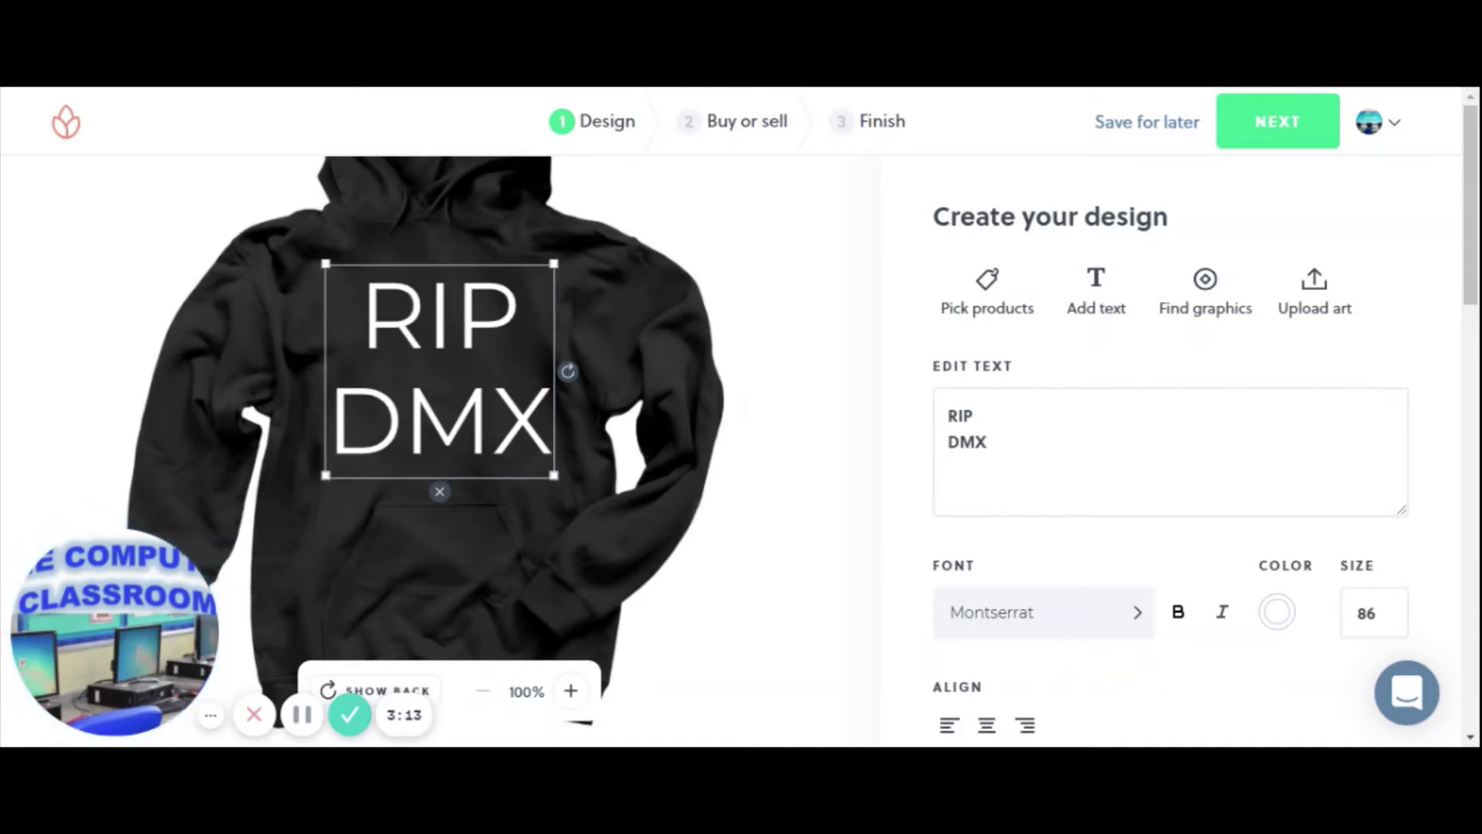
Step: Change the RIP DMX font to Archivo Black
left_click(1015, 614)
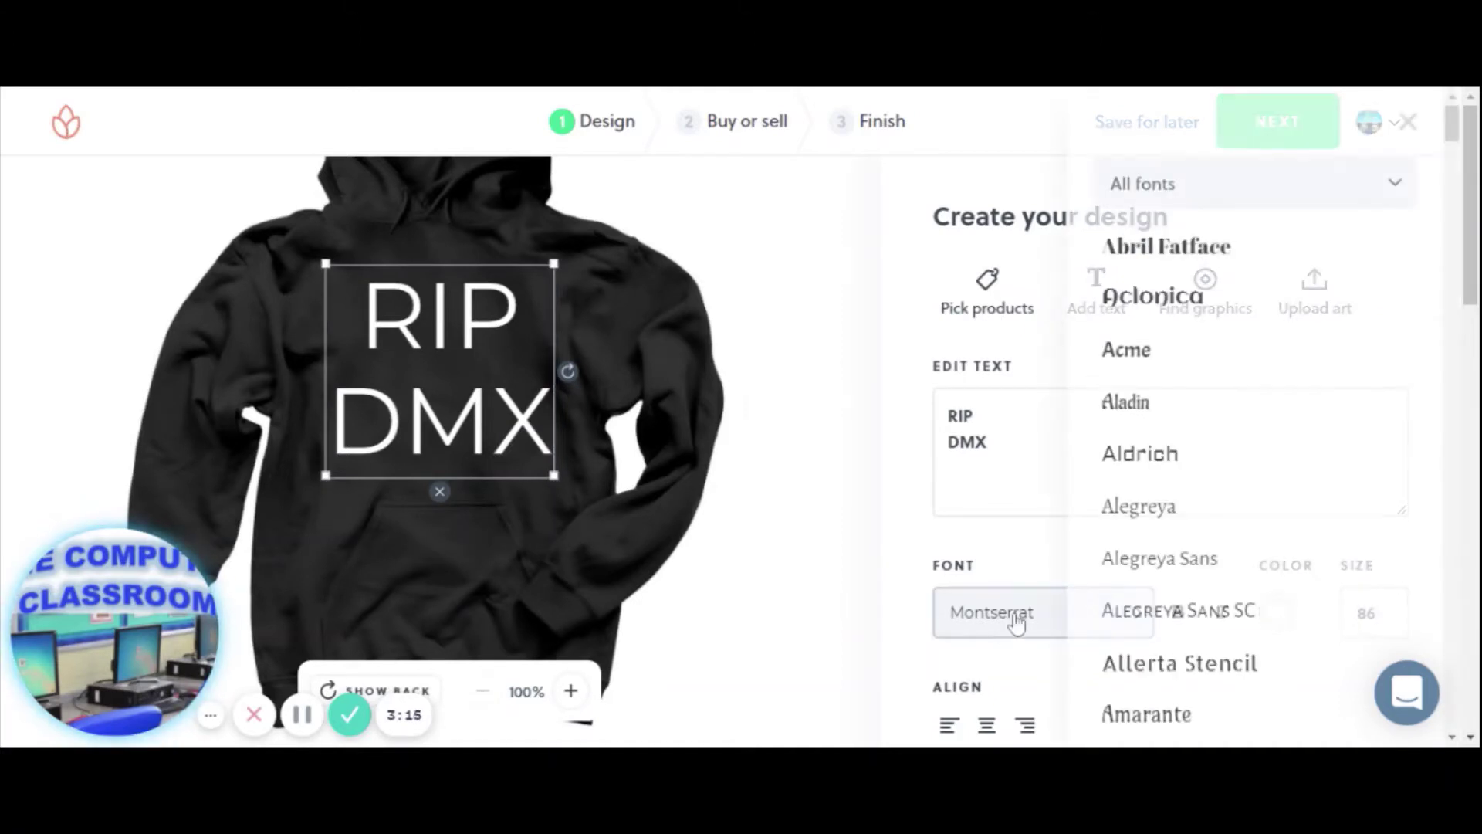
scroll(1198, 515, "down", 10)
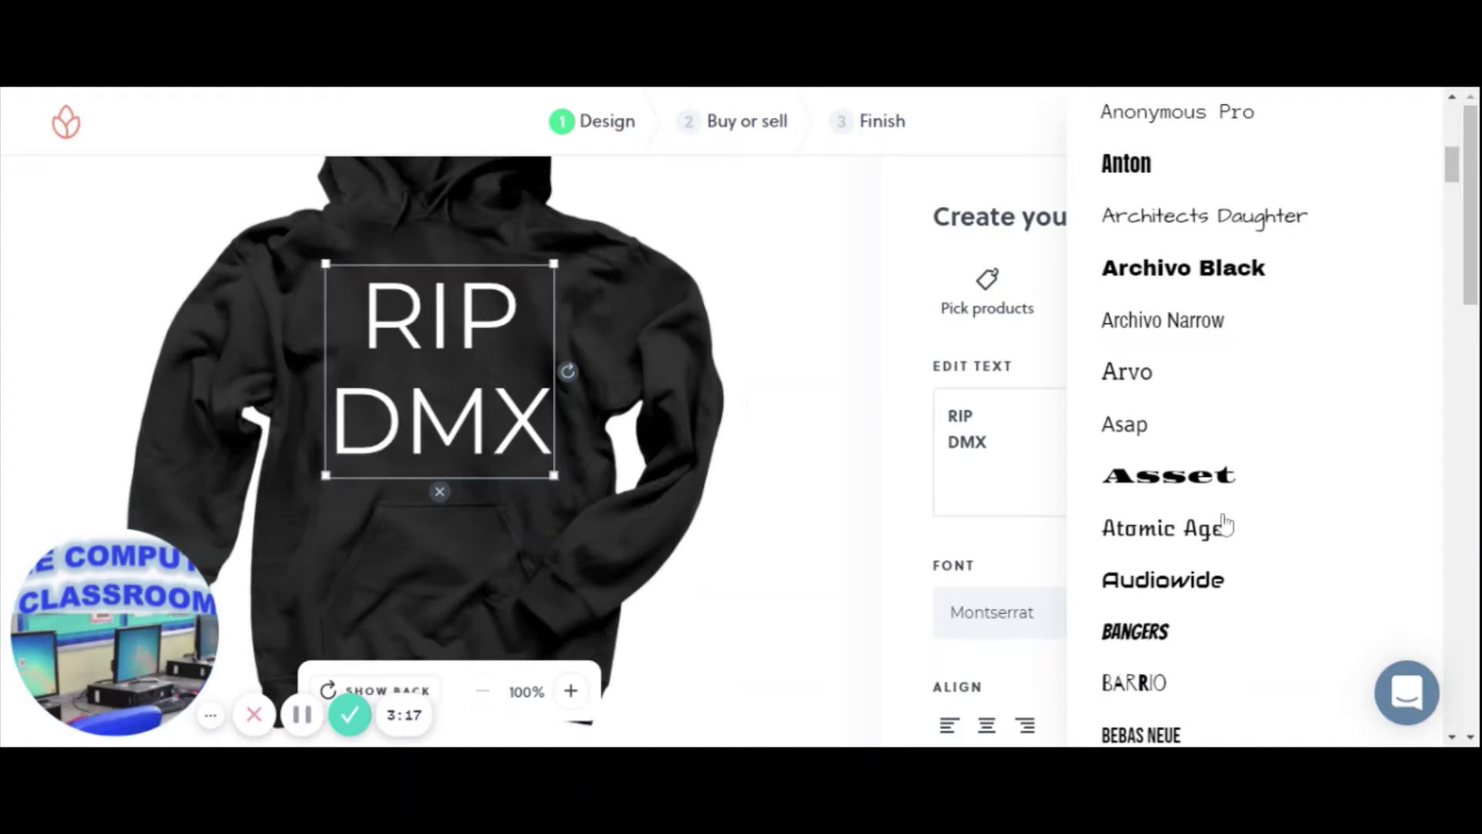
left_click(1209, 270)
left_click(1193, 486)
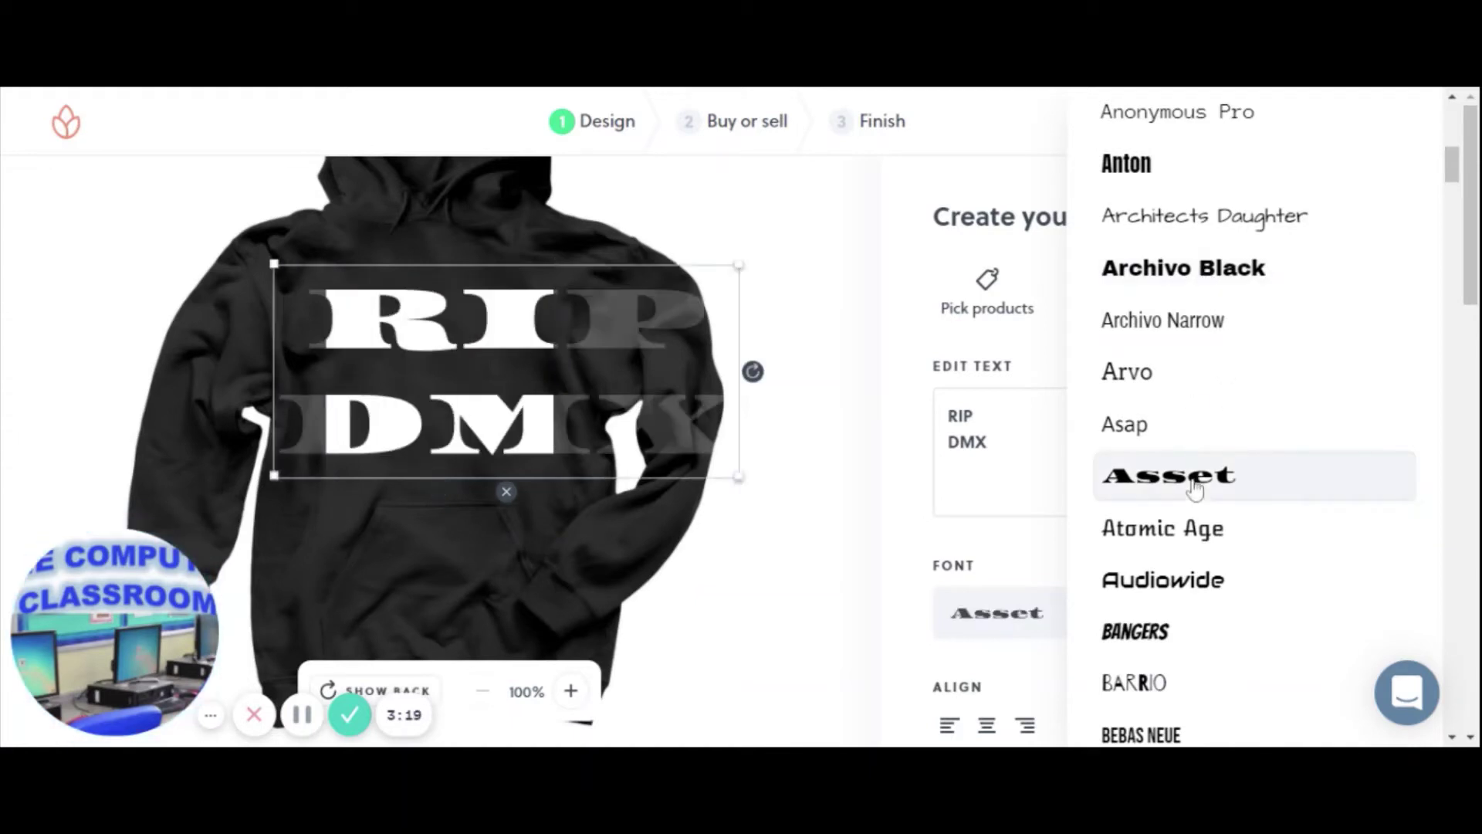
left_click(1125, 283)
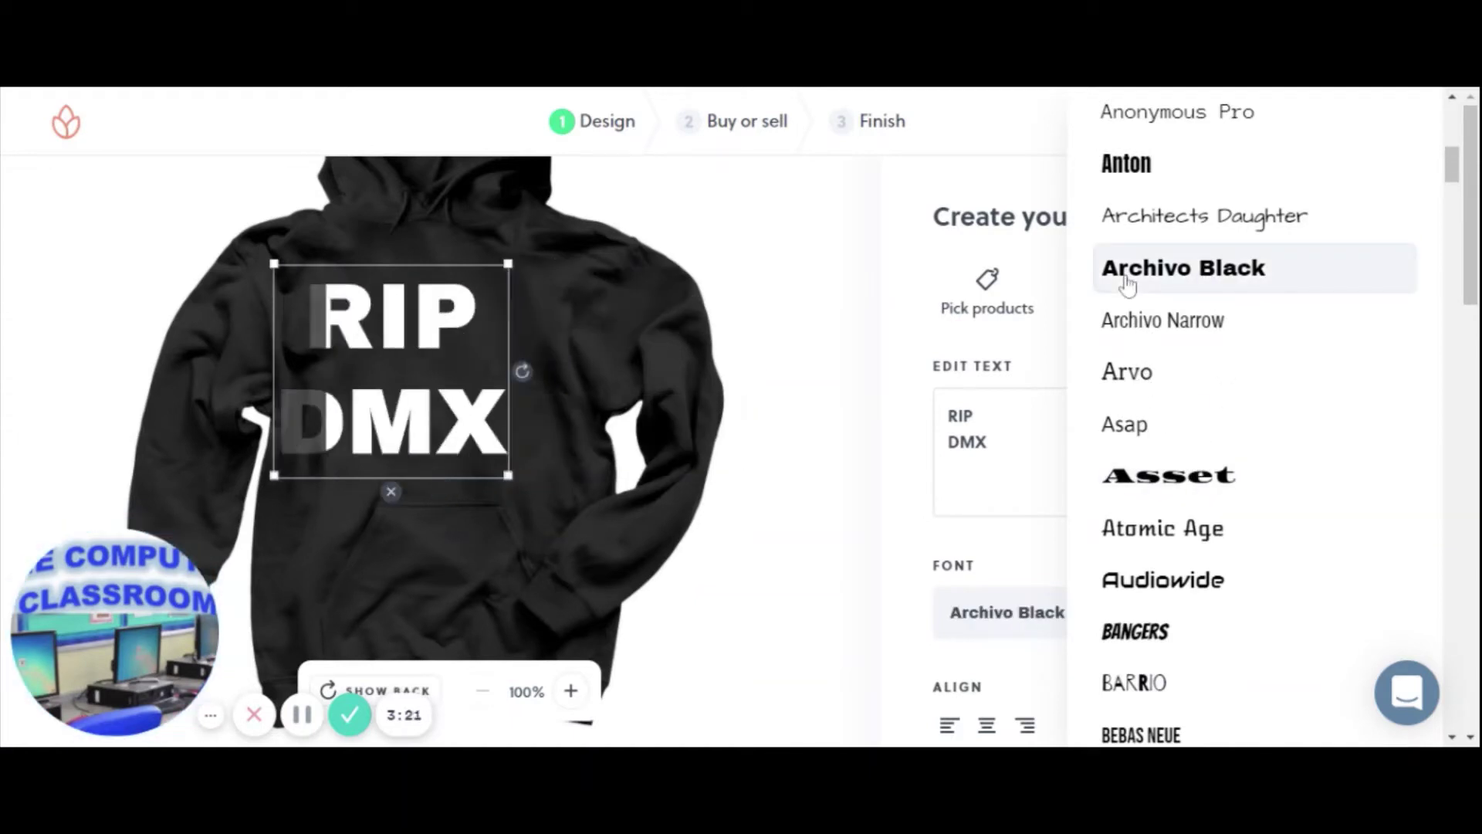
Step: Resize the text to size 81 and centre it on the hoodie chest
left_click_drag(501, 429, 515, 429)
left_click_drag(557, 264, 513, 308)
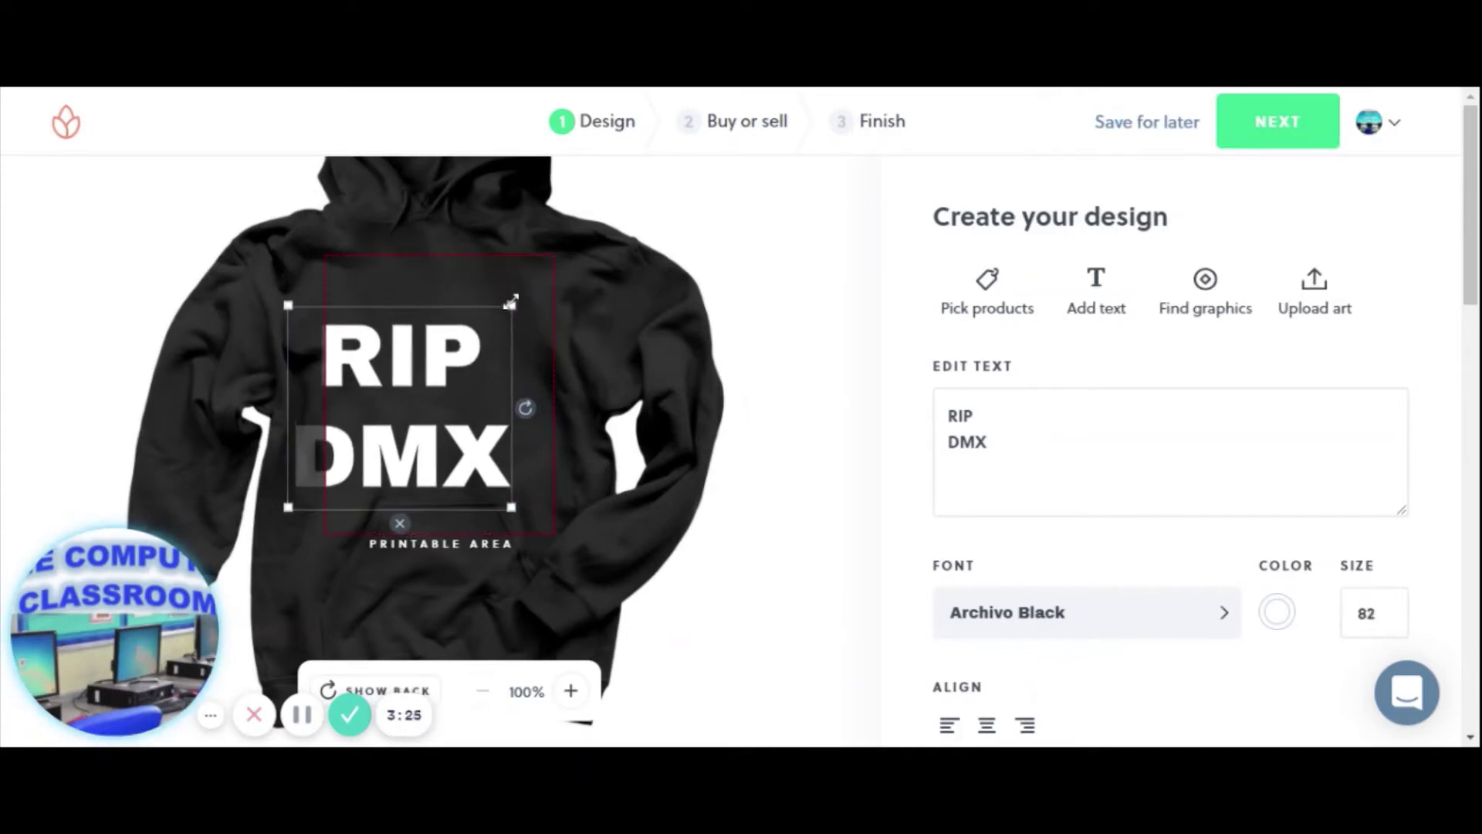
left_click_drag(400, 420, 442, 383)
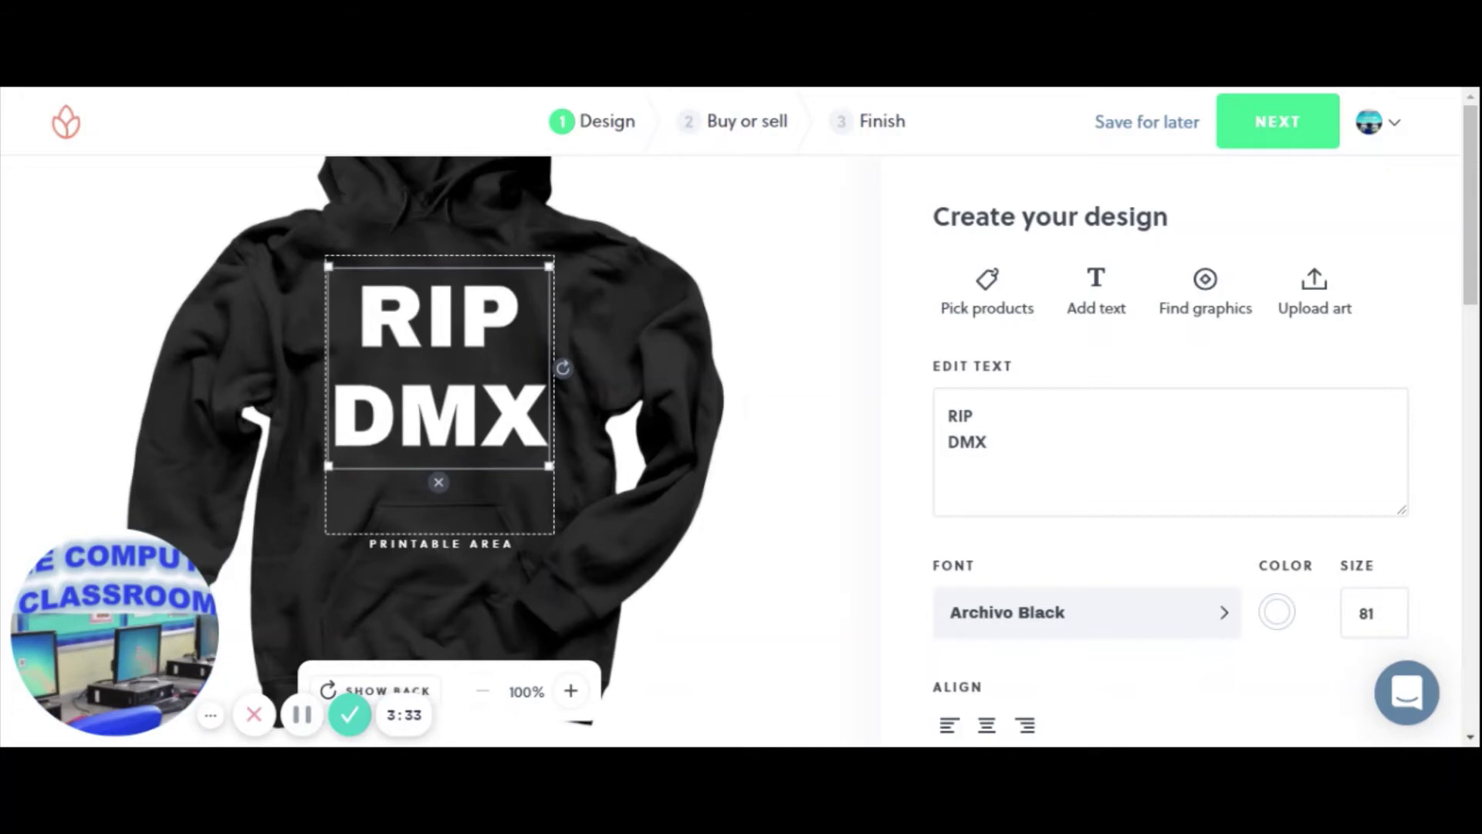
left_click(1089, 467)
scroll(1088, 467, "down", 2)
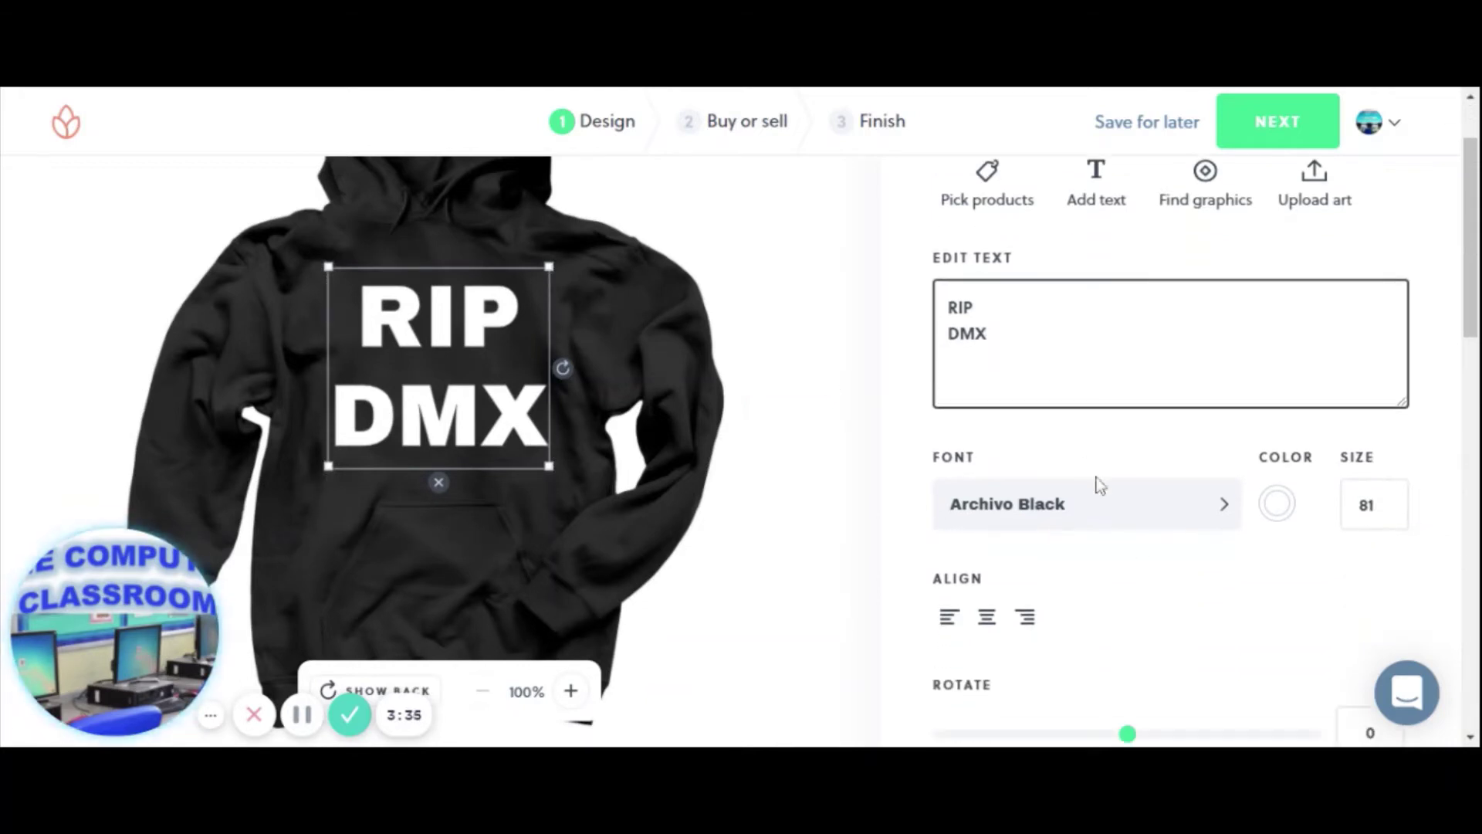
left_click(1279, 502)
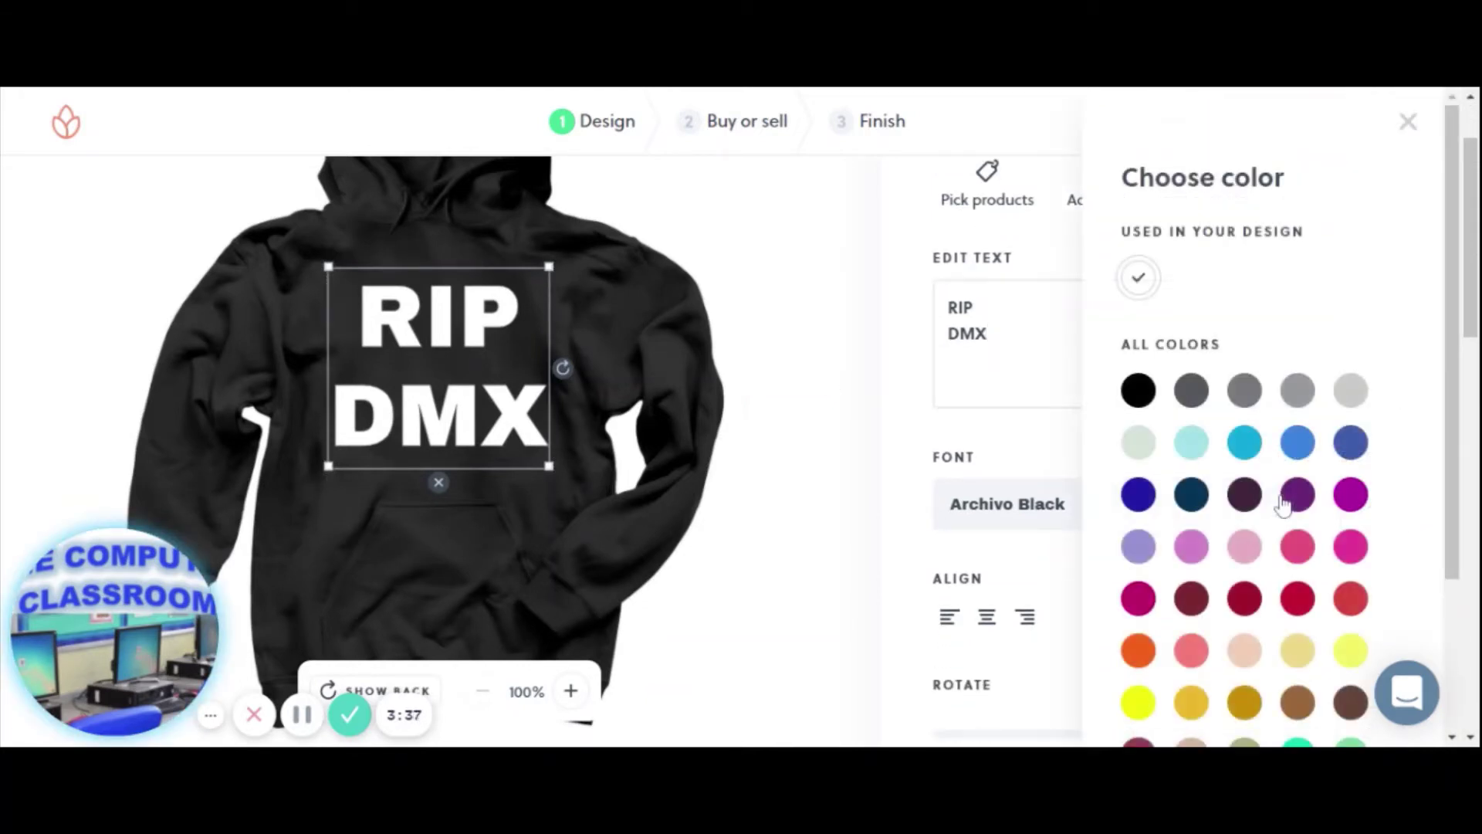
left_click(1297, 443)
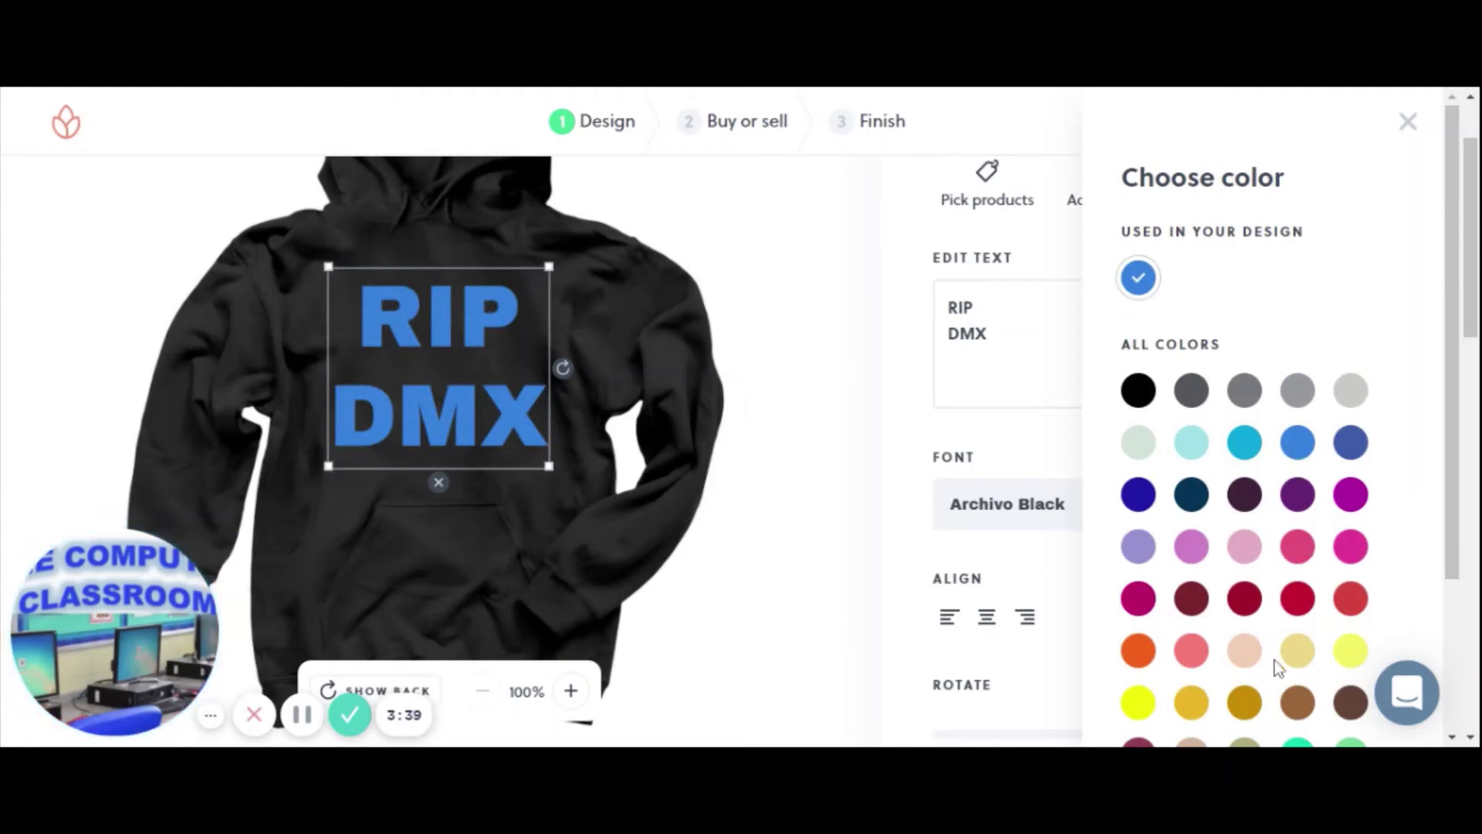
scroll(1240, 580, "down", 3)
left_click(1248, 656)
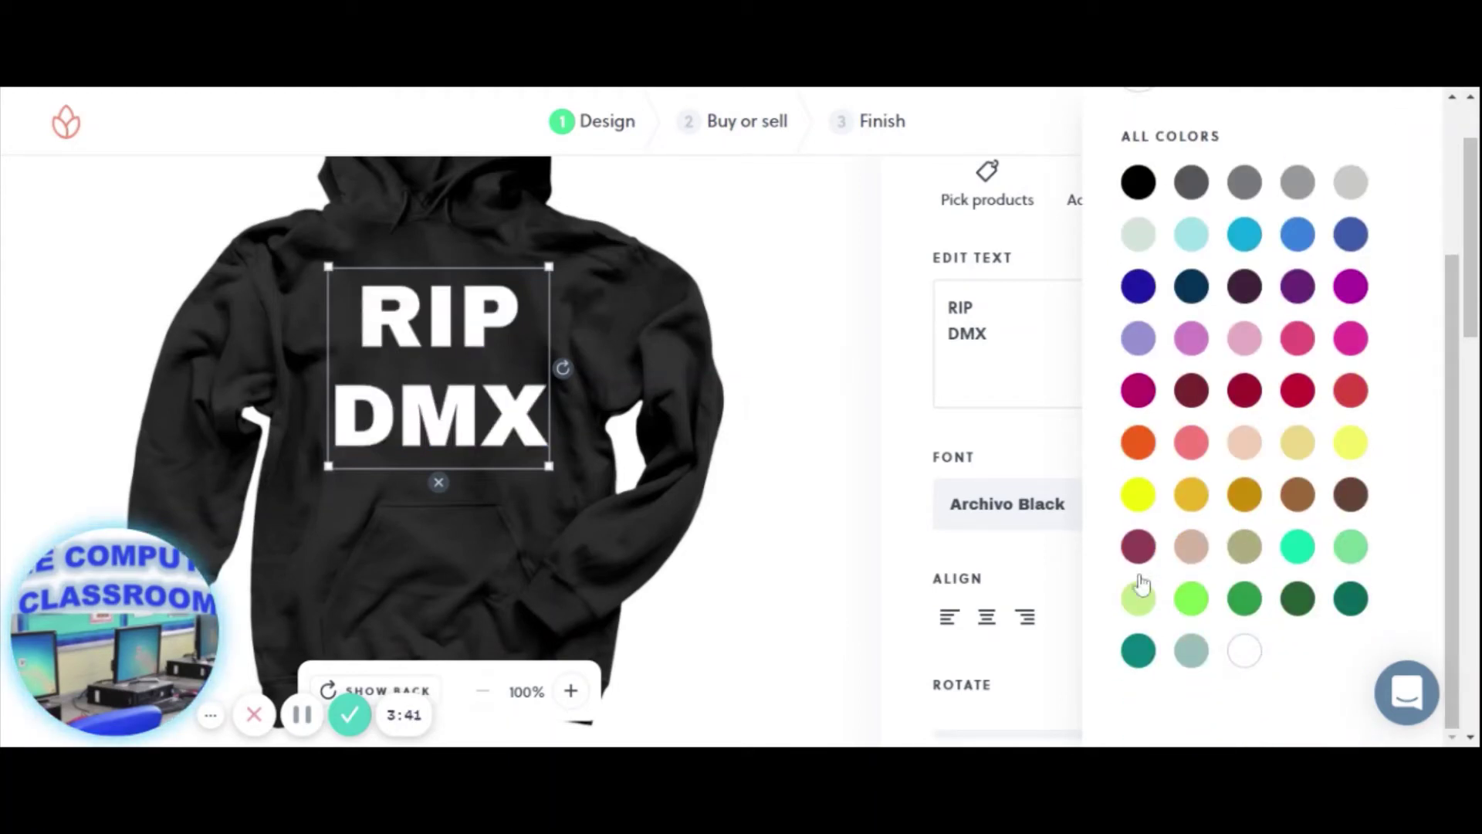
left_click(845, 430)
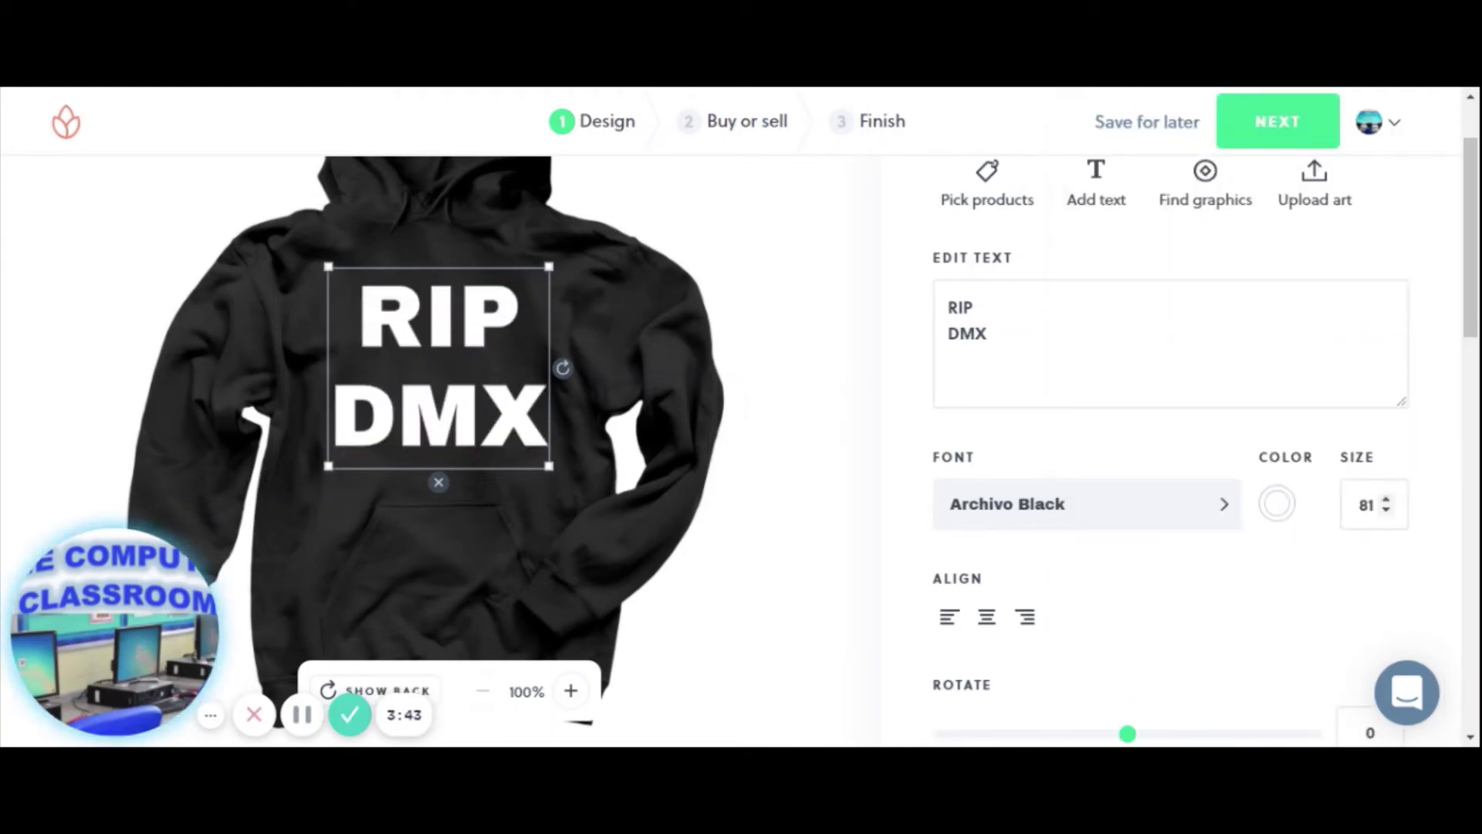
Step: Review the hoodie's back and front, then choose Start Selling to reach Profits
scroll(1146, 600, "down", 3)
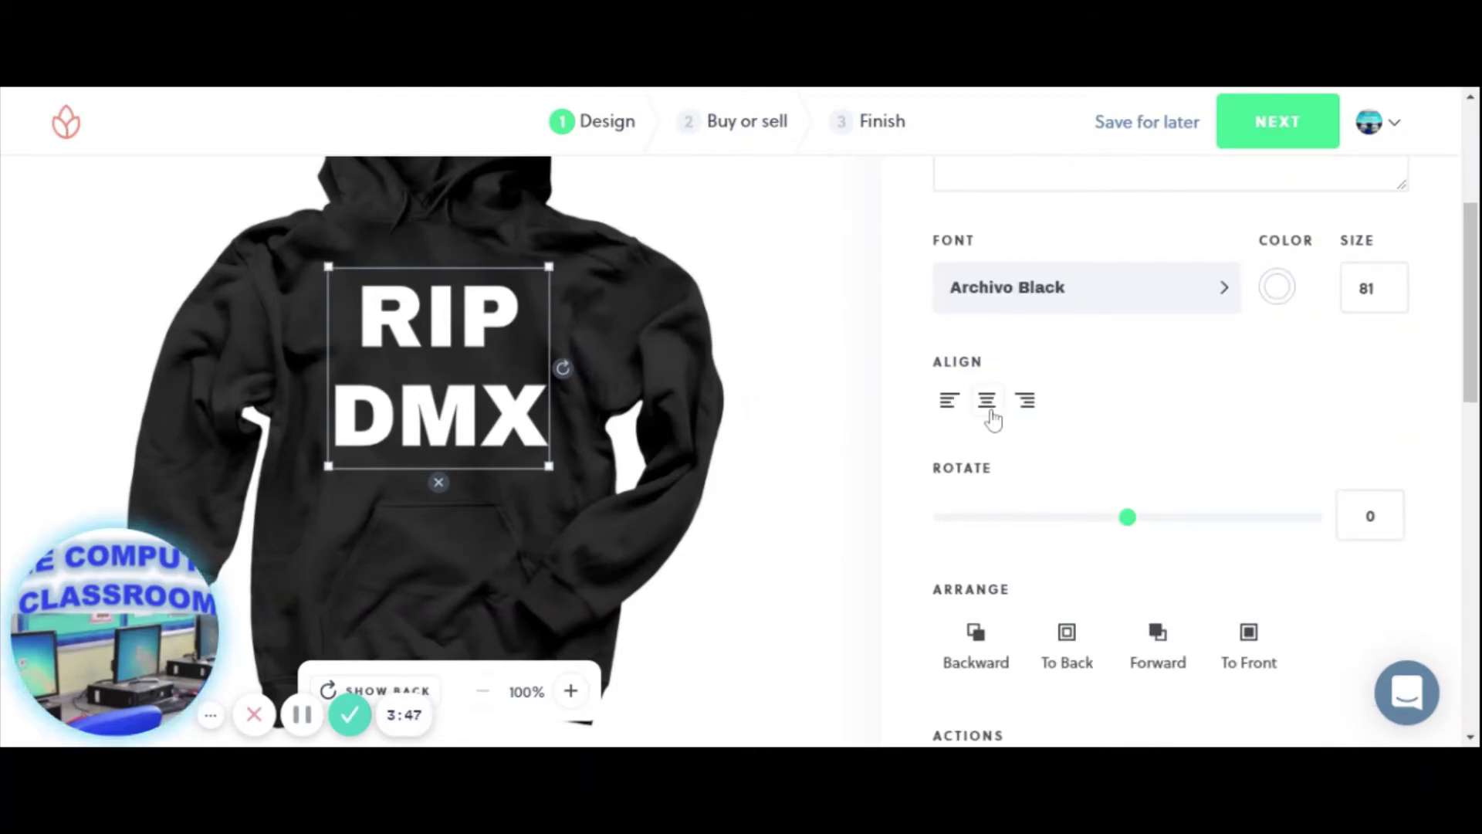
scroll(1197, 572, "down", 7)
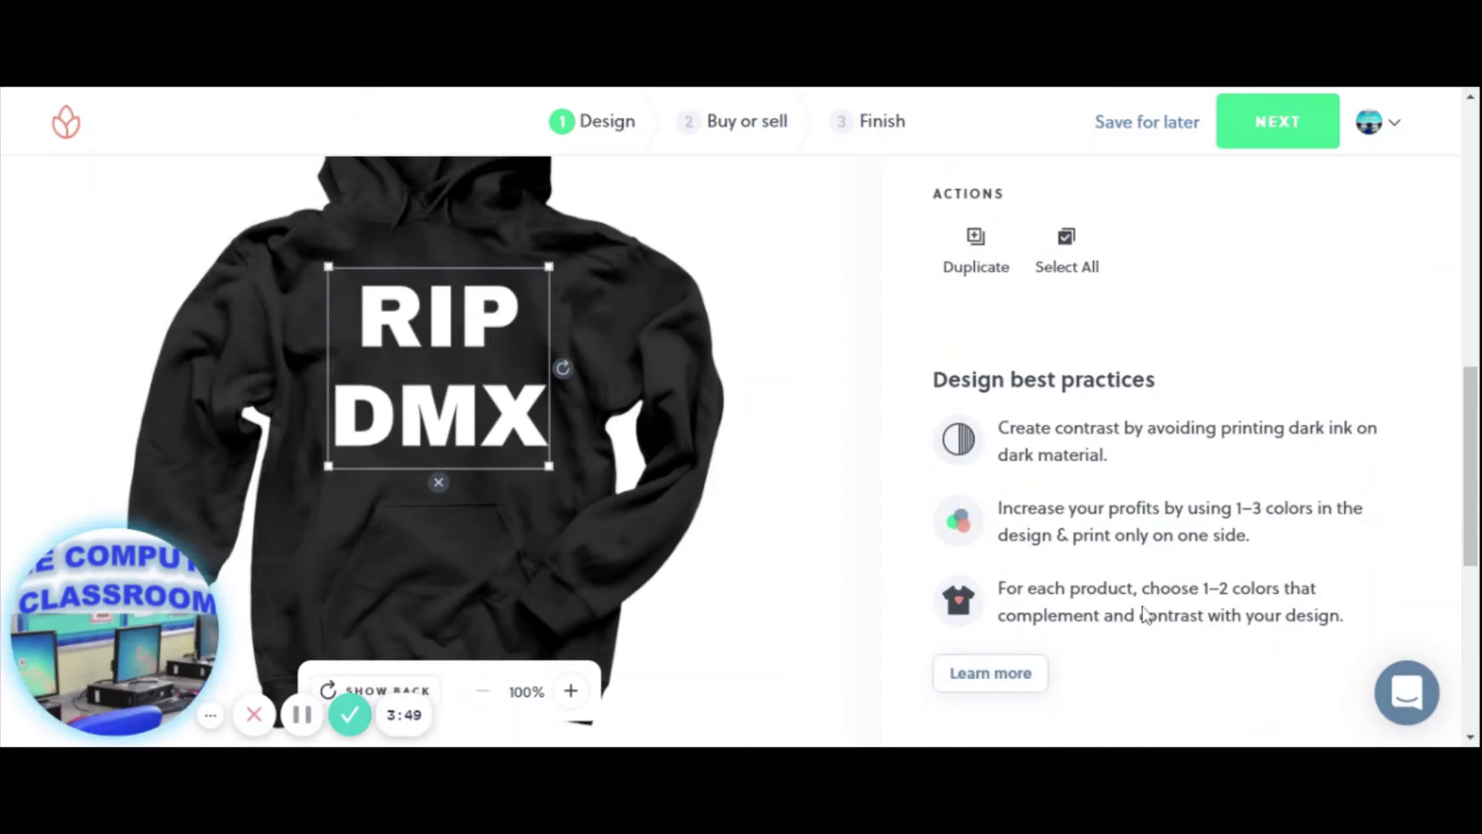
scroll(1142, 609, "down", 4)
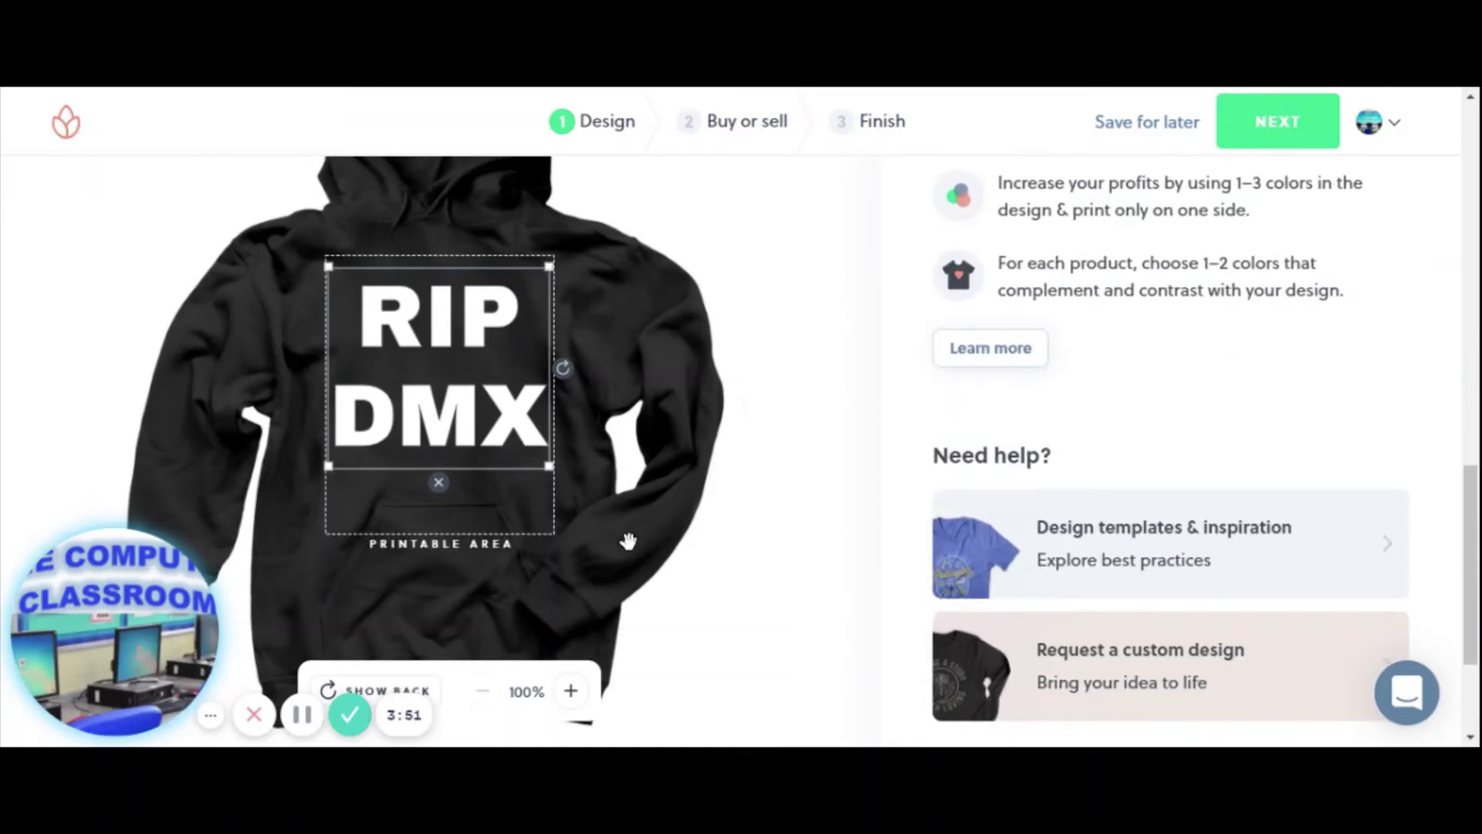
scroll(824, 525, "down", 3)
scroll(799, 505, "up", 4)
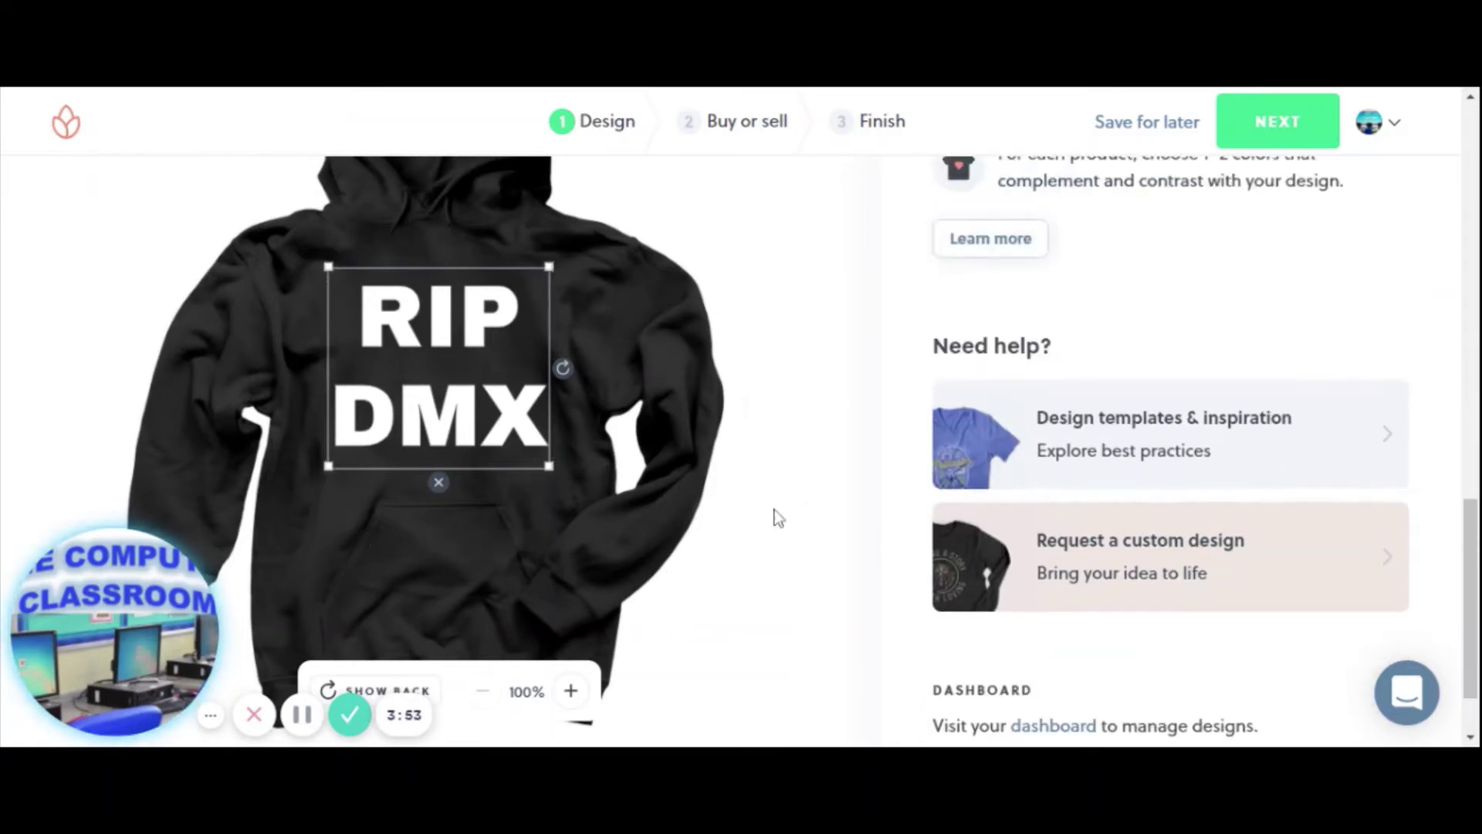
left_click_drag(159, 613, 197, 210)
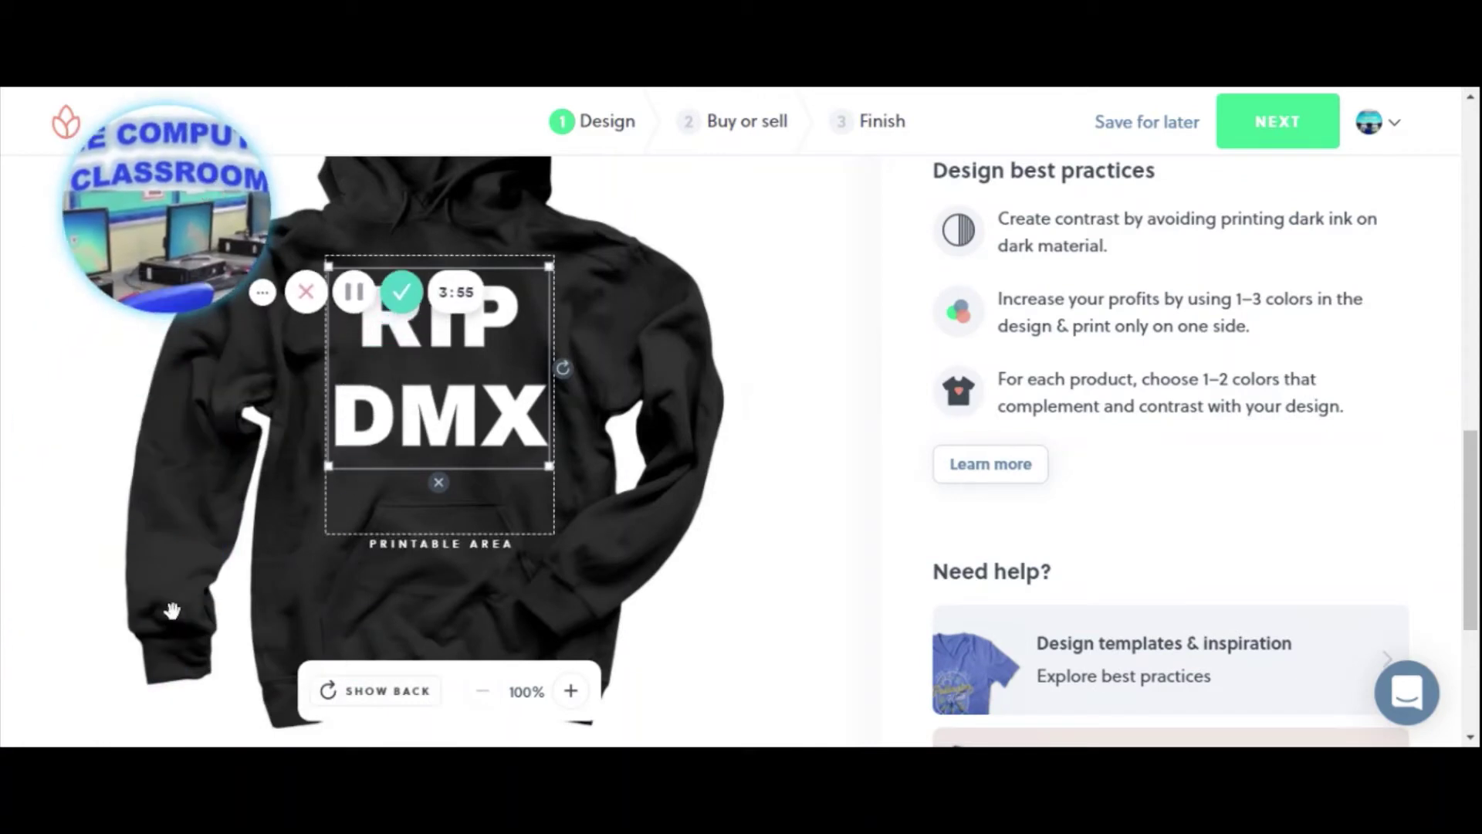
left_click(367, 701)
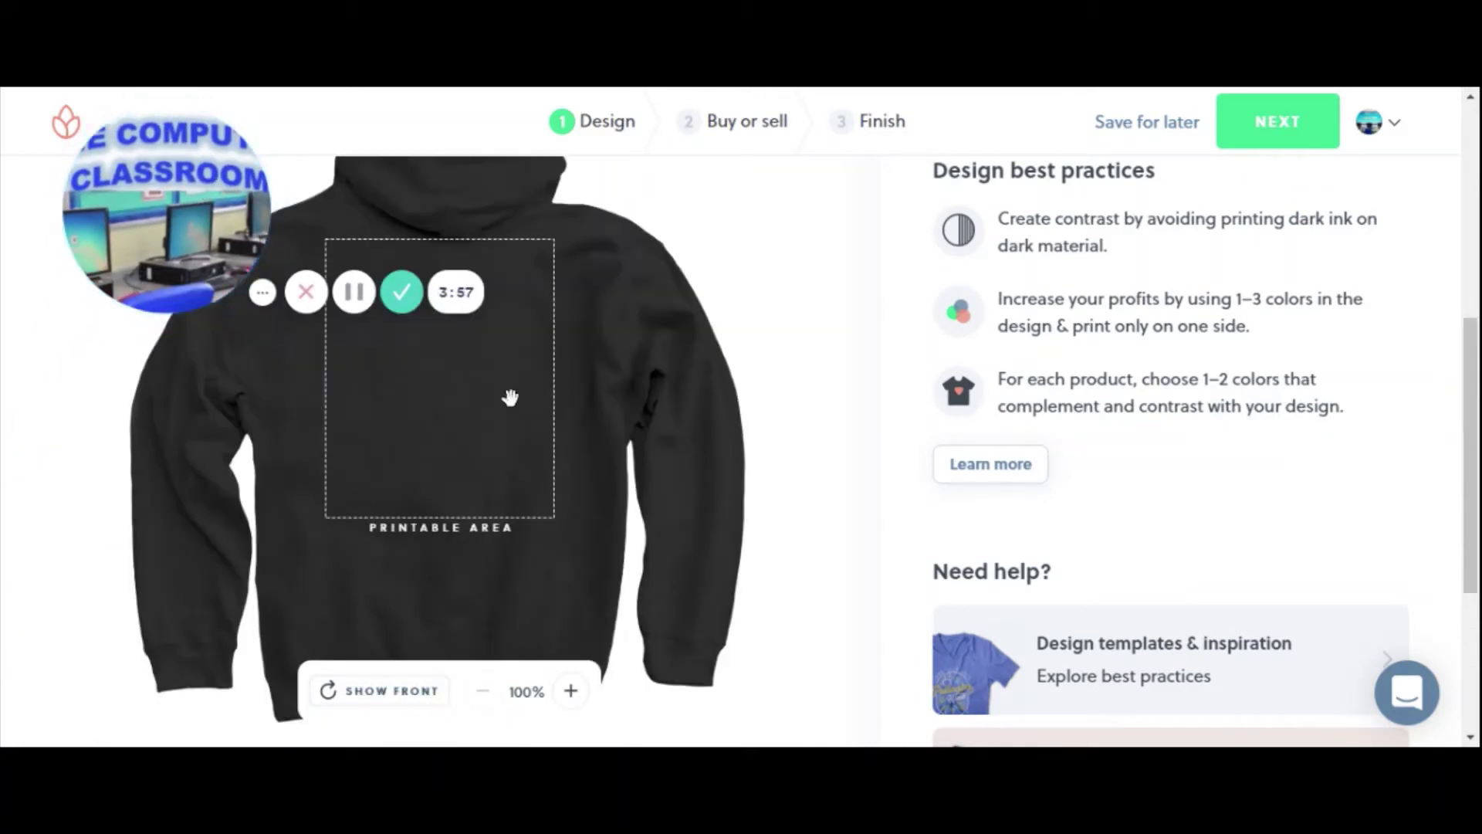
left_click(388, 700)
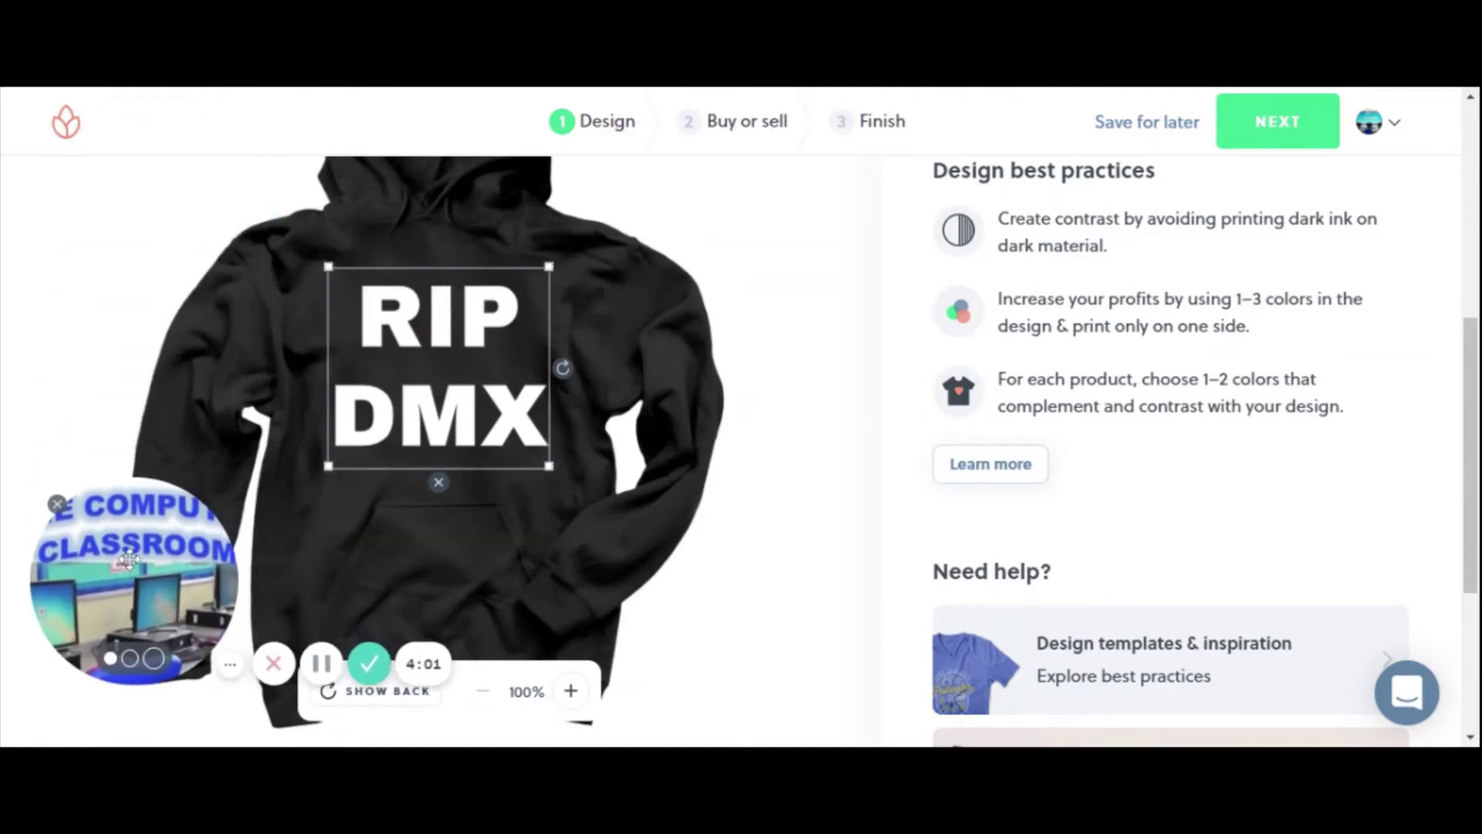
left_click(1298, 130)
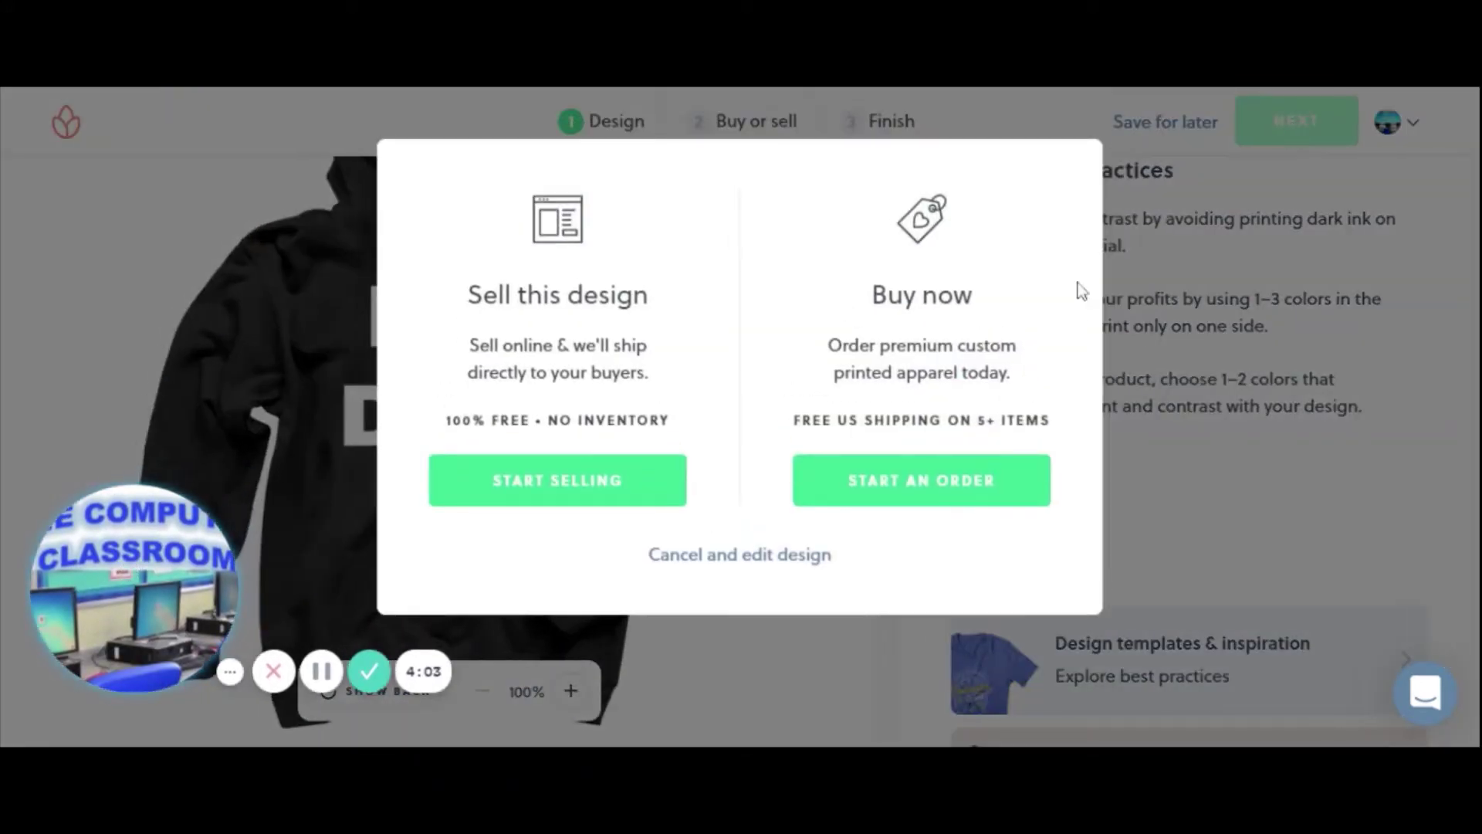
left_click(566, 490)
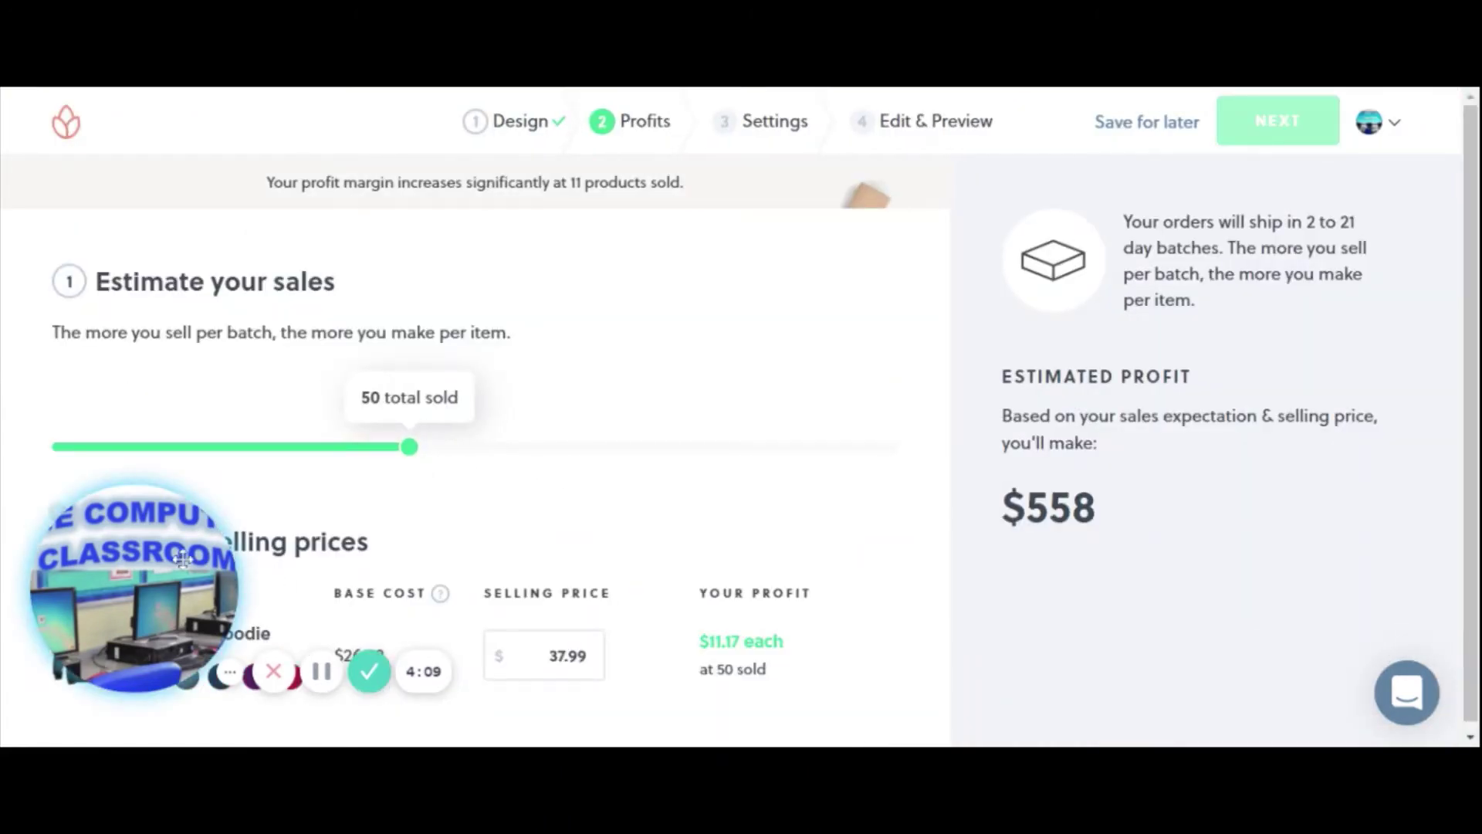
Step: Lower the Estimate your sales slider to 1 total sold
left_click_drag(176, 569, 155, 612)
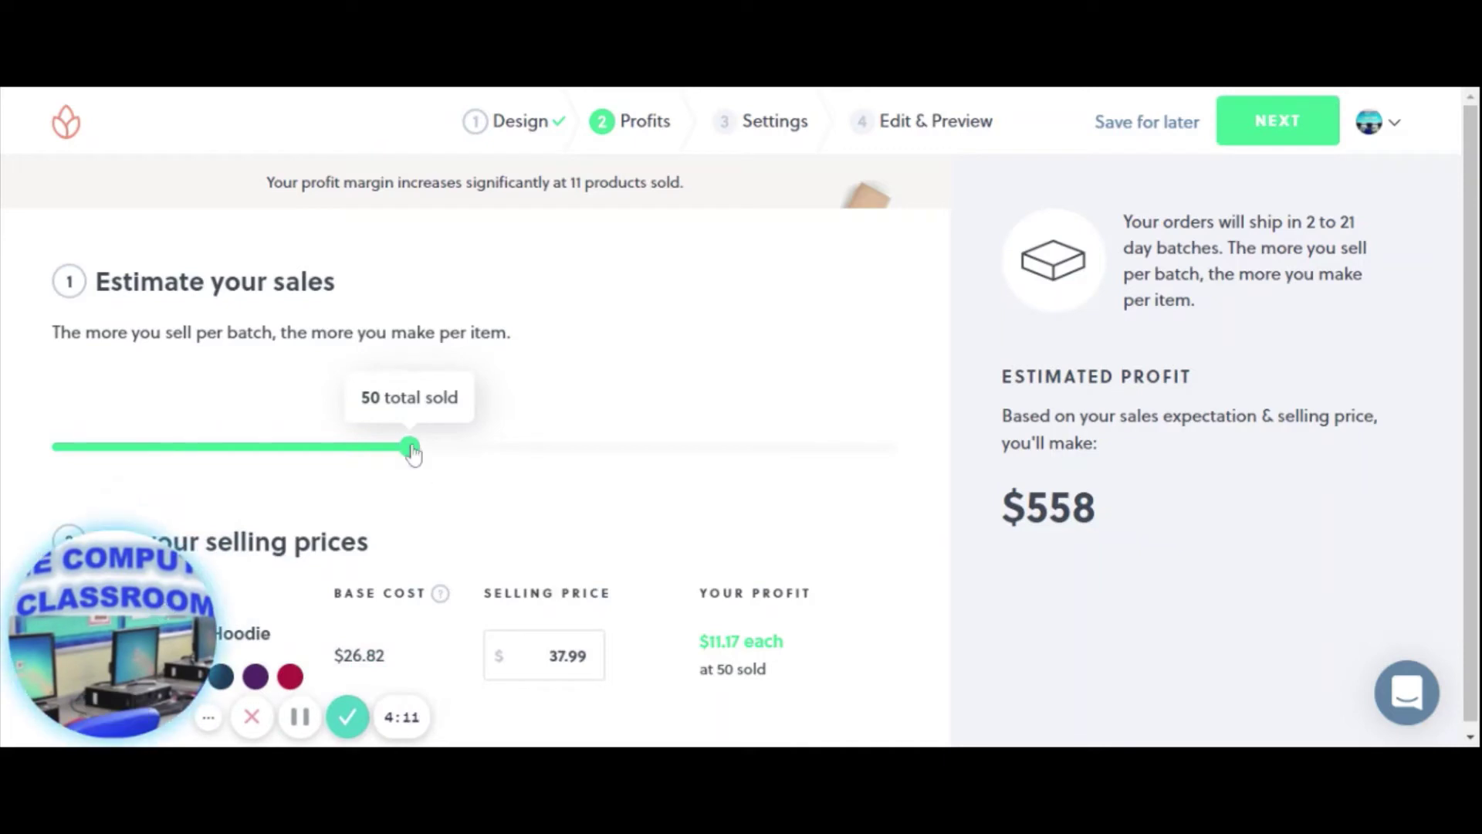
left_click_drag(410, 447, 28, 465)
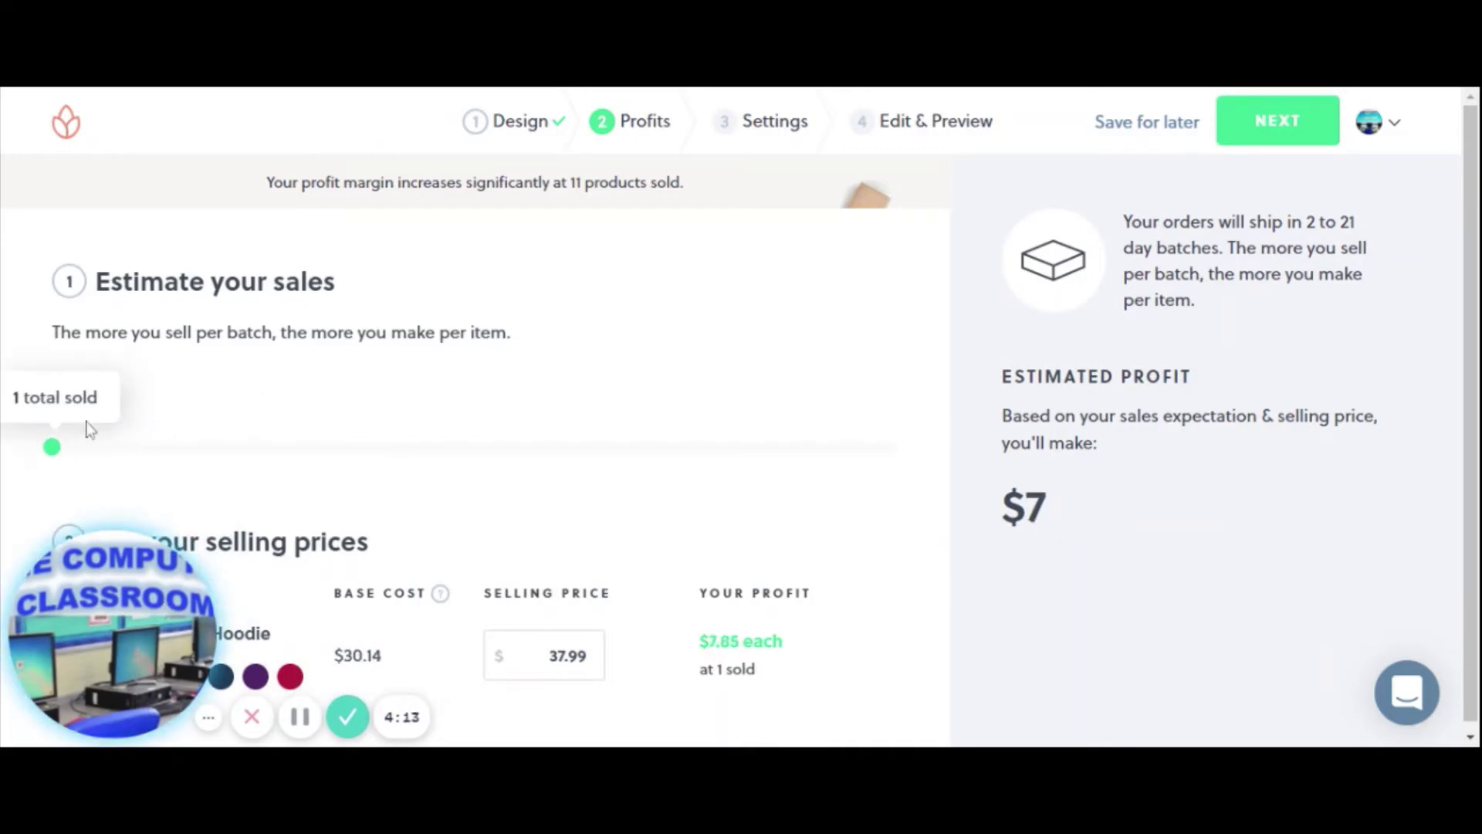
left_click_drag(116, 540, 123, 104)
scroll(486, 571, "down", 1)
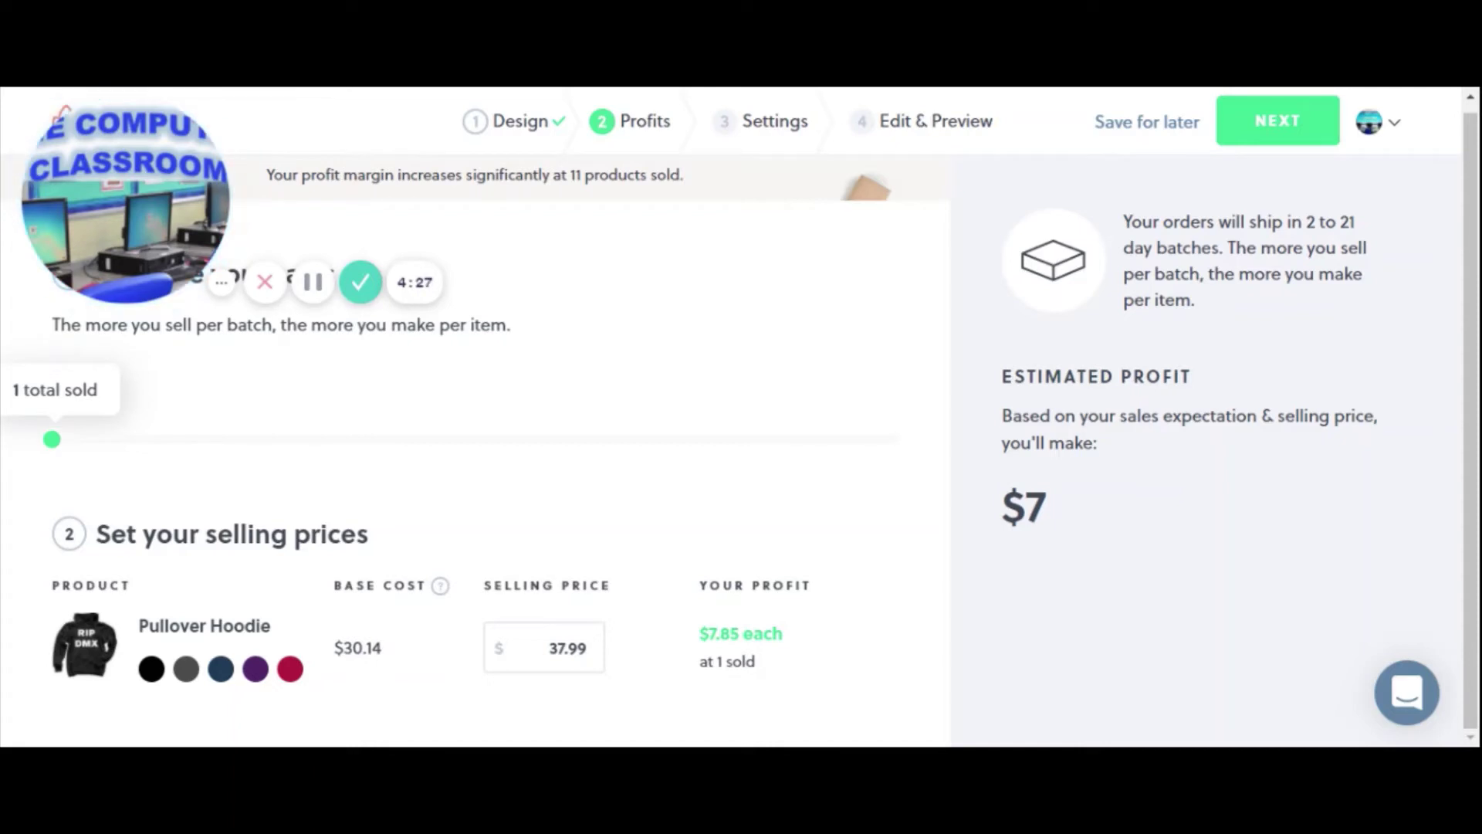
Step: Try Pullover Hoodie selling prices of $45.00 and $100.00 to compare per-hoodie profit
left_click_drag(709, 633, 739, 633)
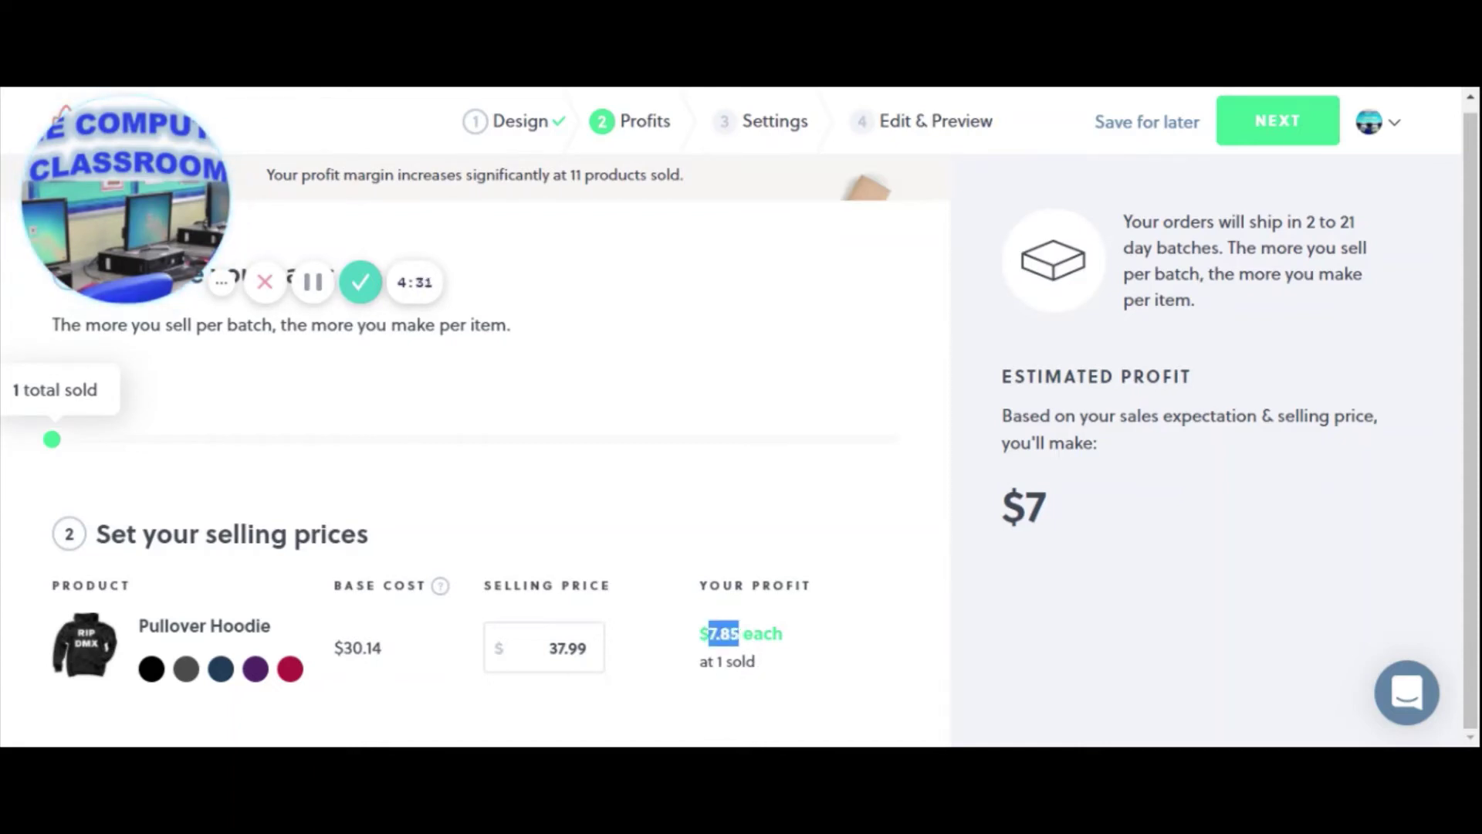
left_click(594, 656)
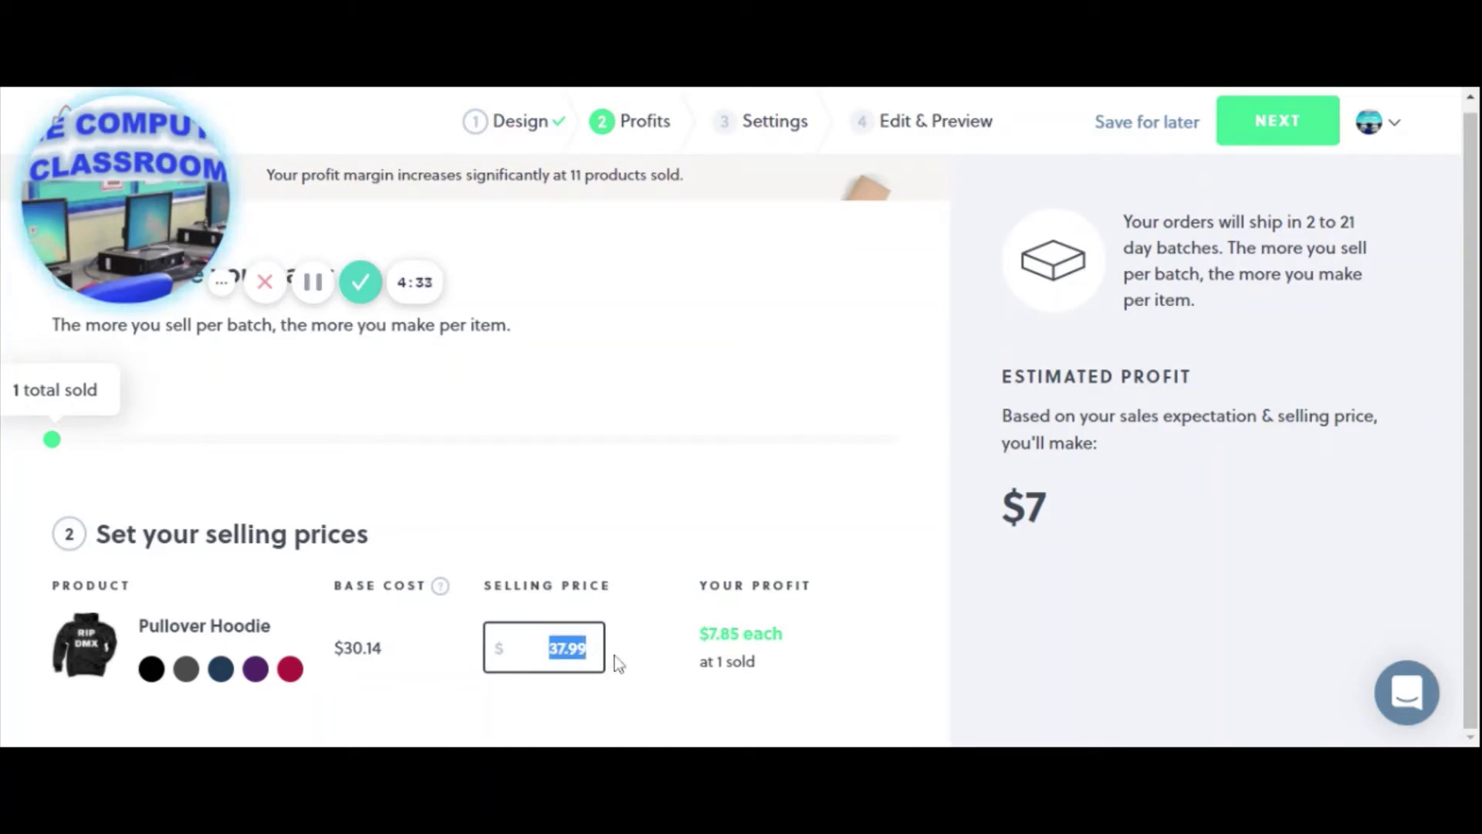
type("4")
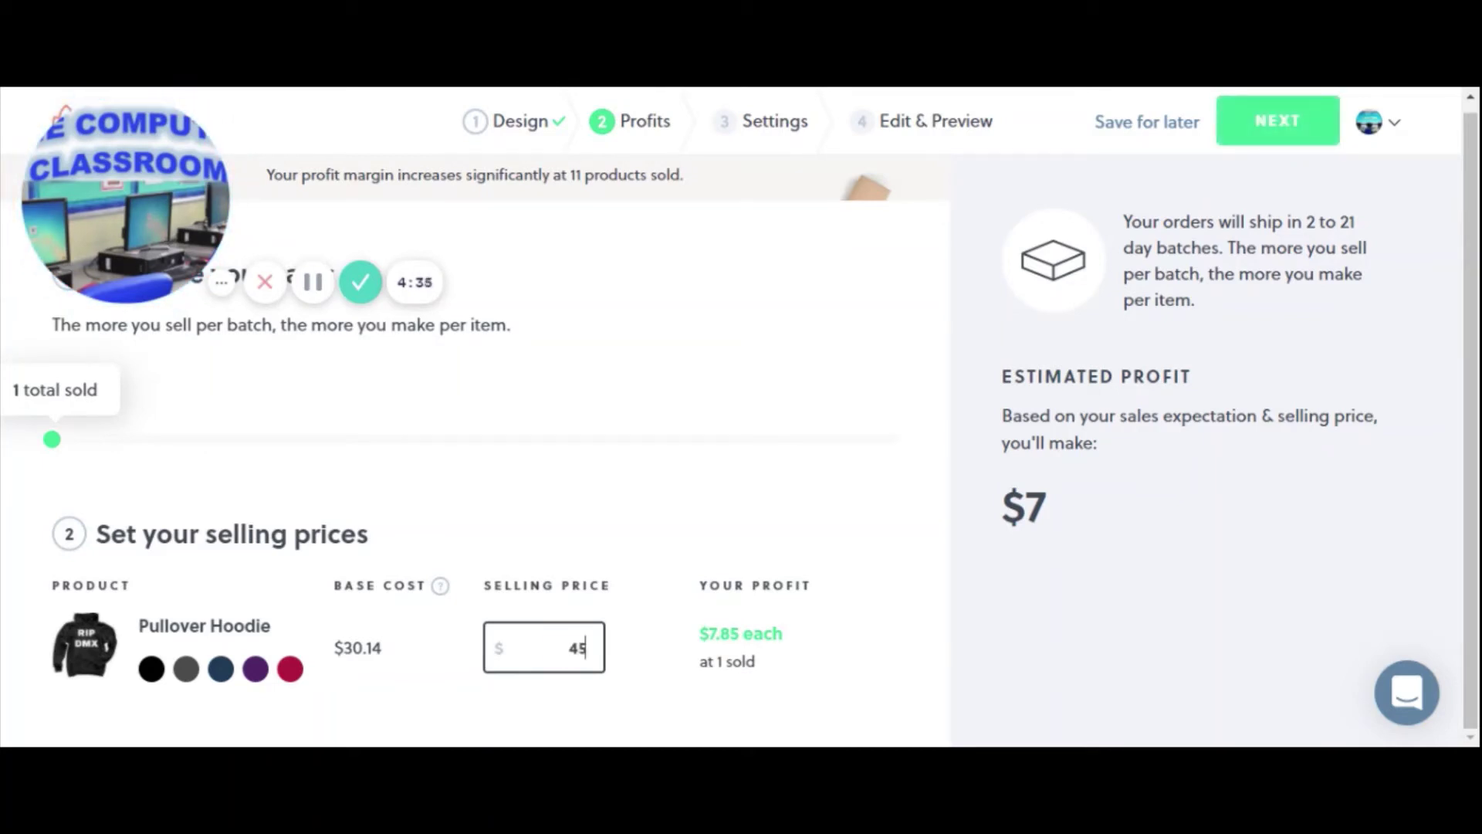
type("5")
key("Tab")
left_click(555, 647)
type("100")
key("Tab")
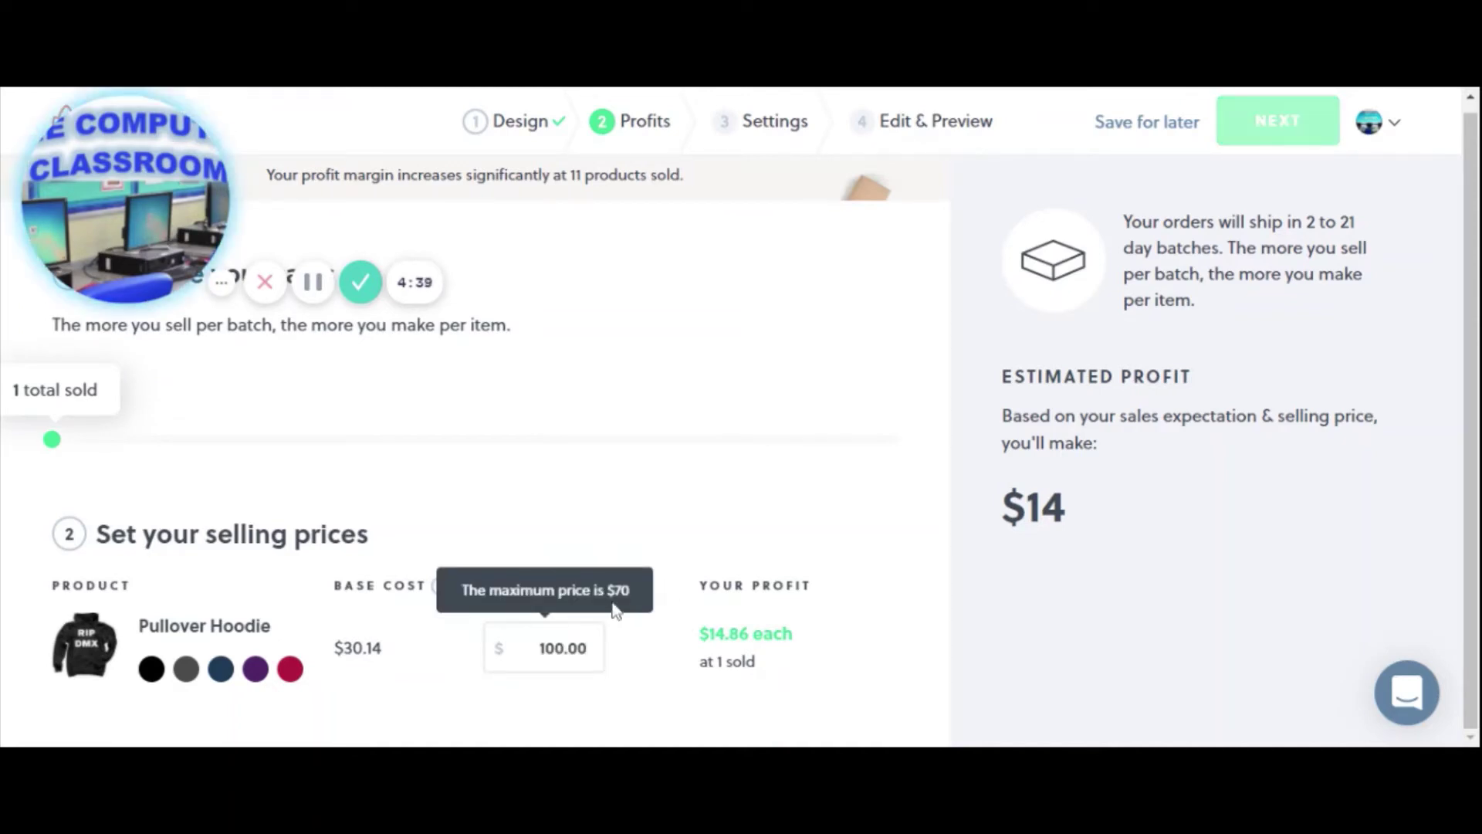
Step: Try $70.00, then settle the hoodie's selling price at $50.00 for $19.86 profit each
left_click_drag(539, 648, 578, 649)
type("70")
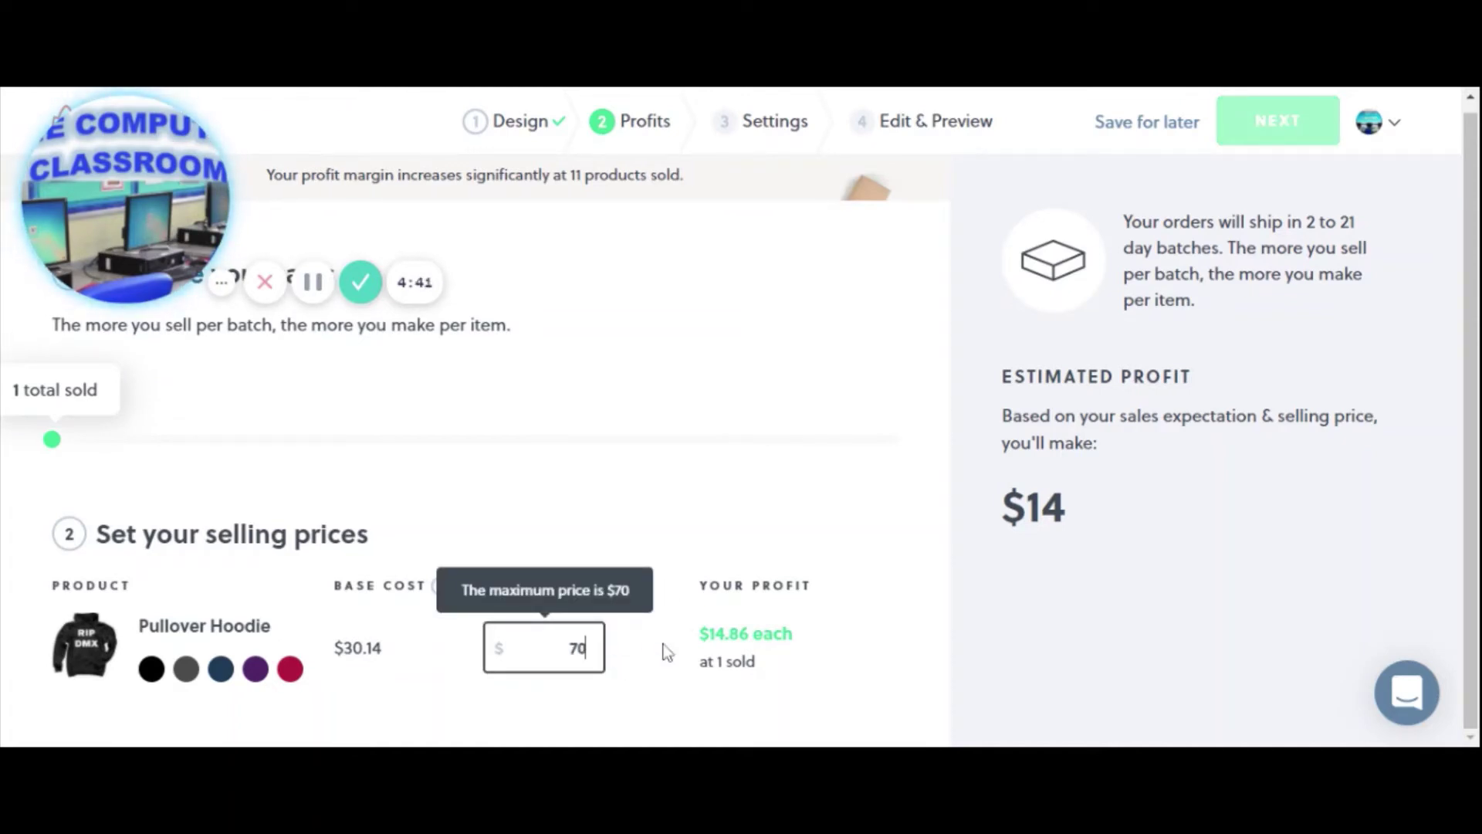
key("Tab")
double_click(566, 648)
type("50")
key("Tab")
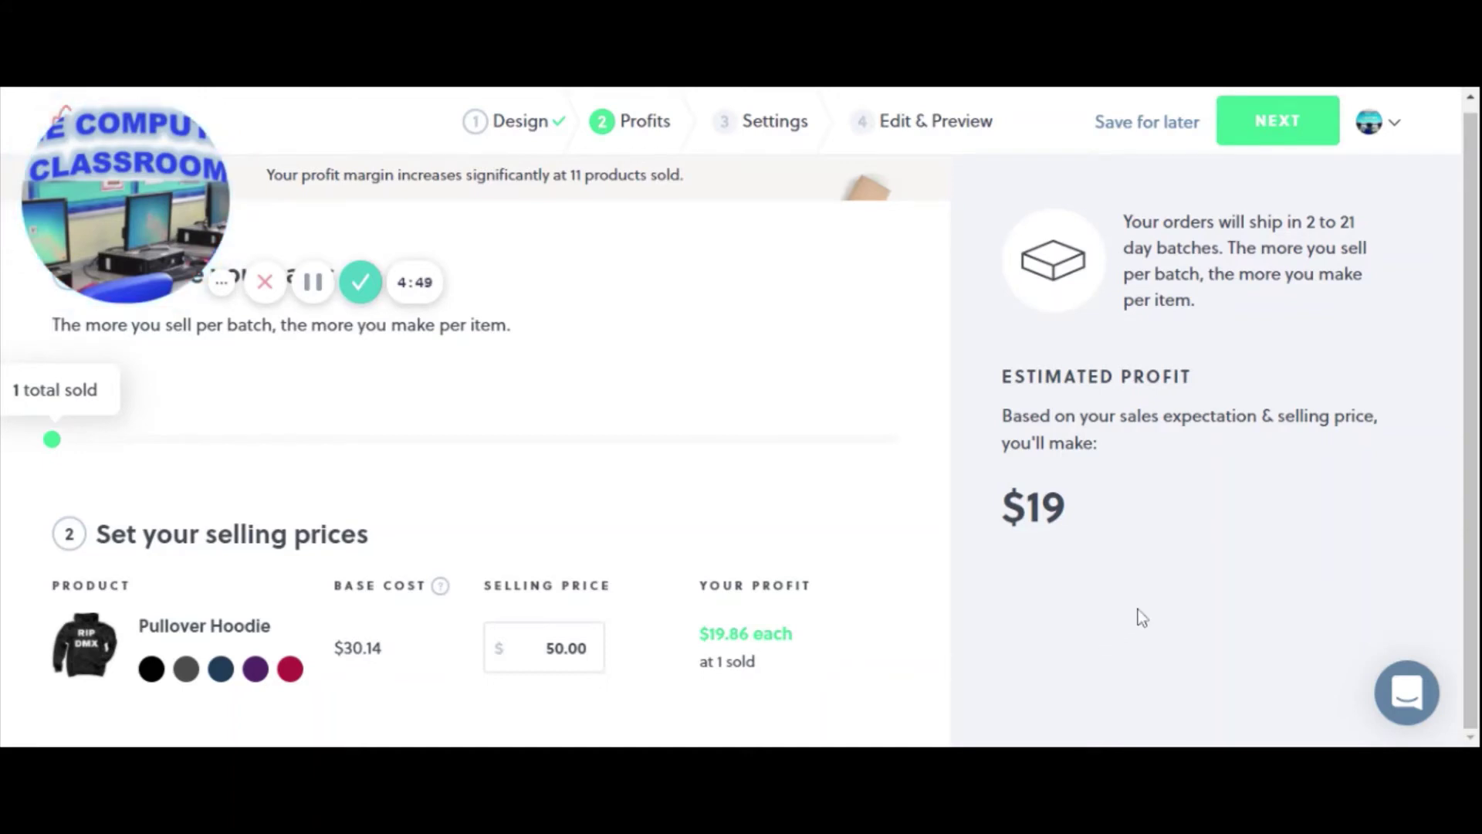
left_click(1299, 135)
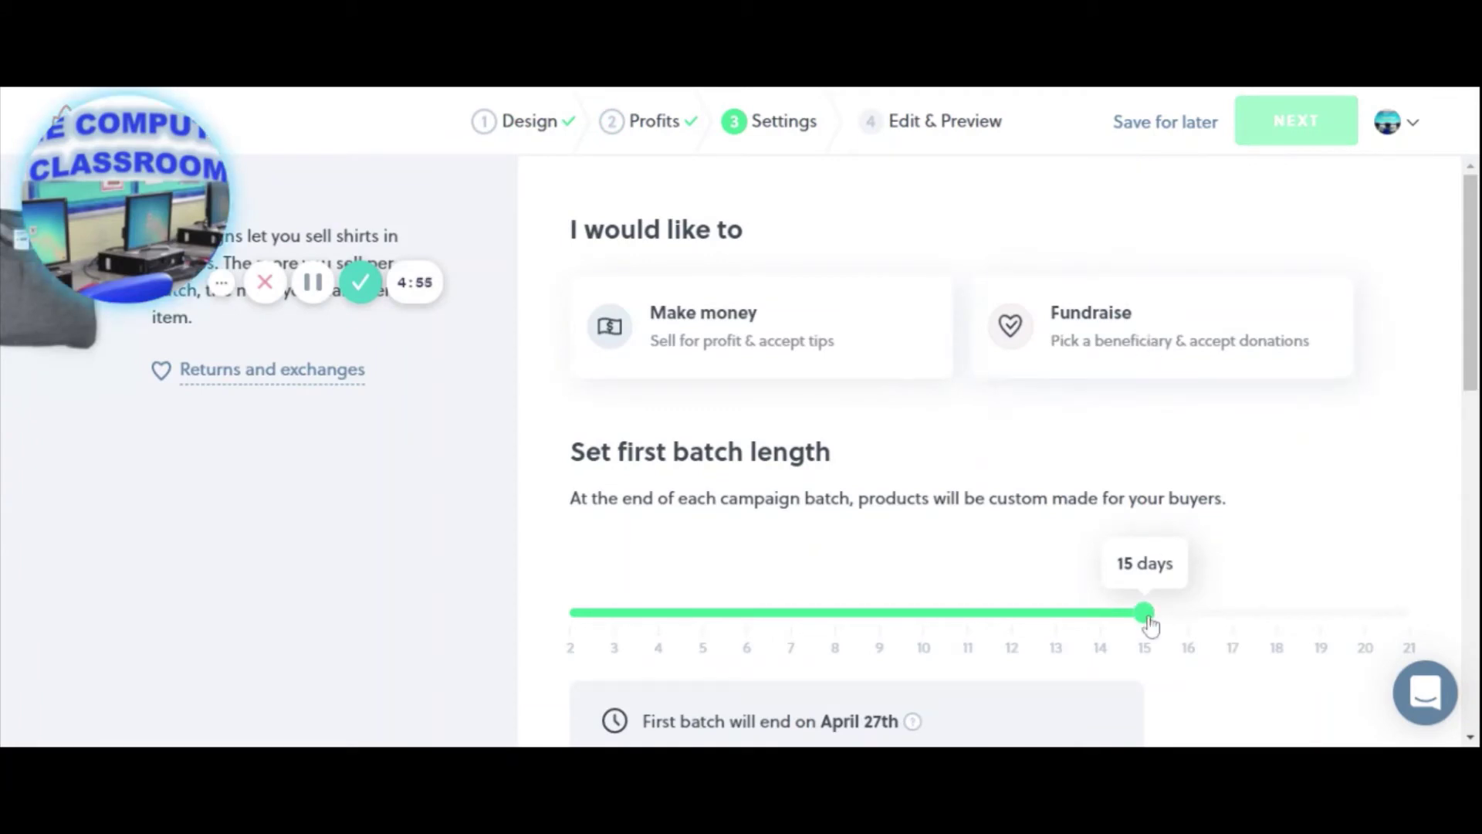
Step: Set a 2-day first batch ending April 14th and choose the Make money option with tips
left_click_drag(1140, 624, 594, 622)
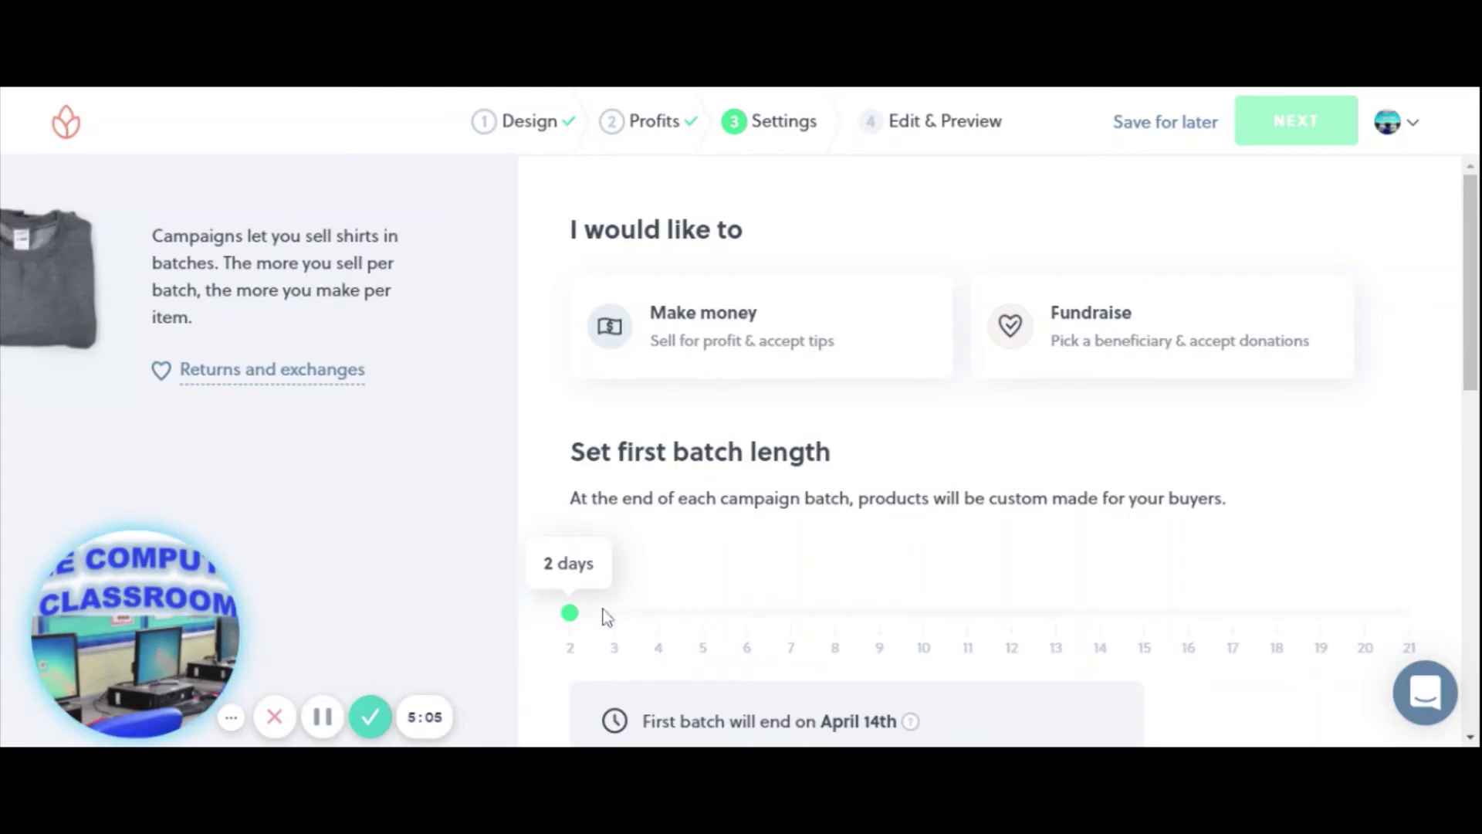
left_click(1356, 655)
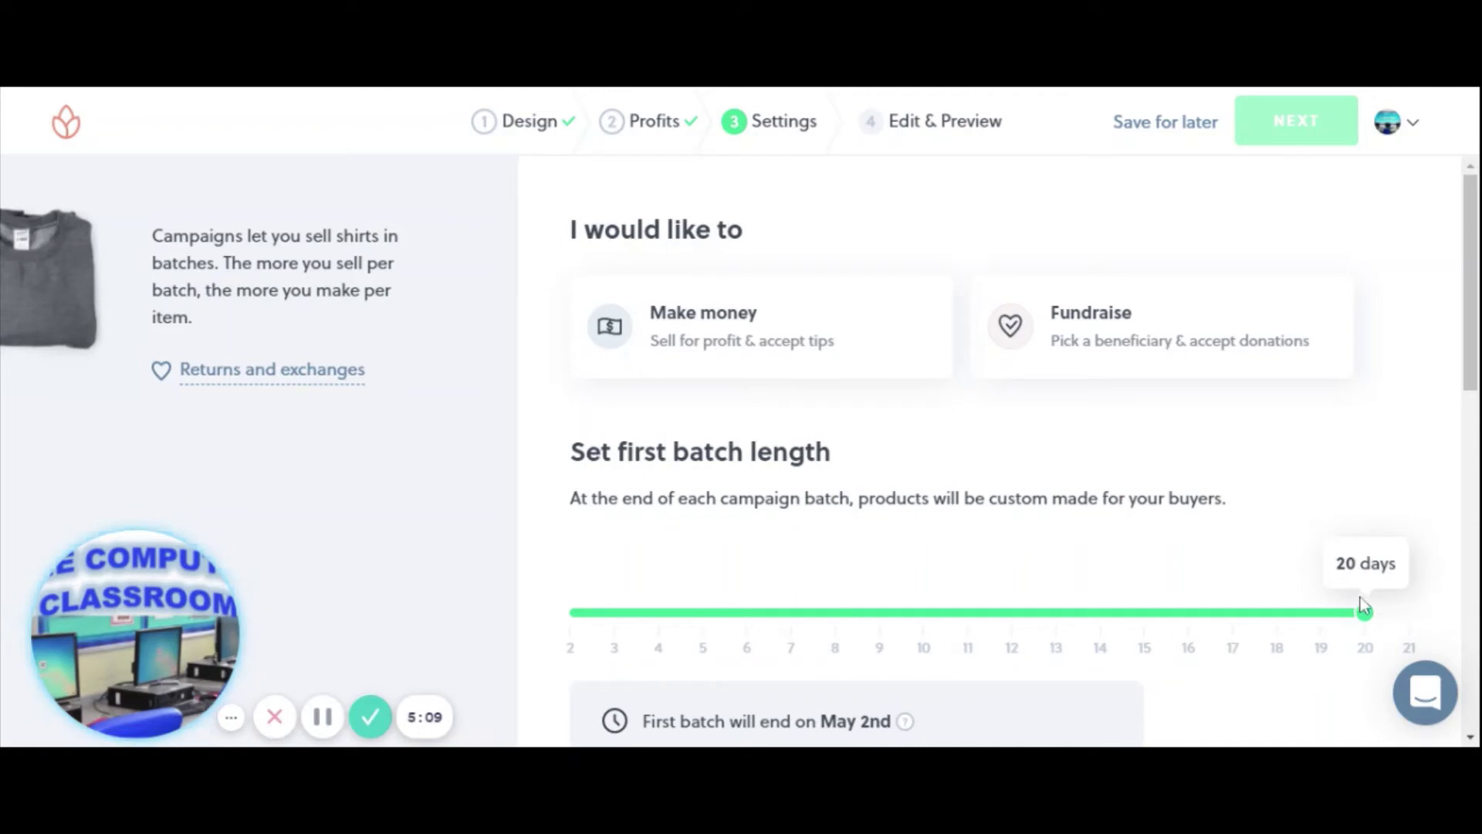
left_click_drag(1365, 614, 564, 641)
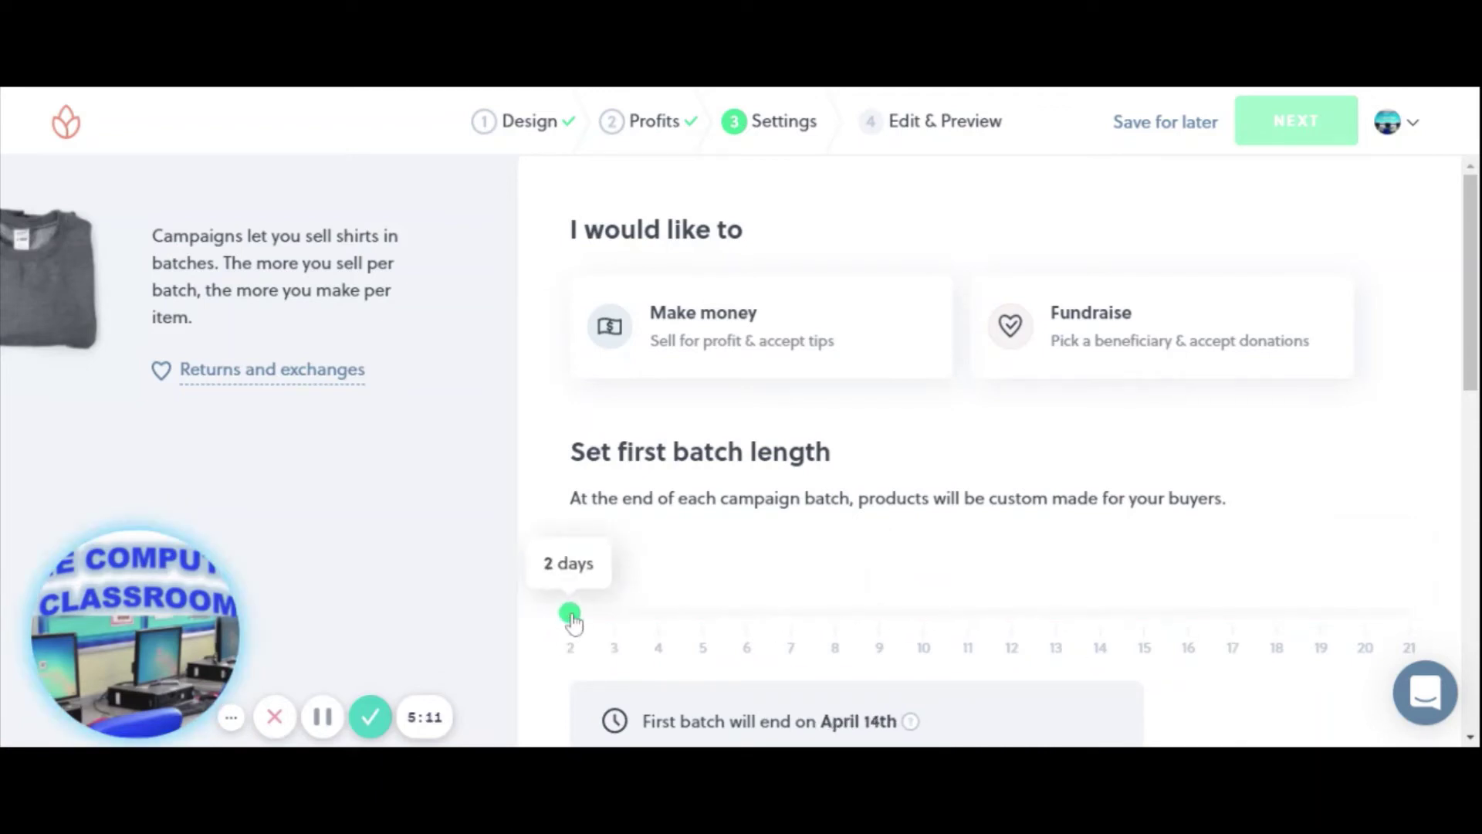
left_click(666, 301)
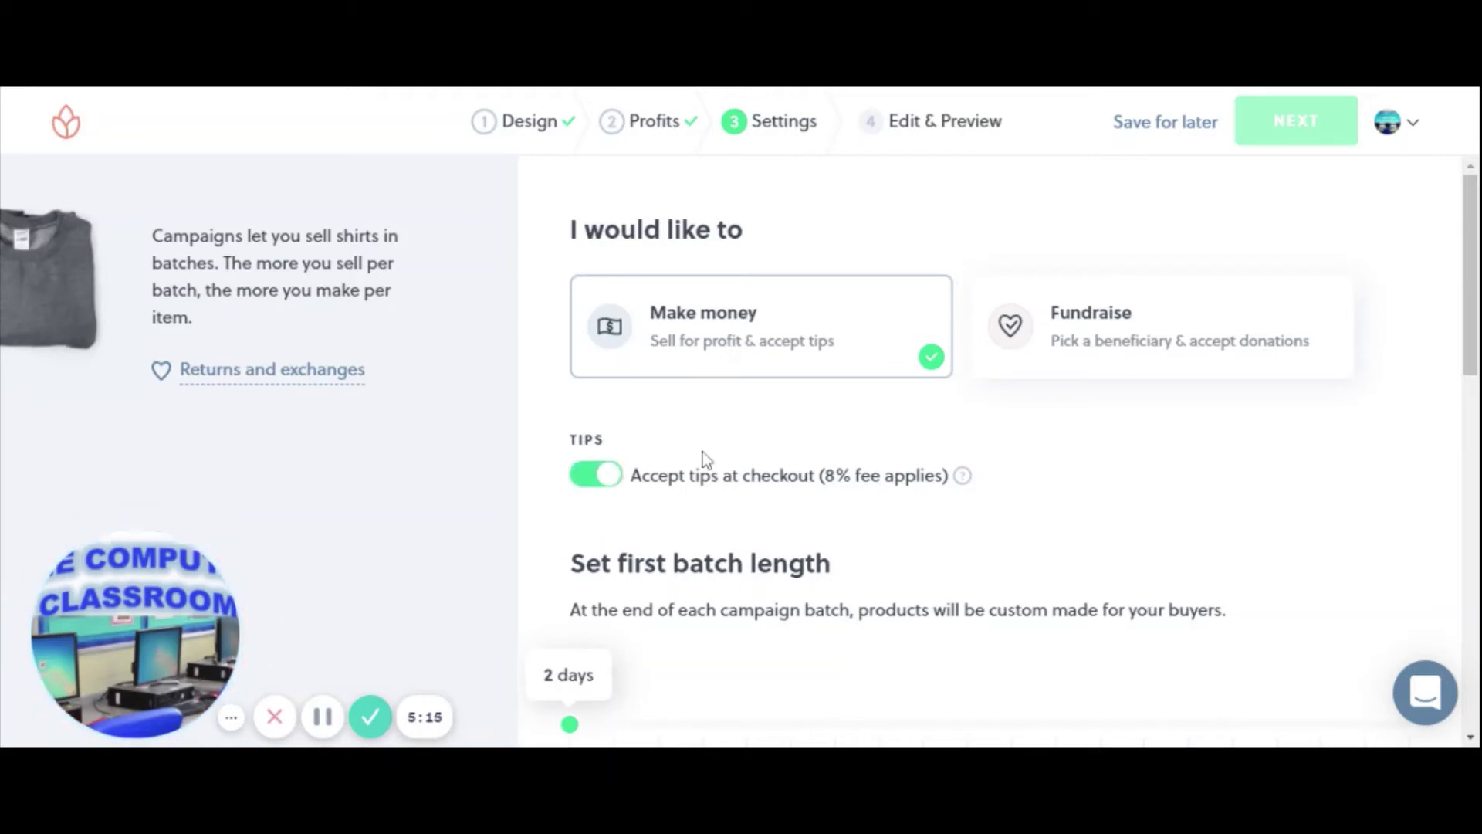
scroll(707, 458, "down", 3)
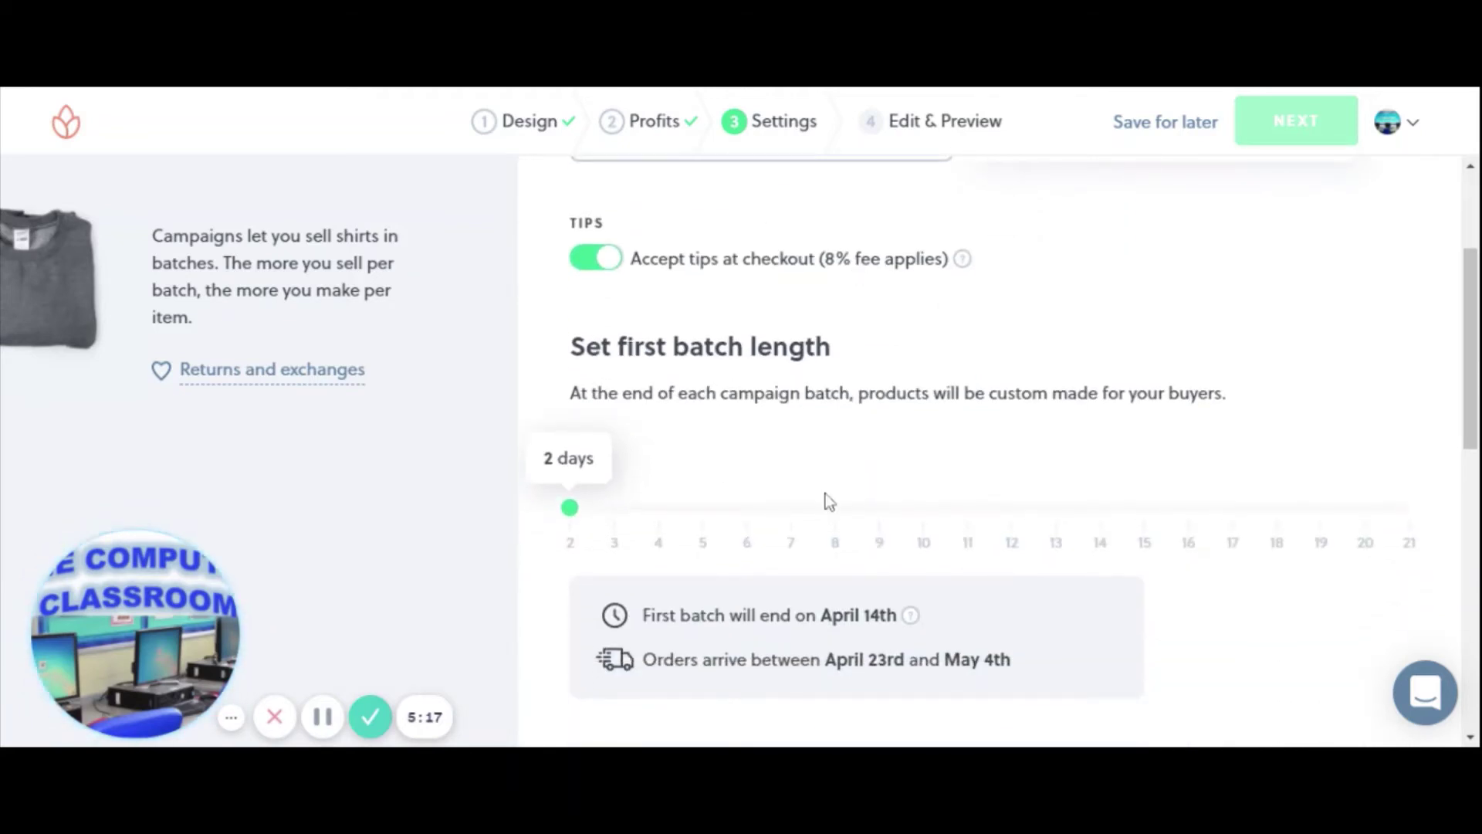
scroll(828, 502, "down", 3)
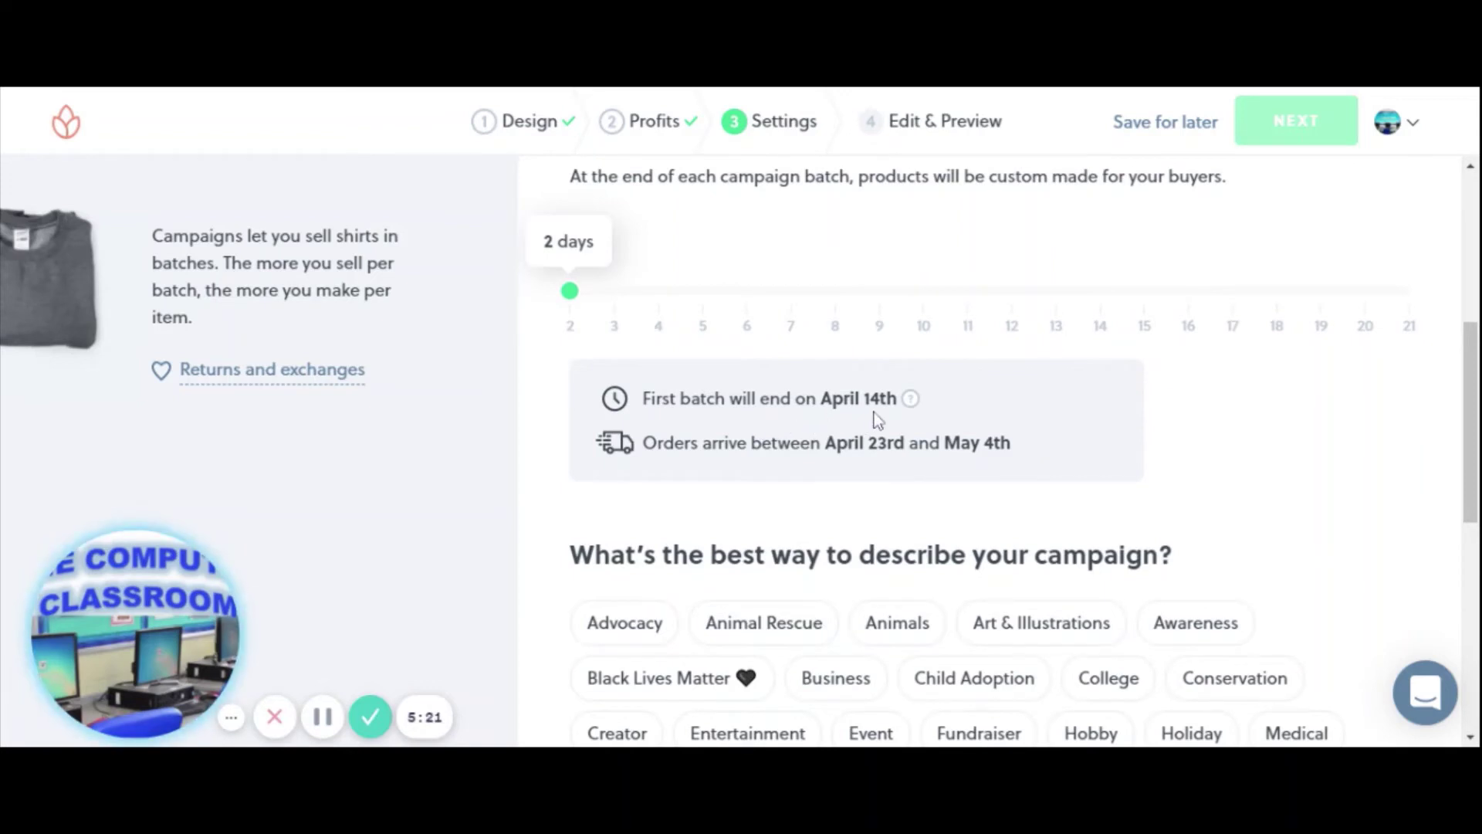
Step: Set the campaign's category to School
scroll(969, 533, "down", 5)
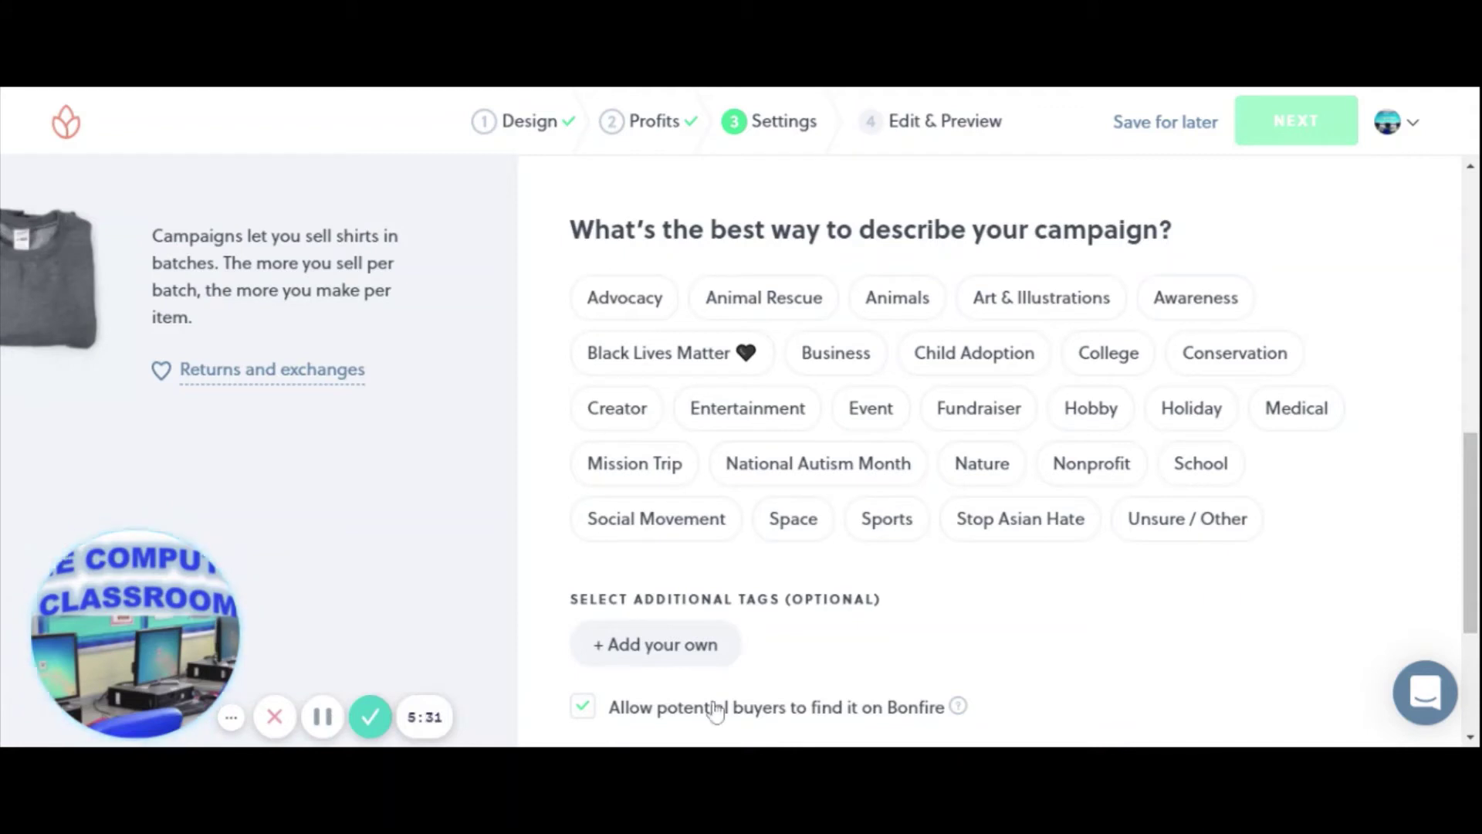
scroll(1092, 571, "up", 3)
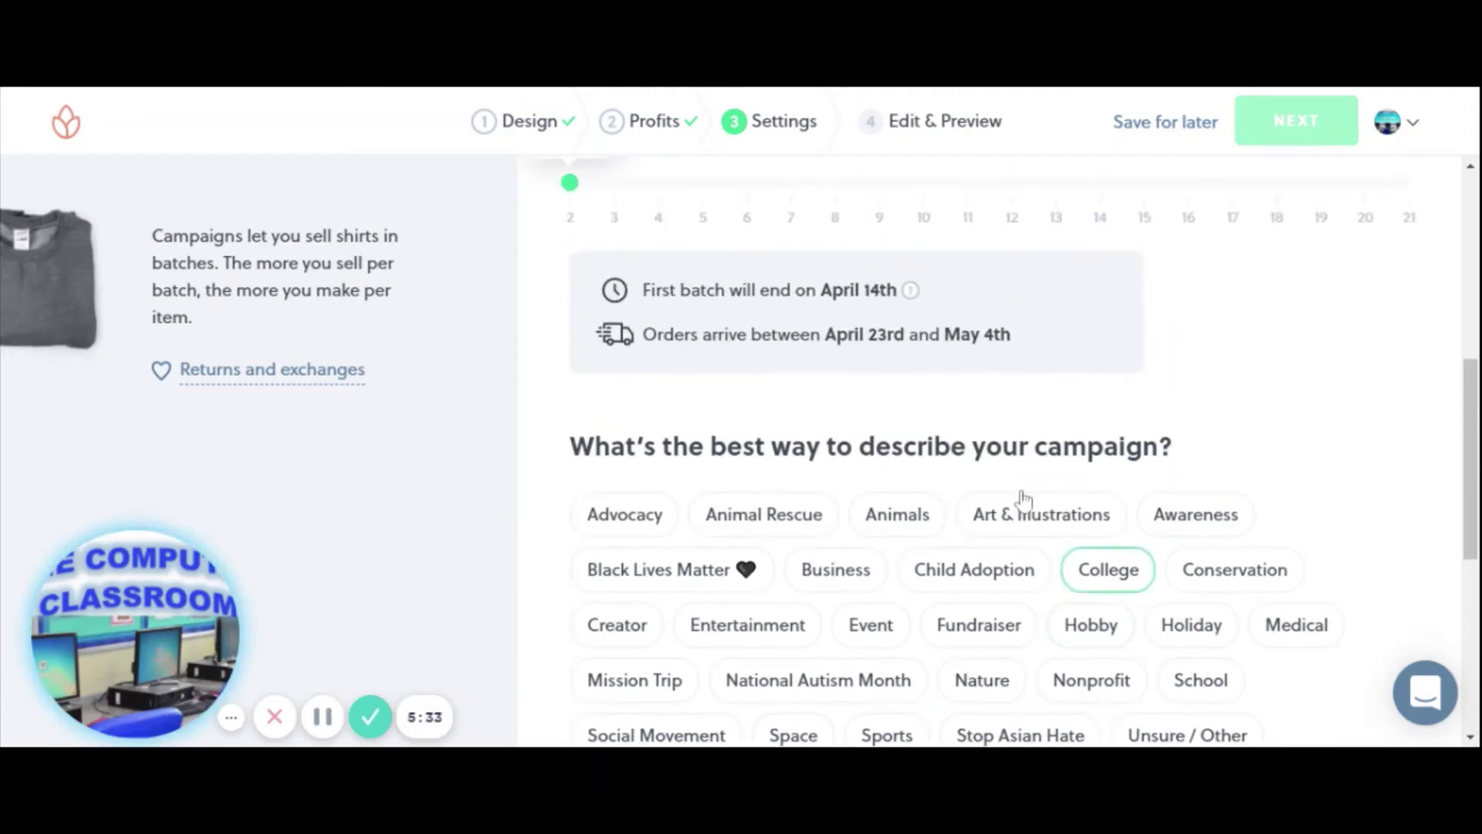
scroll(706, 450, "up", 3)
scroll(582, 398, "down", 5)
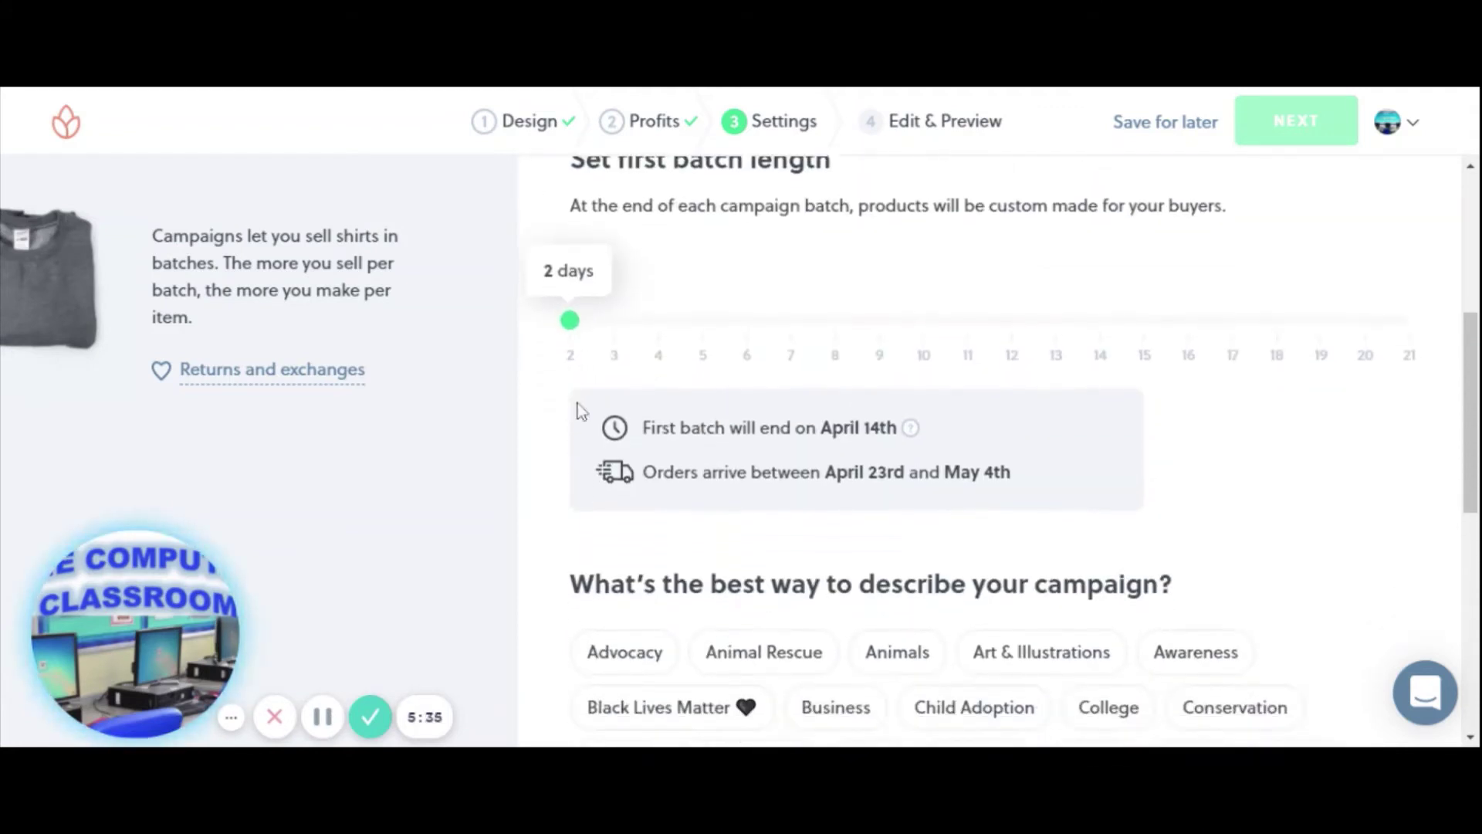
scroll(803, 471, "down", 2)
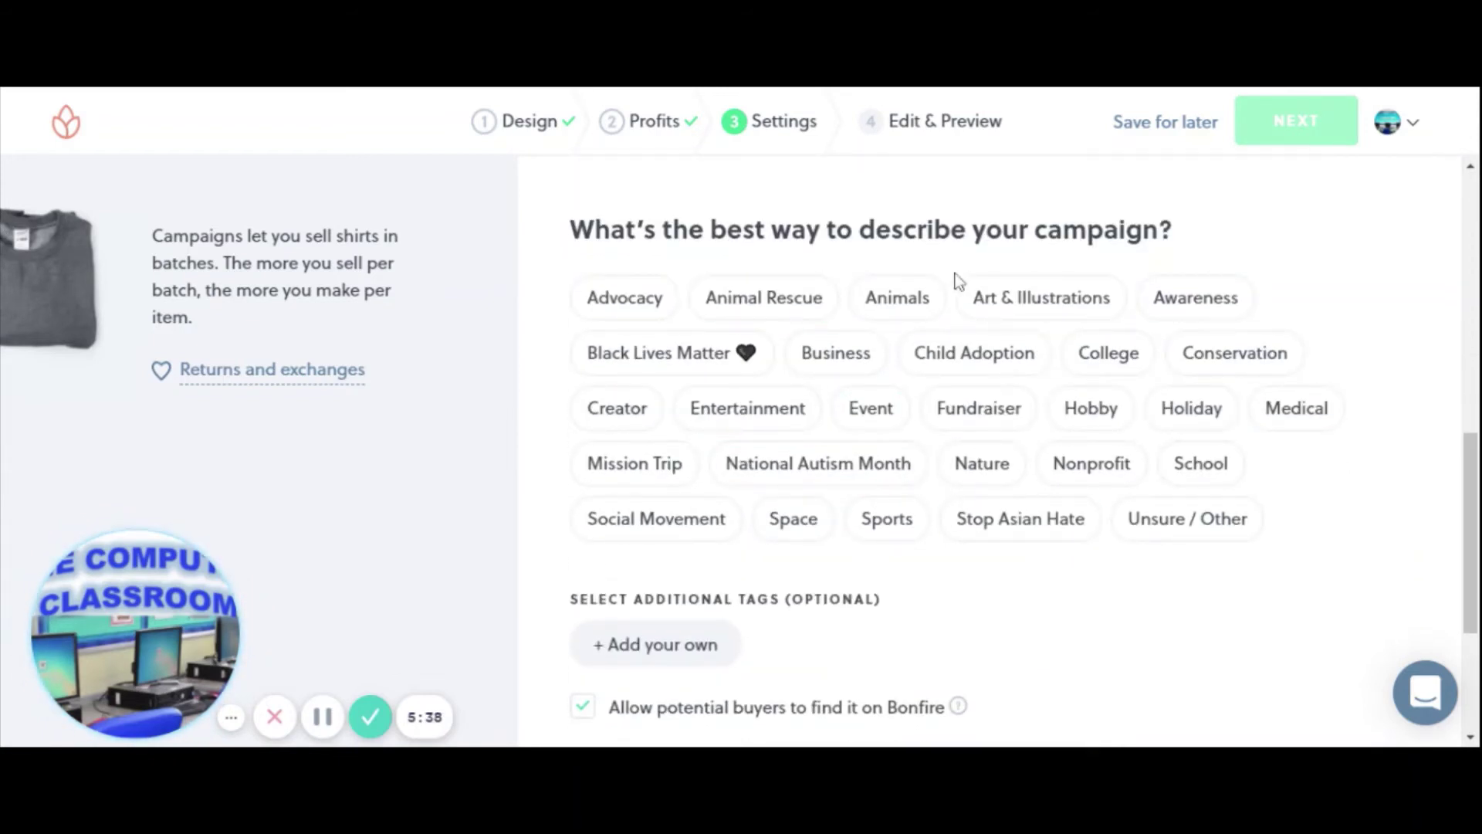
left_click(1201, 475)
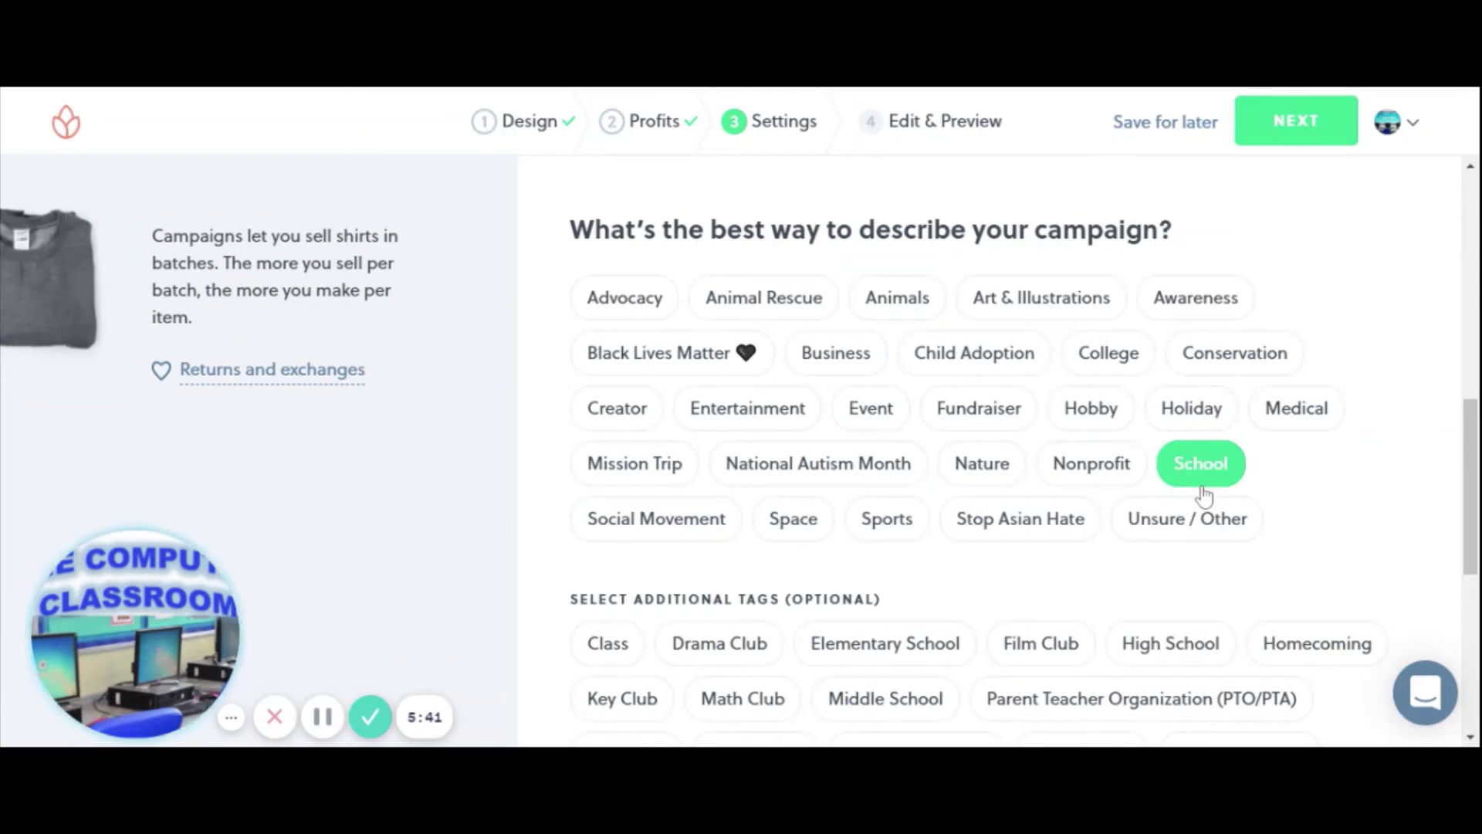
scroll(1204, 486, "down", 3)
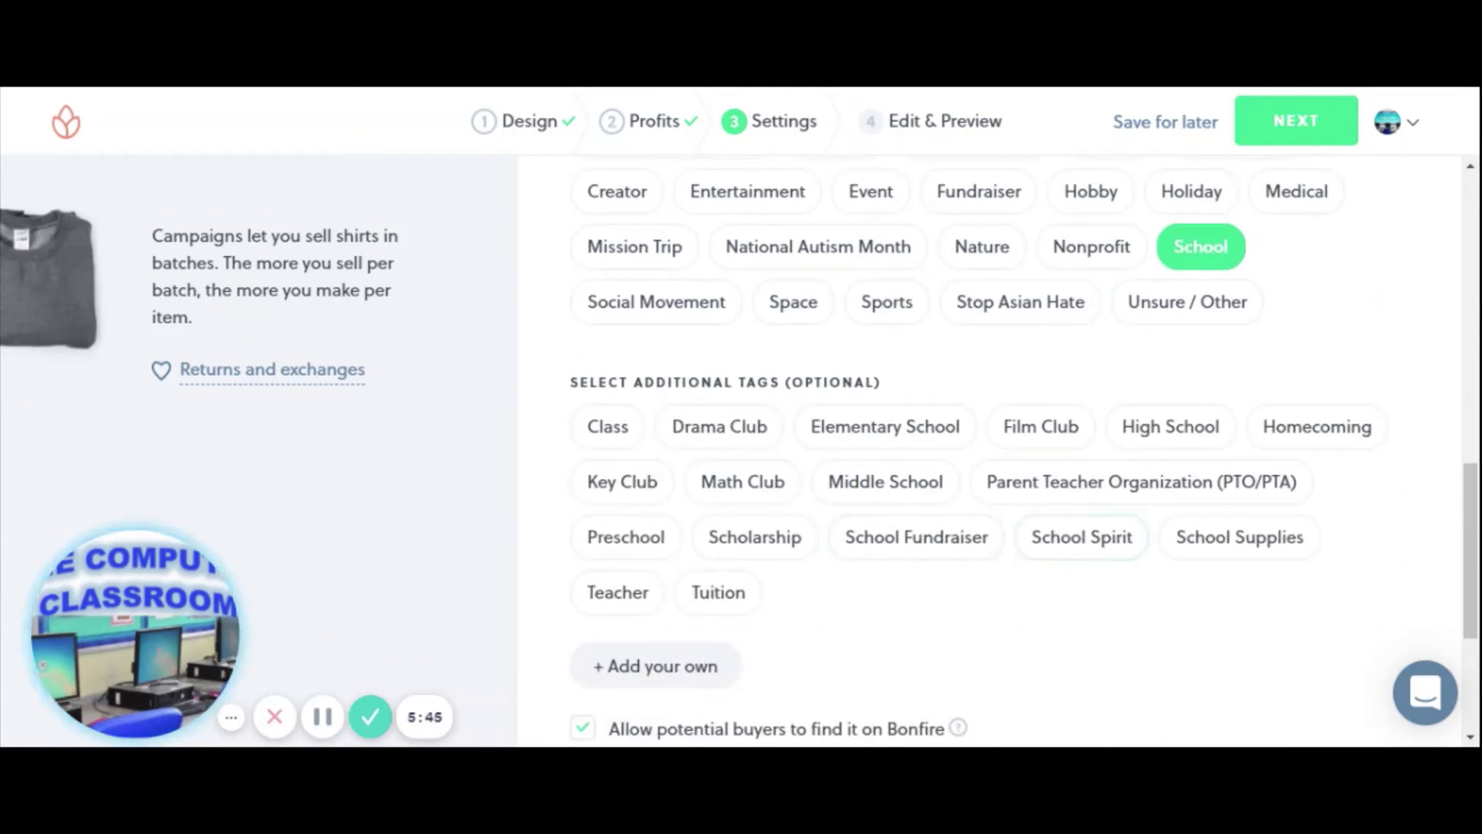
Step: Add the Middle School, High School, Elementary School and Teacher tags
left_click(874, 500)
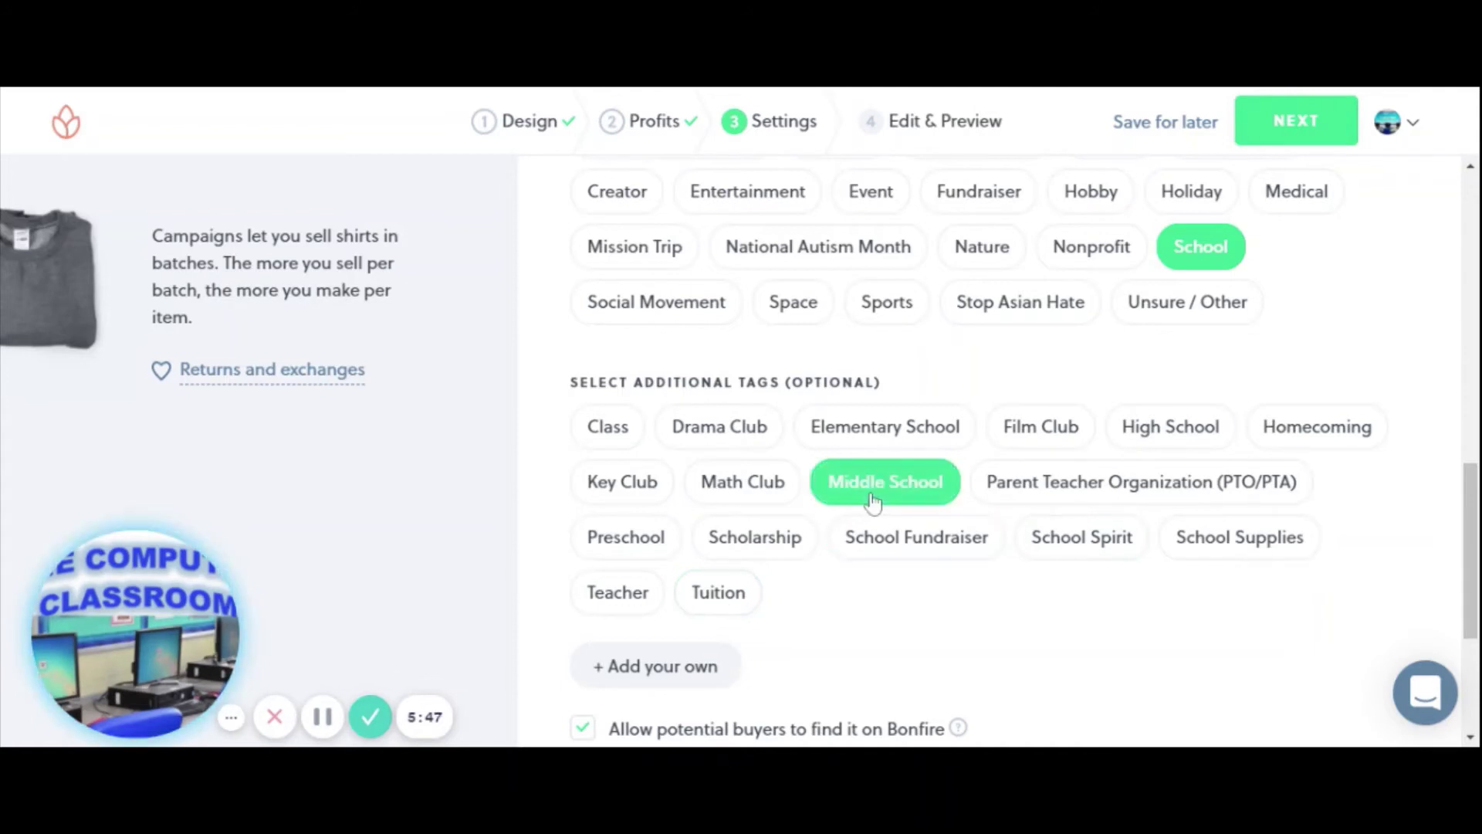
left_click(1126, 448)
left_click(908, 432)
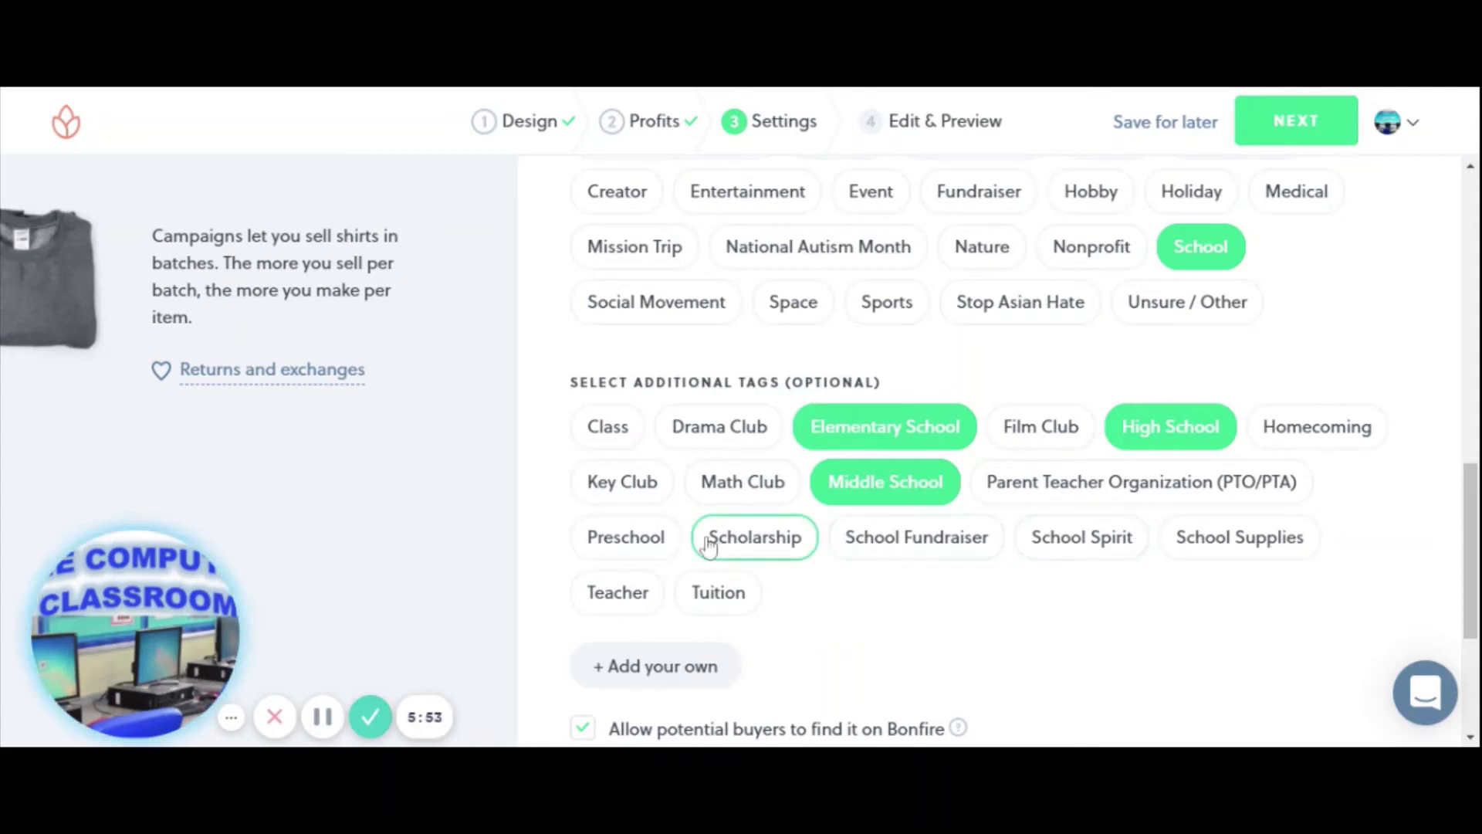
left_click(635, 599)
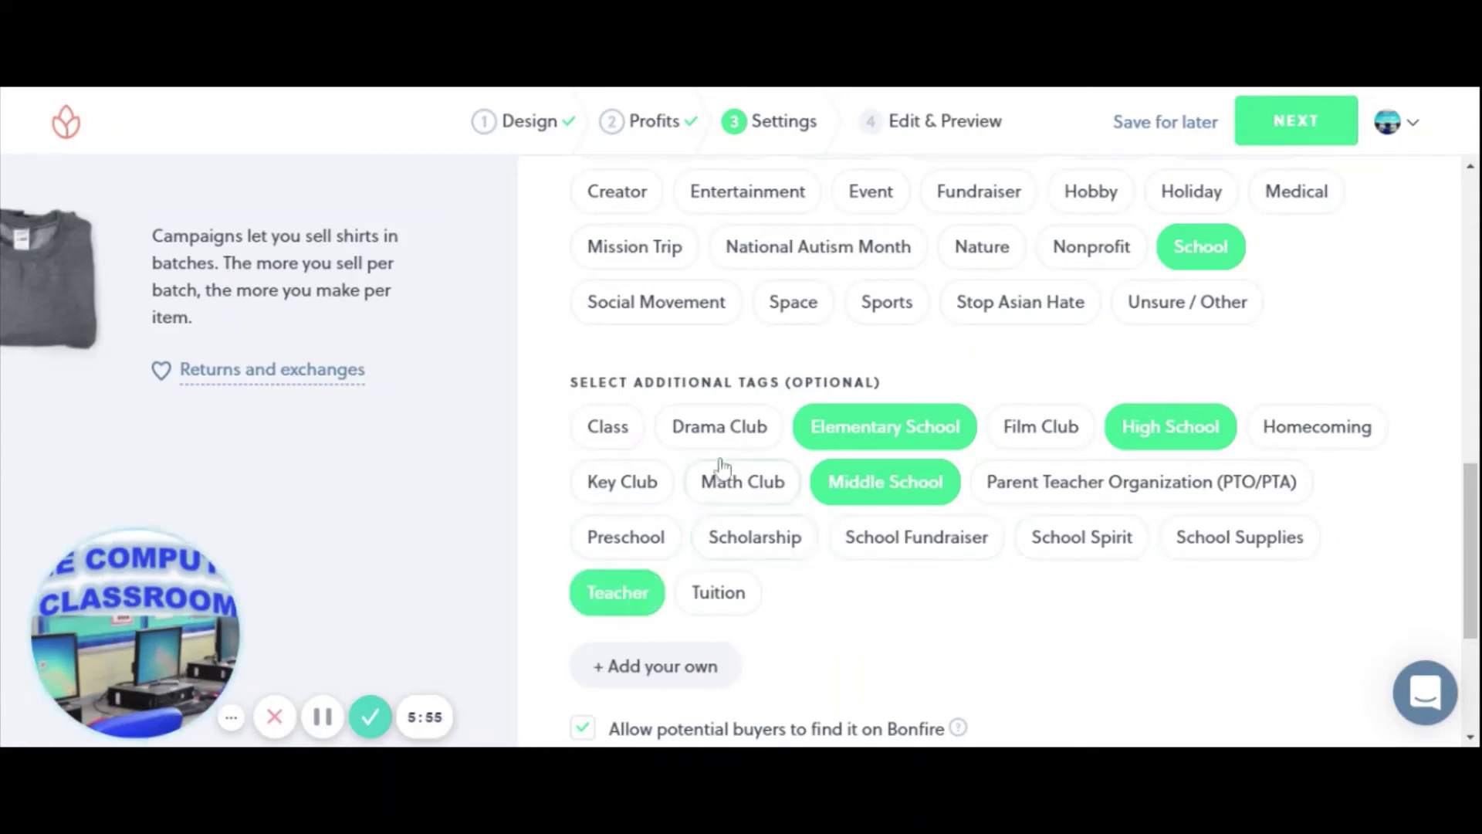
scroll(834, 469, "down", 4)
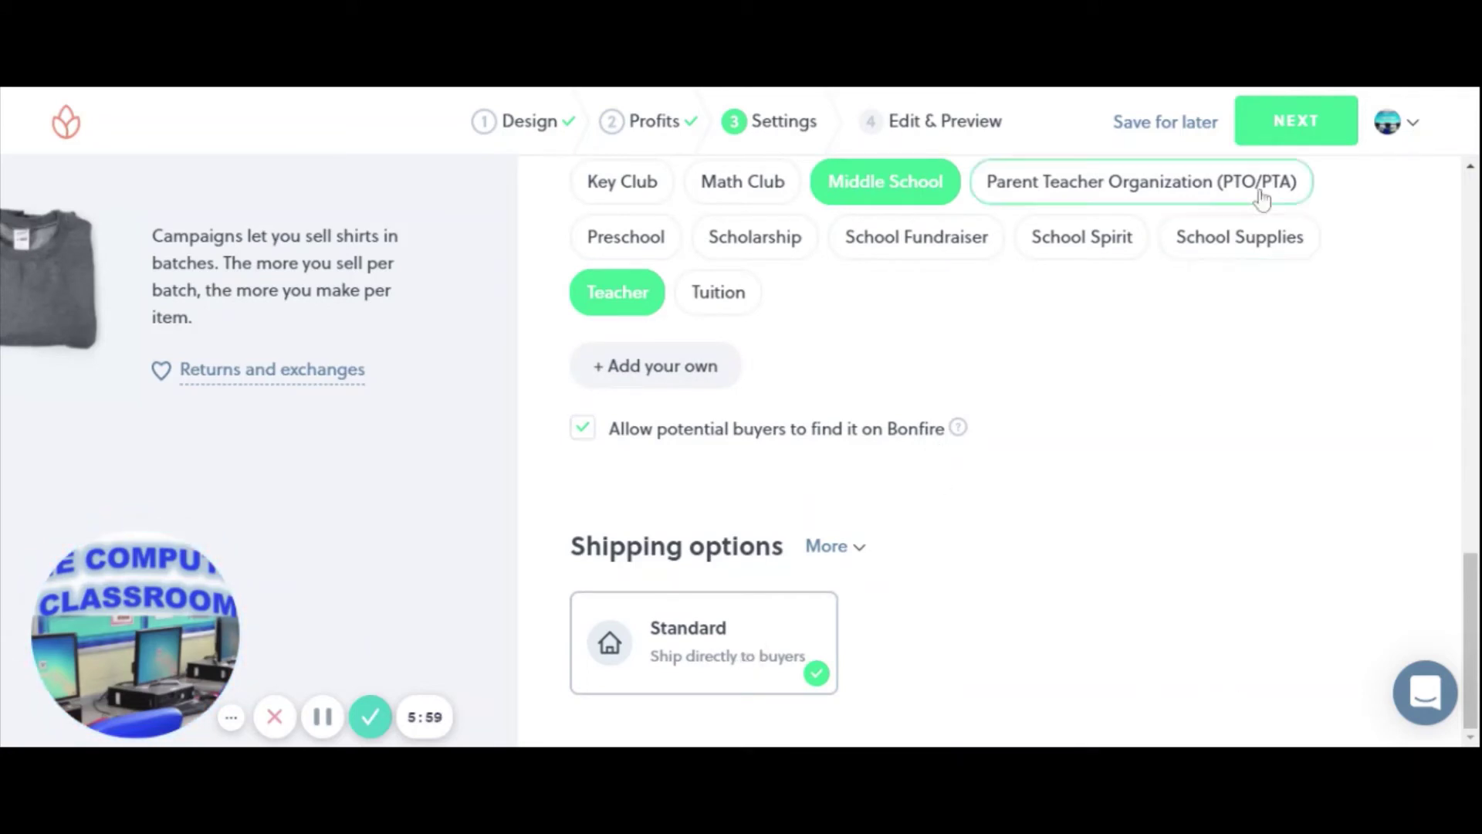
left_click(1282, 137)
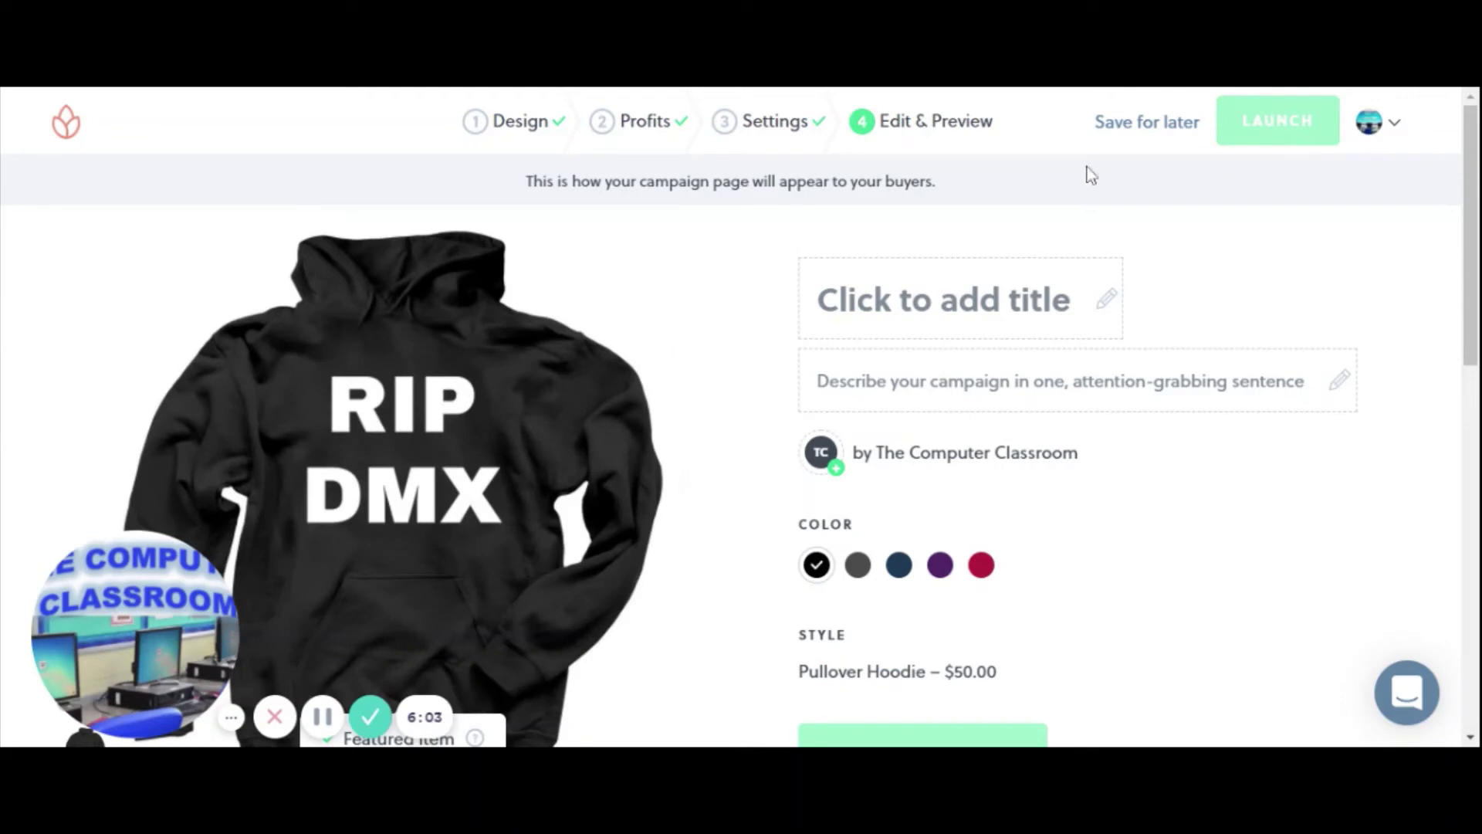
Step: Title the campaign 'RIP DMX'
left_click(995, 309)
type("RIP ")
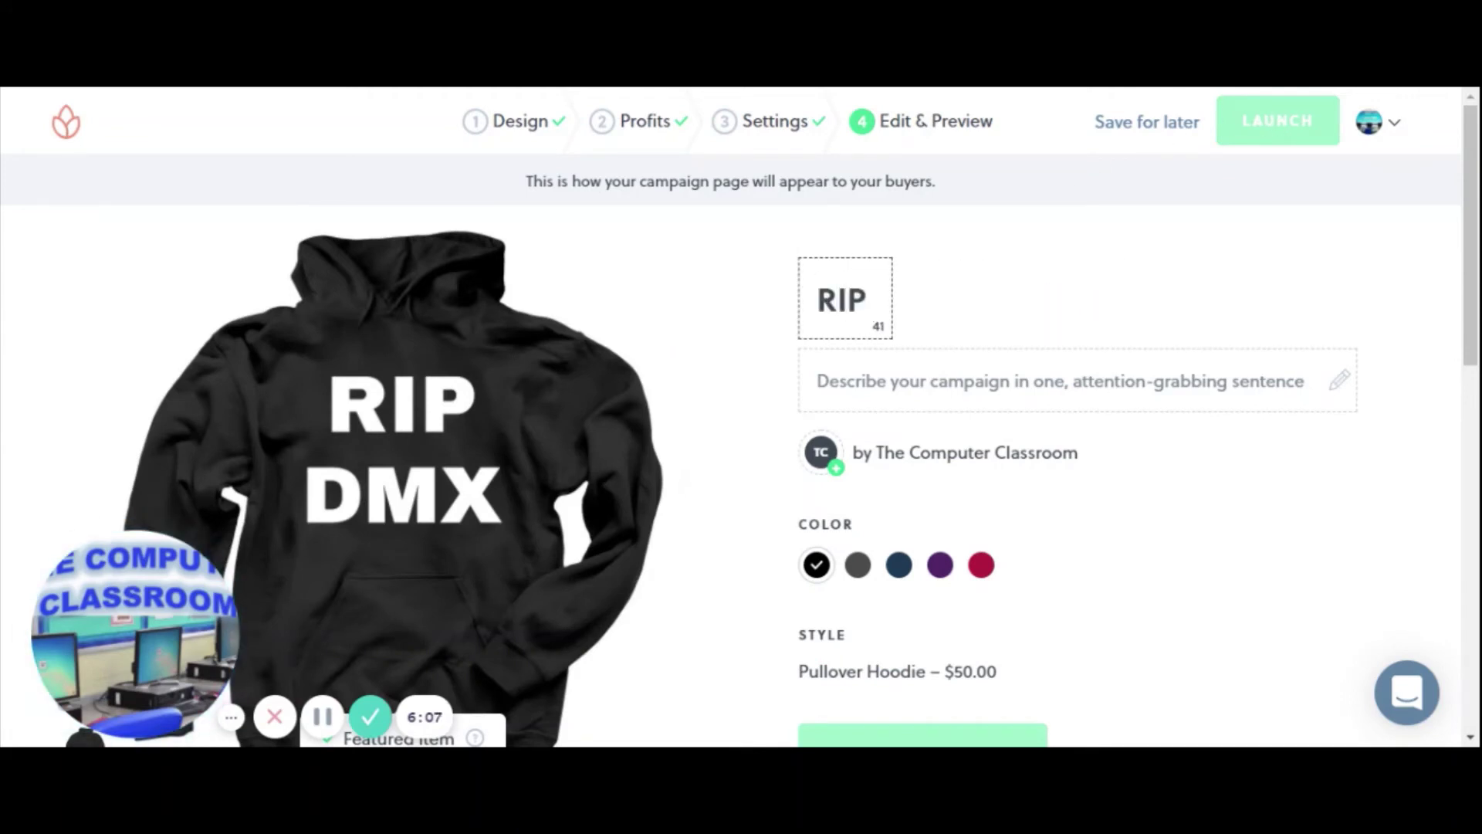
type("DMX")
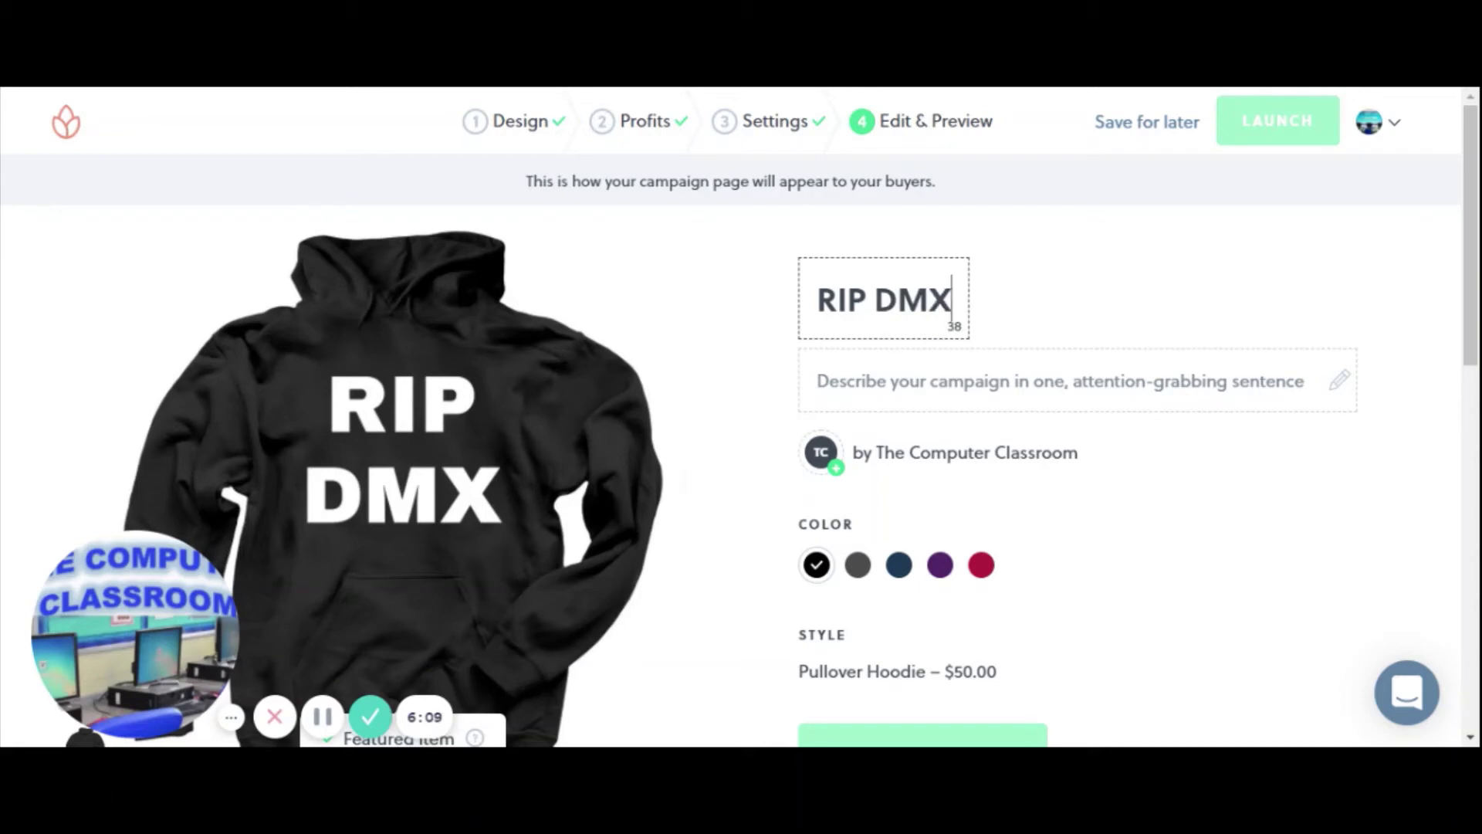
key("ctrl+a")
type("C")
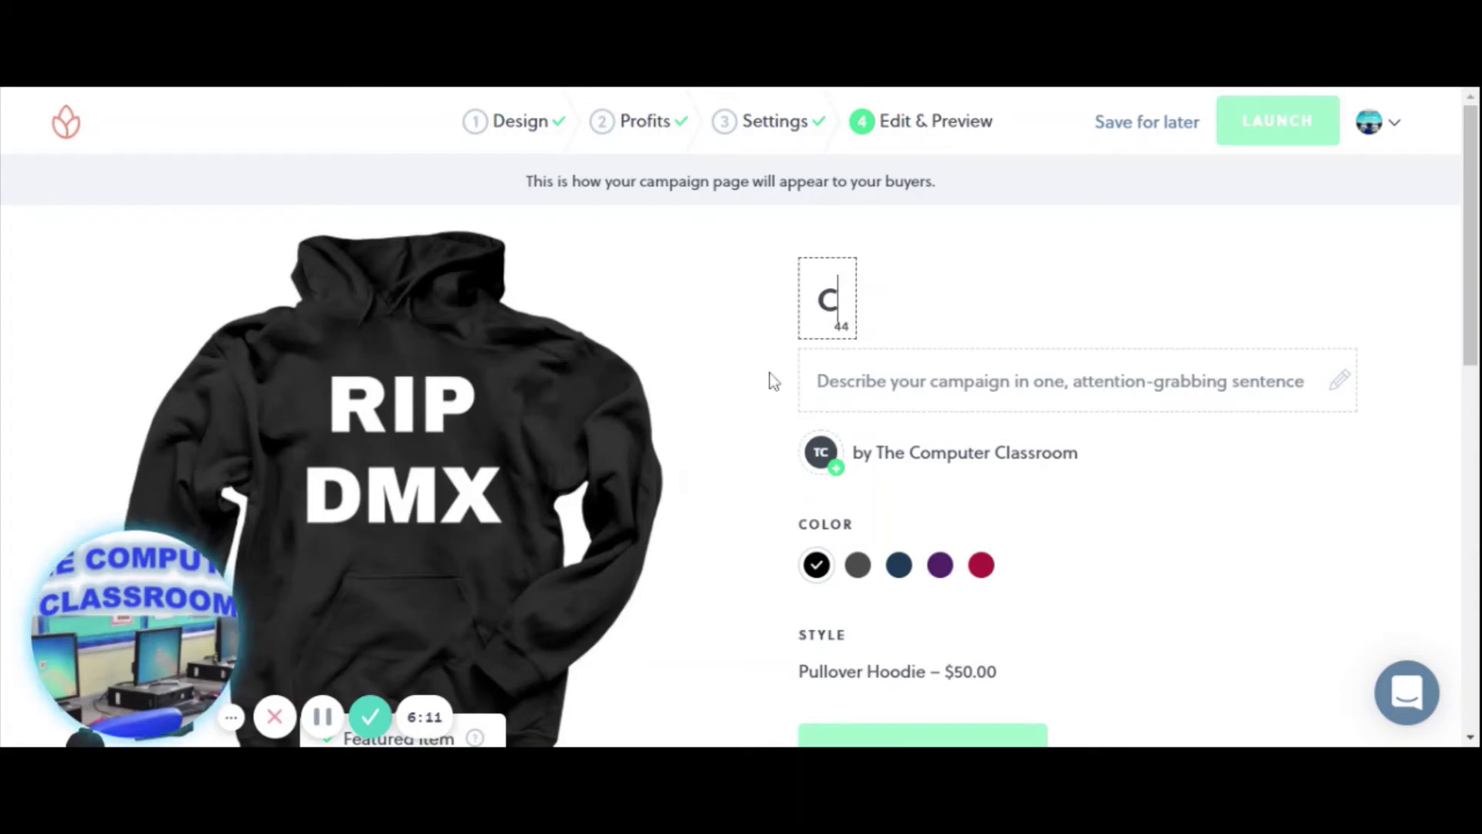
key("BackSpace")
type("RIP")
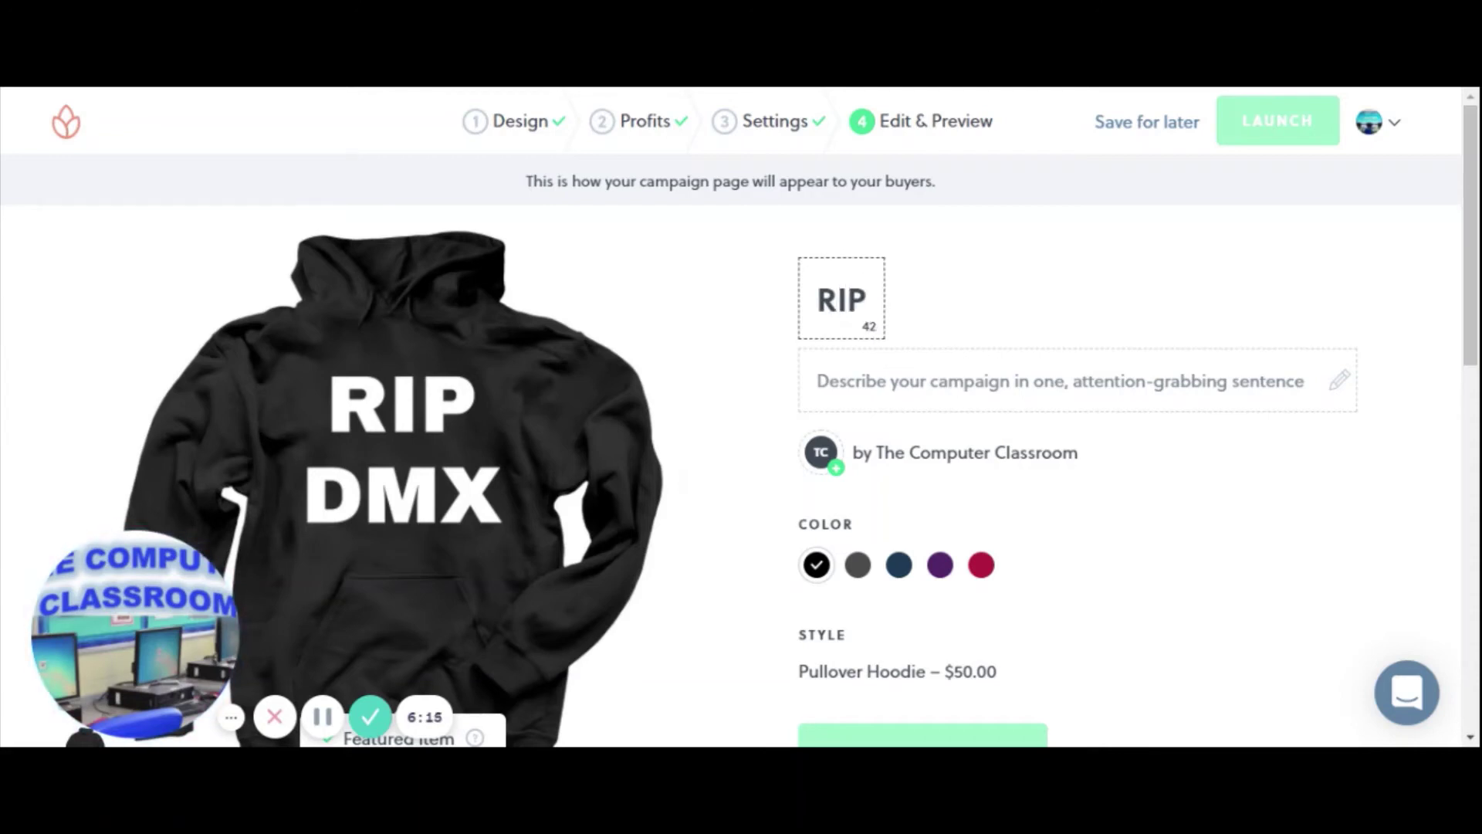
type("DMX")
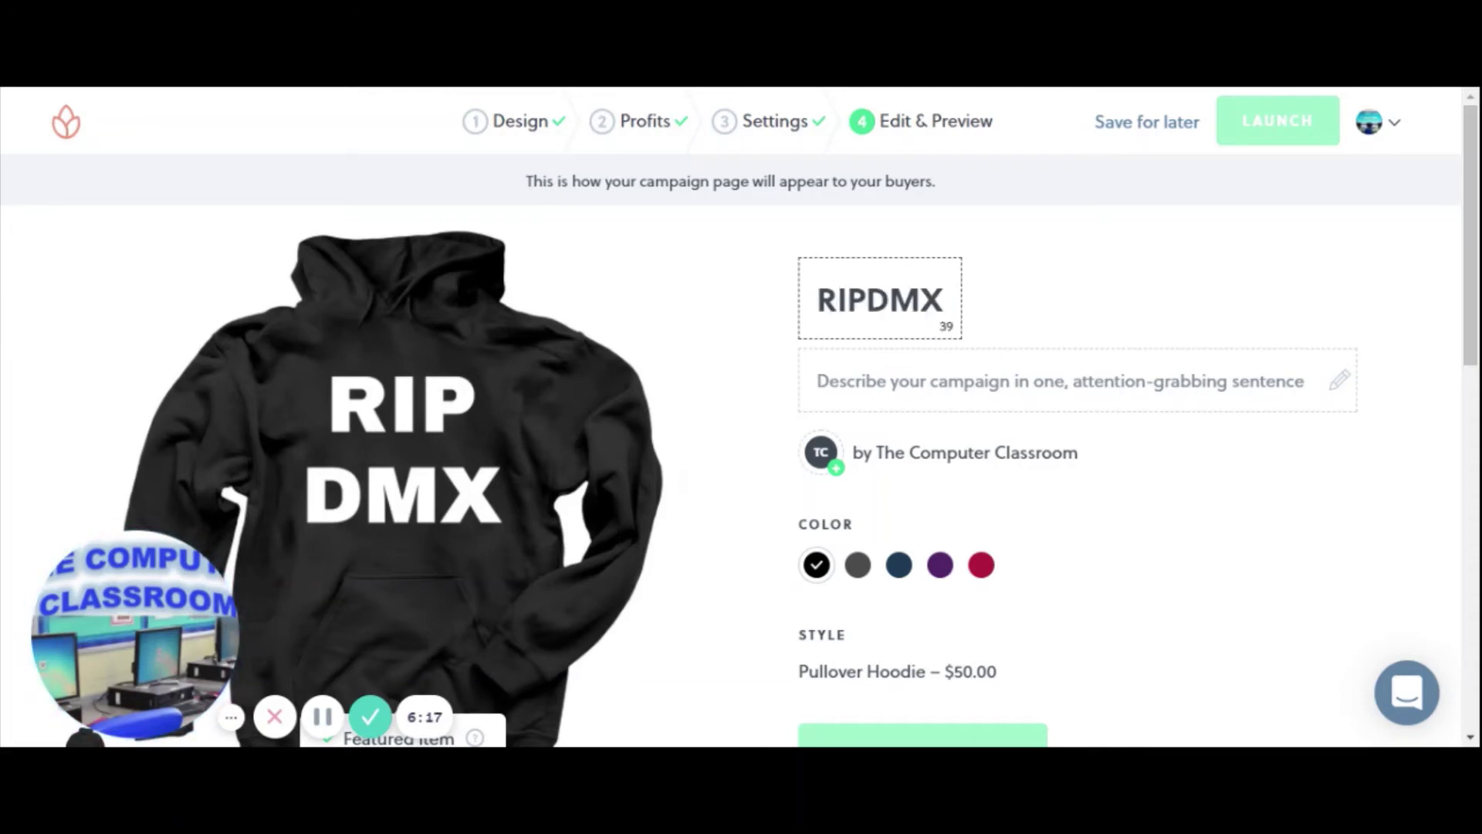
left_click(849, 300)
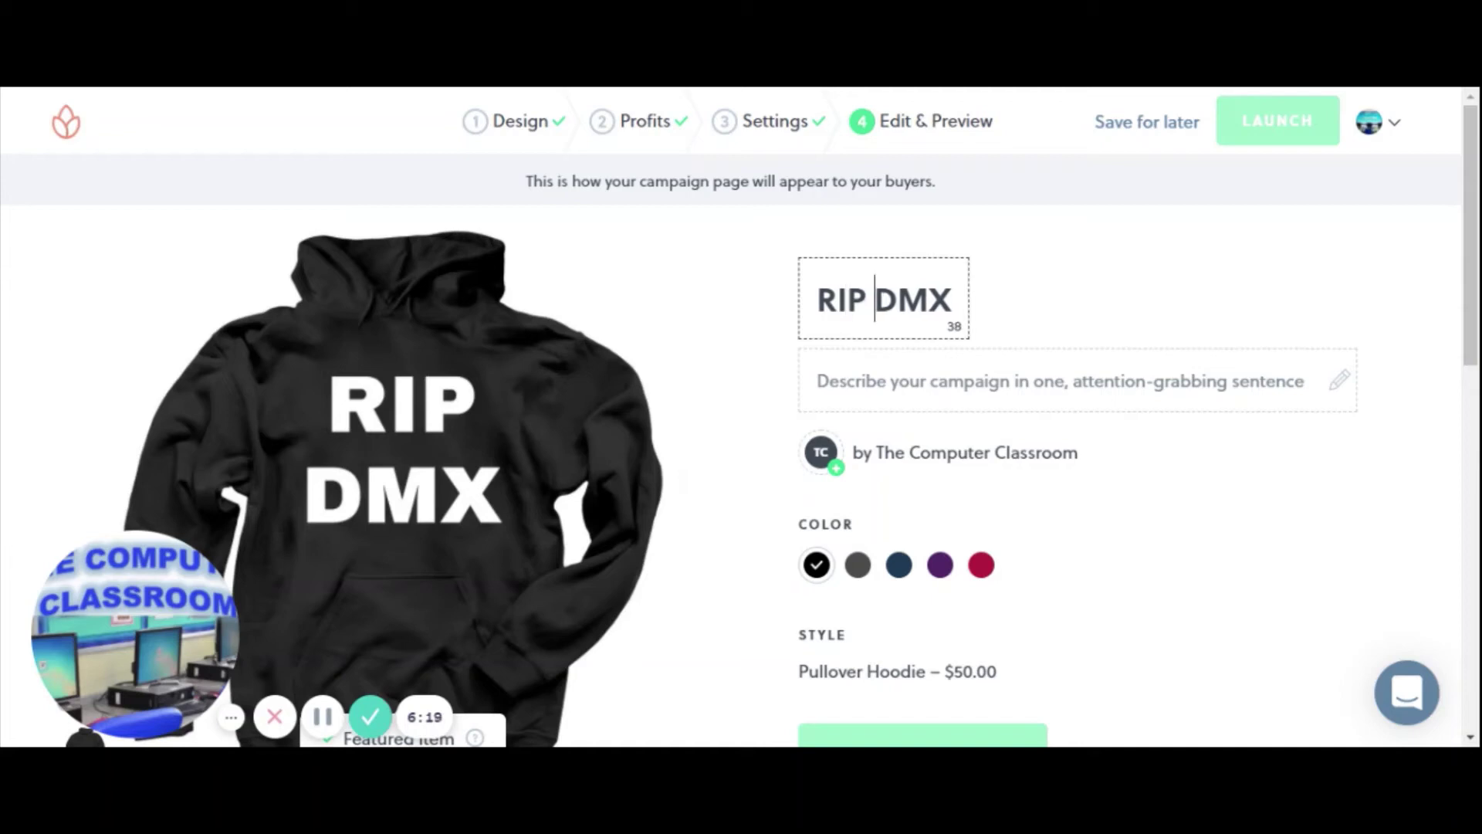
Step: Give the campaign the description 'RIP DMX'
key("Tab")
type("RIP D")
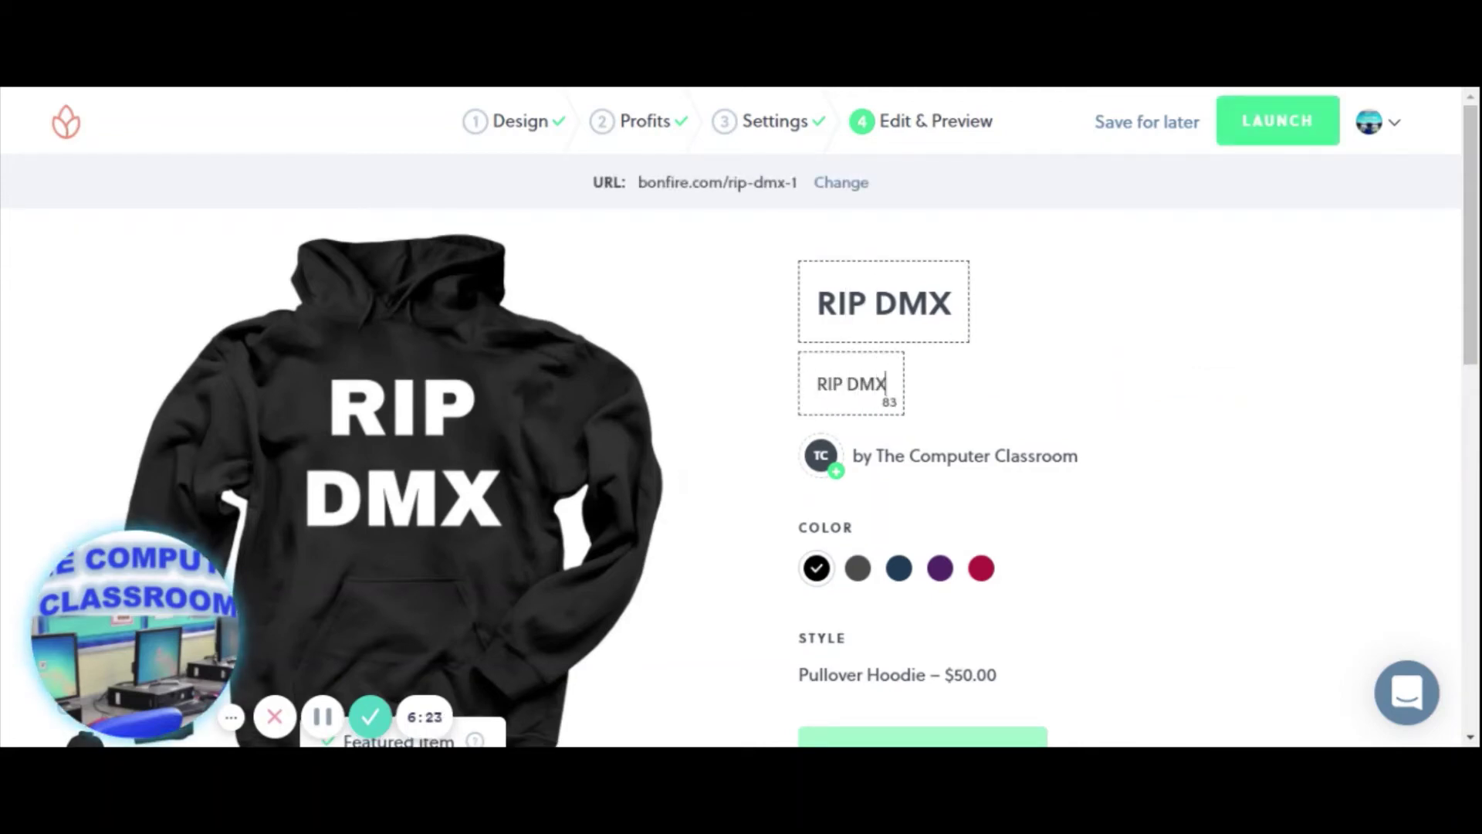
left_click(1072, 321)
scroll(1142, 455, "down", 4)
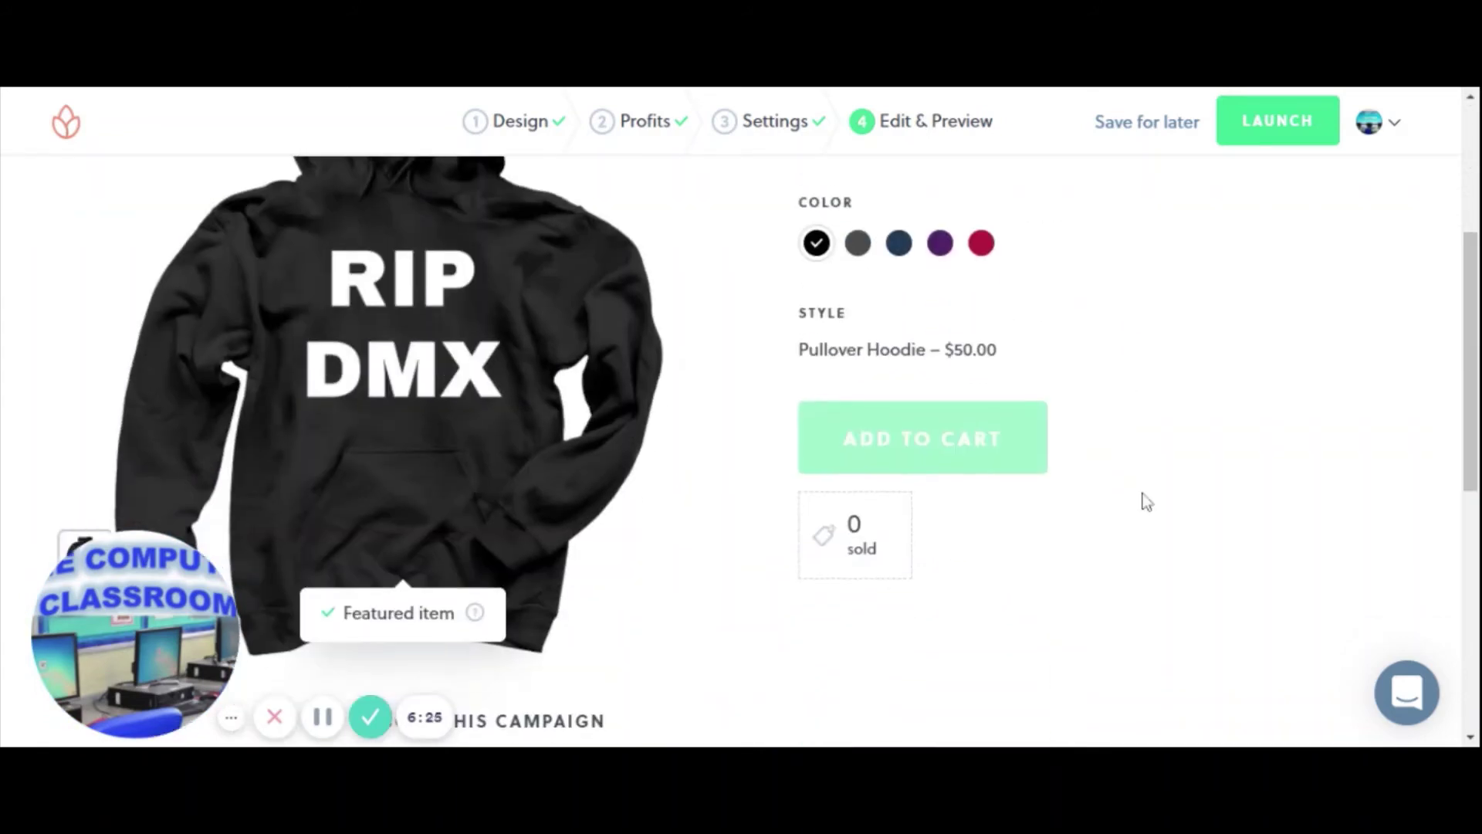
Step: Agree to Bonfire's Terms, launch the campaign, and skip the contact-sync and sales-boost prompts
left_click(1261, 139)
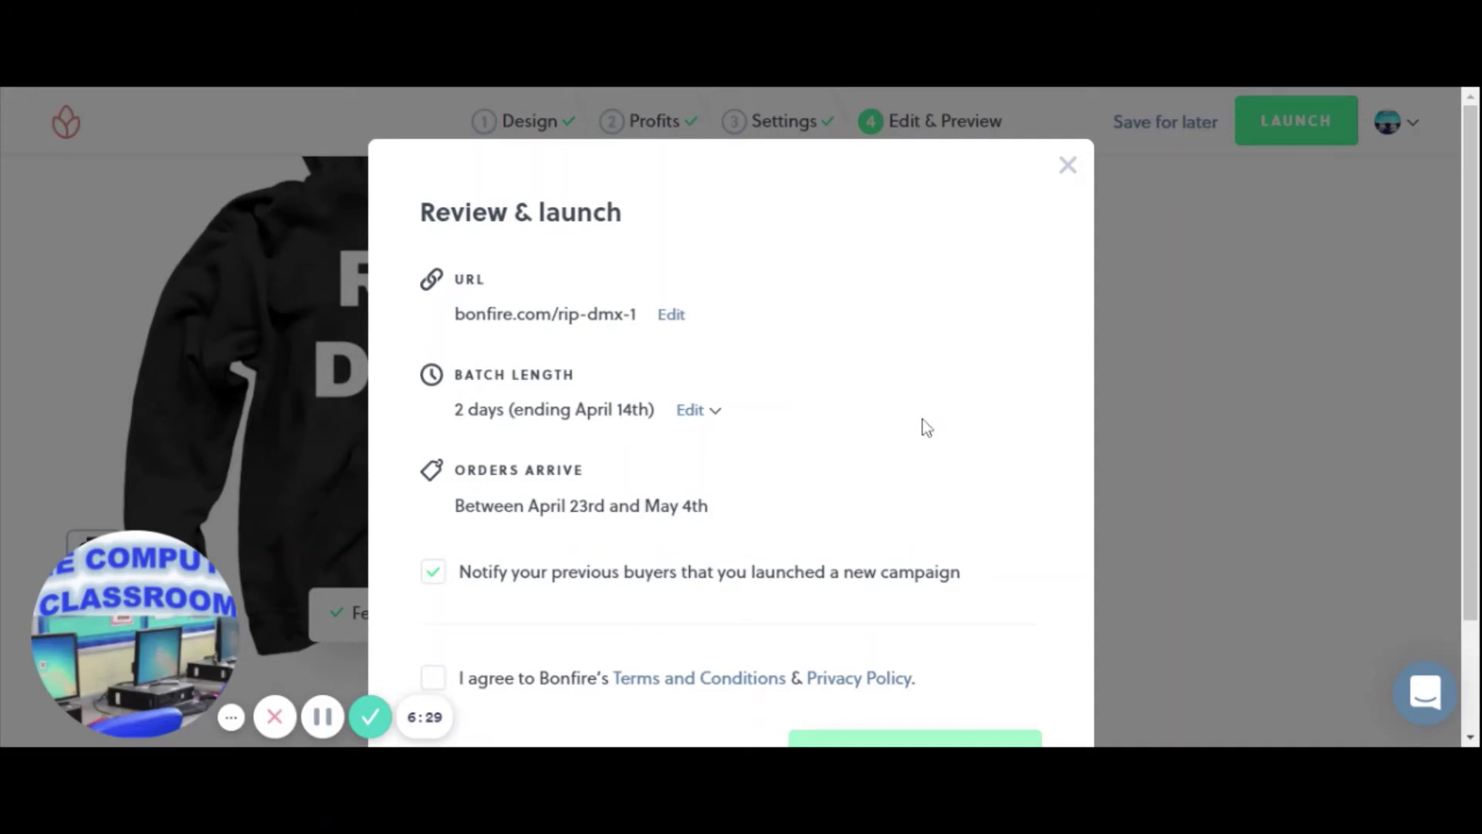
scroll(922, 429, "down", 2)
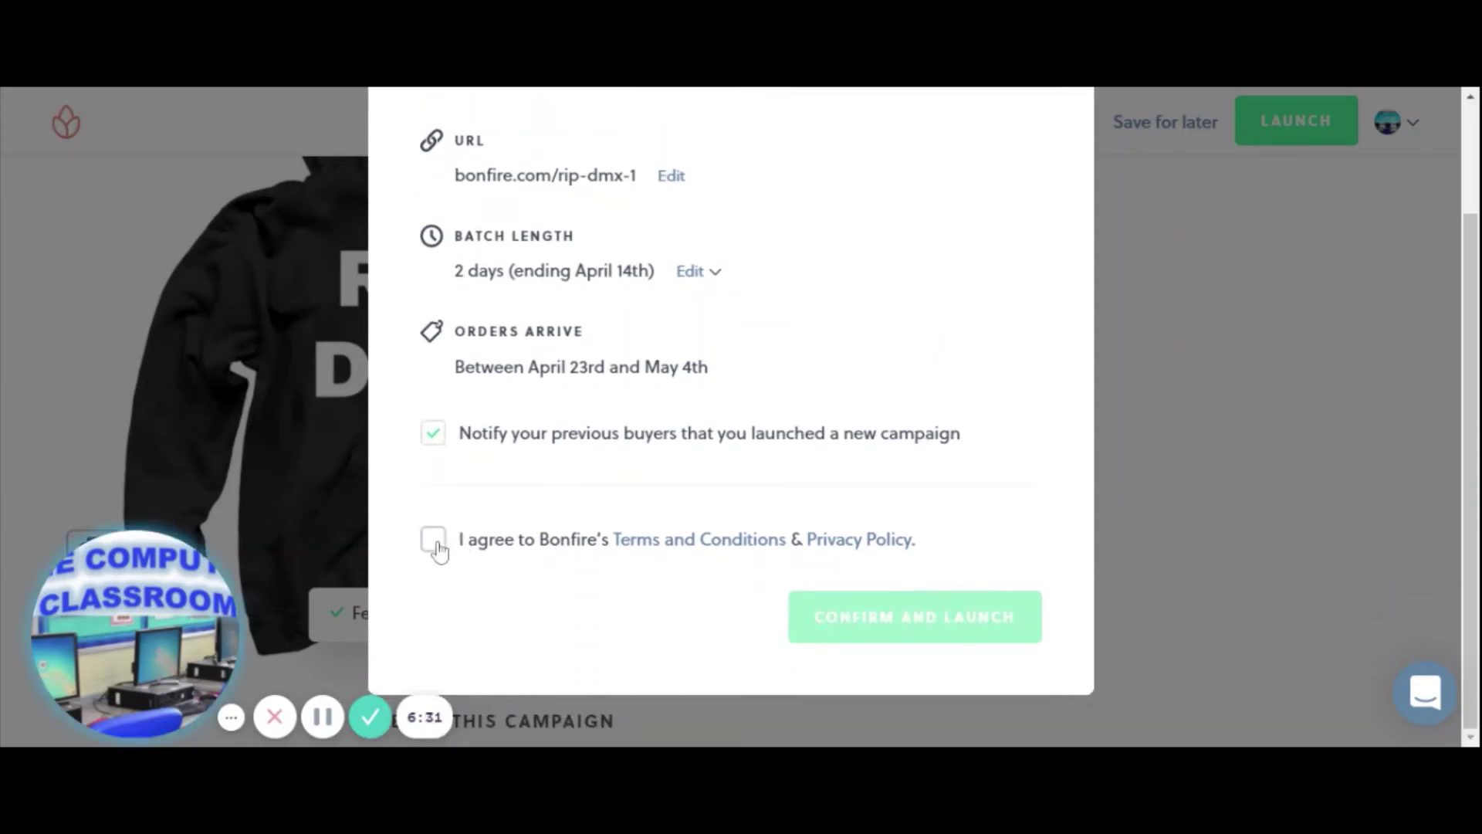
left_click(435, 544)
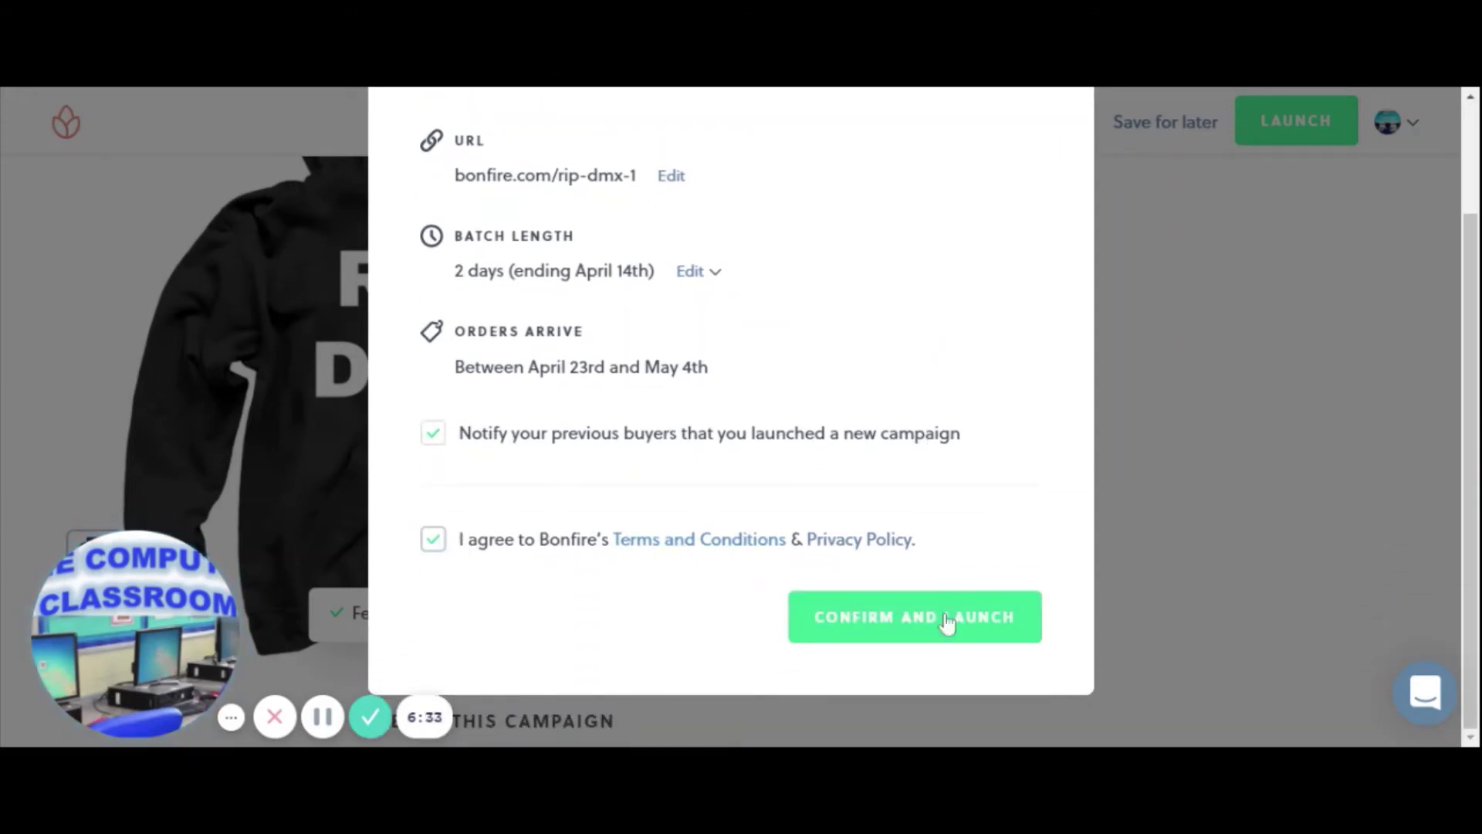
left_click(929, 630)
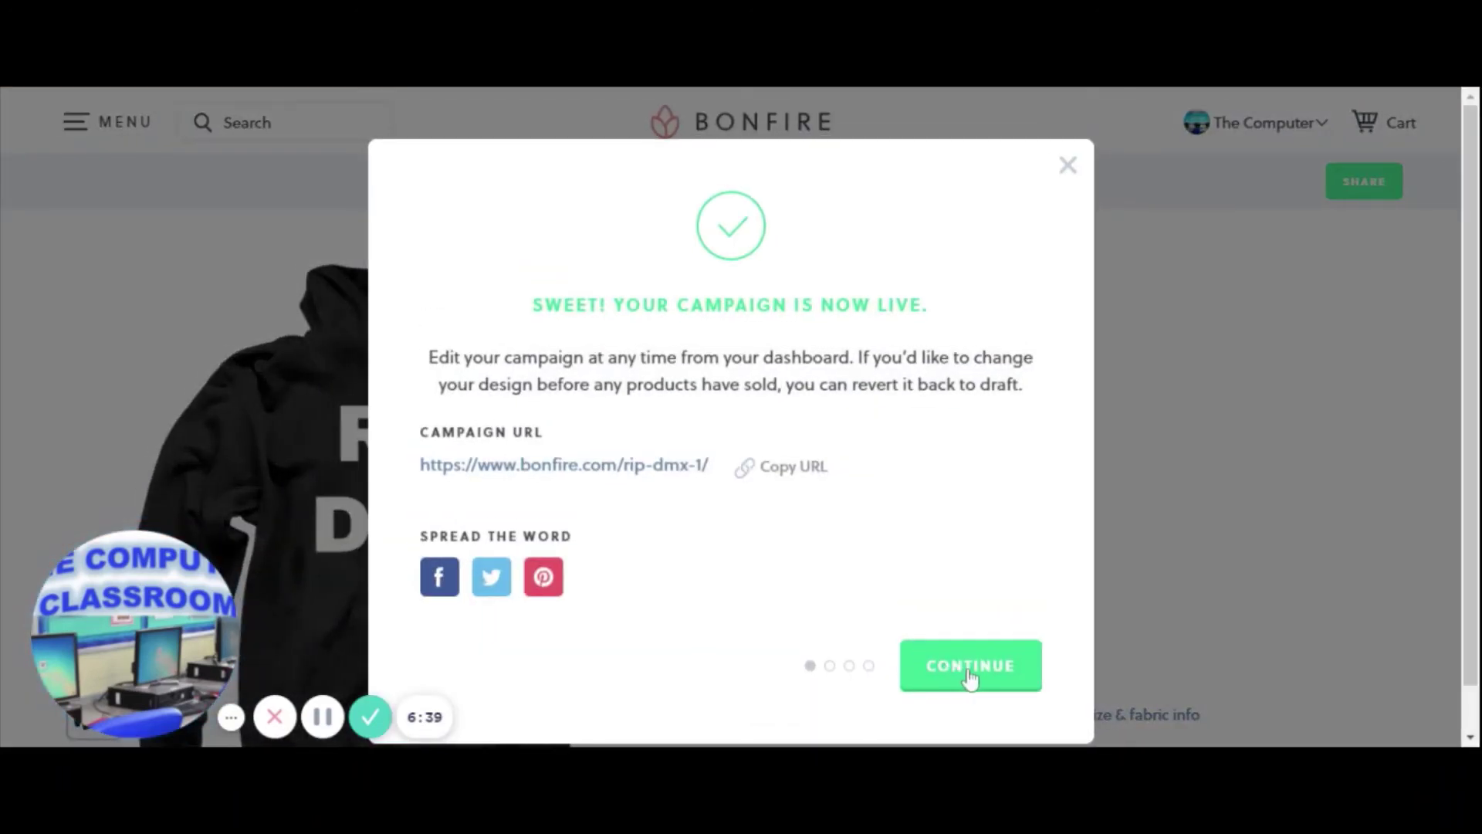
left_click(966, 677)
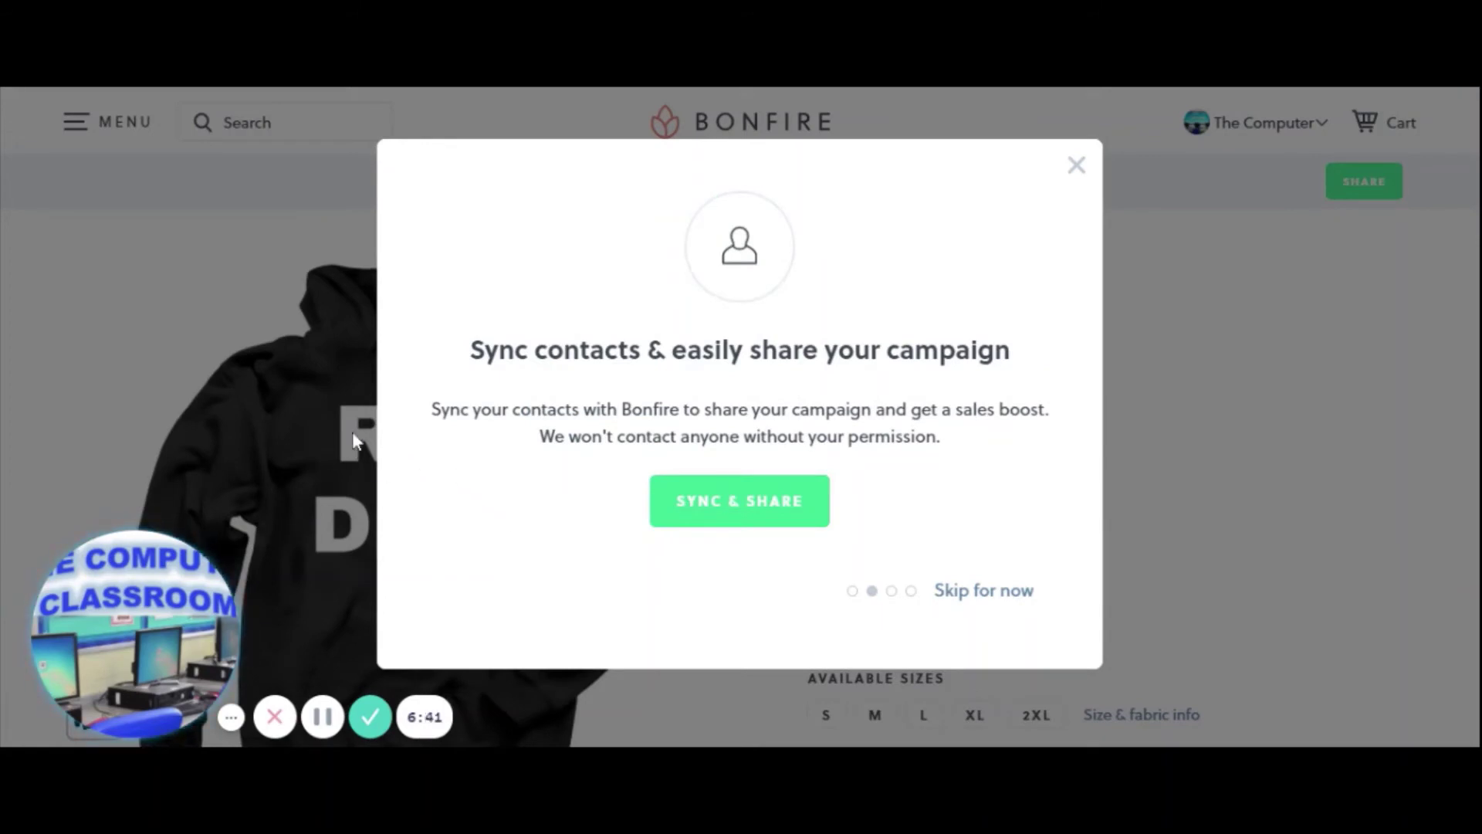
left_click(971, 593)
left_click(971, 668)
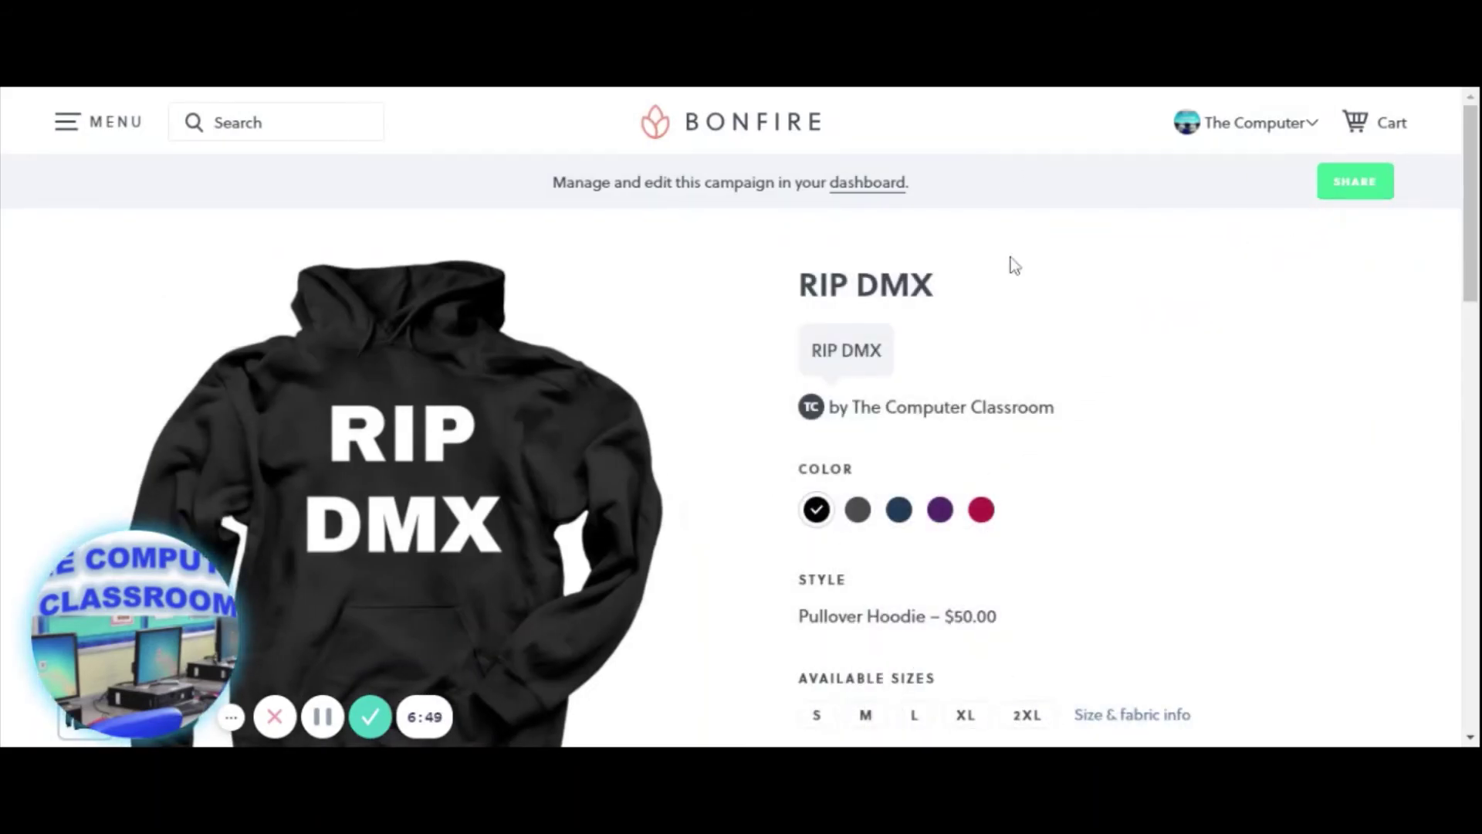
Step: Open The Computer Classroom store editor and show the 'Add campaigns to your store' list
left_click(860, 193)
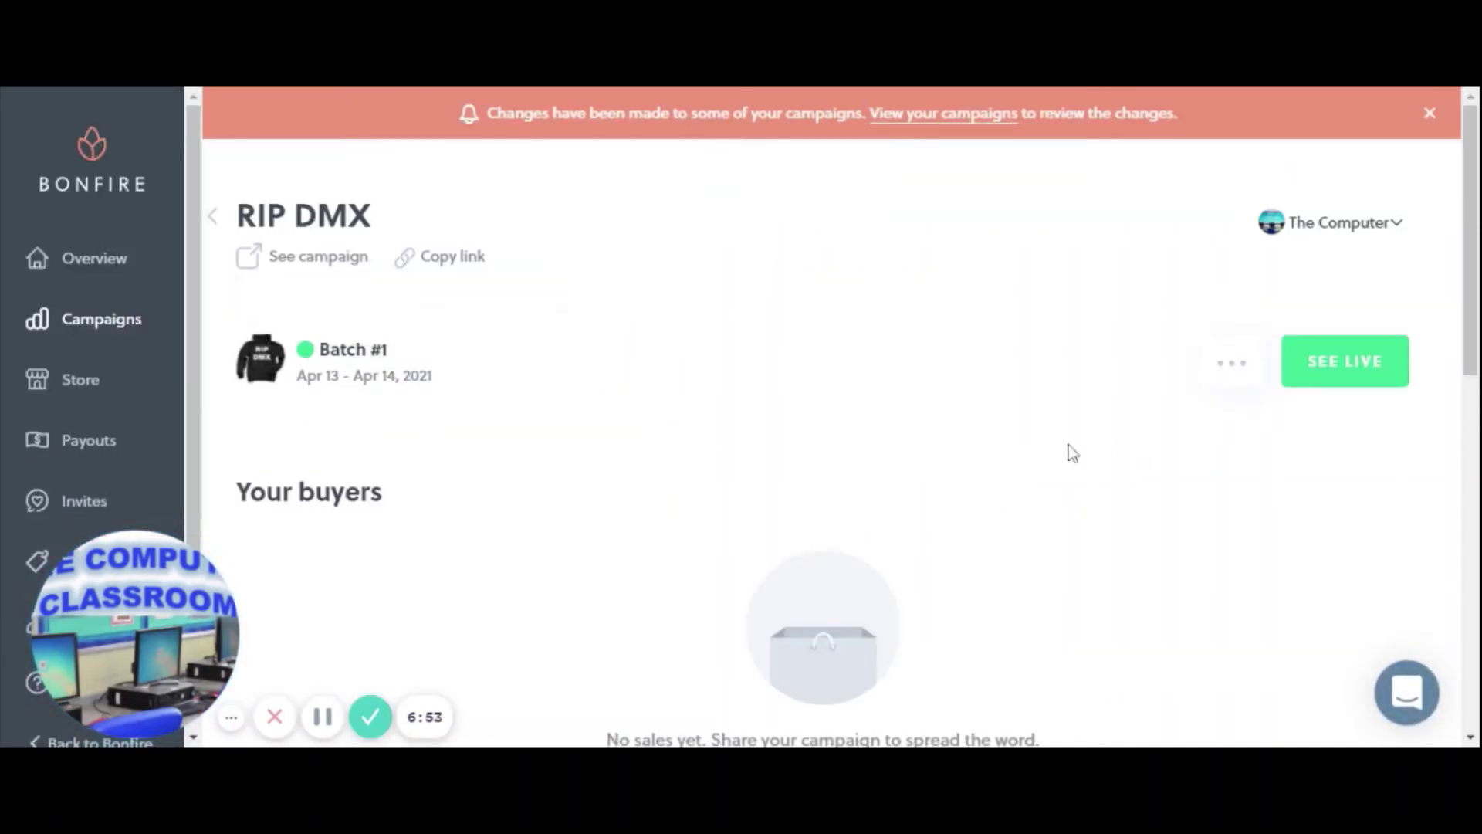
scroll(1073, 453, "down", 3)
scroll(649, 373, "up", 3)
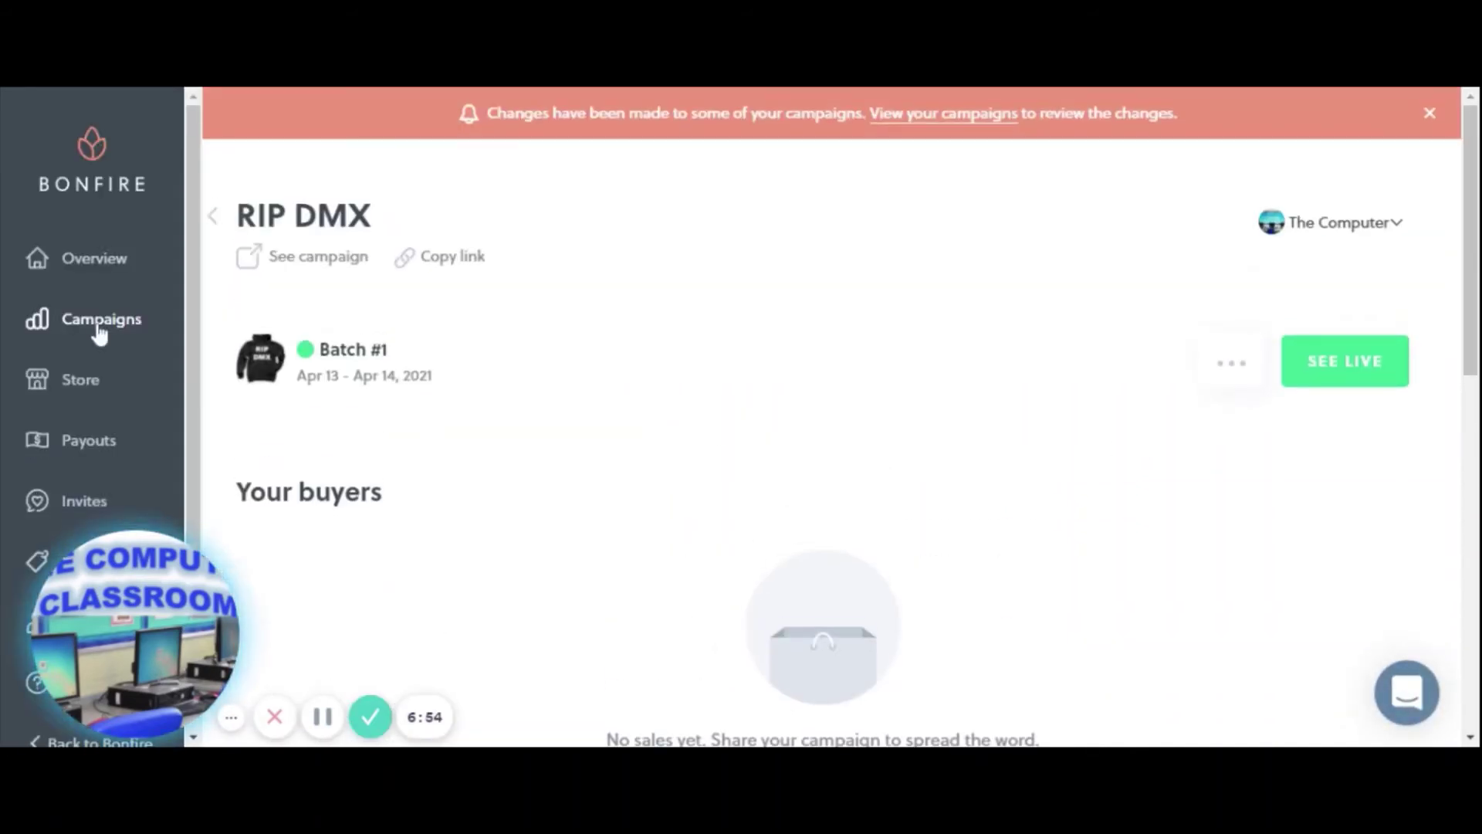
left_click(95, 383)
left_click(1365, 537)
scroll(810, 478, "down", 3)
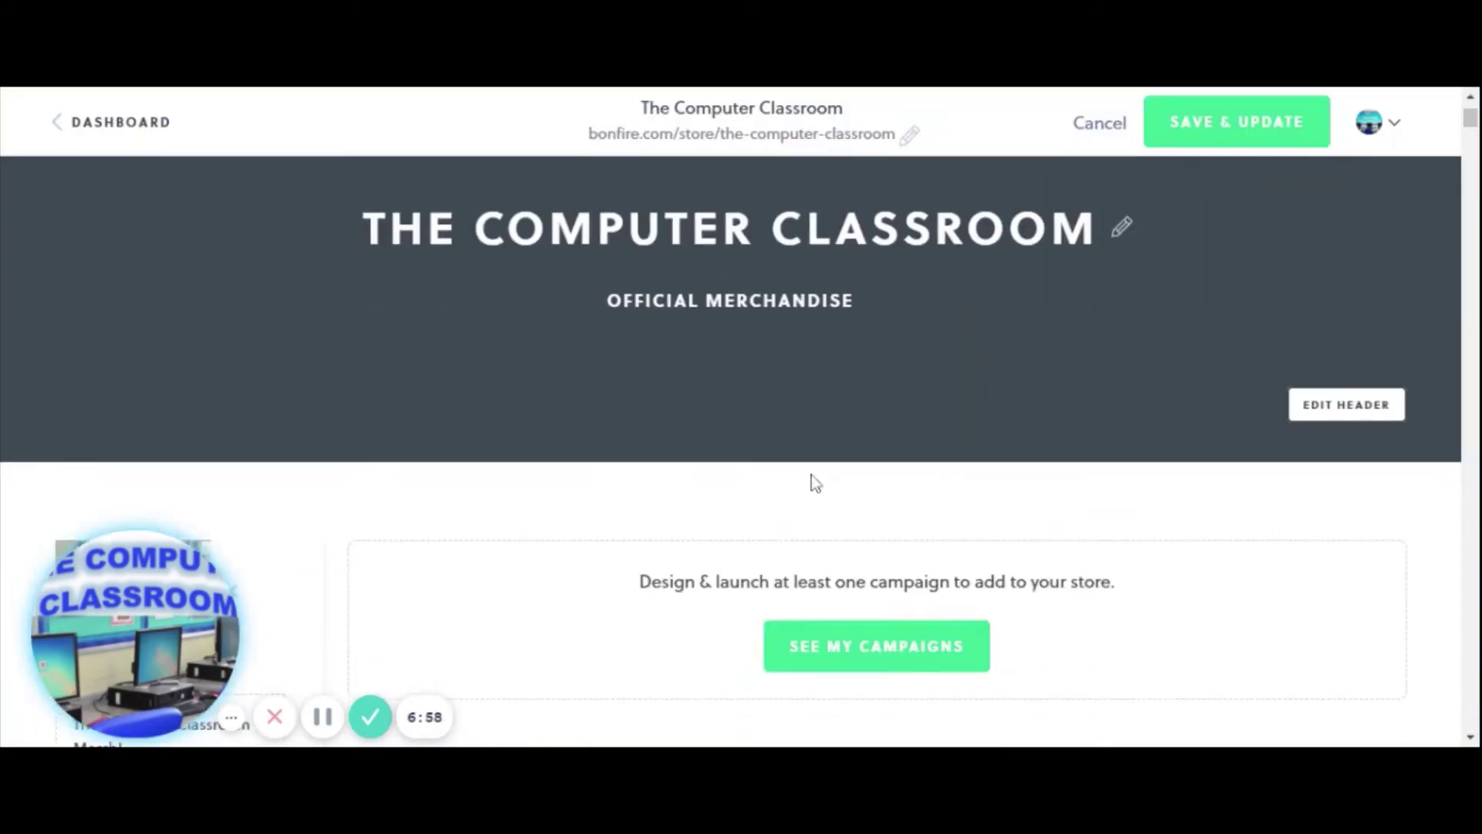
left_click(886, 571)
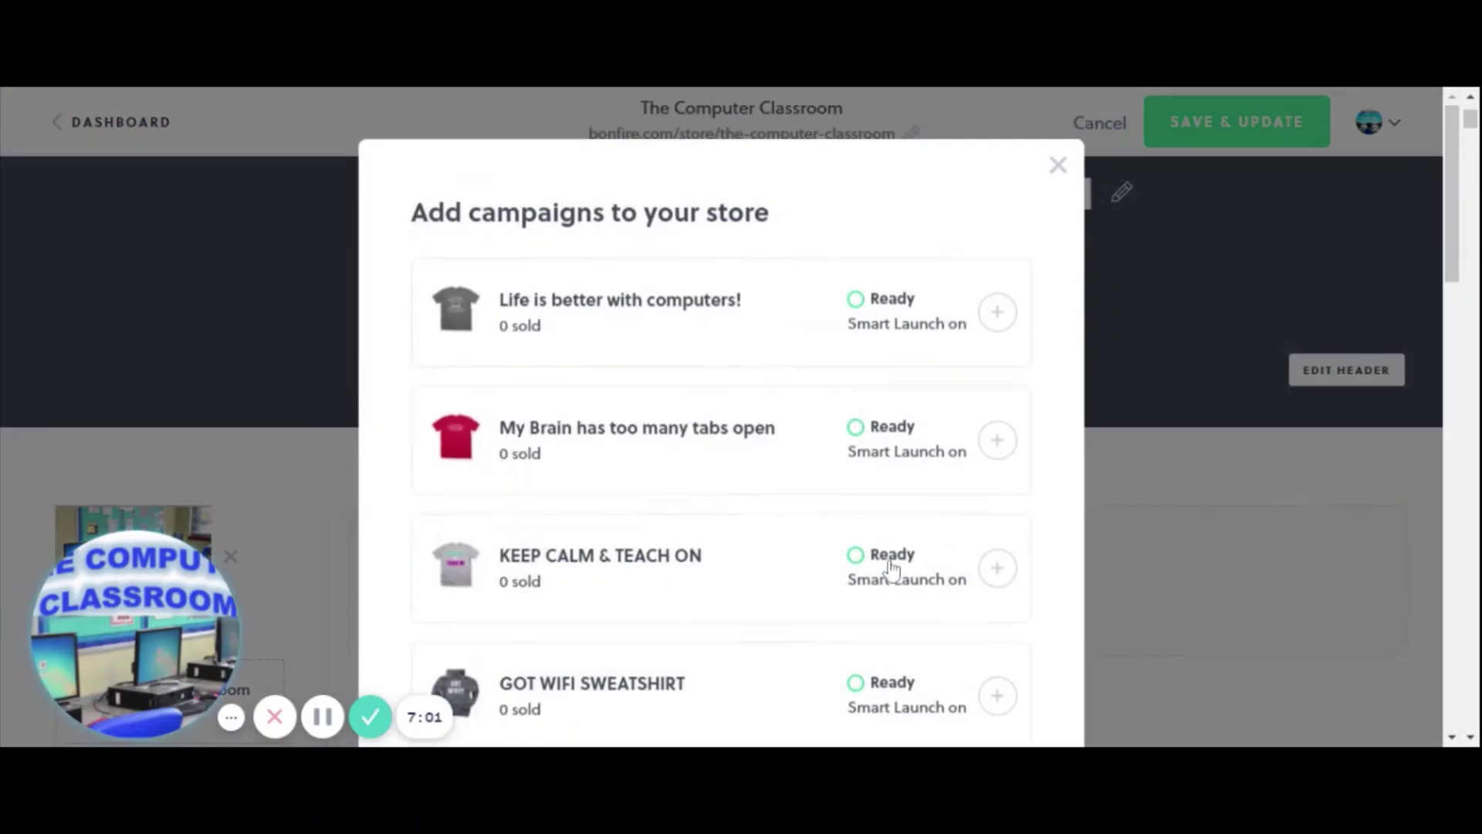
Step: Load all campaigns, try adding RIP DMX, then cancel after the store's campaign-limit warning
scroll(830, 494, "down", 8)
scroll(839, 489, "down", 5)
left_click(507, 532)
scroll(694, 511, "down", 10)
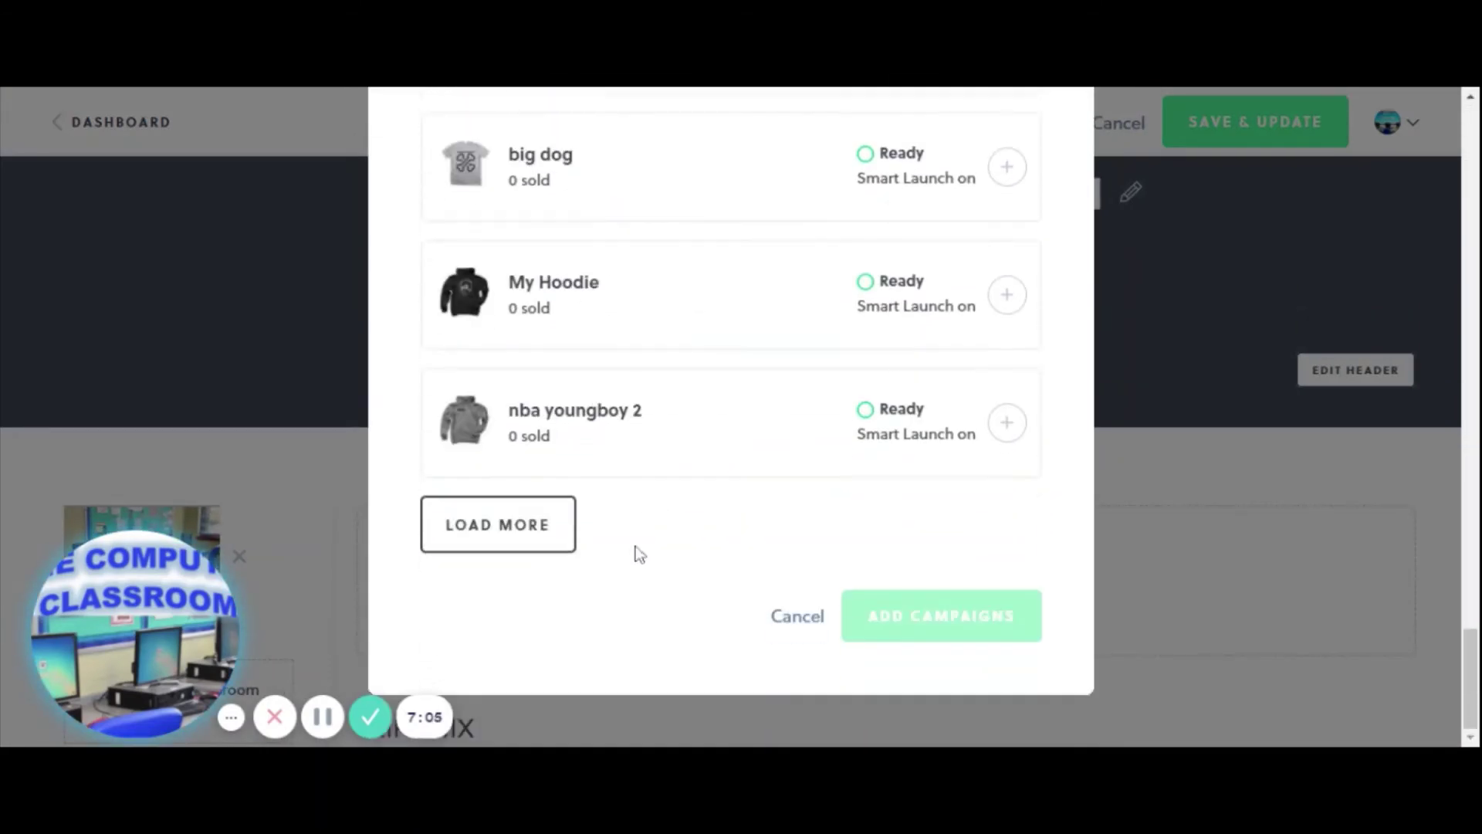
left_click(498, 531)
scroll(661, 480, "down", 5)
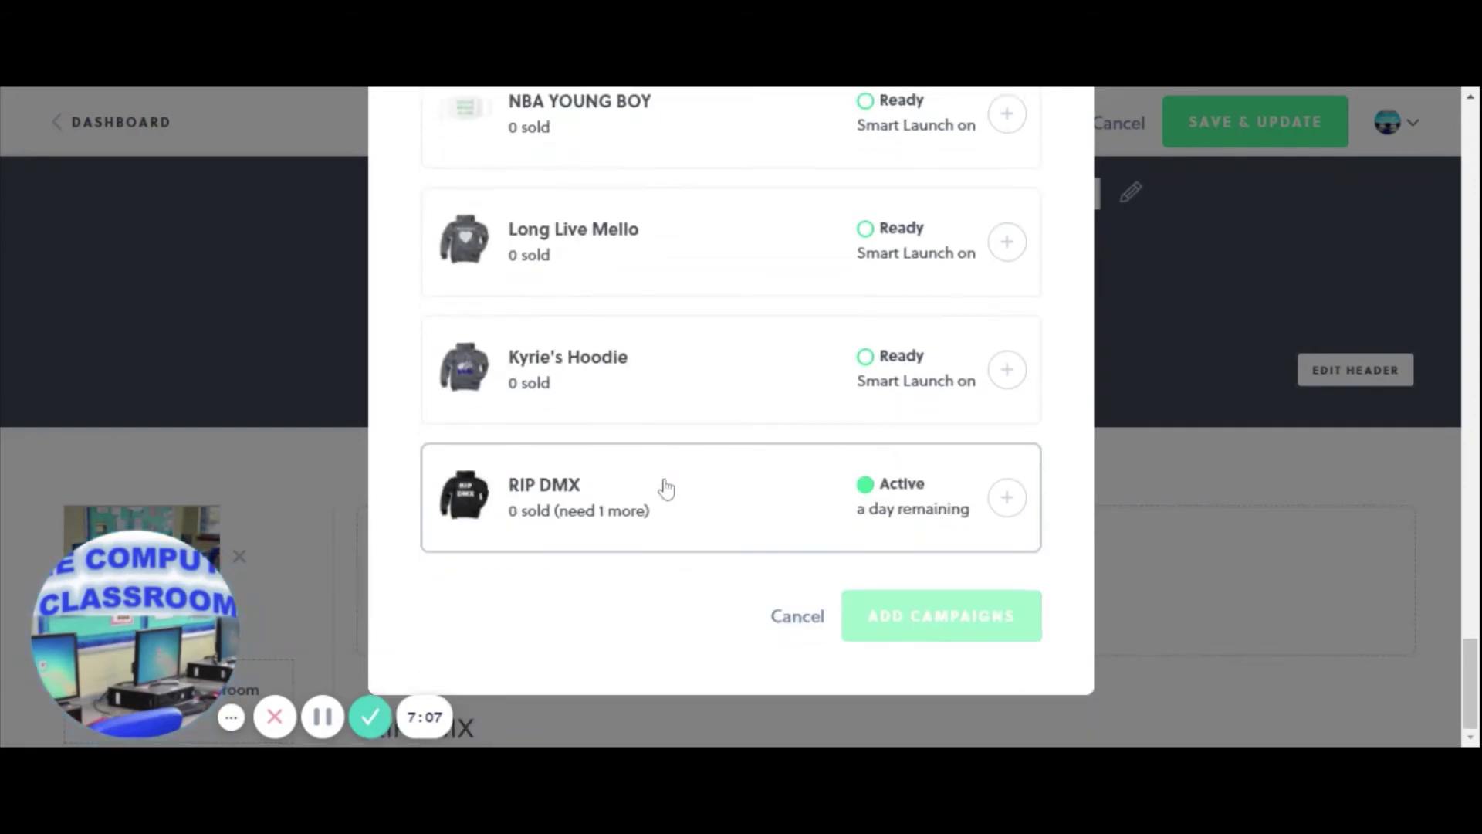
left_click(741, 510)
scroll(744, 512, "down", 2)
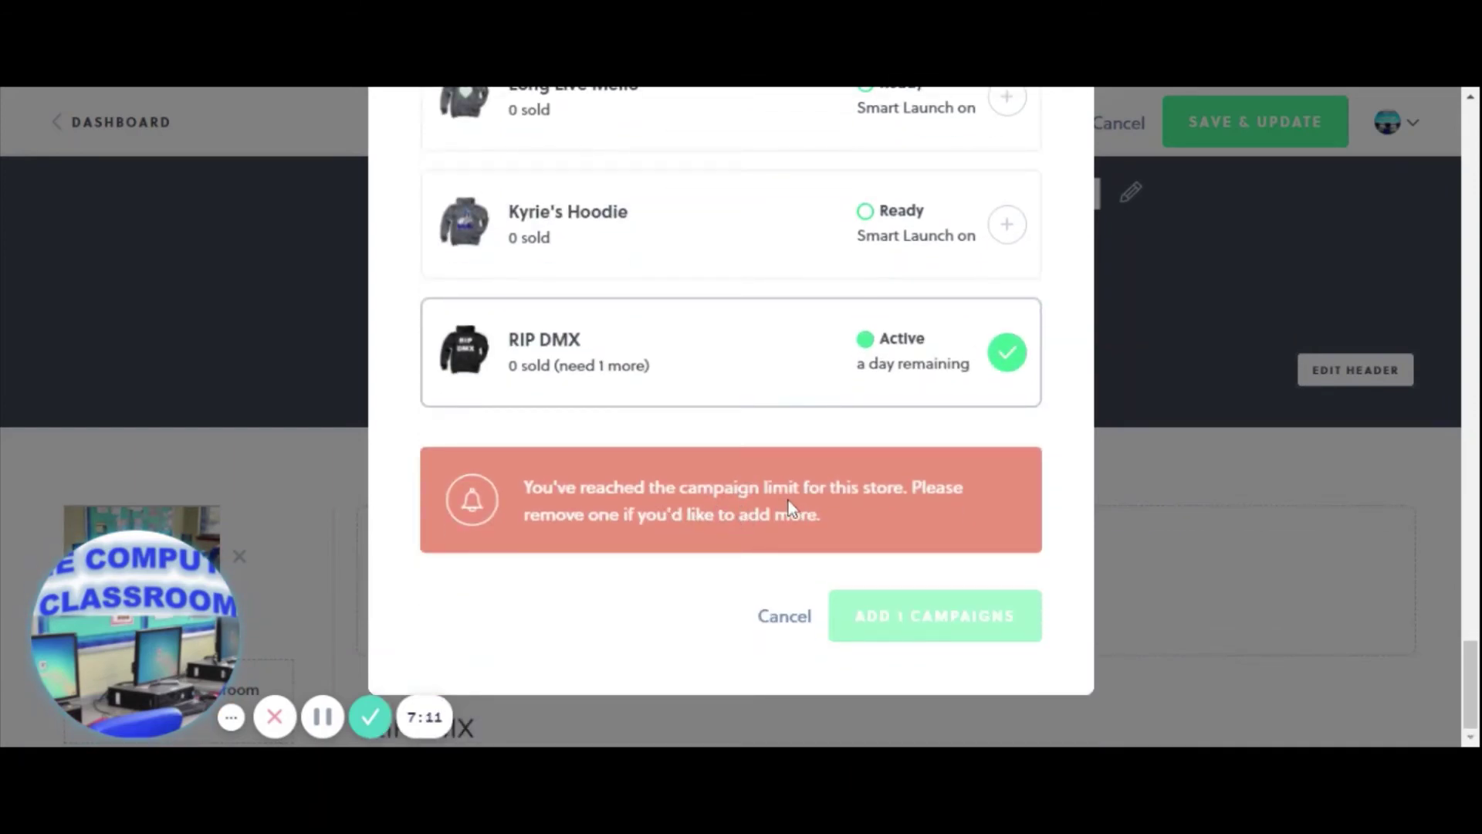
left_click(784, 618)
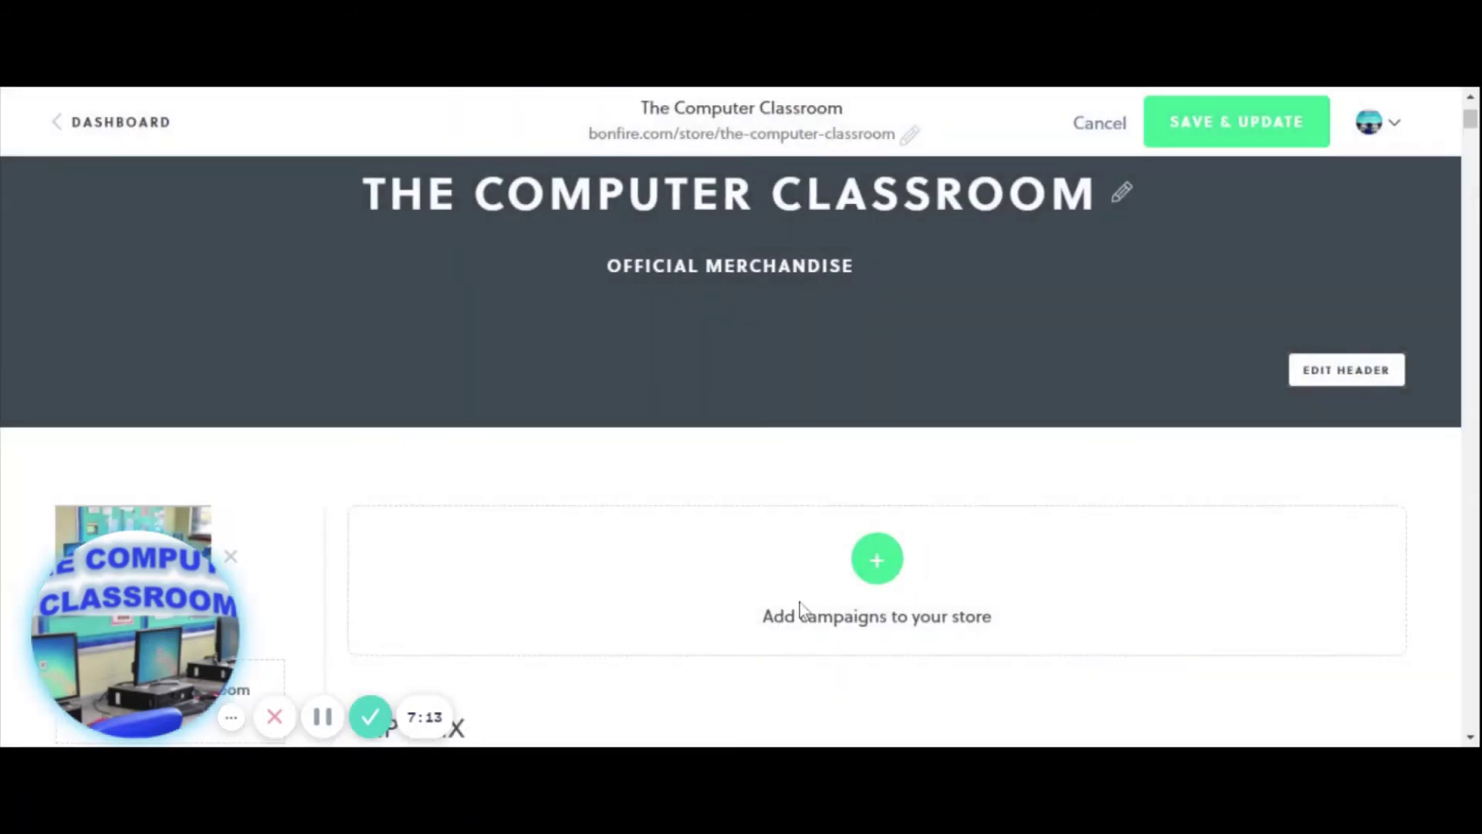
Step: Remove the tonyrandy hoodie campaign from the store and save the update
scroll(781, 456, "down", 5)
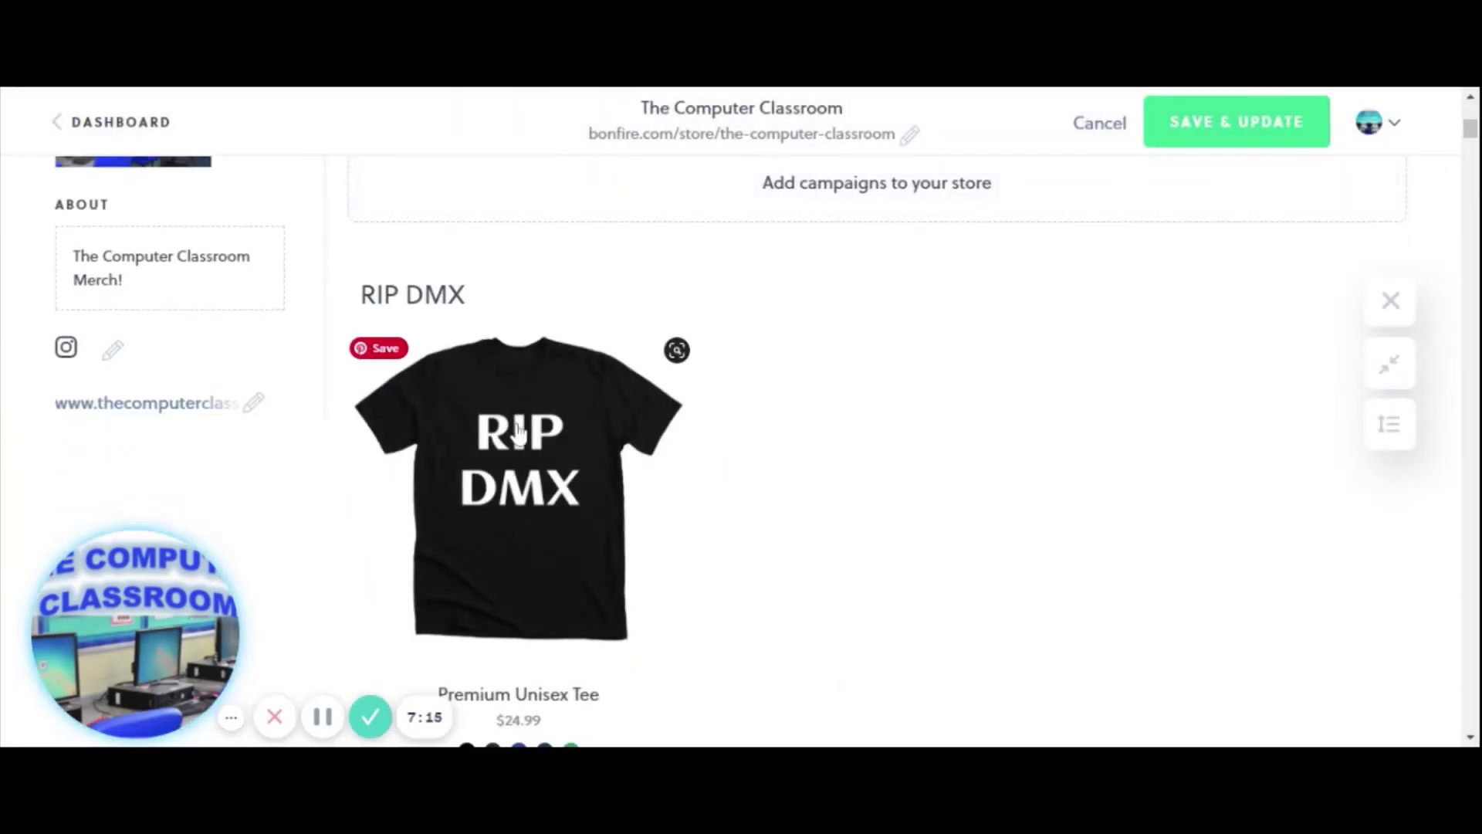
scroll(541, 463, "down", 7)
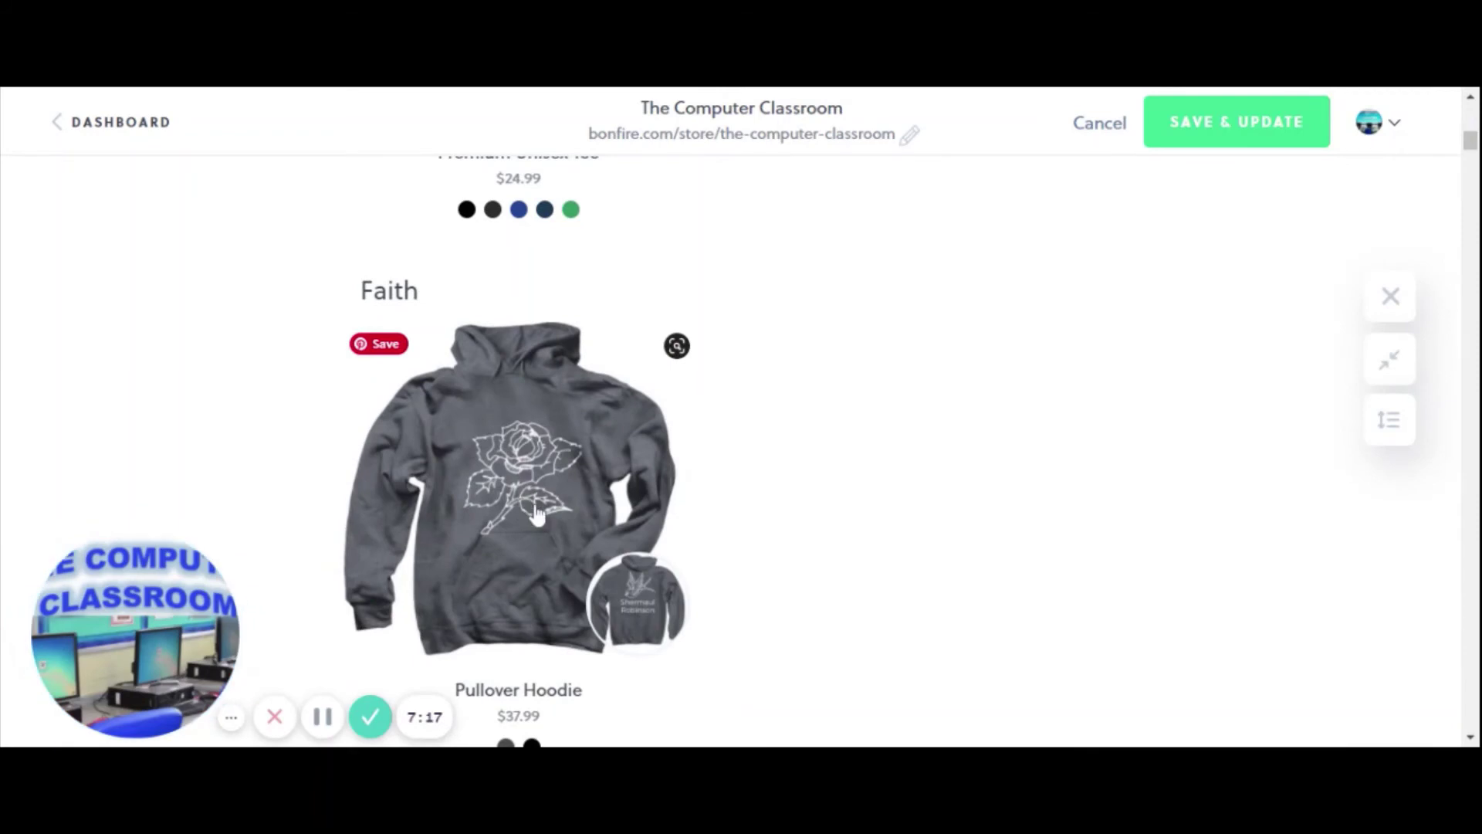
scroll(540, 514, "down", 5)
scroll(544, 514, "down", 10)
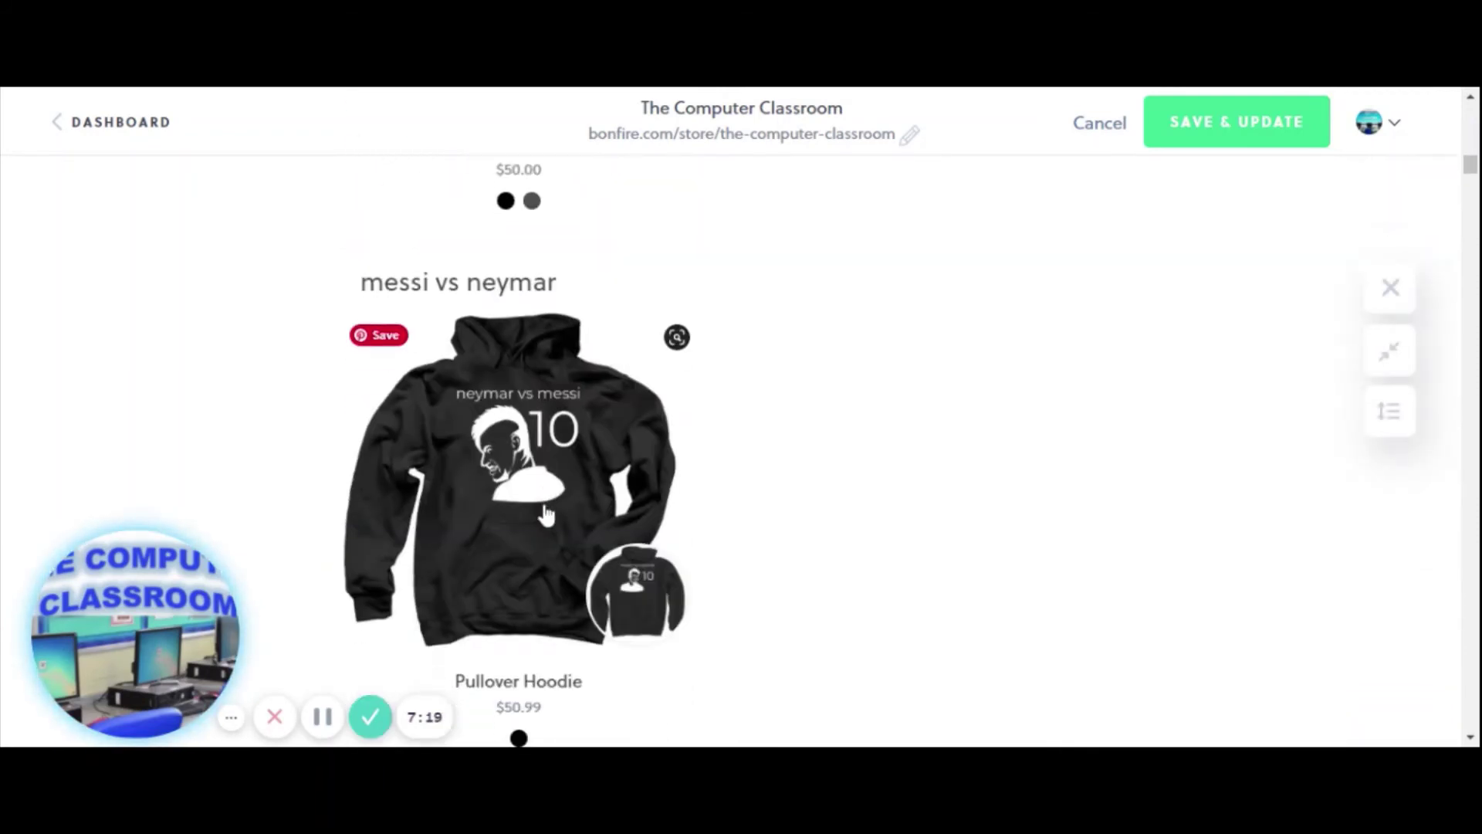
scroll(545, 514, "down", 10)
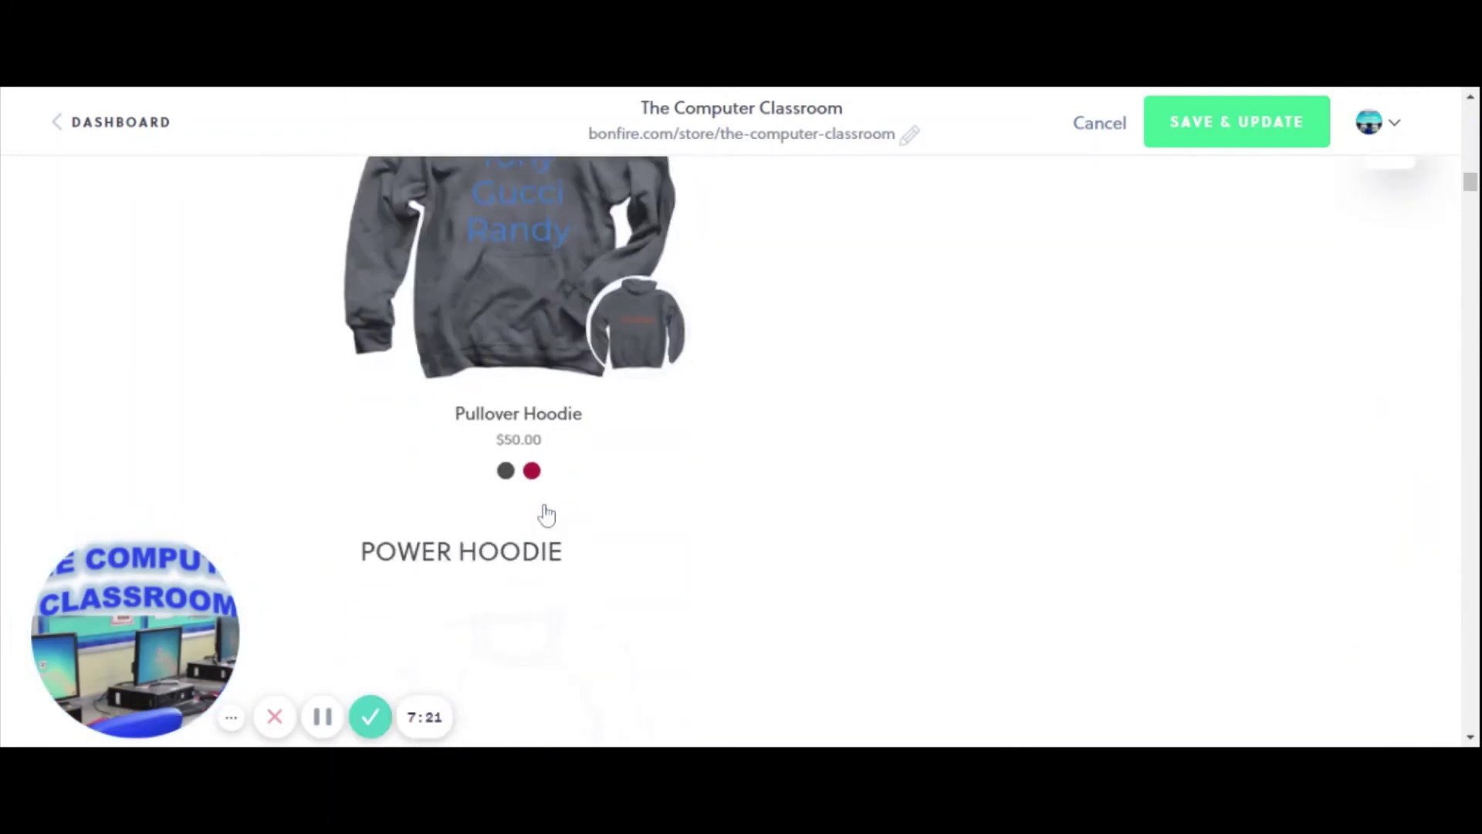
scroll(545, 514, "up", 5)
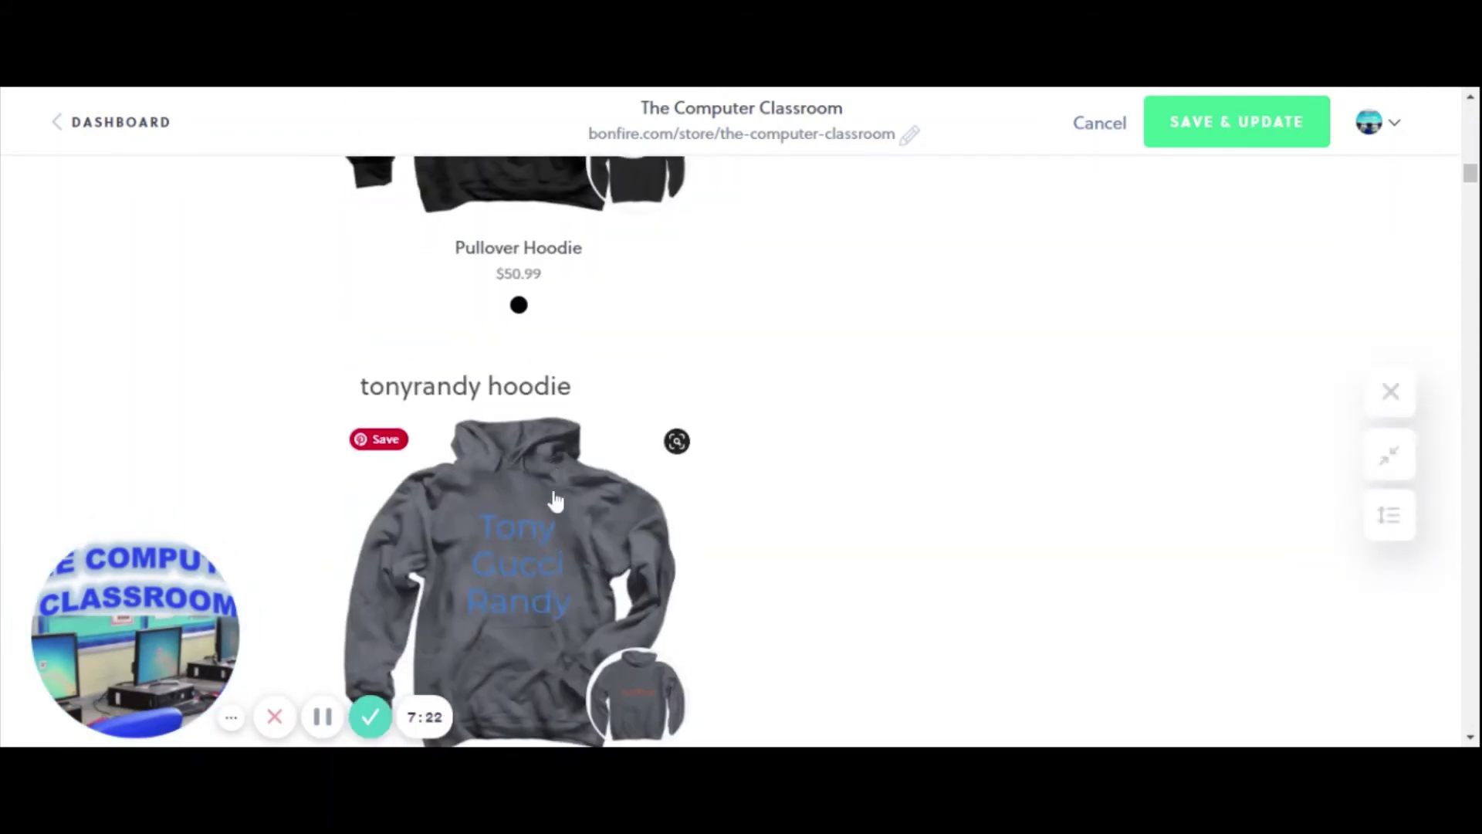
left_click(1392, 394)
left_click(1312, 306)
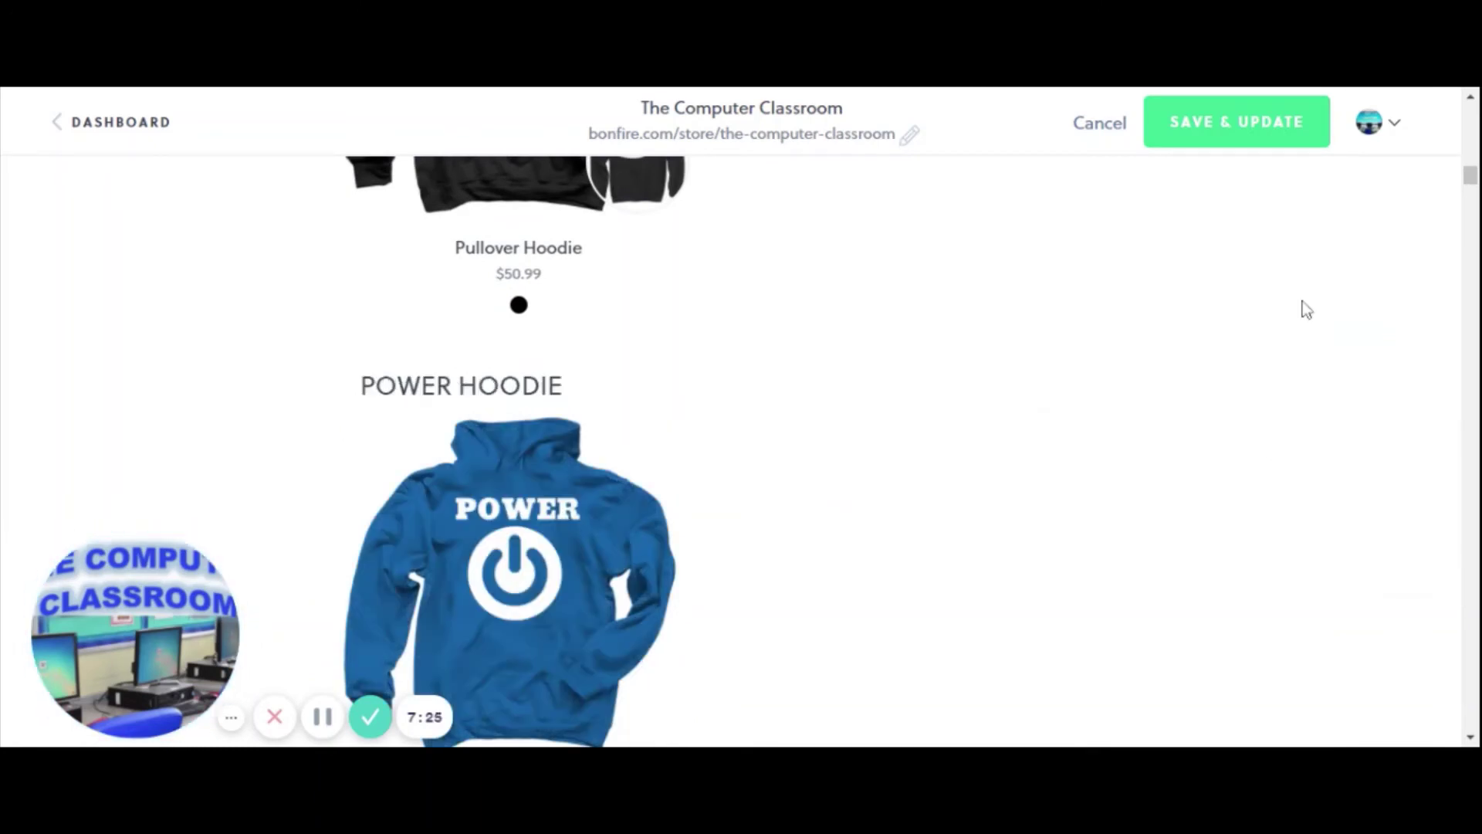
left_click(1223, 132)
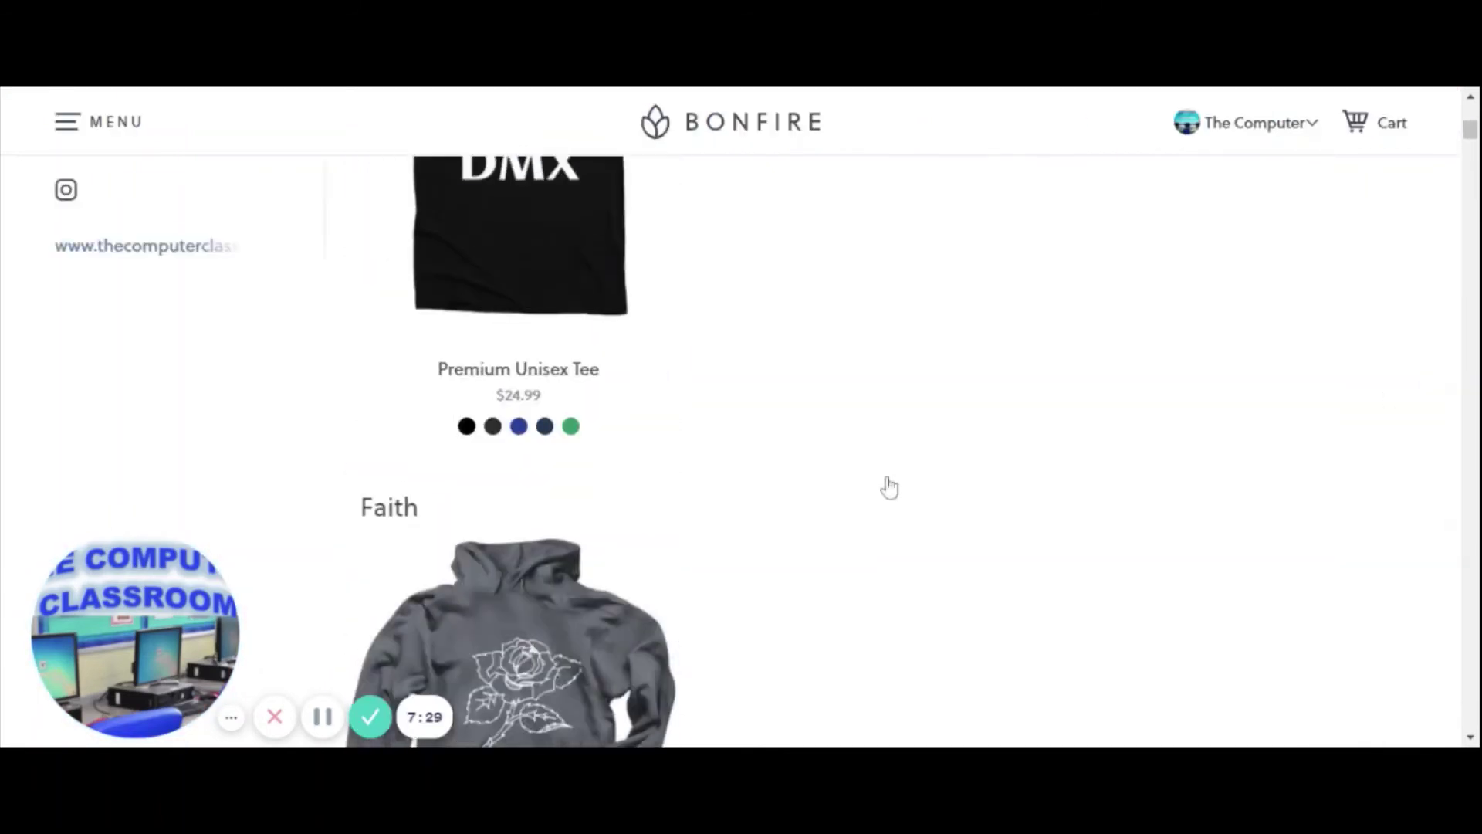
scroll(889, 486, "up", 8)
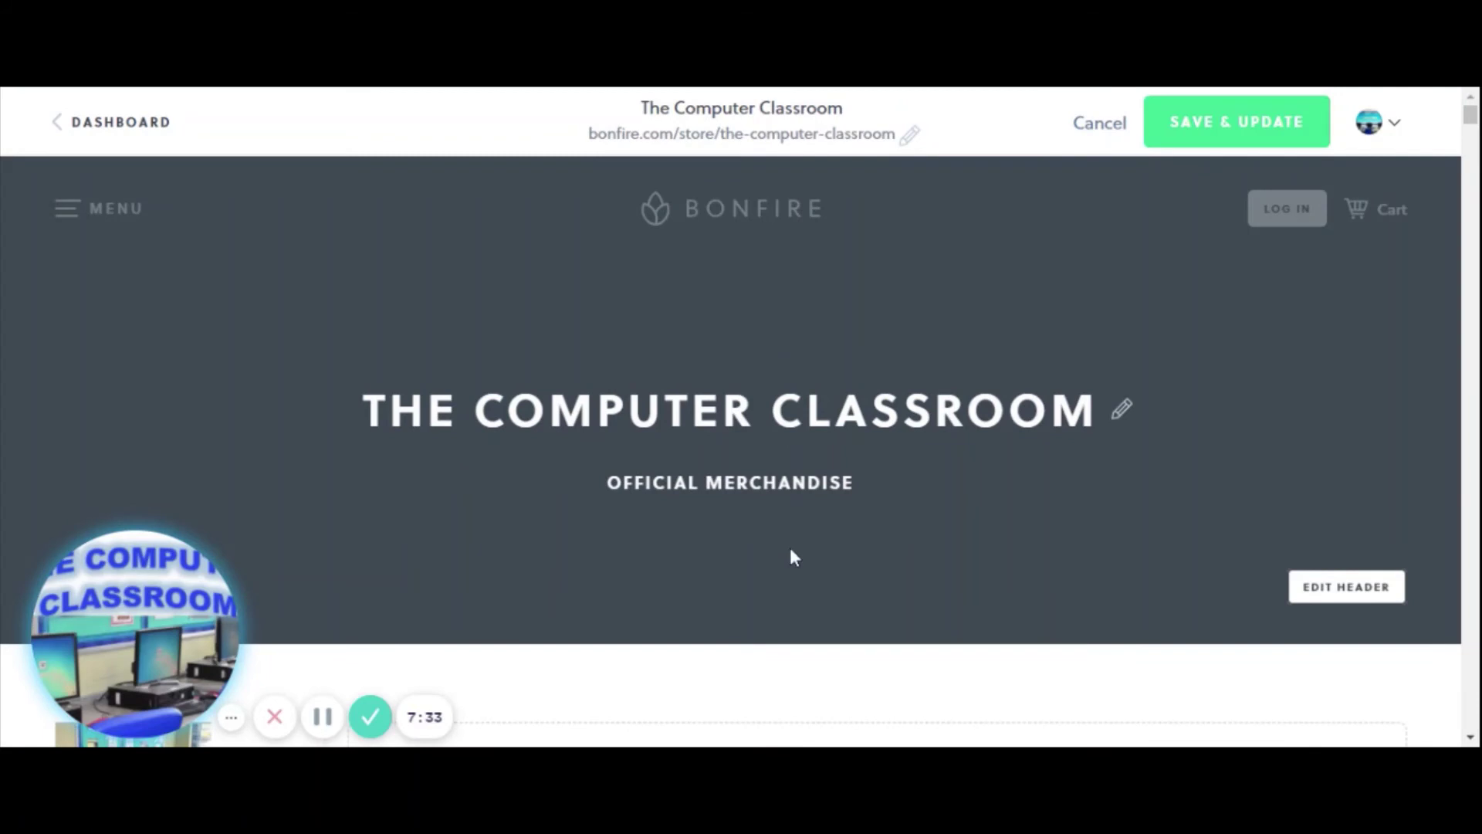
scroll(793, 555, "down", 4)
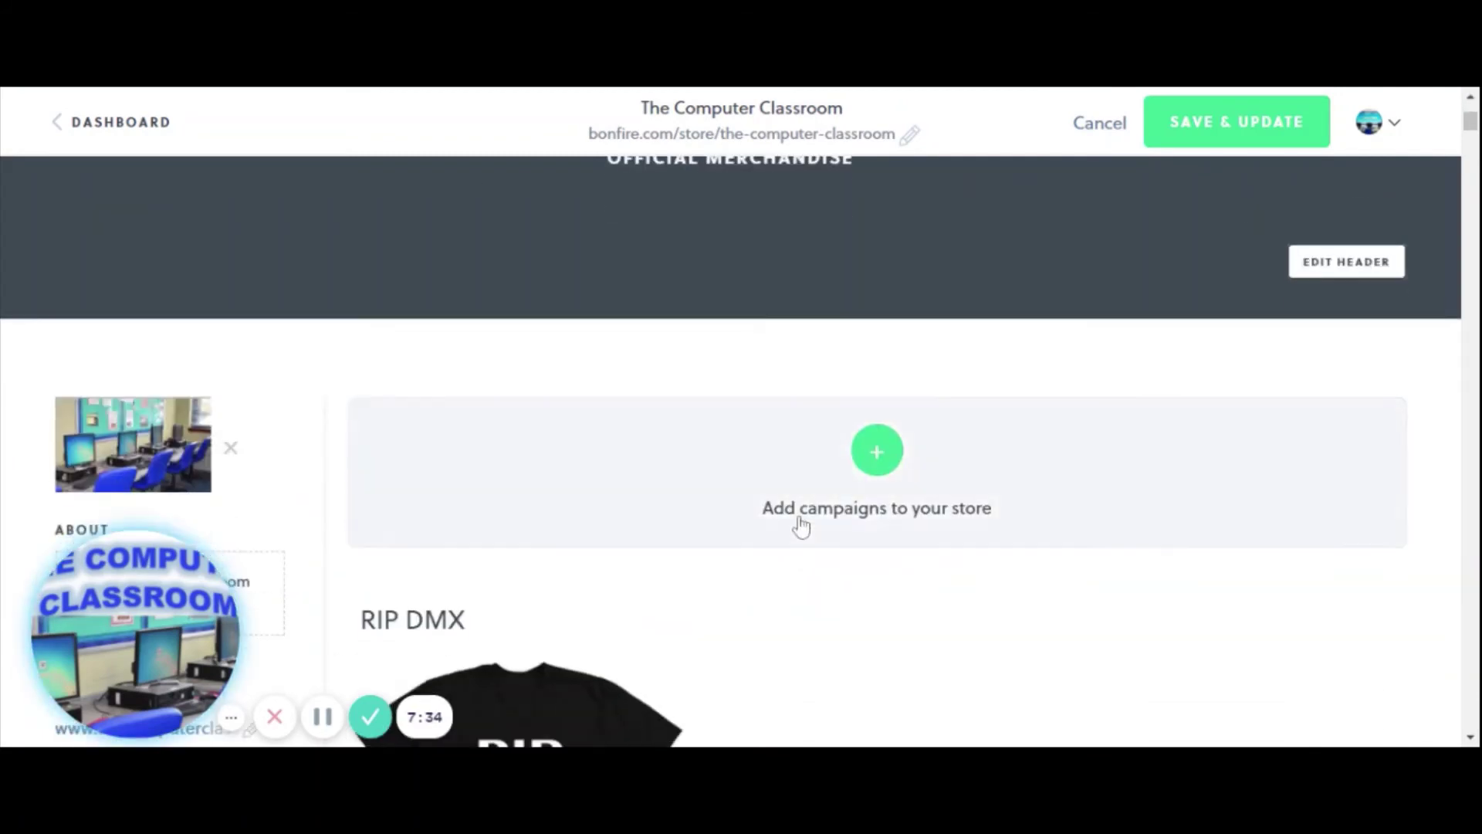
Step: Select RIP DMX in the add-campaigns list, add it to the store, and save
left_click(877, 449)
scroll(877, 461, "down", 20)
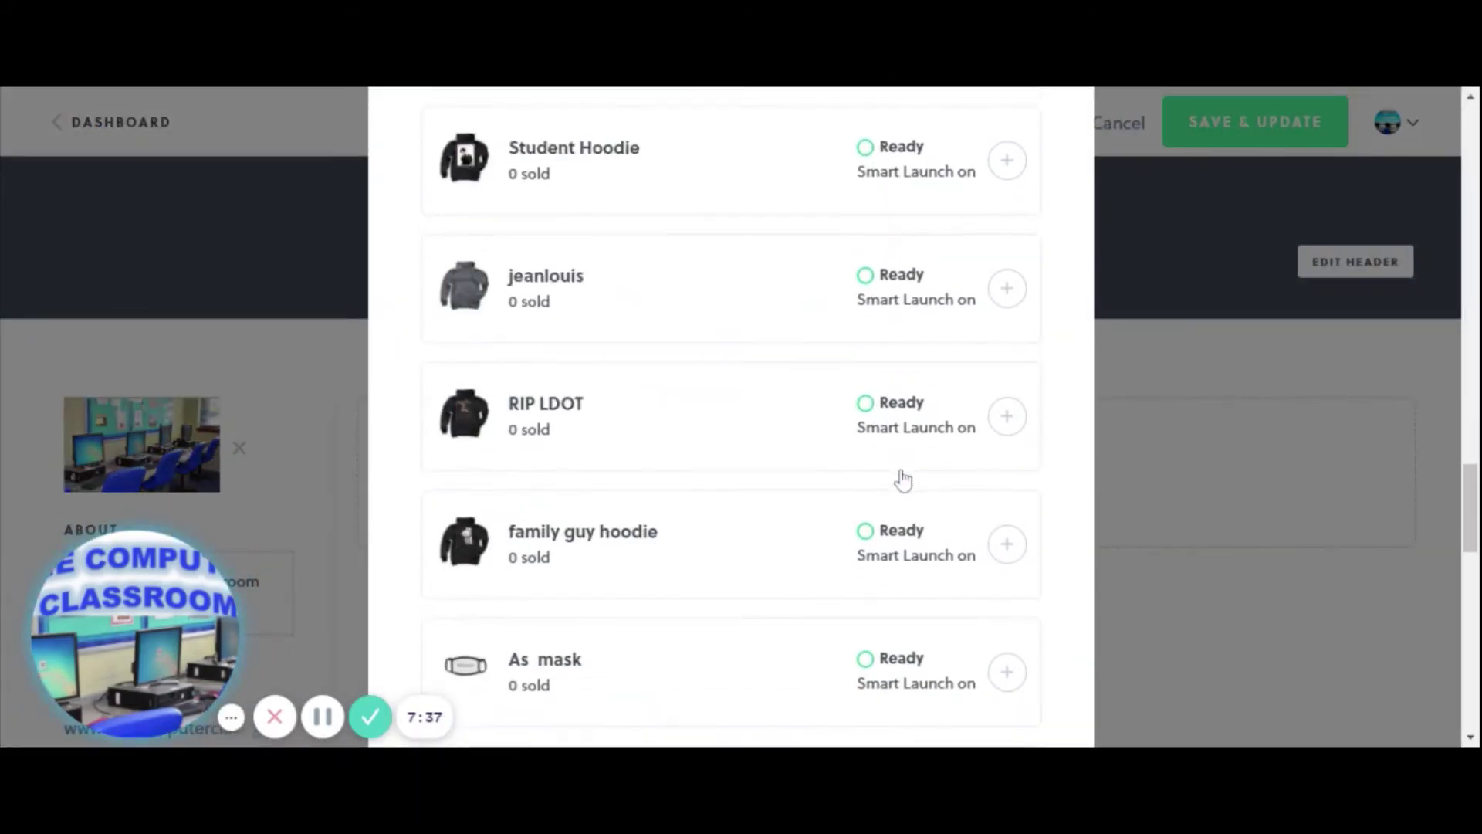
scroll(965, 491, "down", 5)
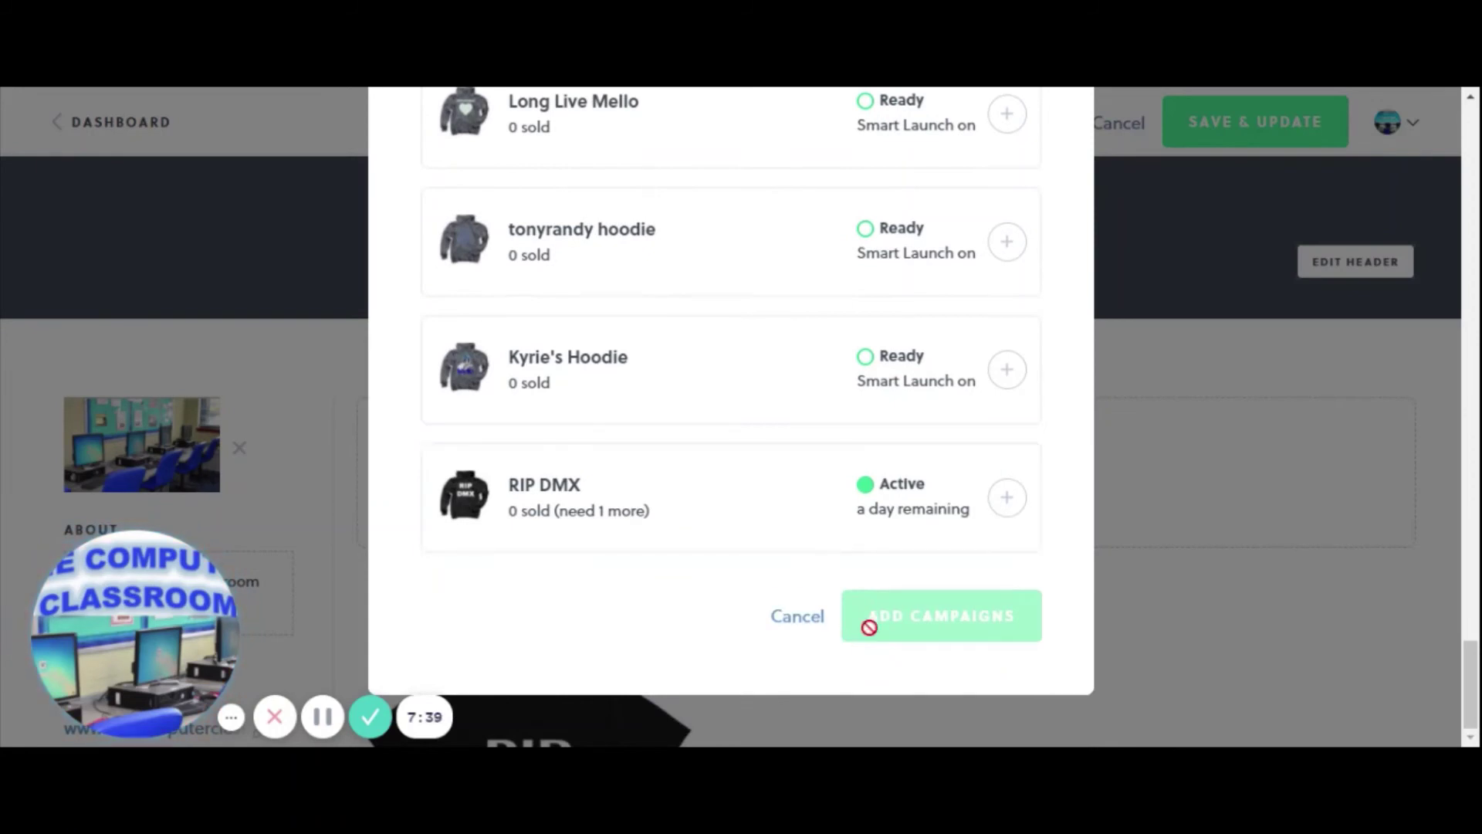
left_click(852, 519)
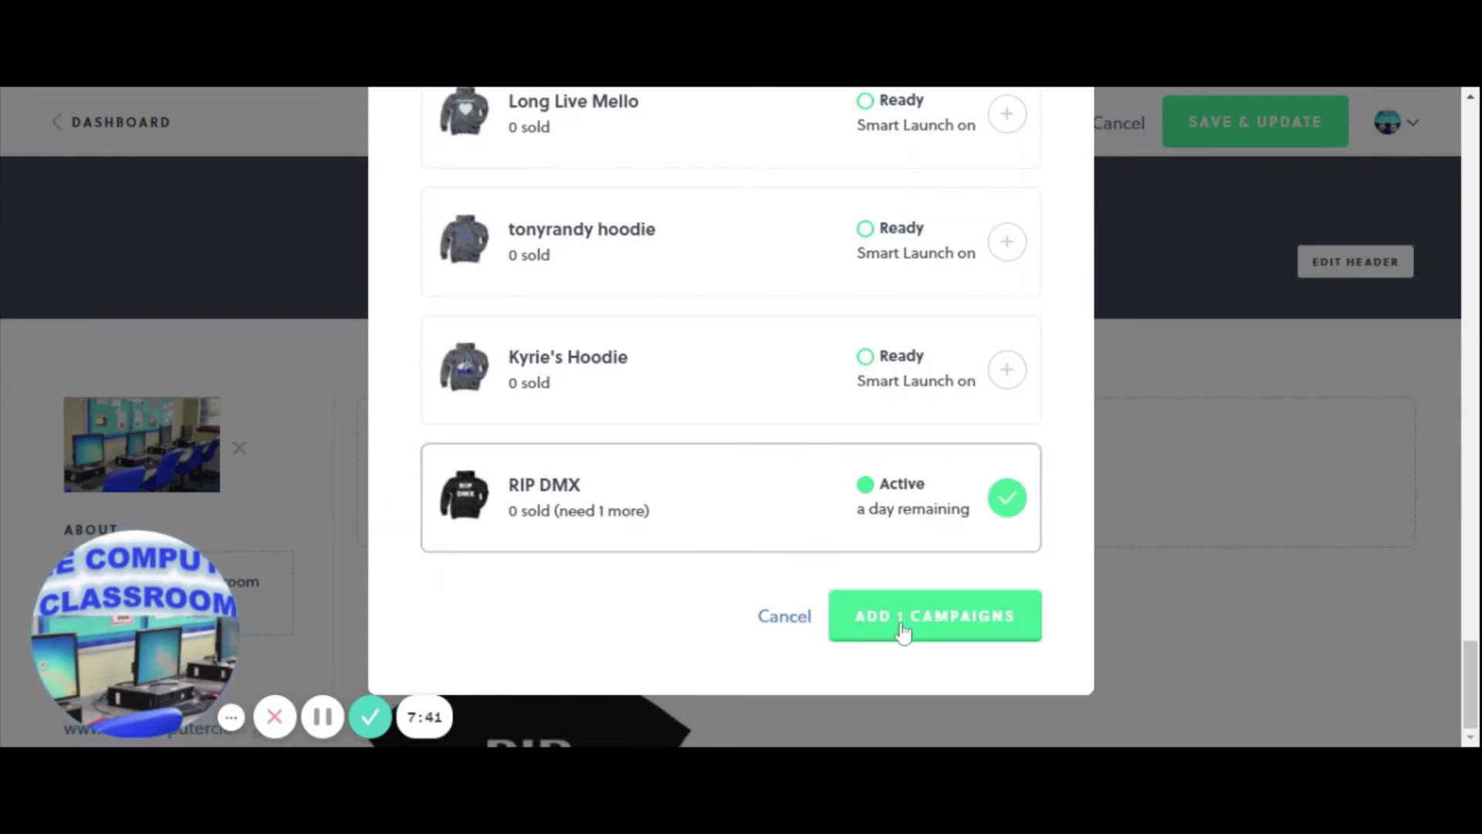
left_click(903, 618)
scroll(896, 609, "down", 5)
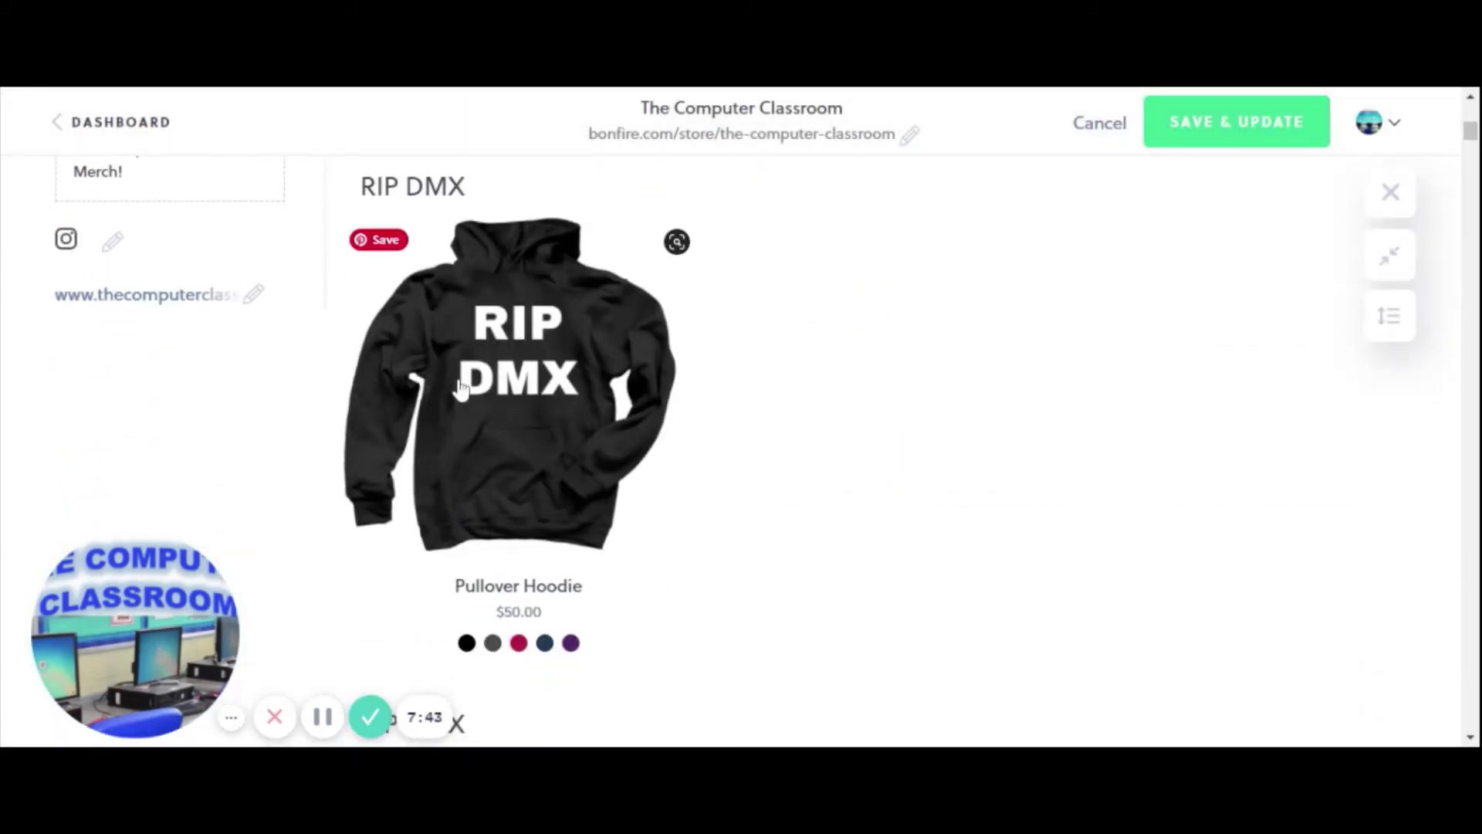
scroll(528, 645, "down", 5)
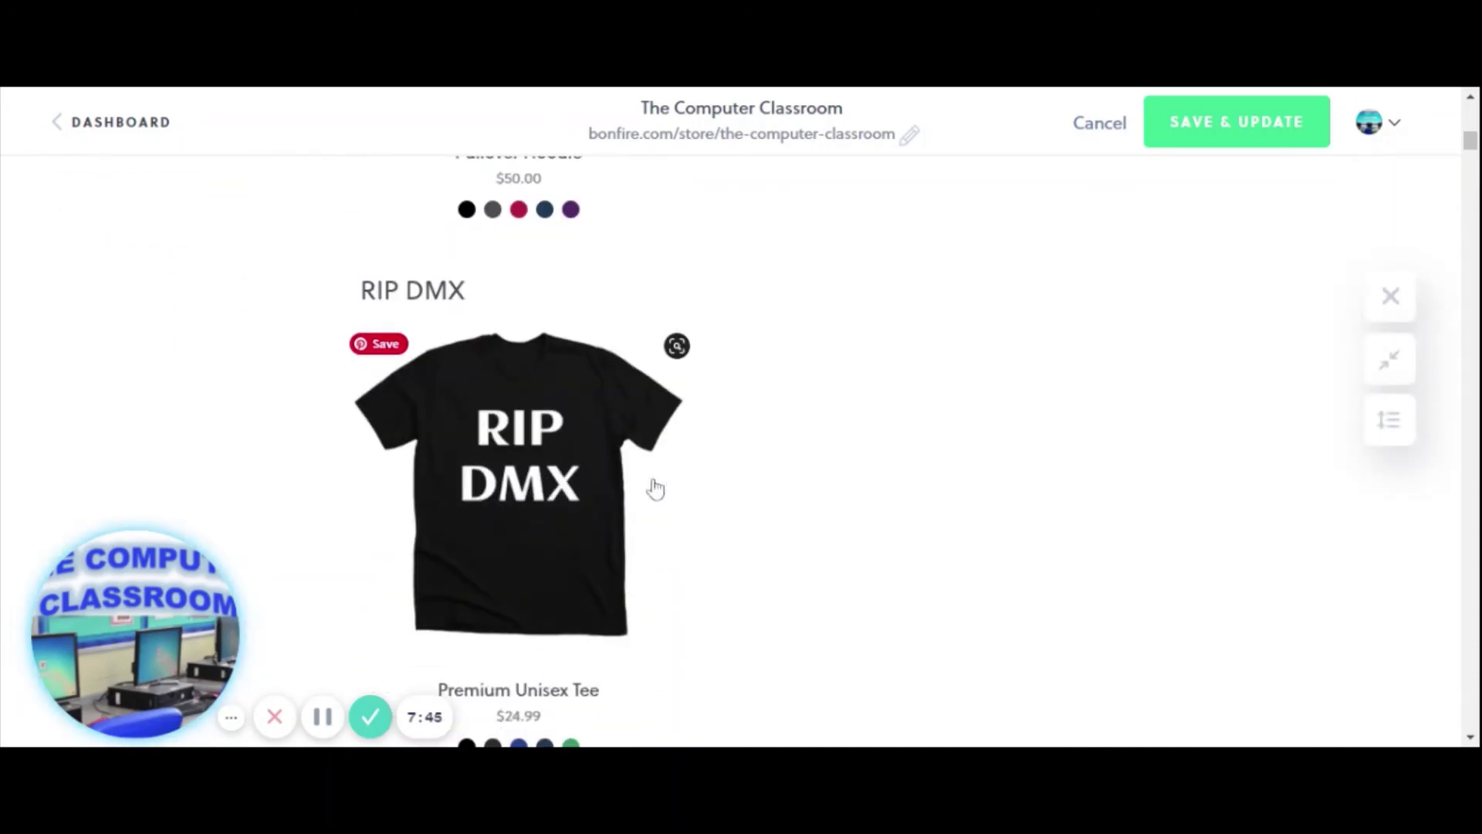
scroll(568, 487, "up", 5)
left_click(1269, 127)
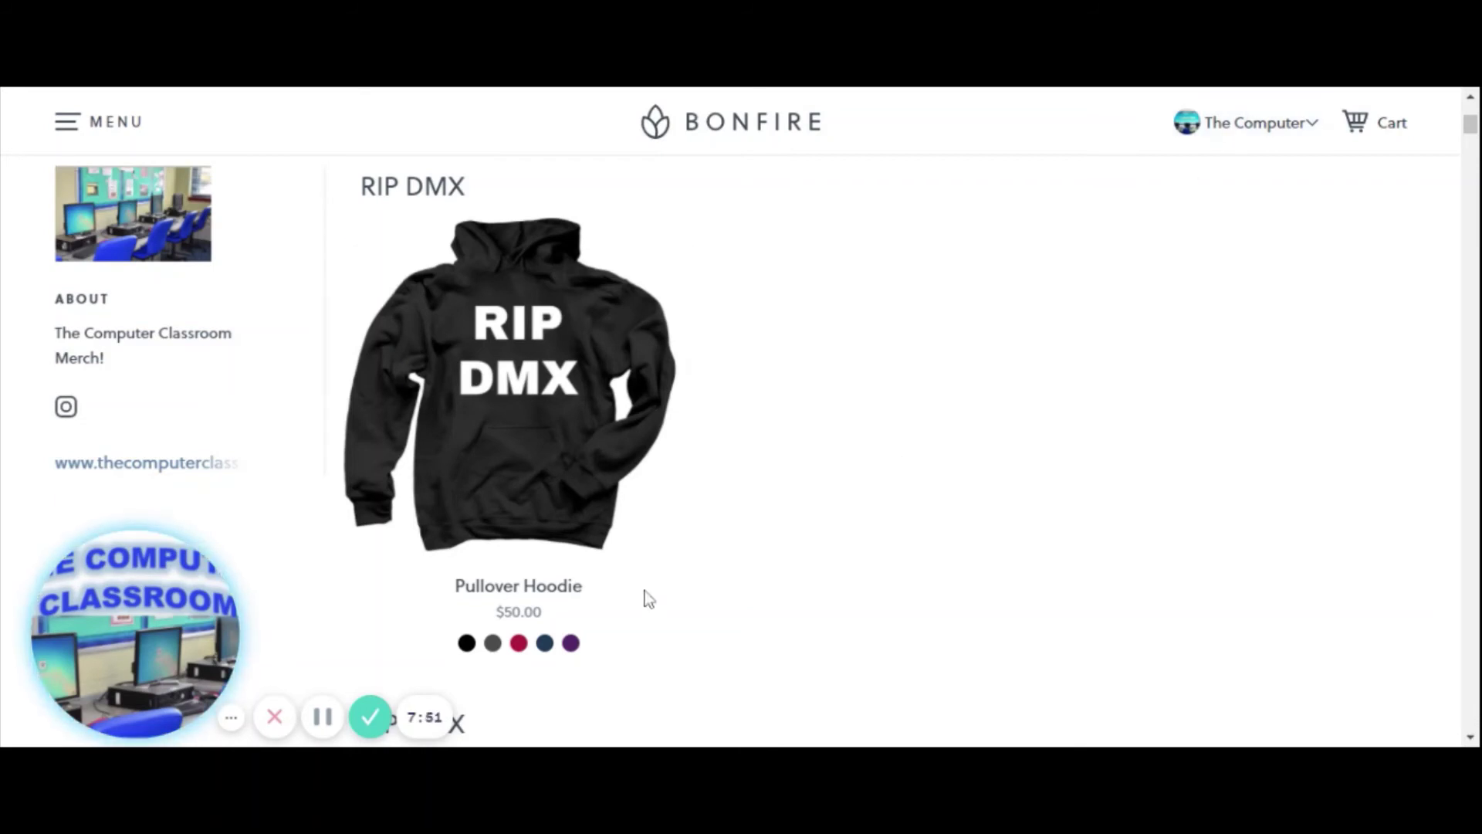
Step: View the RIP DMX product page showing the $50.00 Pullover Hoodie
left_click(584, 437)
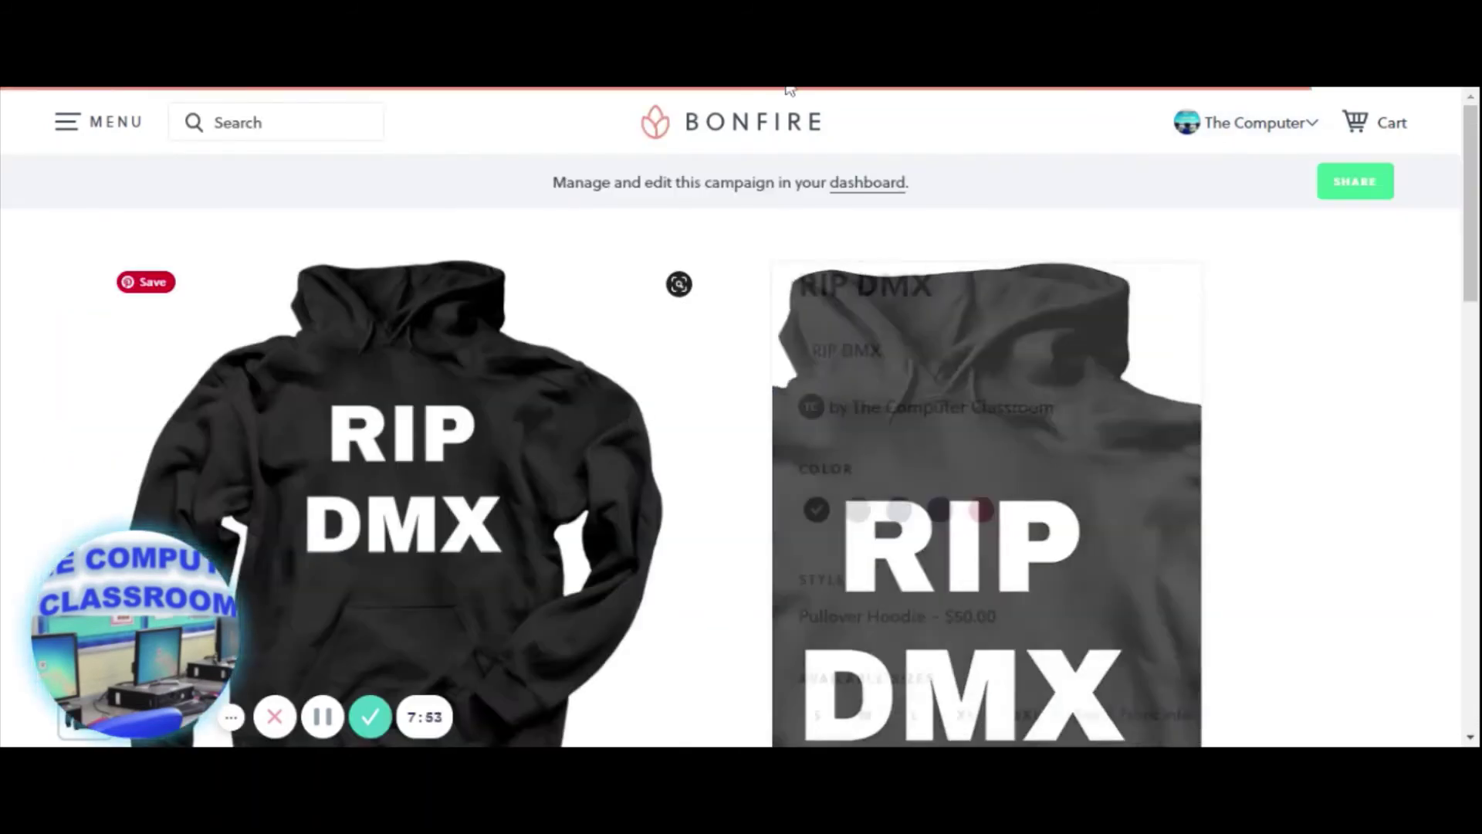
scroll(970, 598, "down", 3)
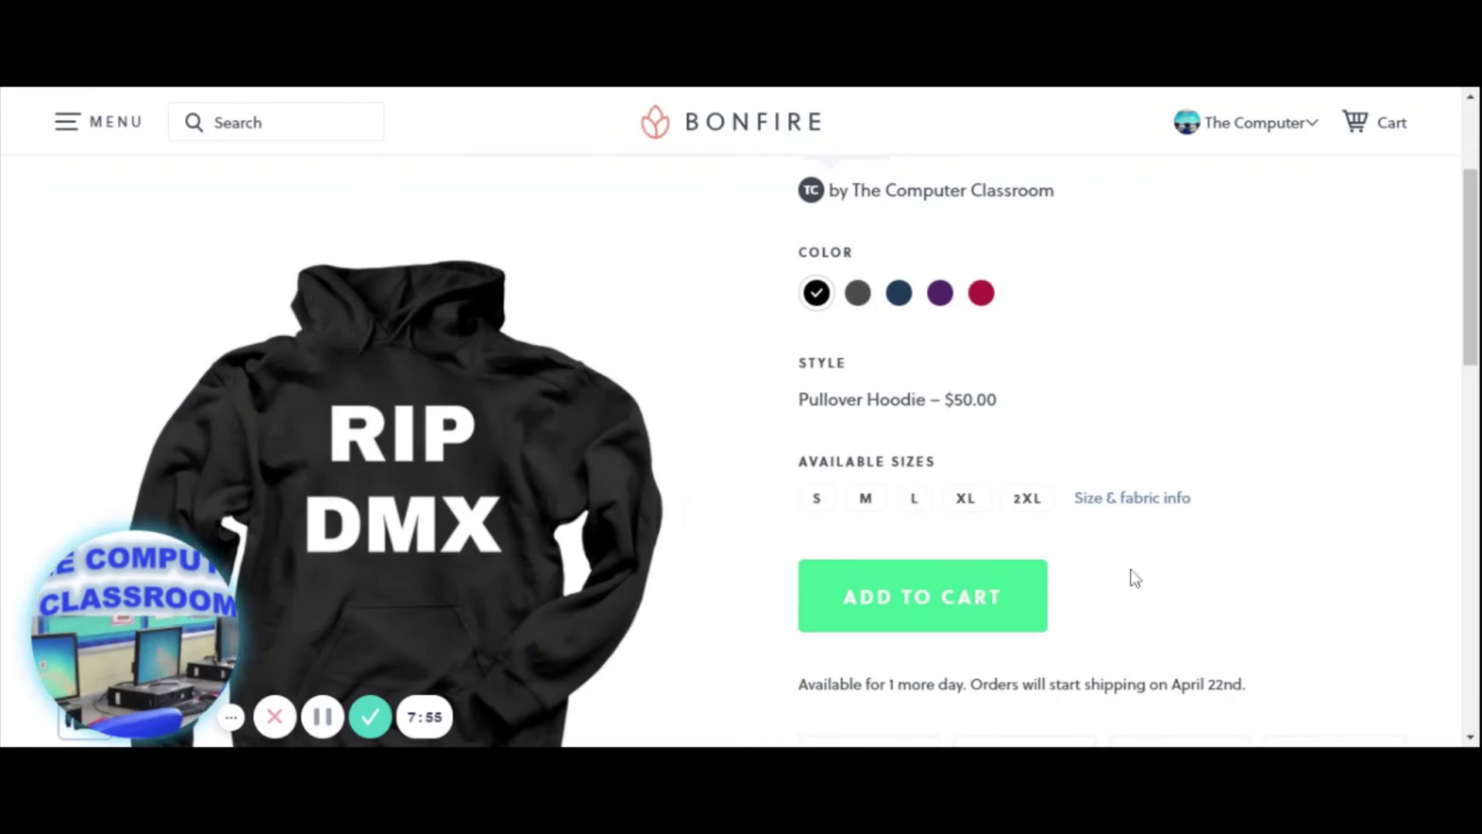
scroll(1004, 602, "down", 3)
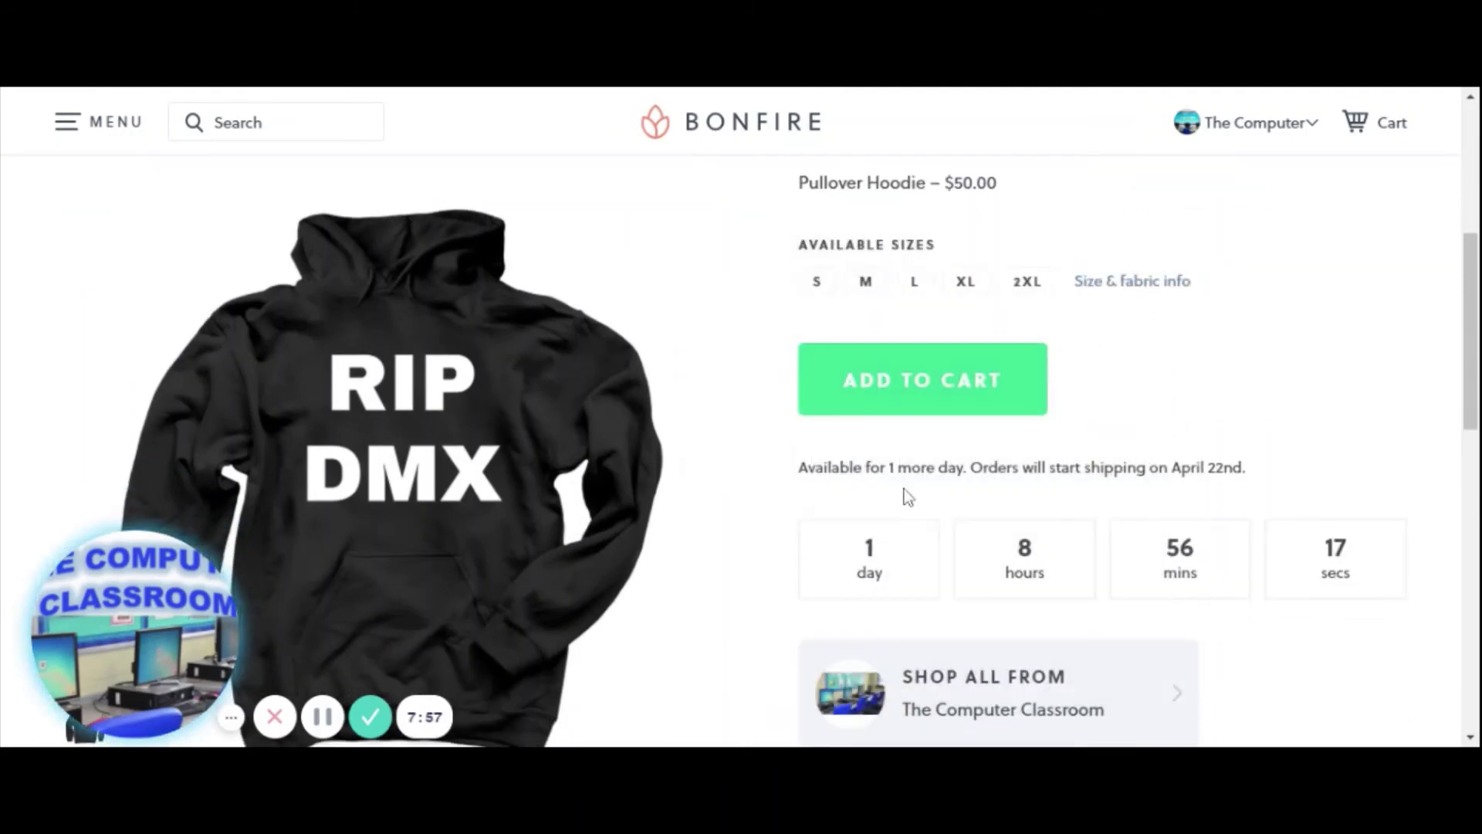
scroll(1088, 549, "down", 4)
scroll(803, 594, "down", 1)
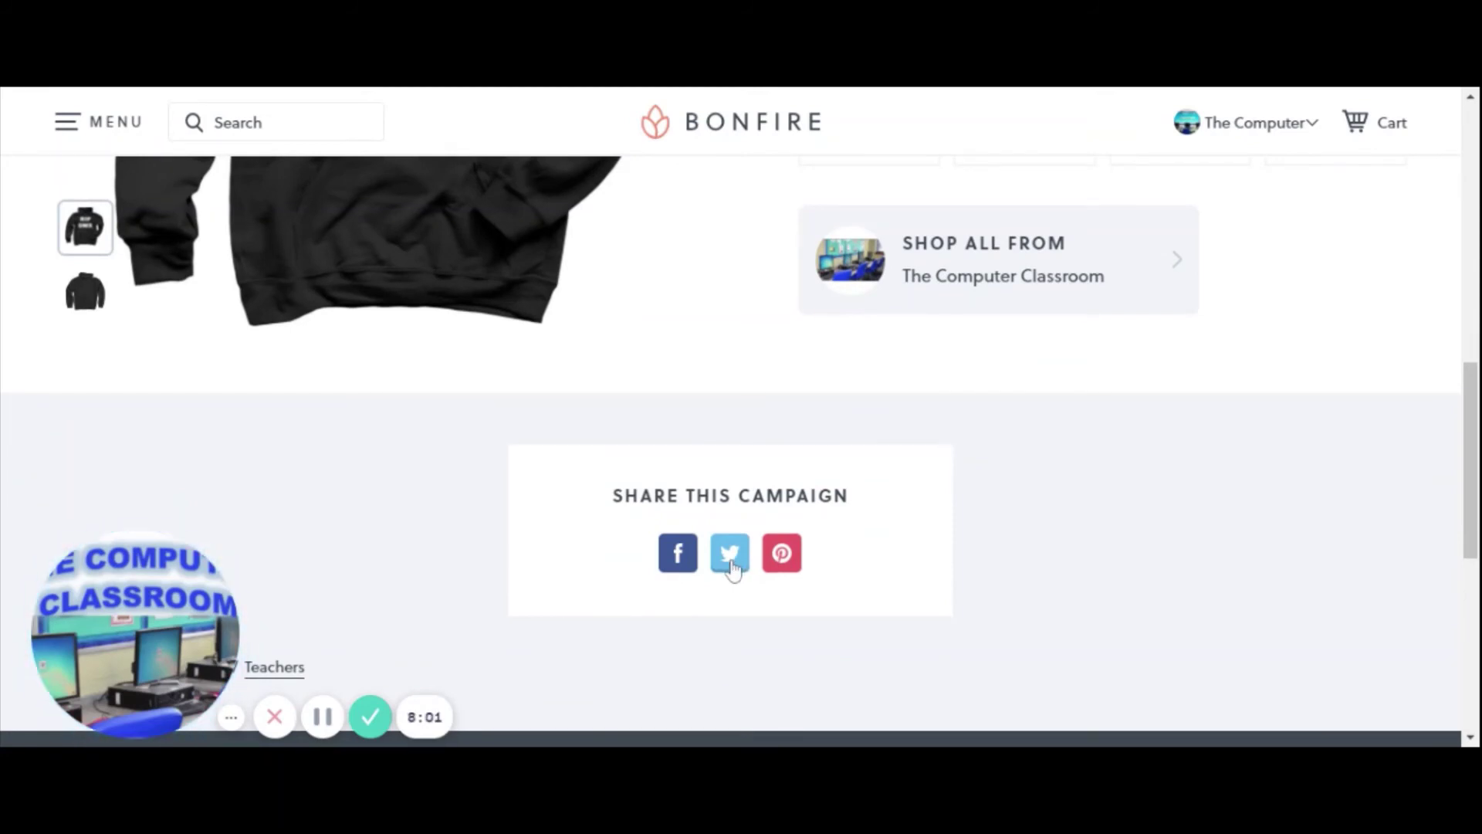
scroll(488, 376, "up", 6)
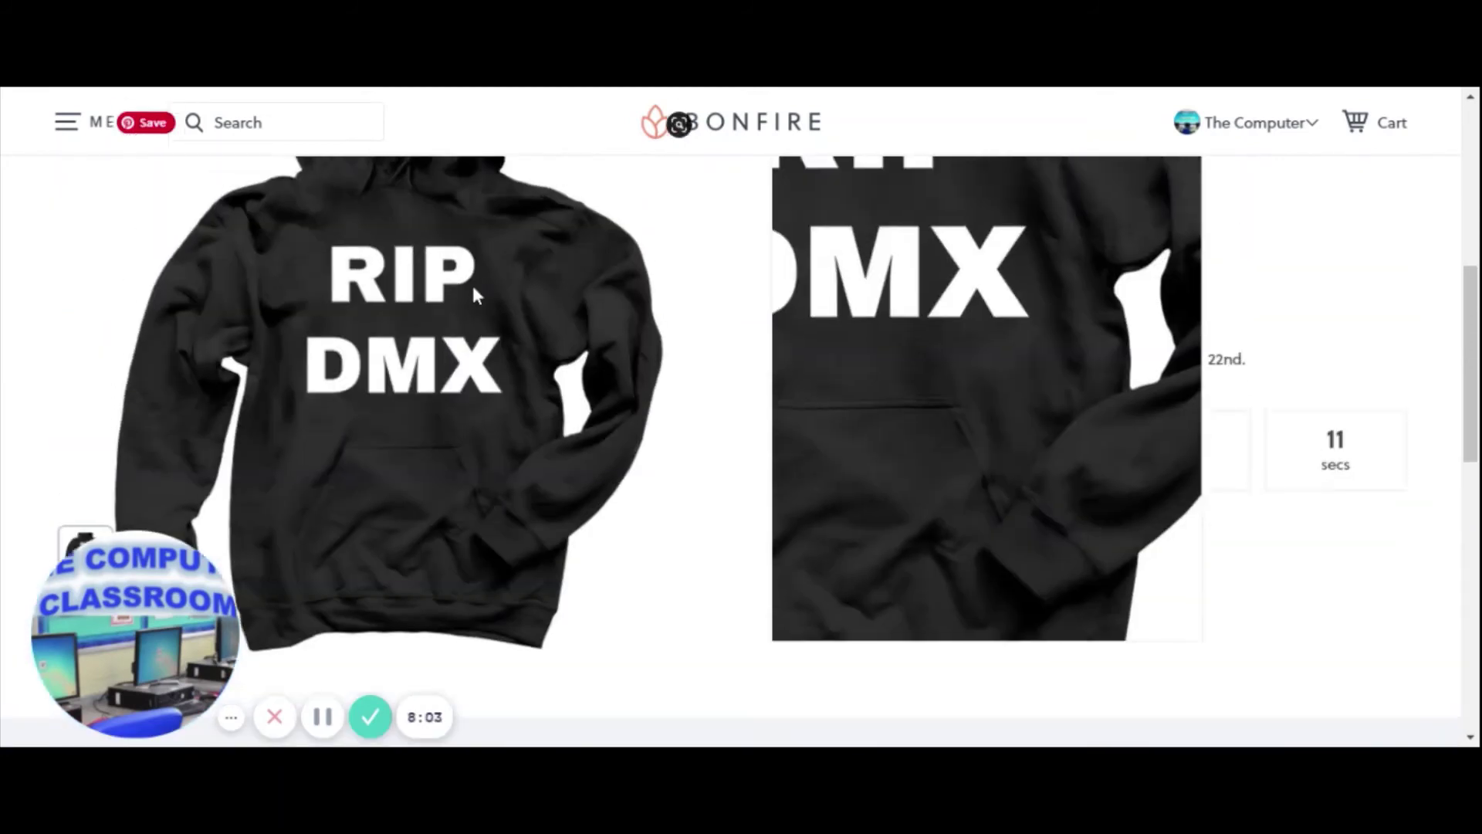
scroll(440, 455, "down", 1)
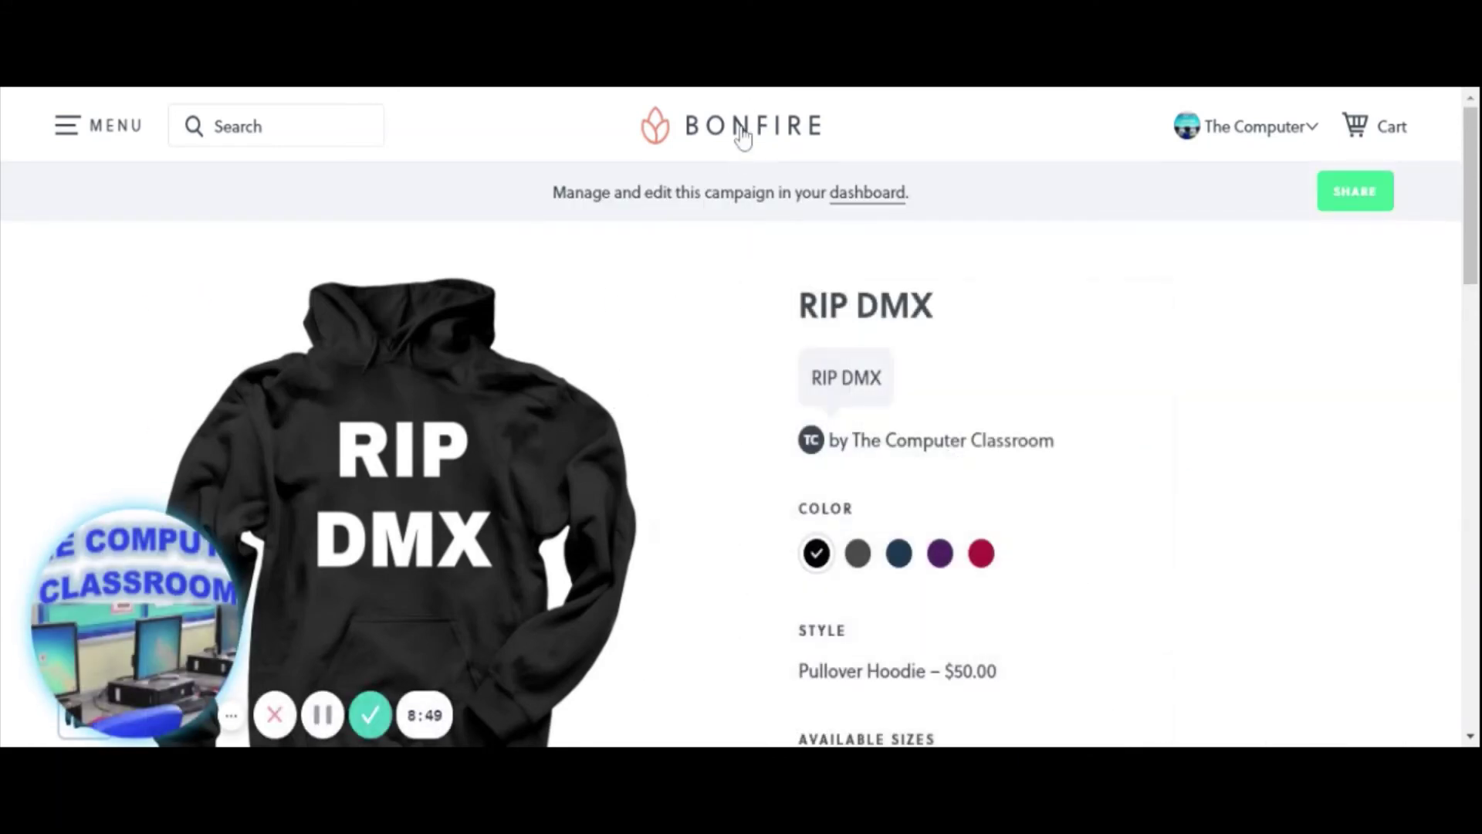
Step: Leave the RIP DMX product page for the account Dashboard, then go to the Store page
left_click(739, 136)
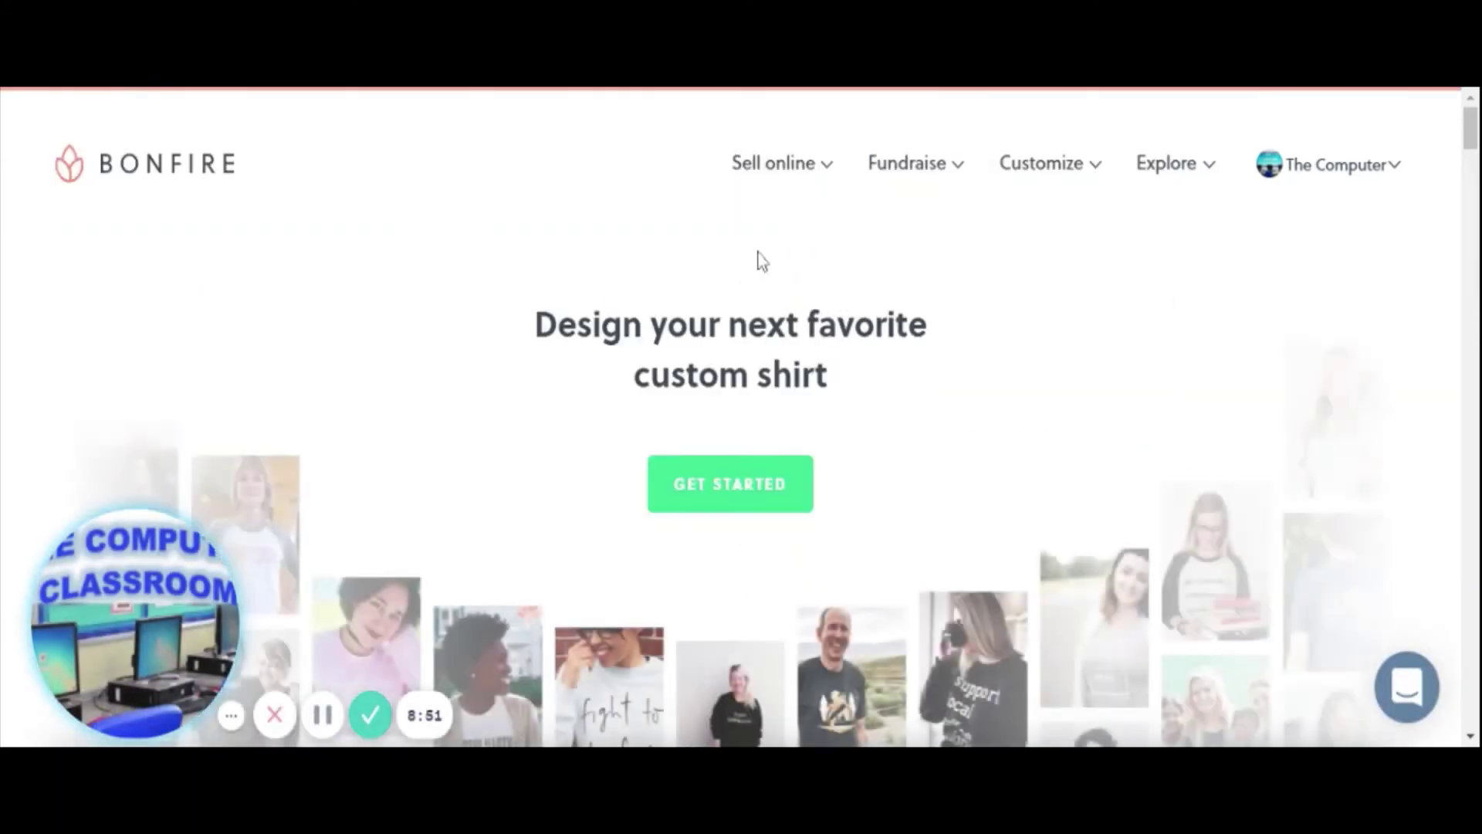
left_click(1305, 176)
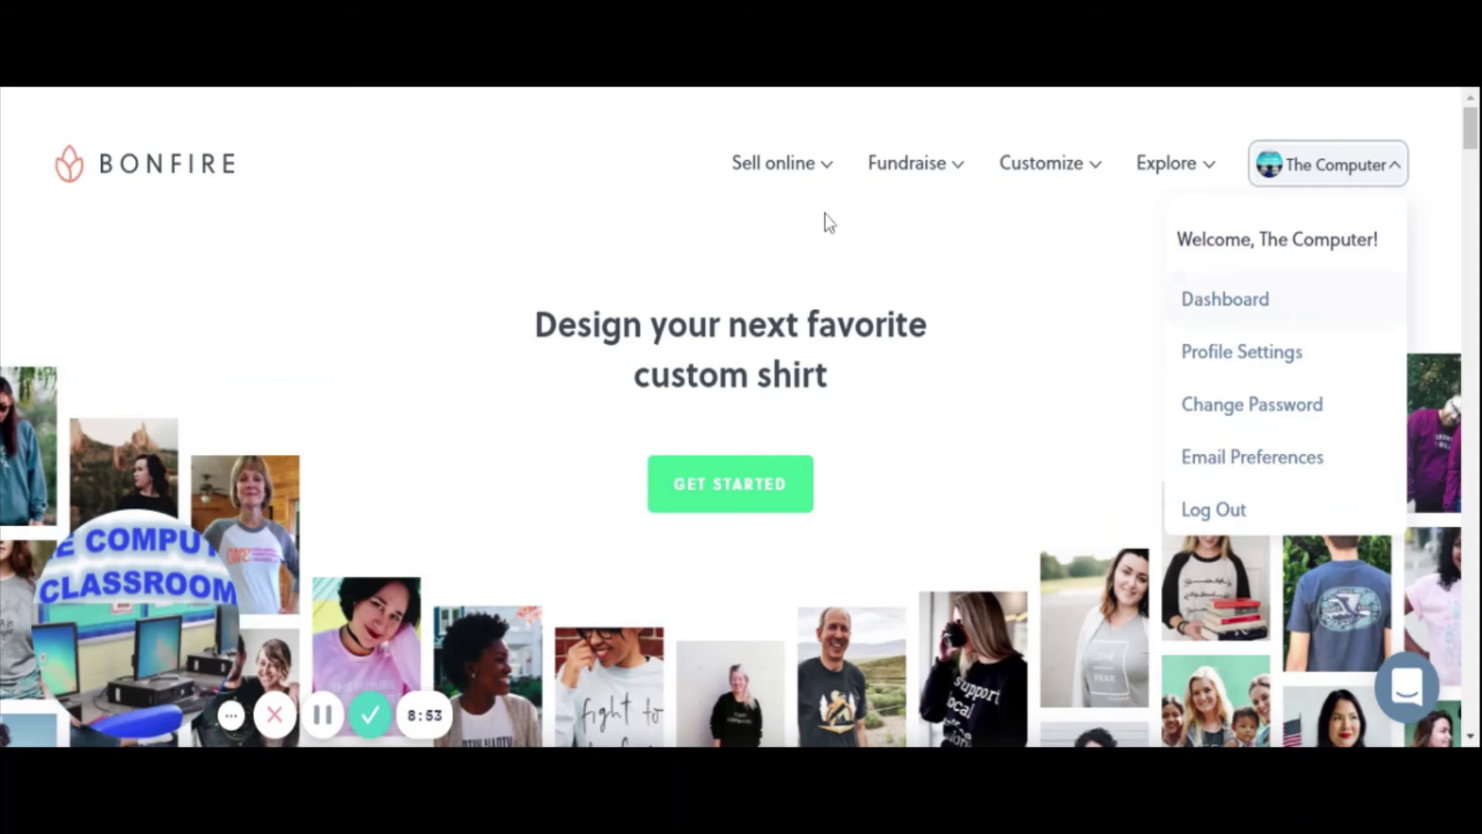
left_click(209, 166)
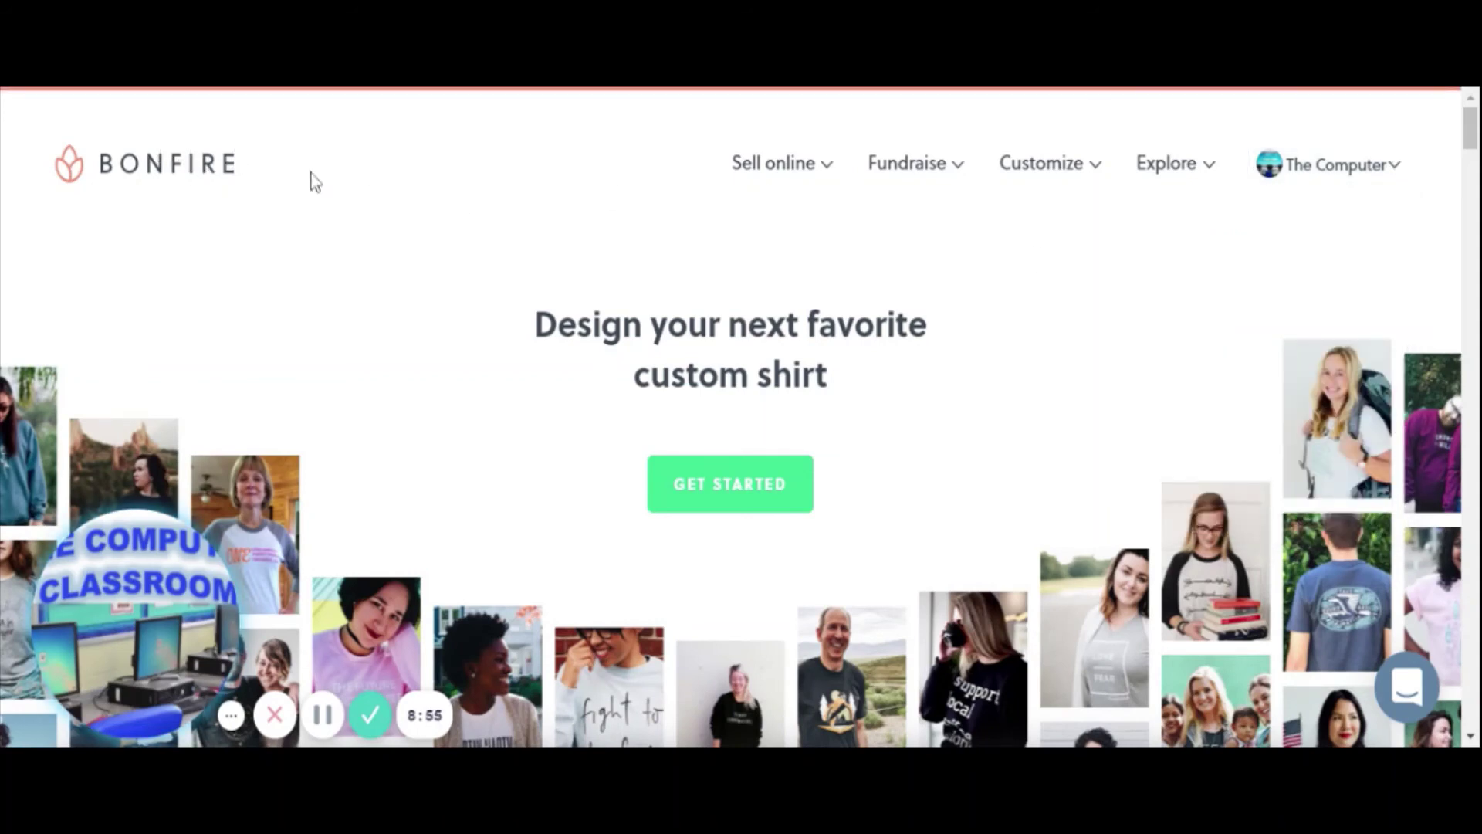
left_click(1333, 163)
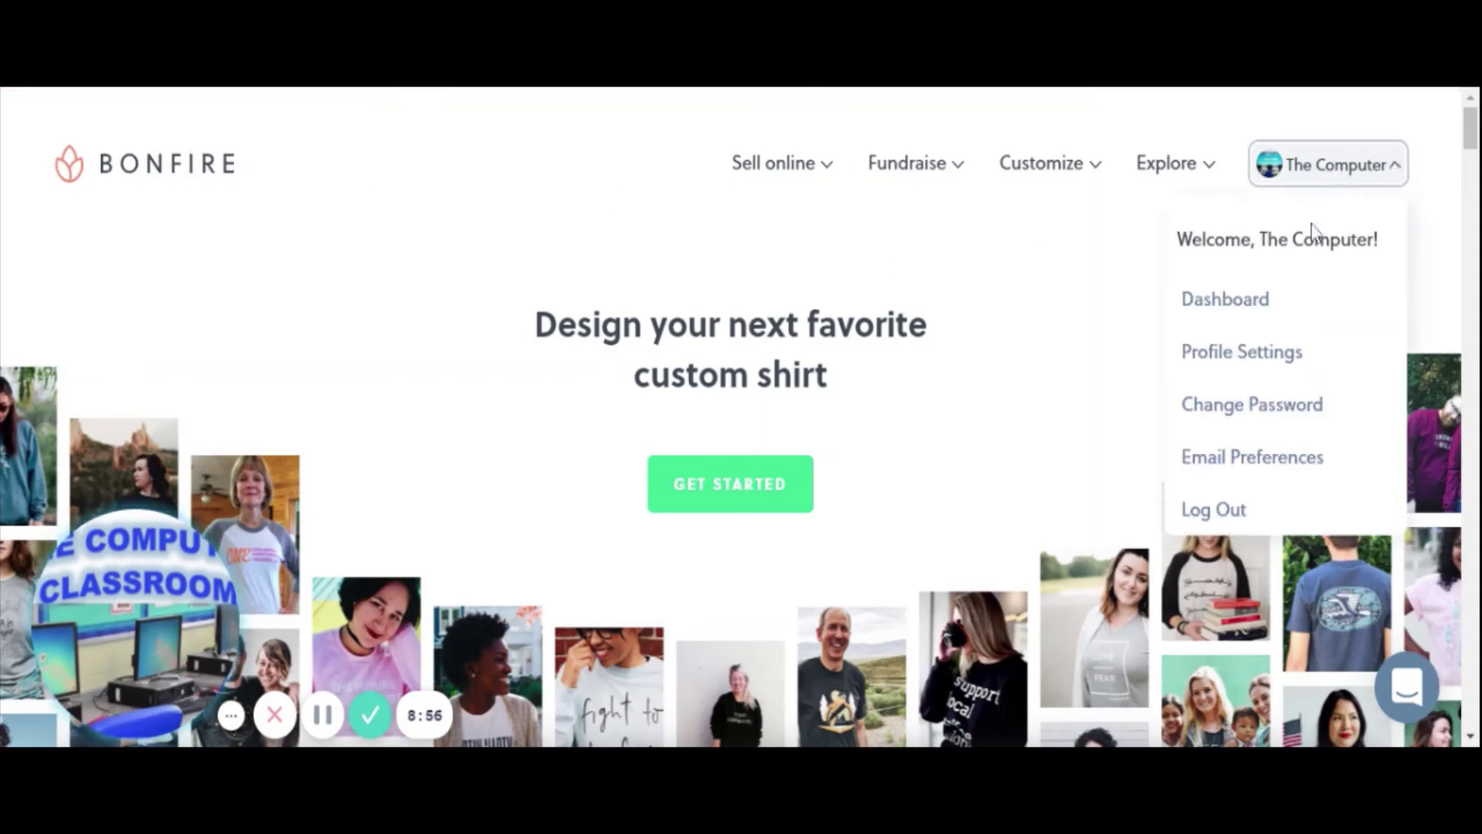
left_click(1239, 313)
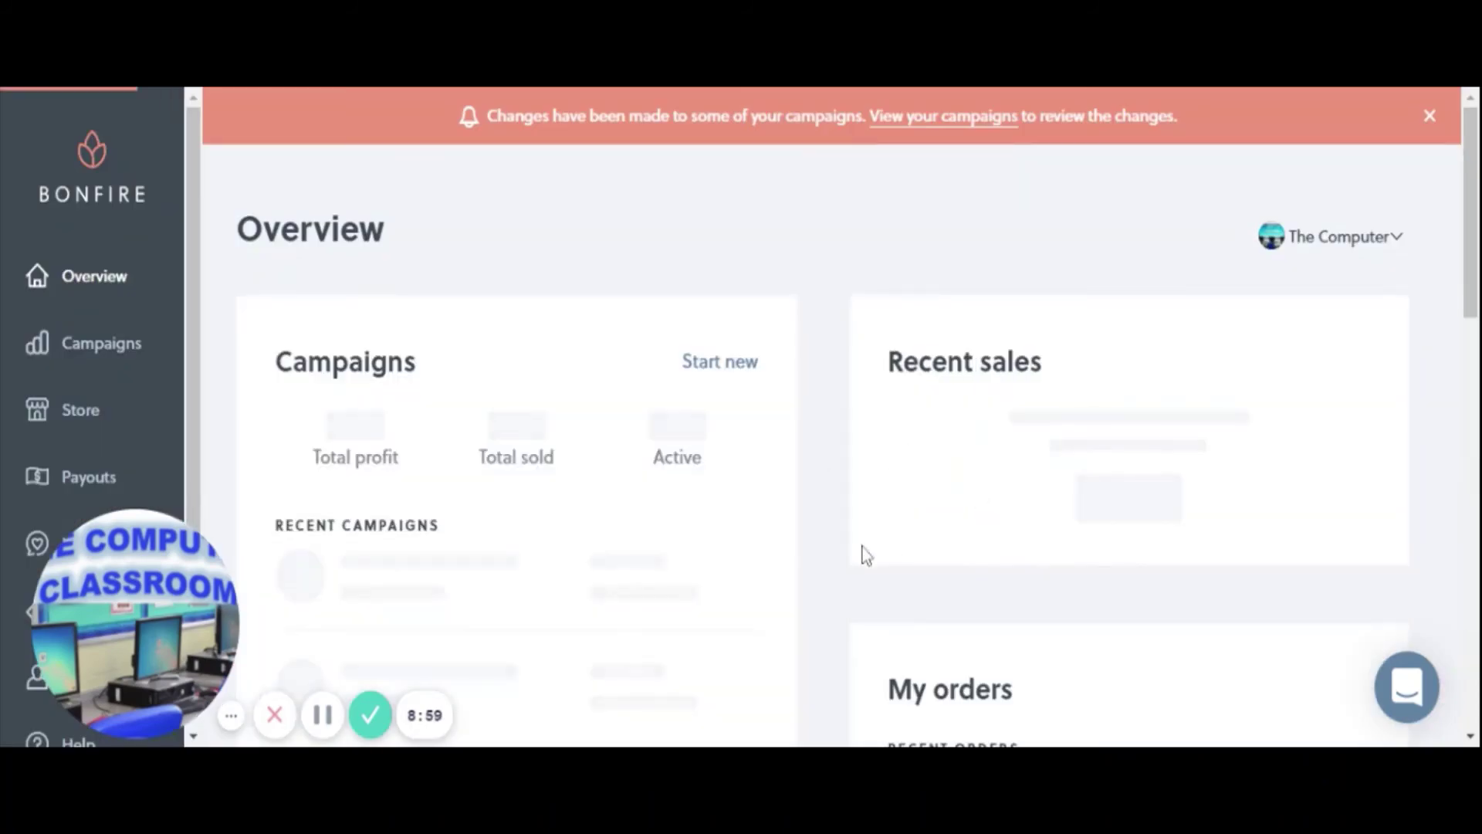
scroll(271, 446, "down", 4)
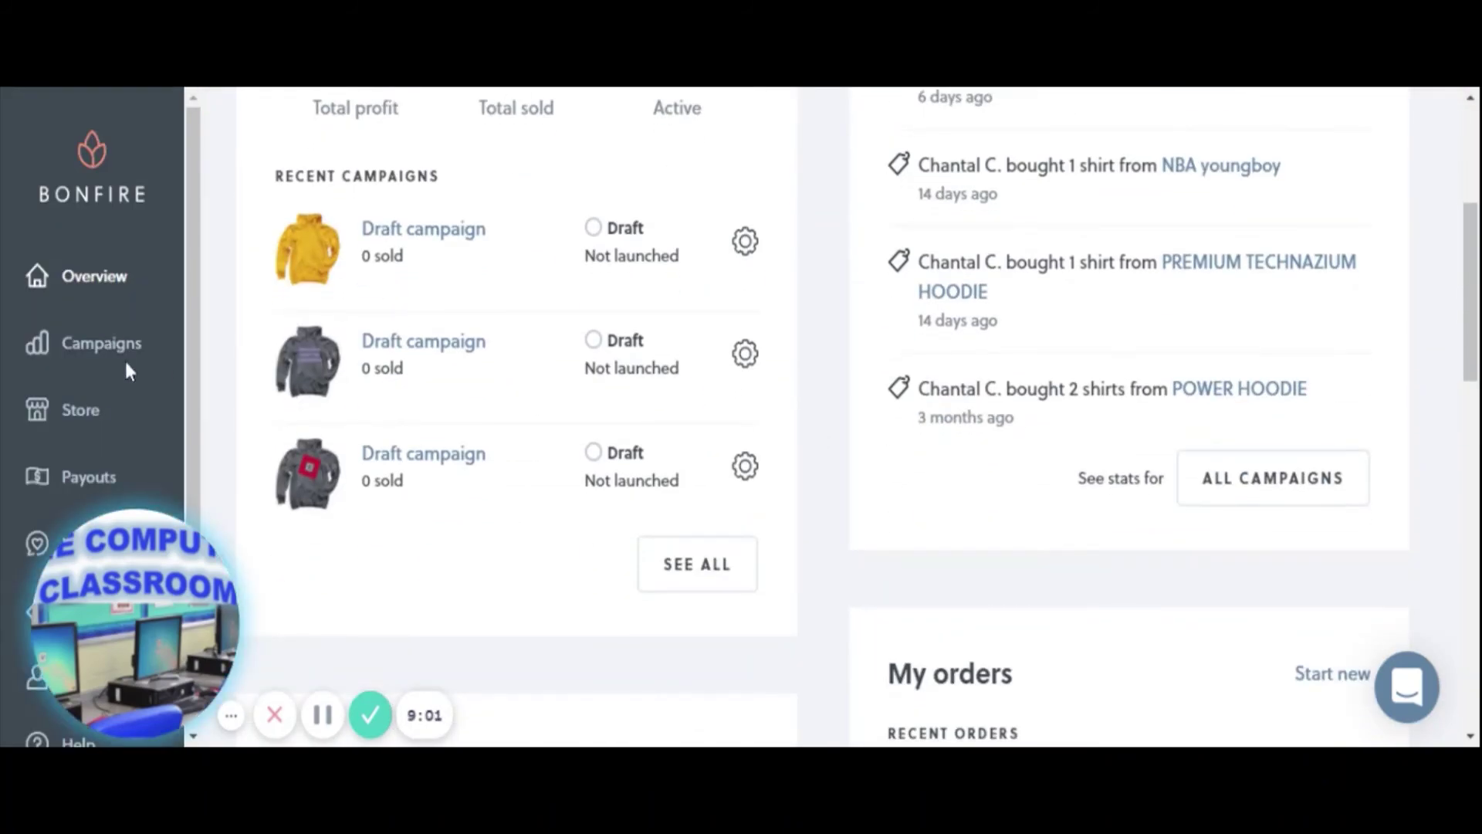
left_click(84, 412)
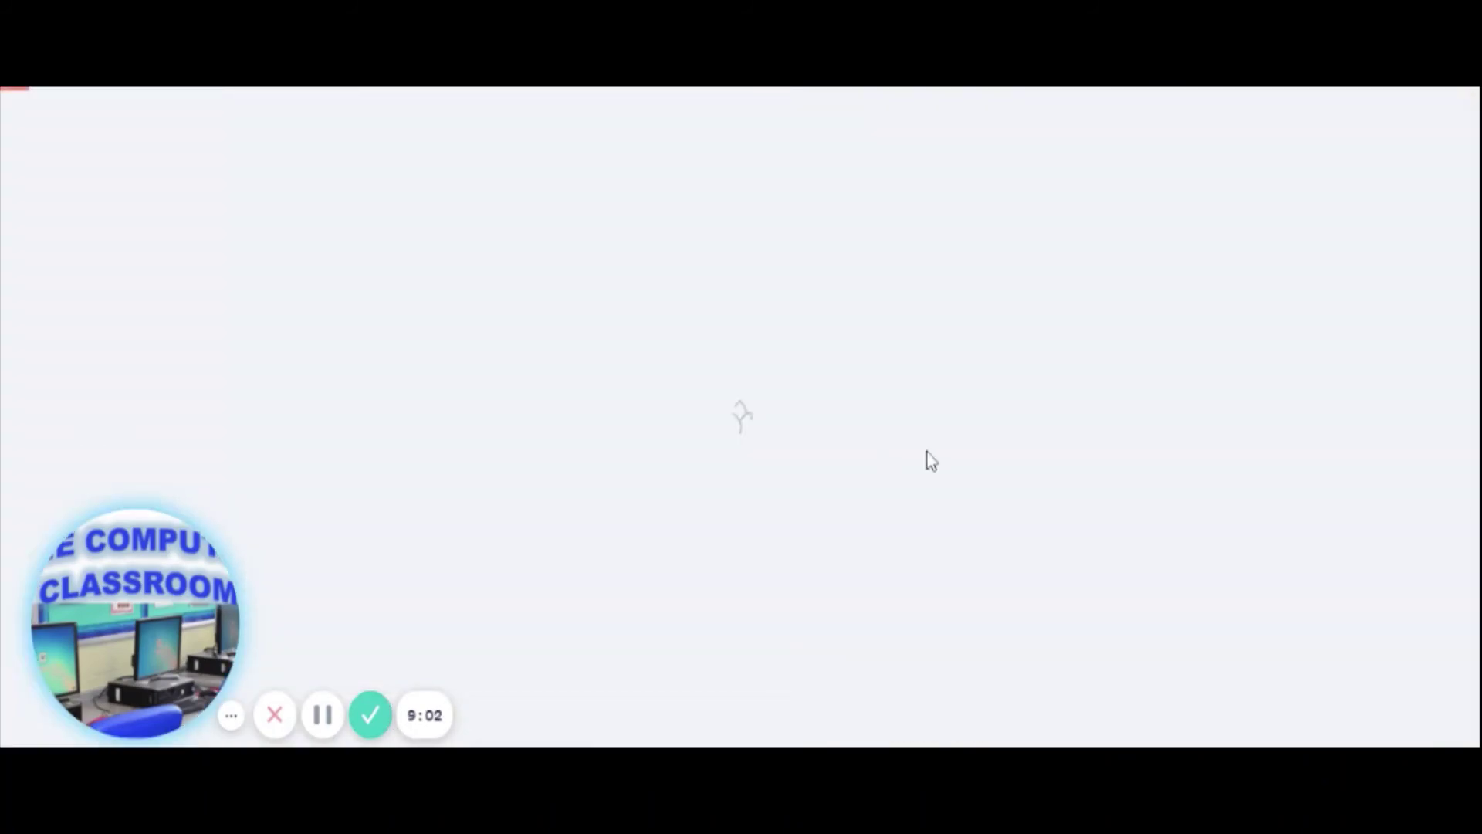
Step: Scroll the store down to the Premium Technazium Hoodie and open its product page
scroll(931, 455, "down", 5)
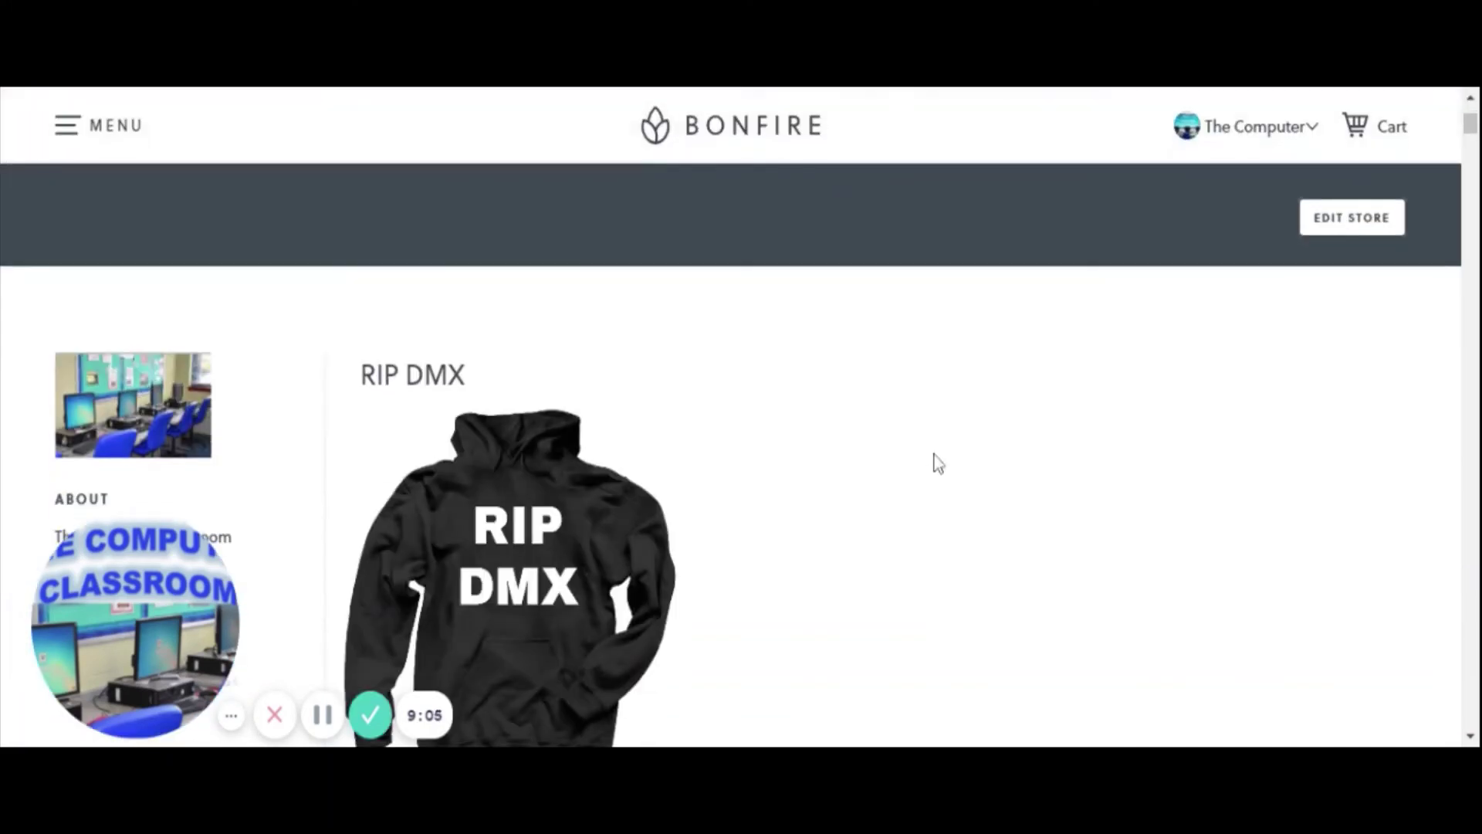
scroll(849, 316, "up", 2)
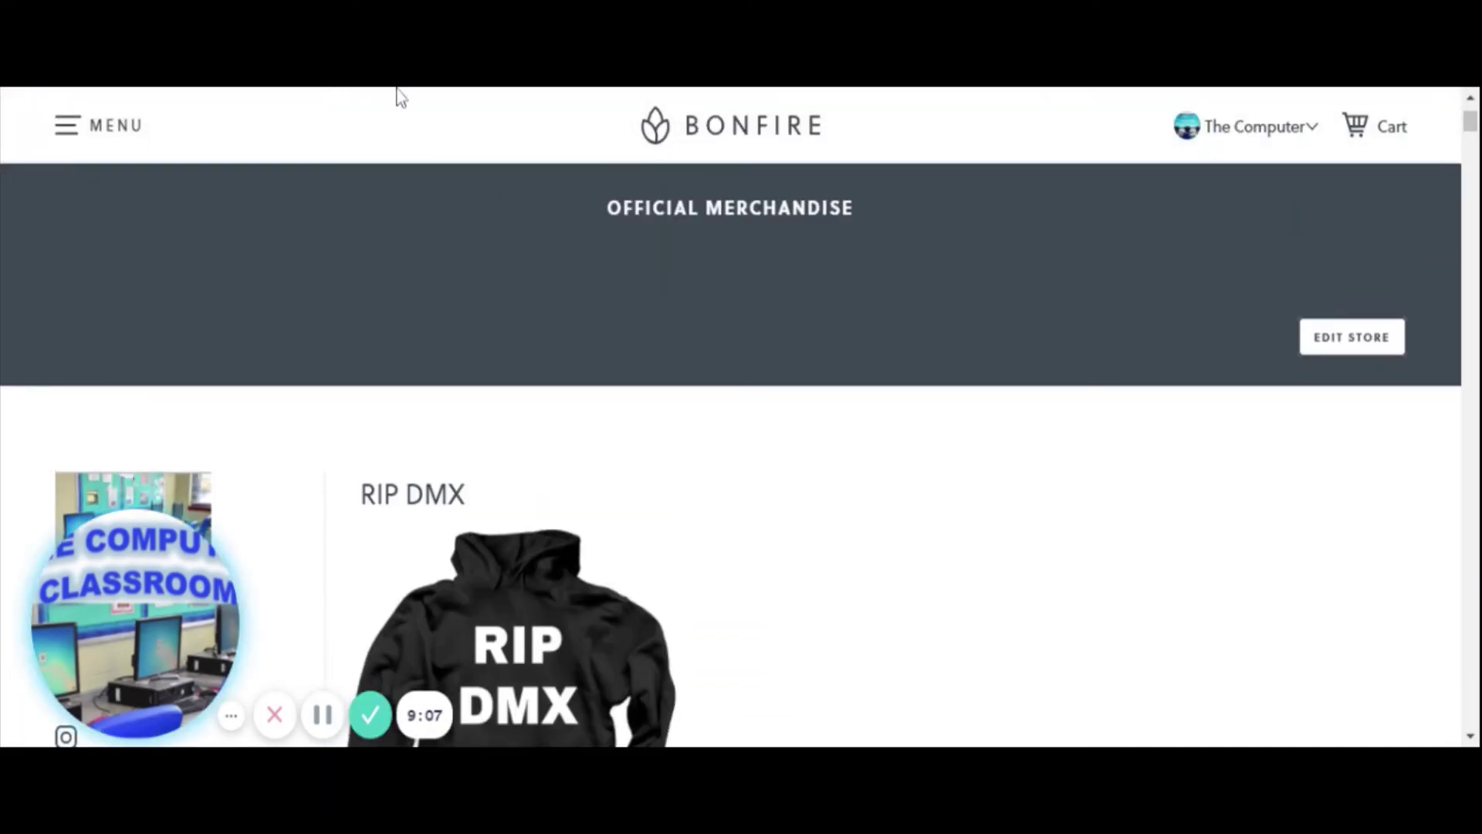
scroll(768, 540, "down", 12)
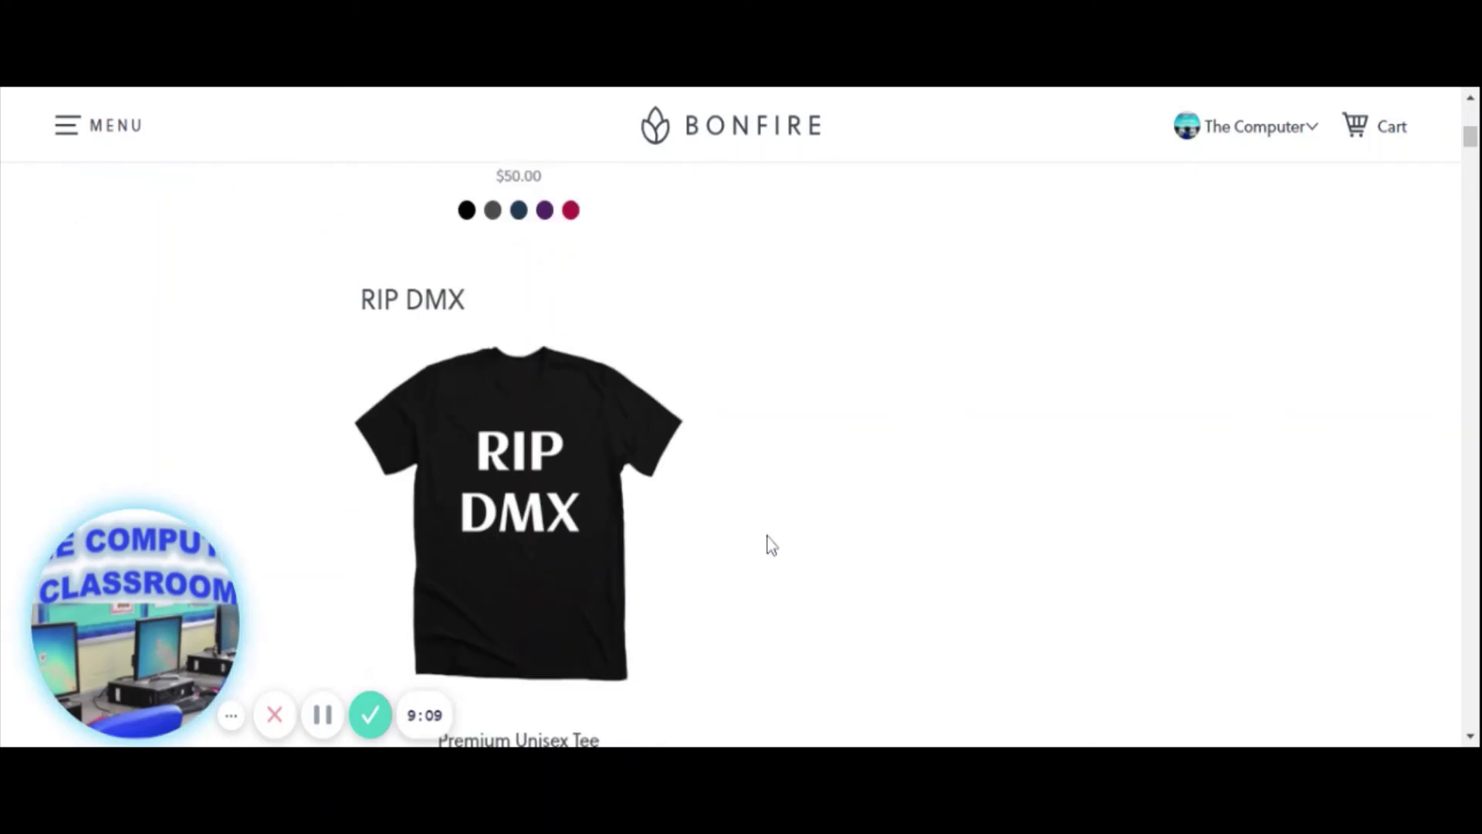
scroll(768, 543, "down", 7)
scroll(764, 540, "down", 3)
scroll(768, 506, "down", 15)
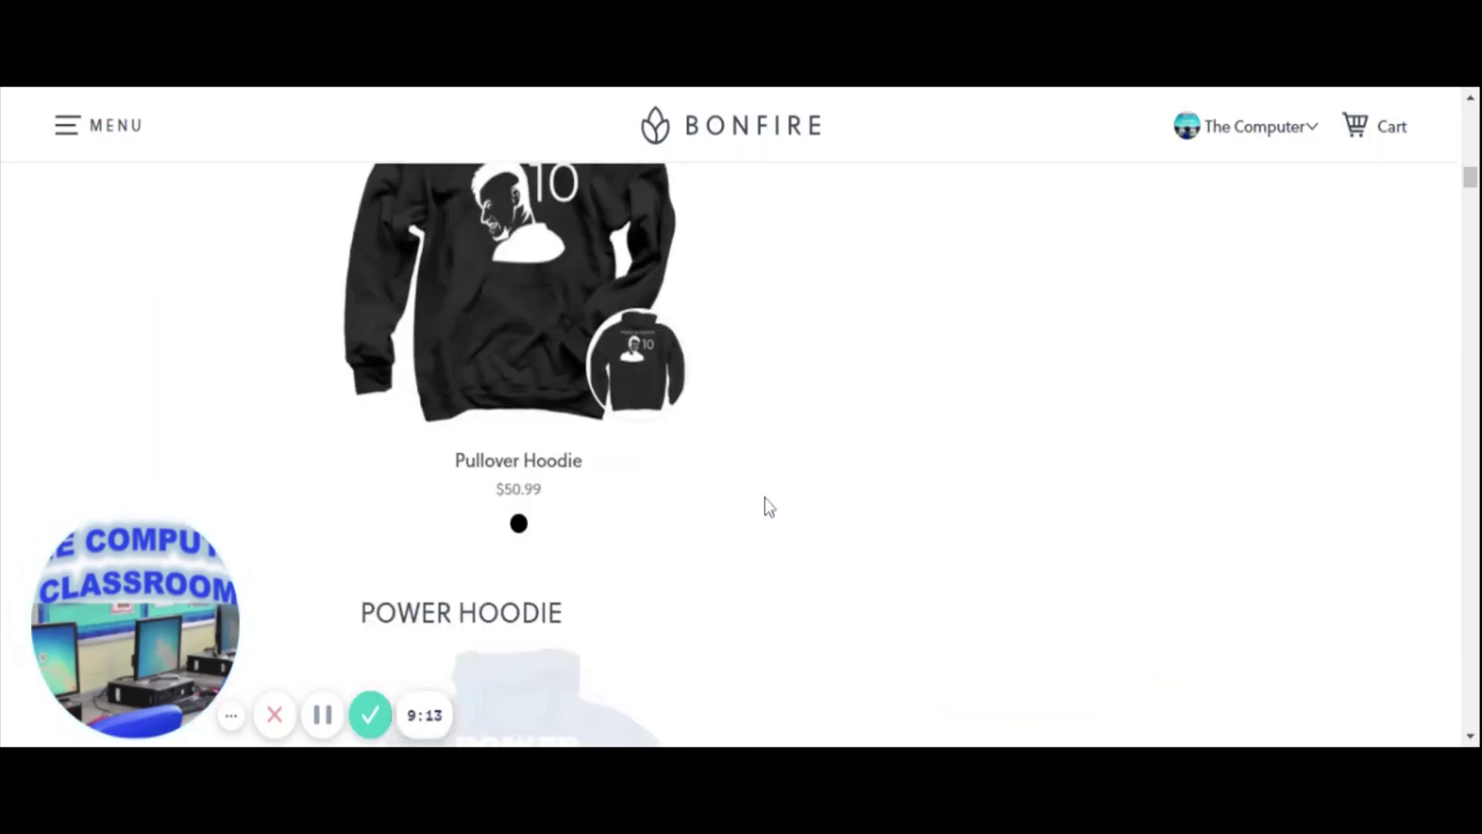
scroll(768, 505, "down", 15)
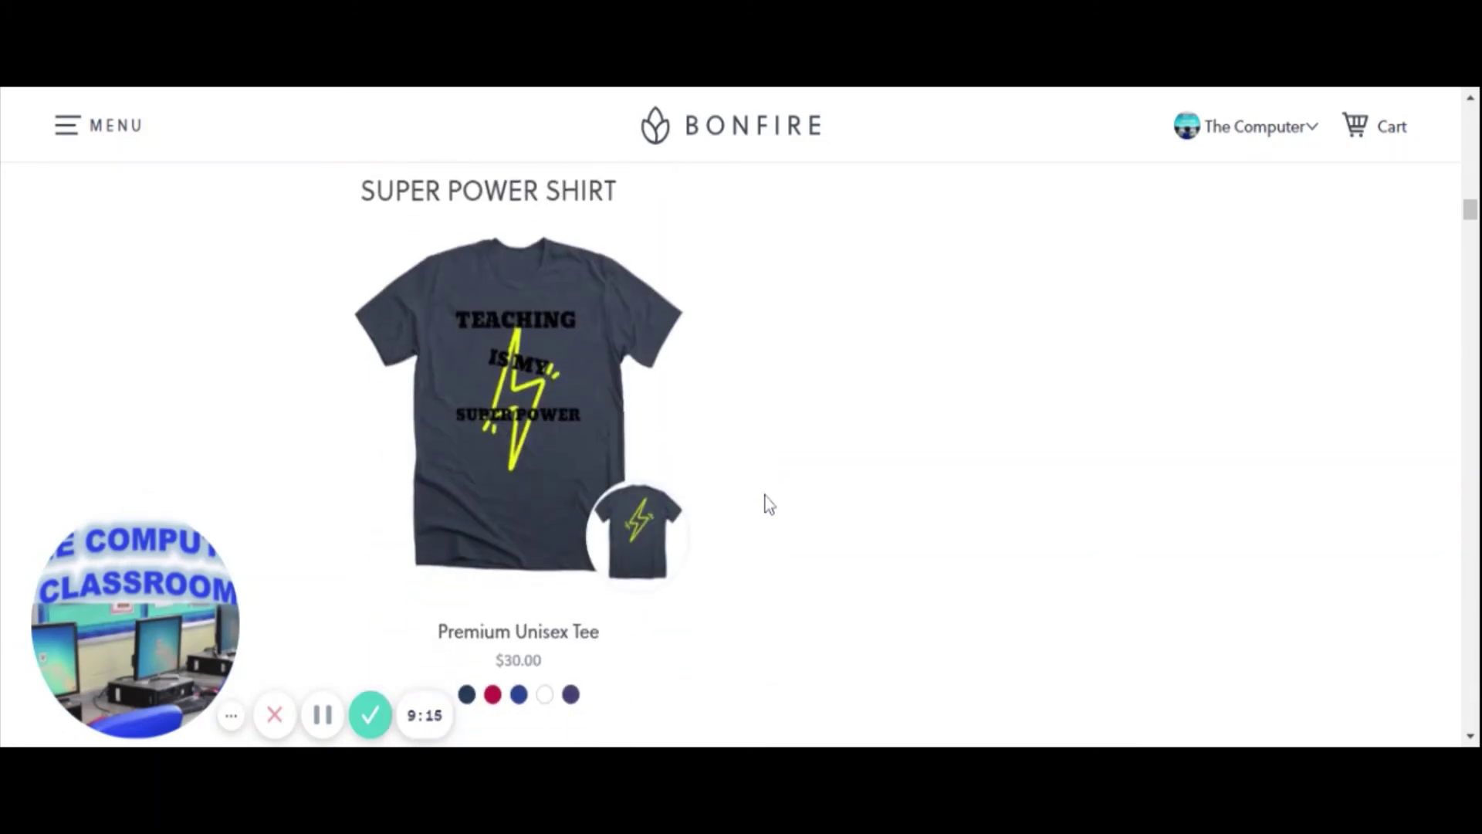
scroll(768, 505, "down", 11)
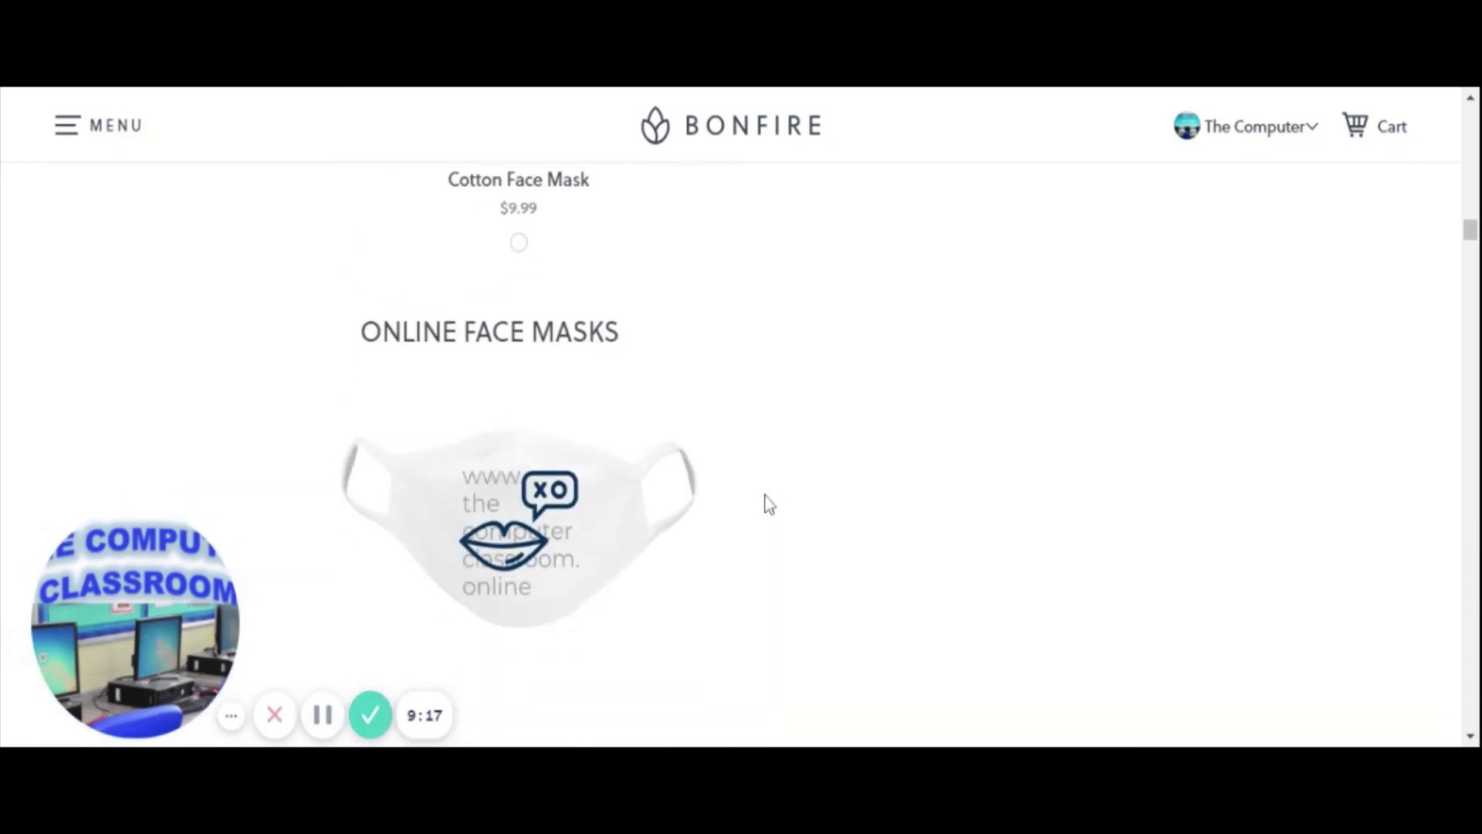
scroll(768, 506, "down", 15)
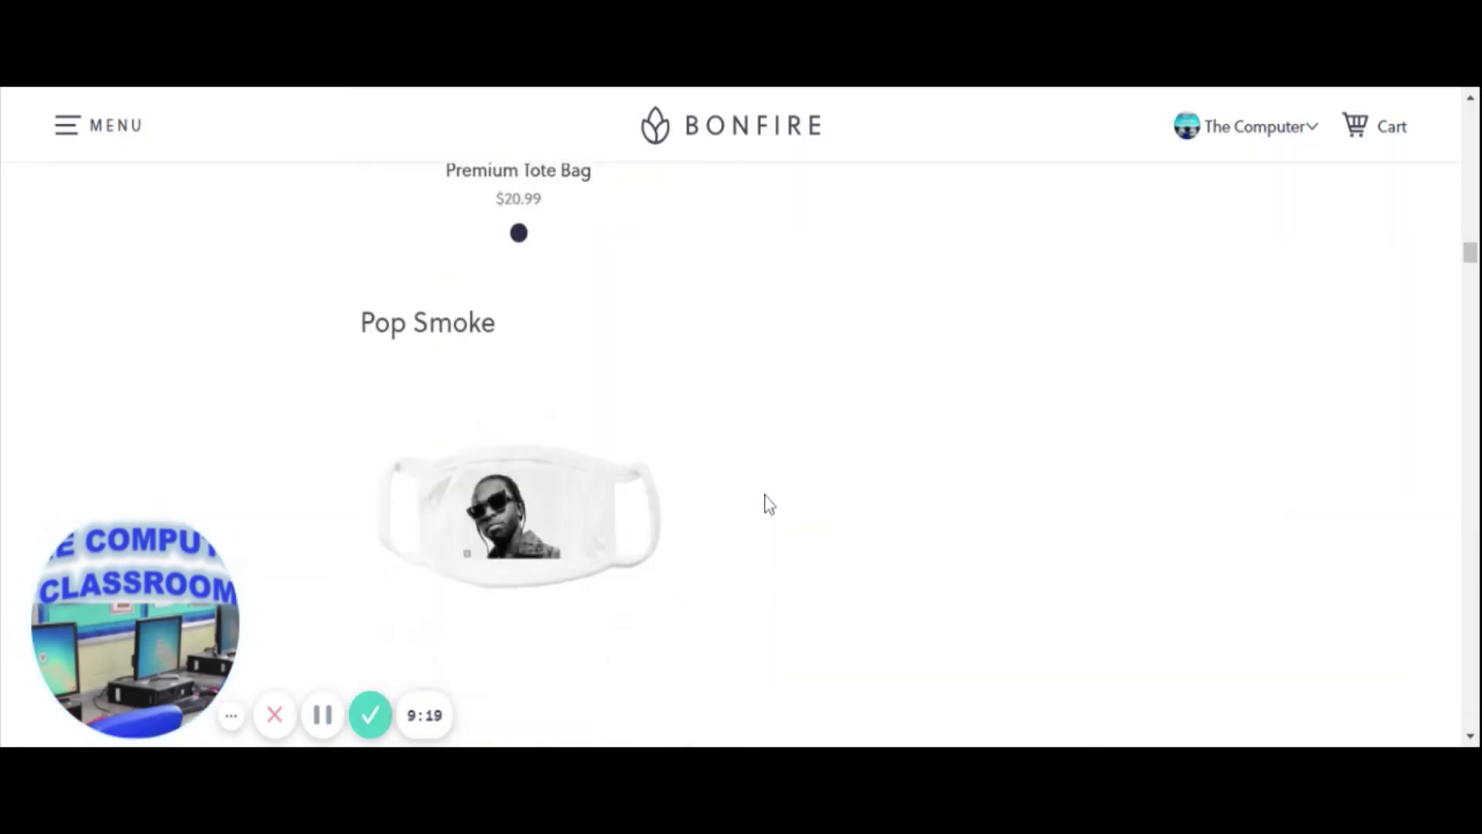
scroll(768, 510, "down", 15)
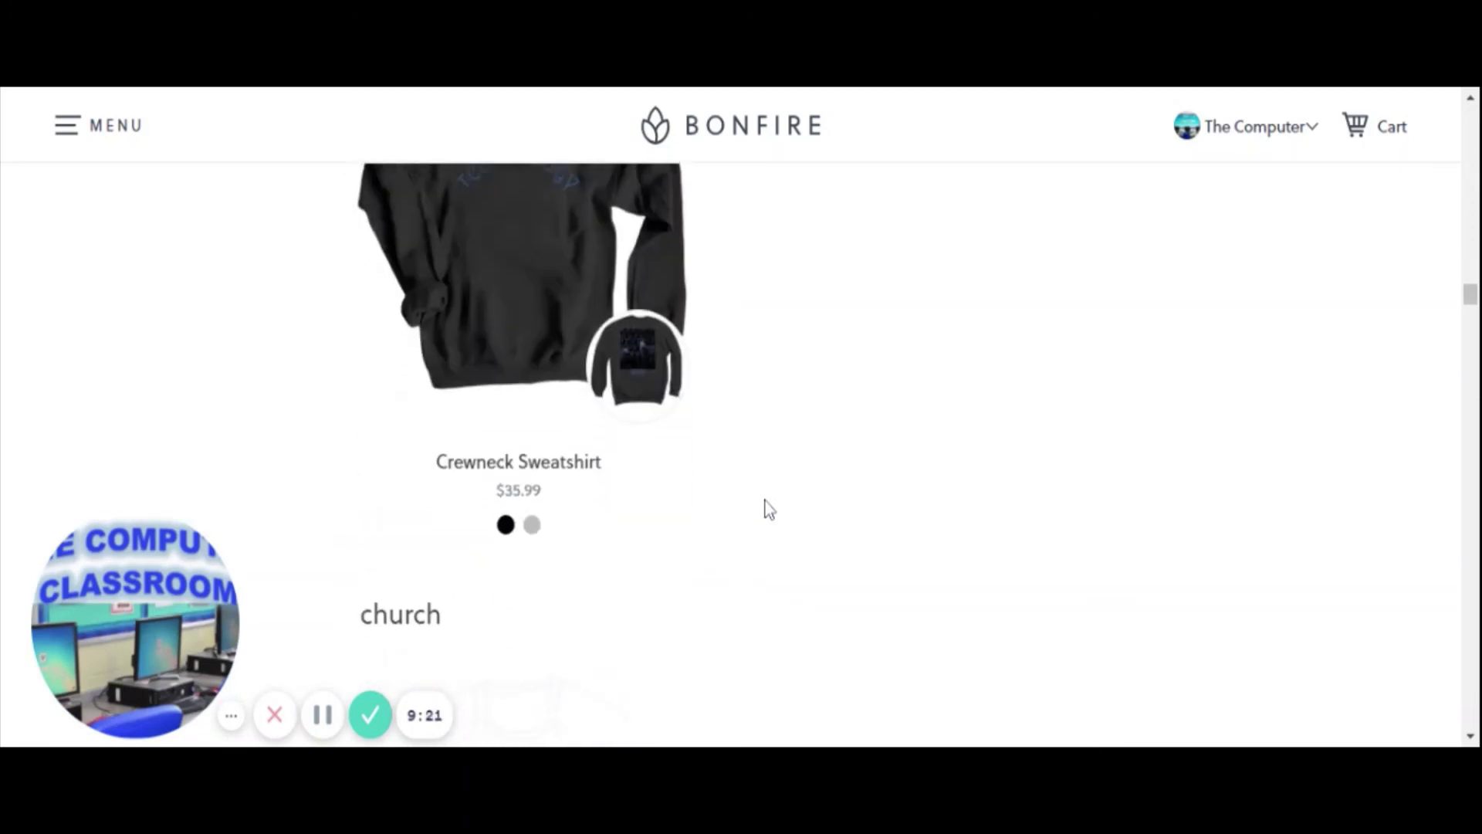
scroll(768, 509, "down", 15)
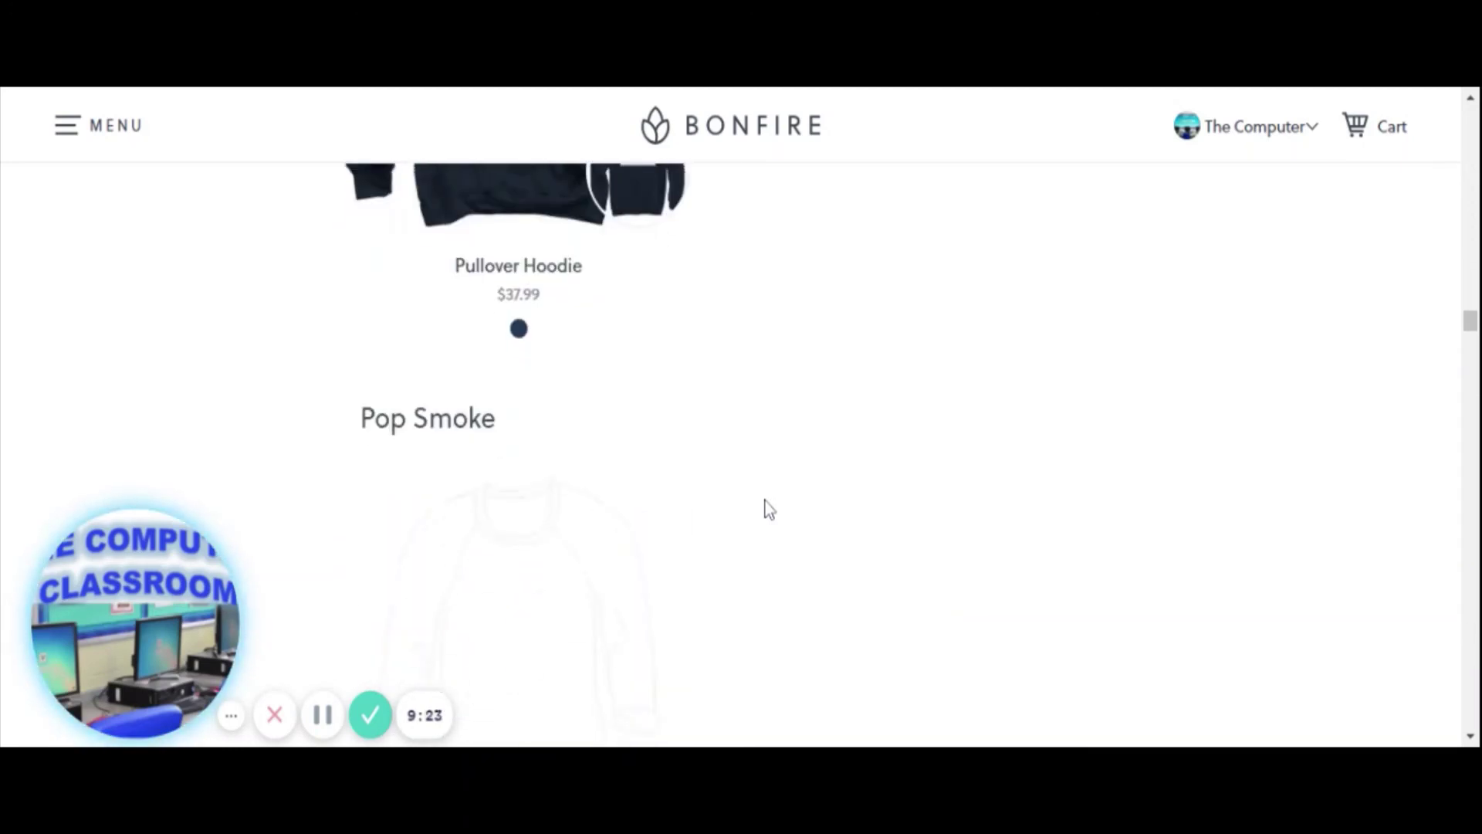
scroll(770, 509, "down", 5)
scroll(769, 510, "down", 12)
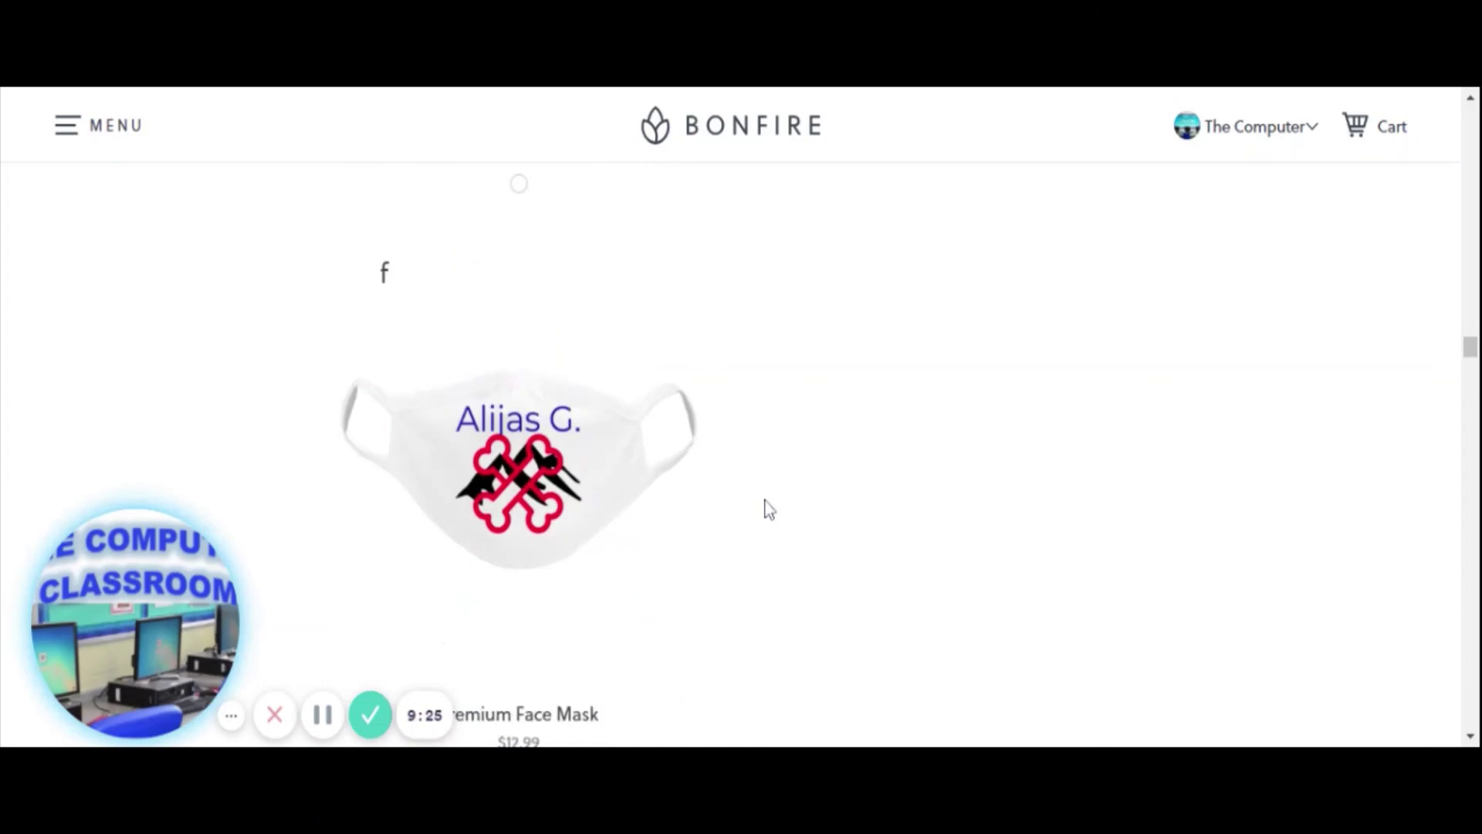
scroll(768, 510, "down", 3)
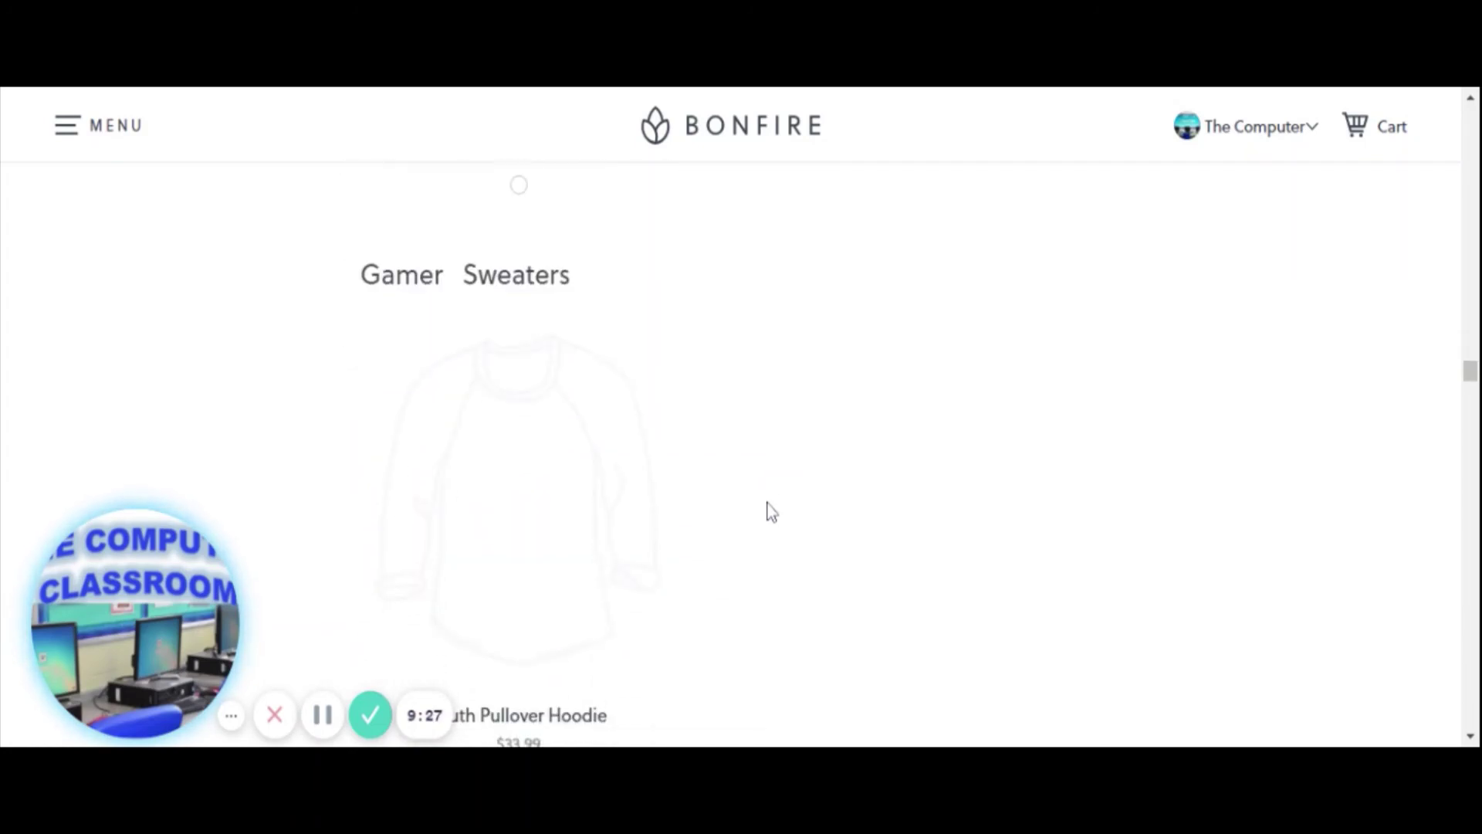
scroll(761, 494, "down", 8)
scroll(479, 369, "up", 5)
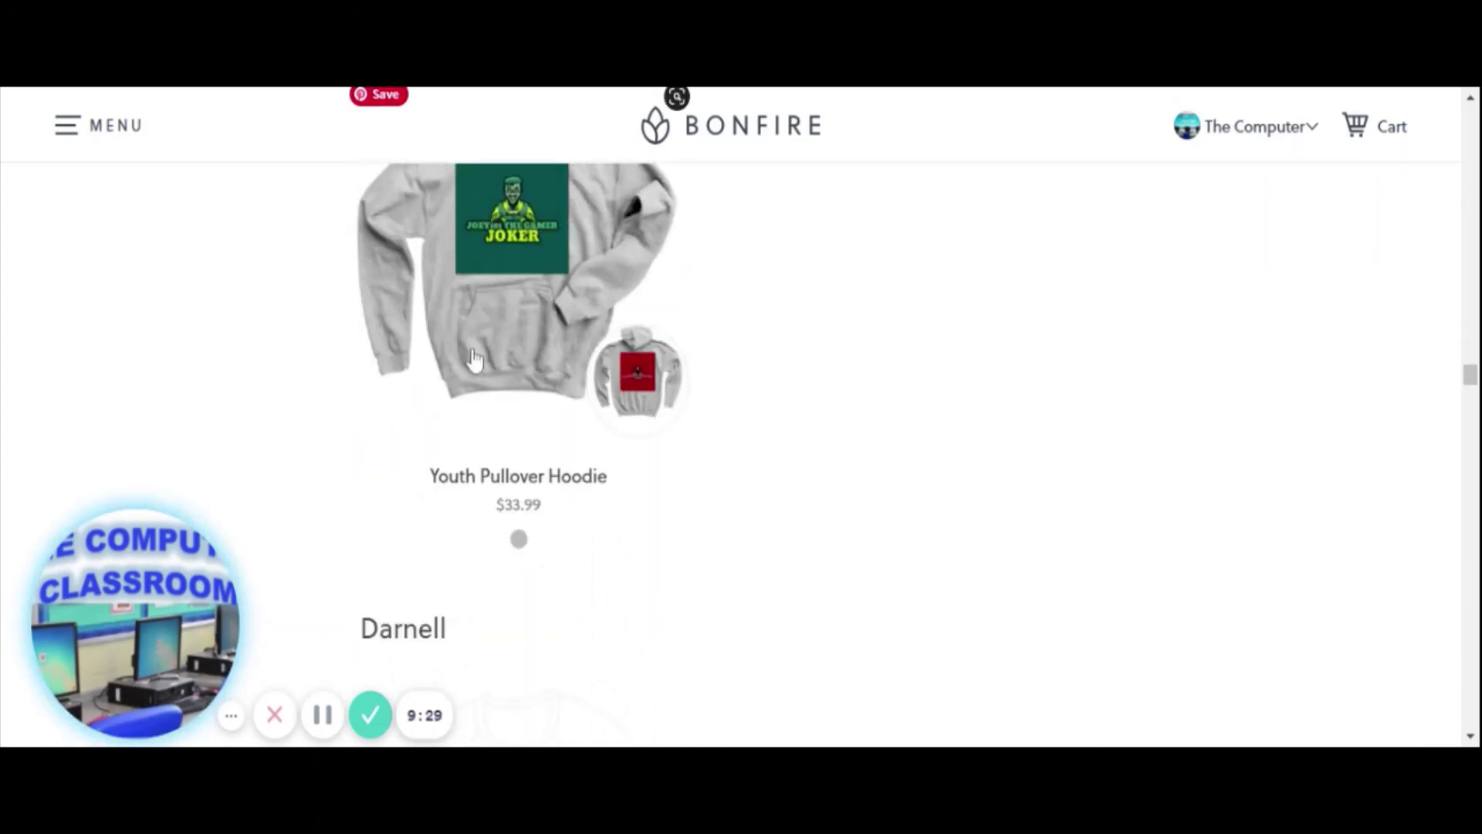
scroll(715, 595, "down", 8)
scroll(581, 403, "up", 3)
scroll(700, 531, "down", 8)
scroll(701, 531, "down", 2)
scroll(473, 420, "up", 3)
scroll(543, 522, "down", 2)
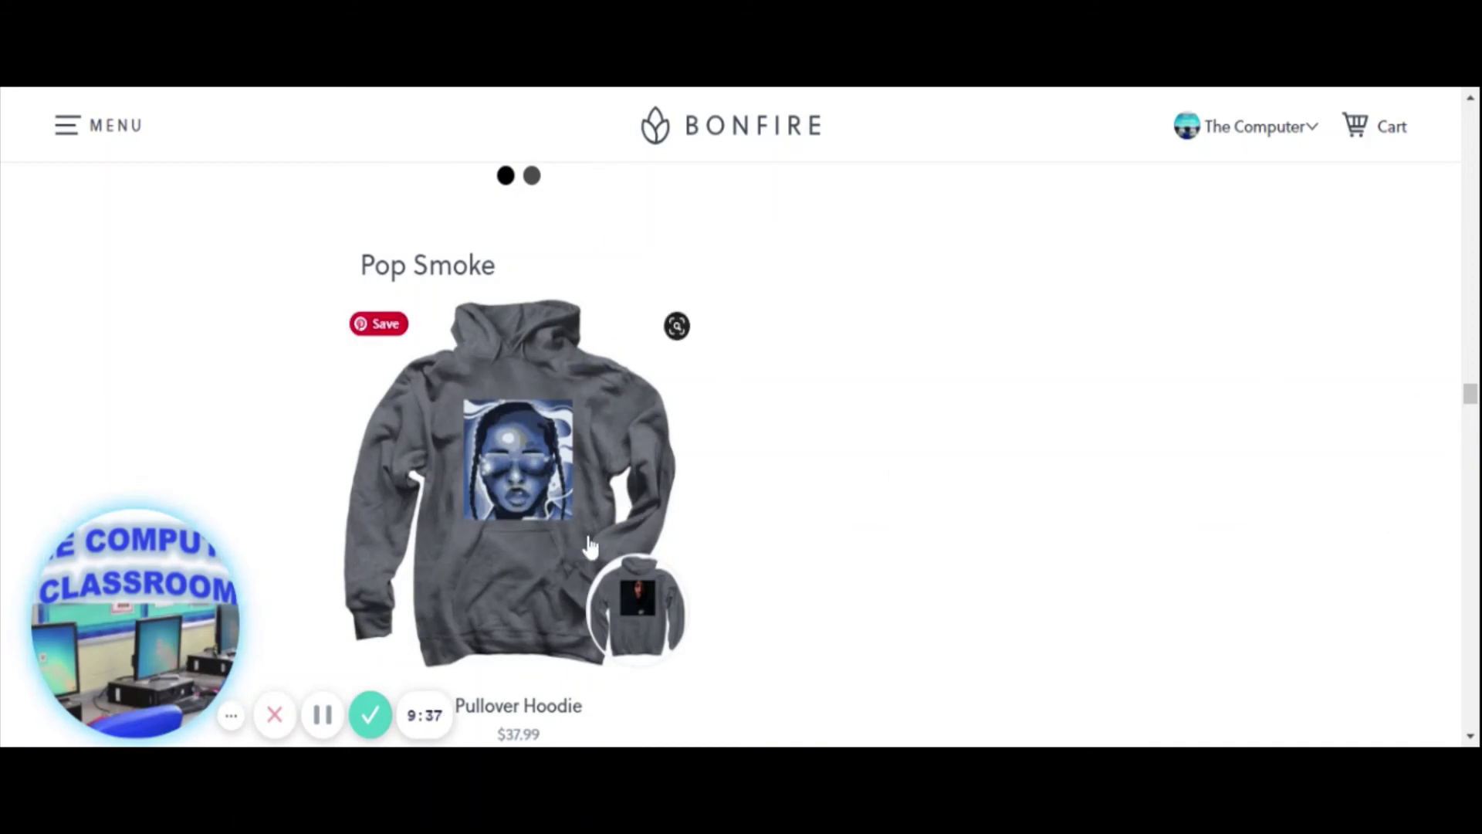
scroll(646, 560, "down", 8)
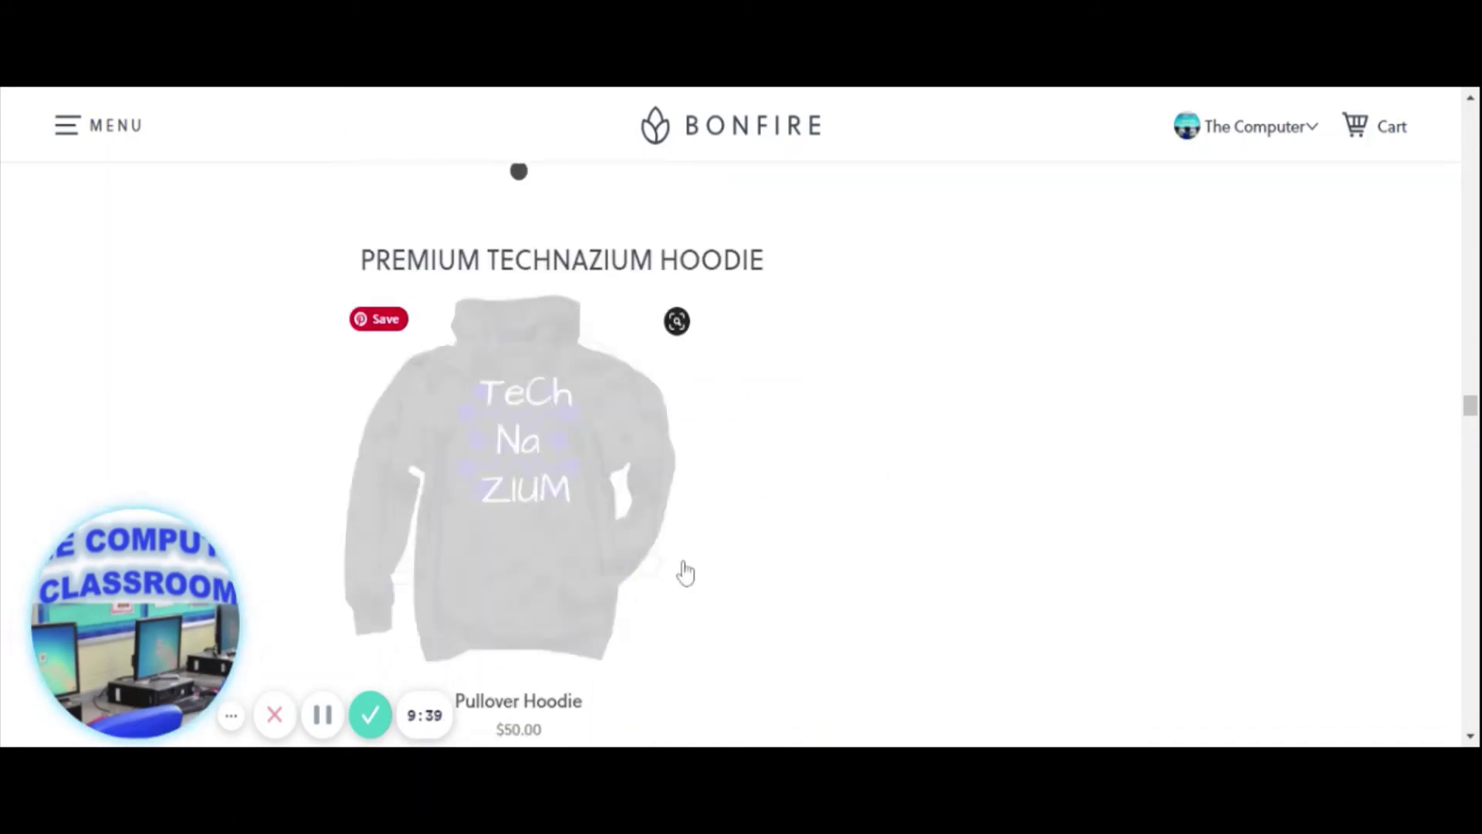
scroll(579, 440, "down", 3)
scroll(564, 344, "up", 3)
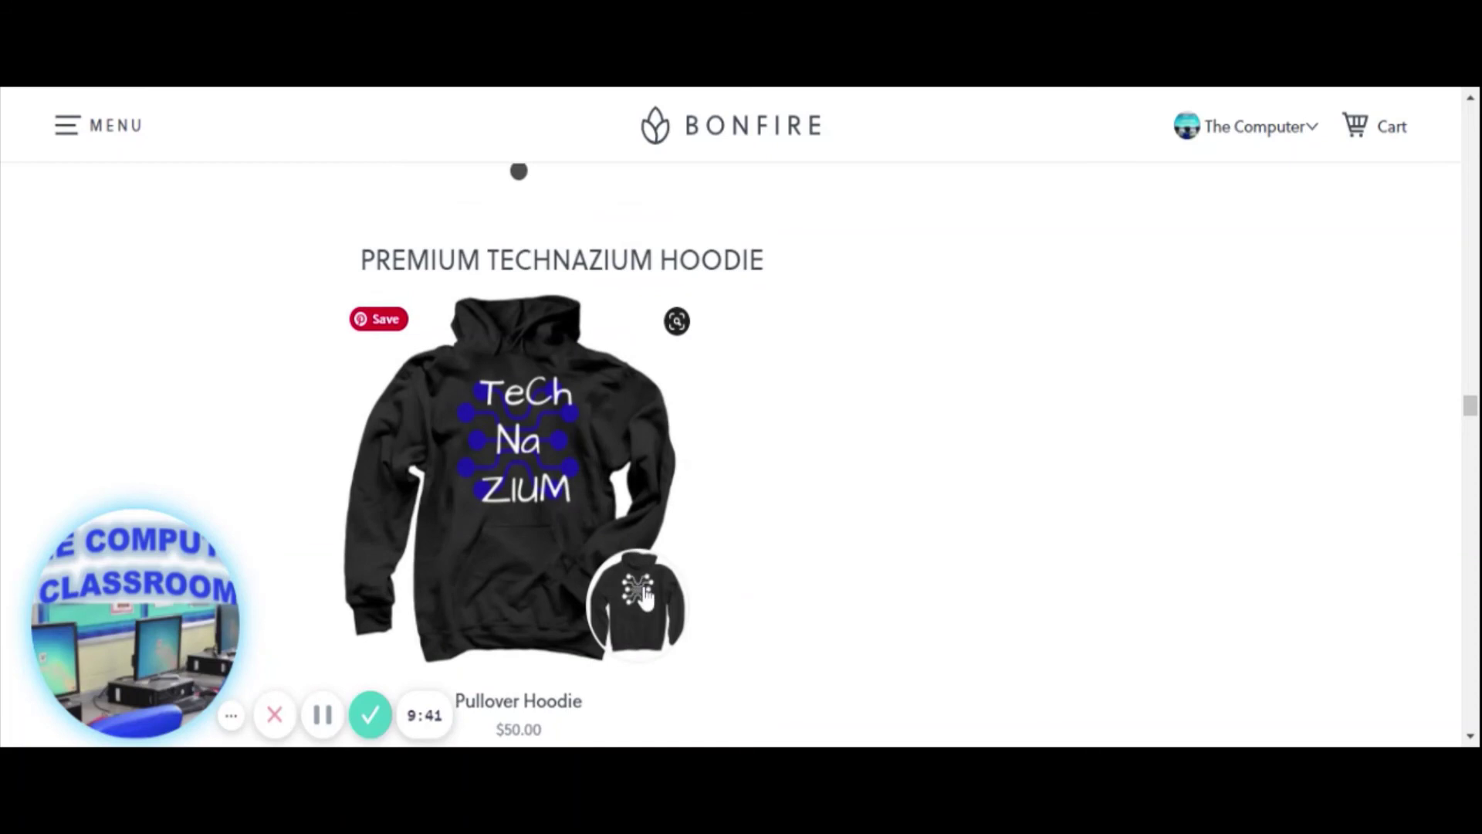
left_click(645, 598)
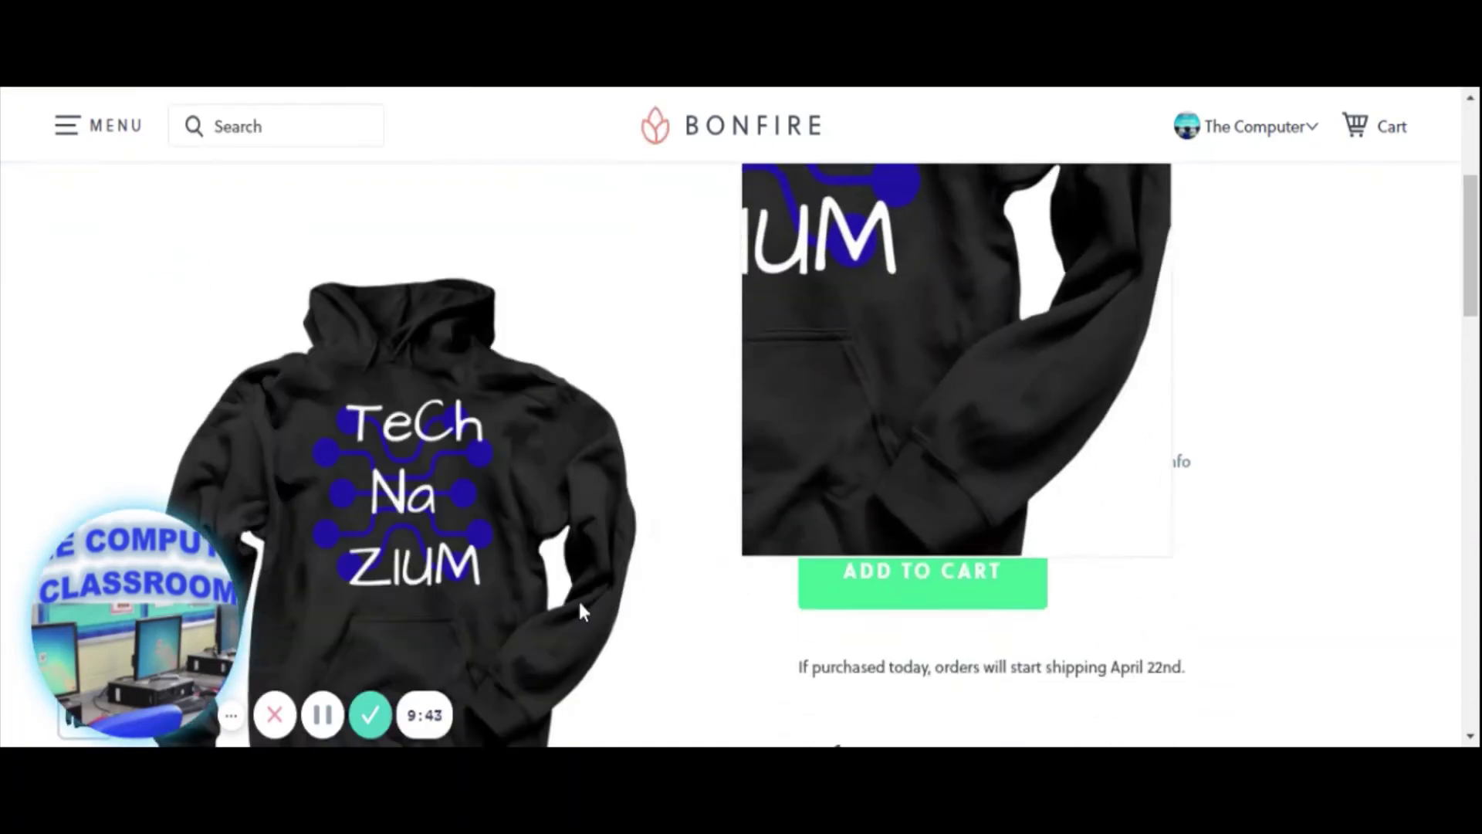
Step: Show the Back view of the Premium Technazium Hoodie
scroll(596, 488, "down", 6)
left_click(94, 326)
scroll(460, 434, "up", 6)
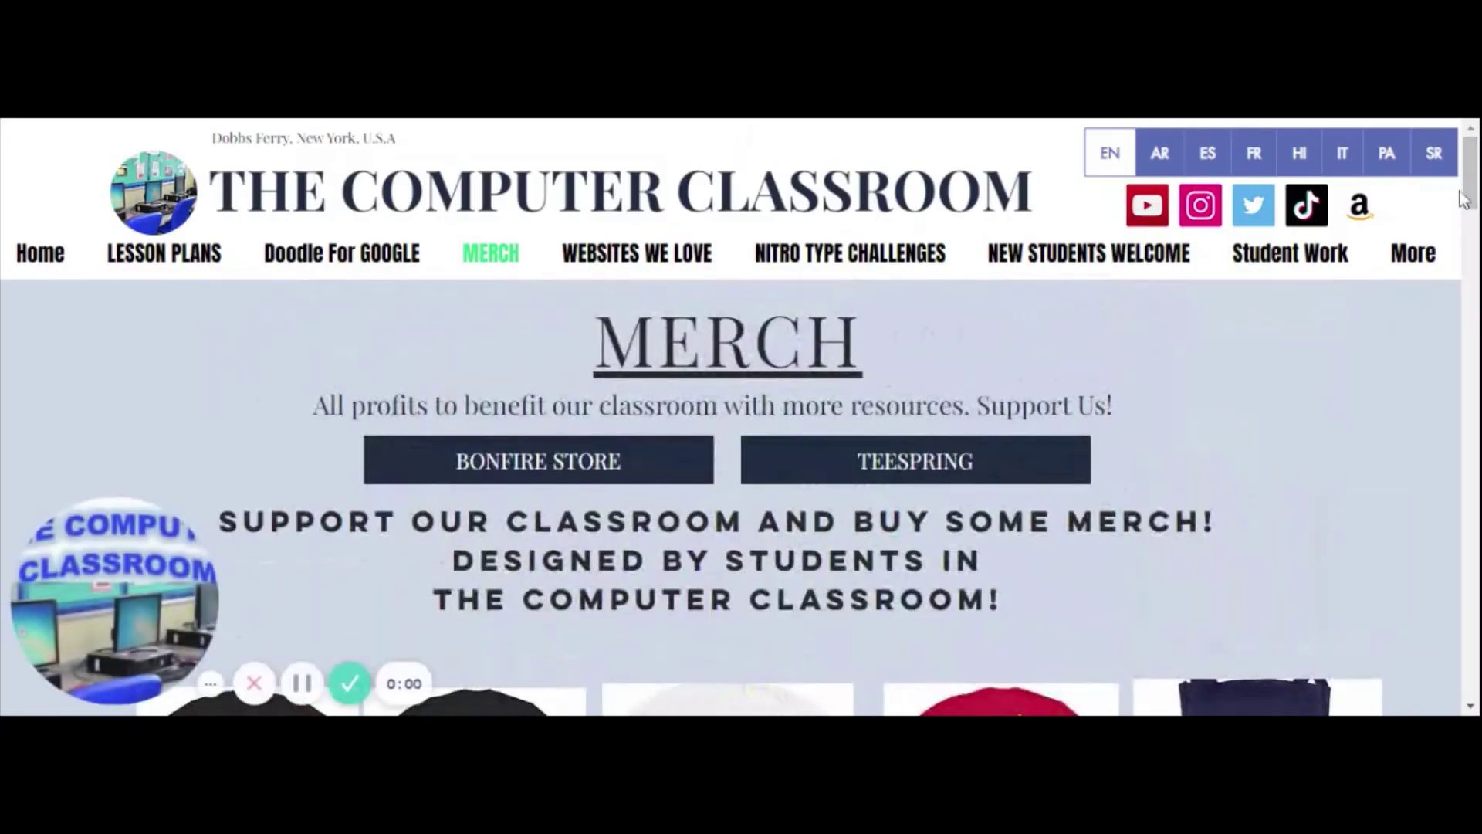
Step: Bring up The Computer Classroom website's MERCH page of student-designed products
mouse_move(1429, 255)
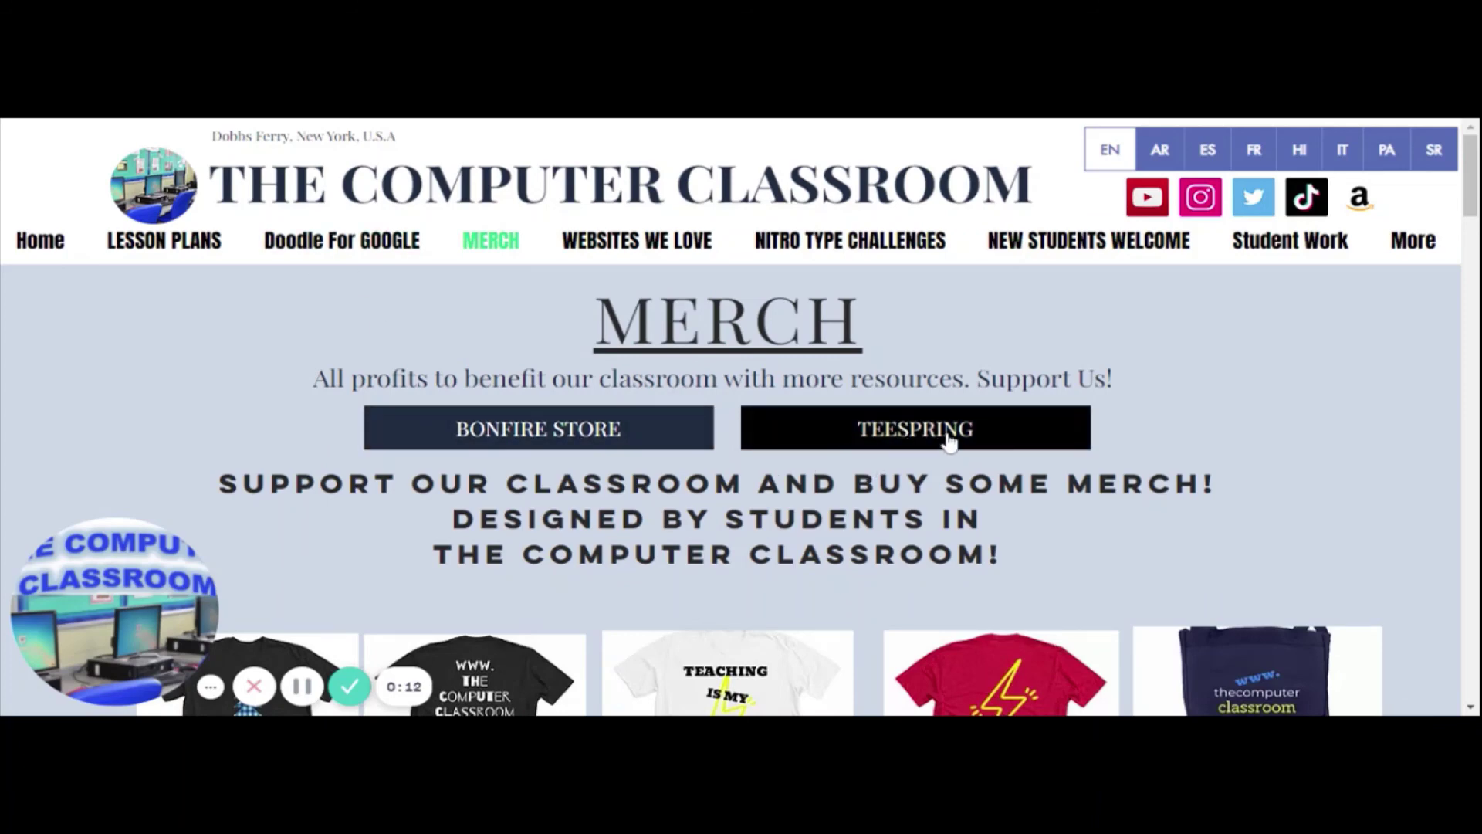
Step: Scroll the Merch grid to the last row showing the black RIP DMX tee
scroll(772, 432, "down", 3)
scroll(629, 421, "up", 3)
scroll(614, 442, "down", 8)
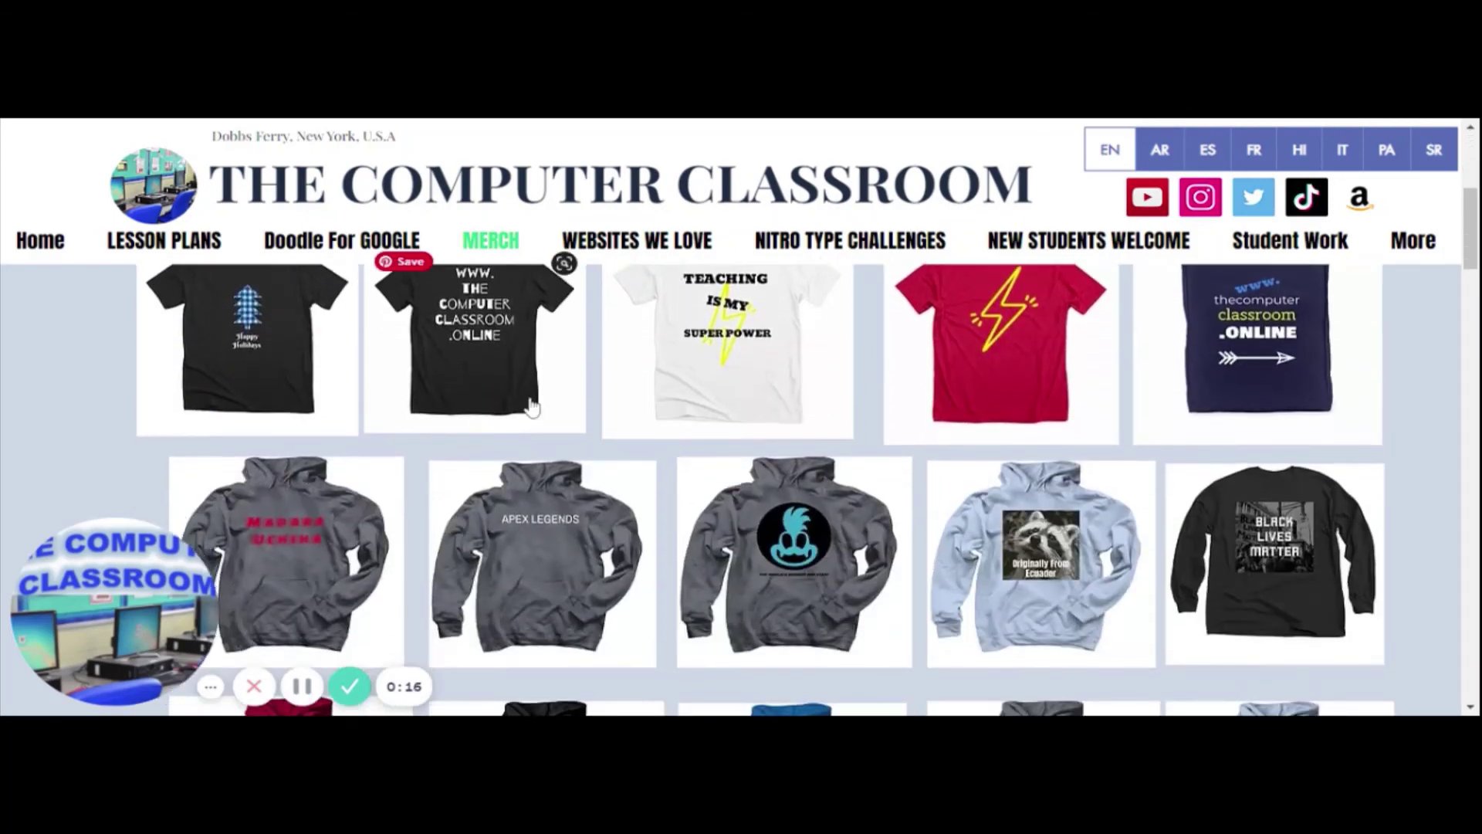
scroll(794, 423, "down", 10)
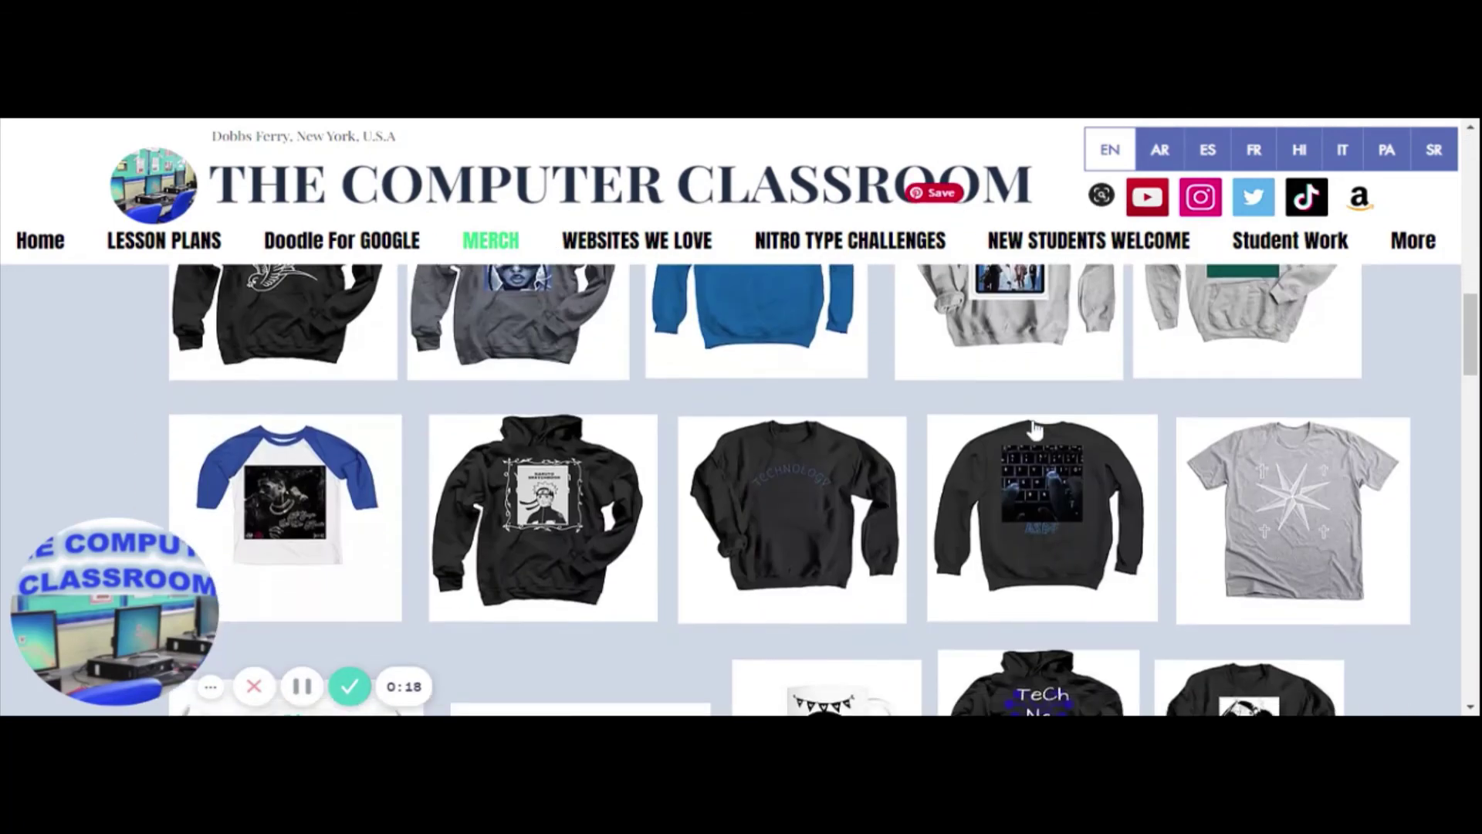
scroll(1035, 432, "down", 10)
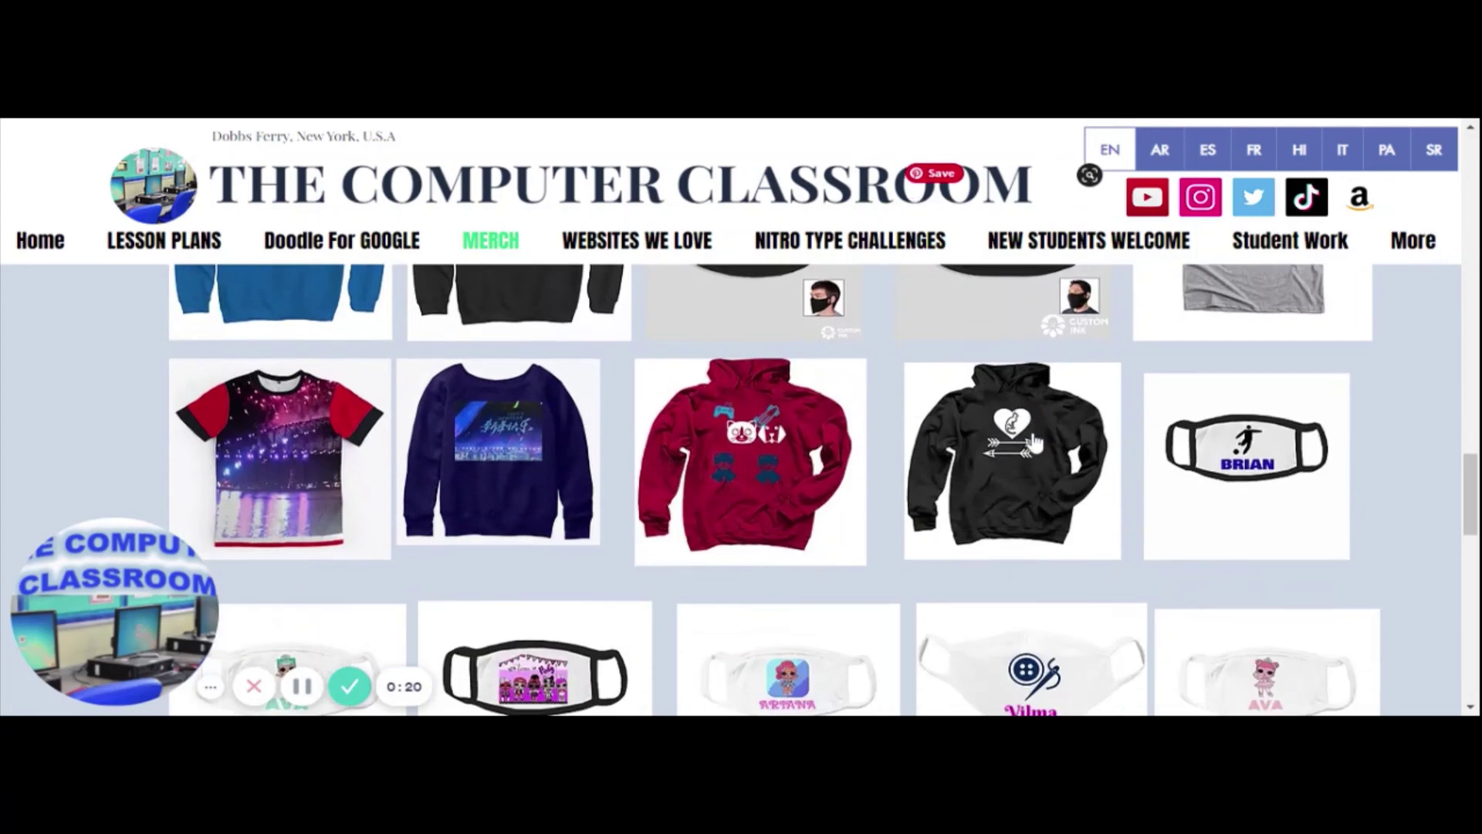
scroll(965, 386, "down", 3)
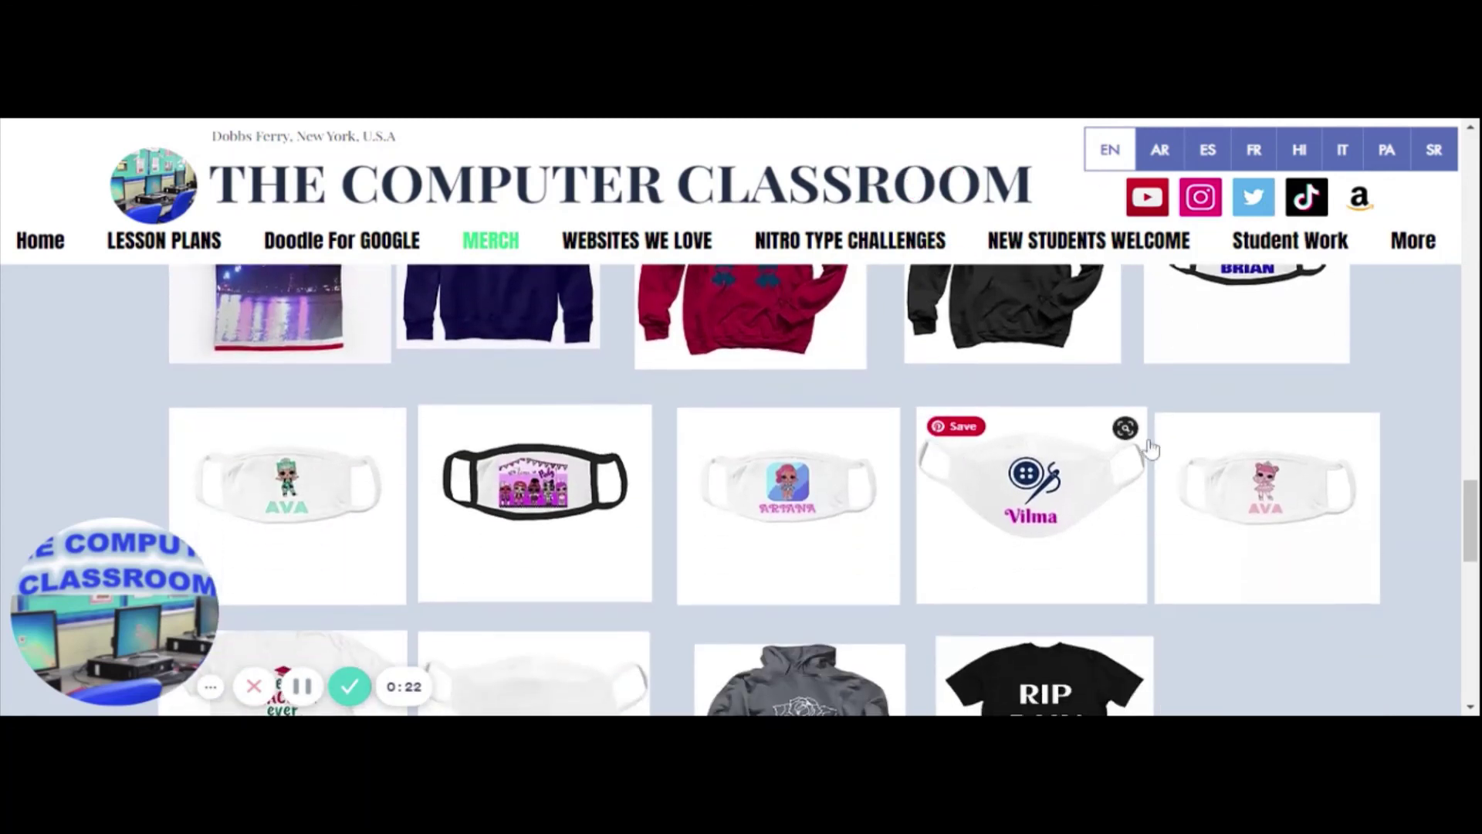
scroll(1225, 304, "up", 1)
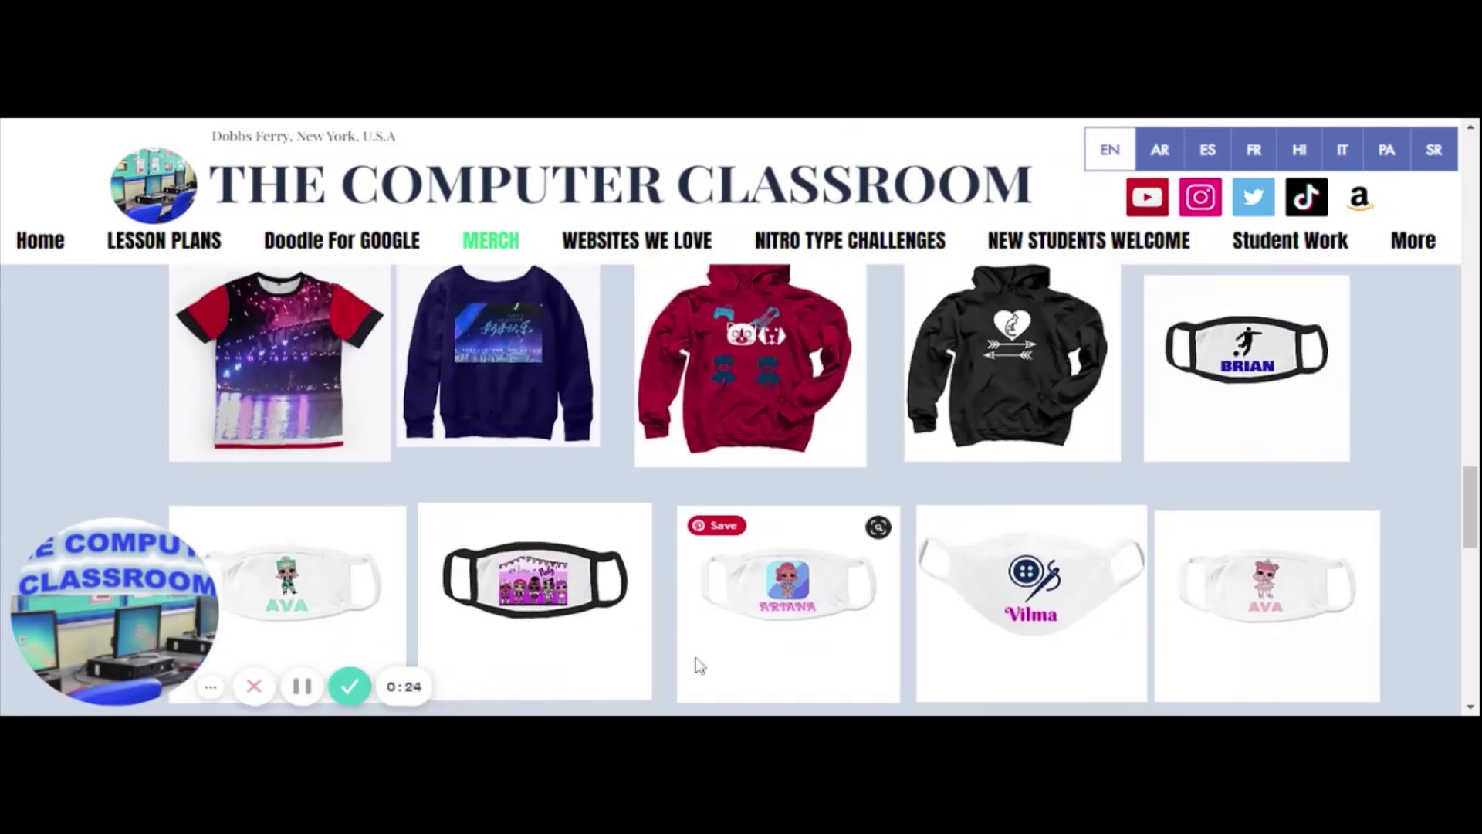
scroll(593, 601, "down", 1)
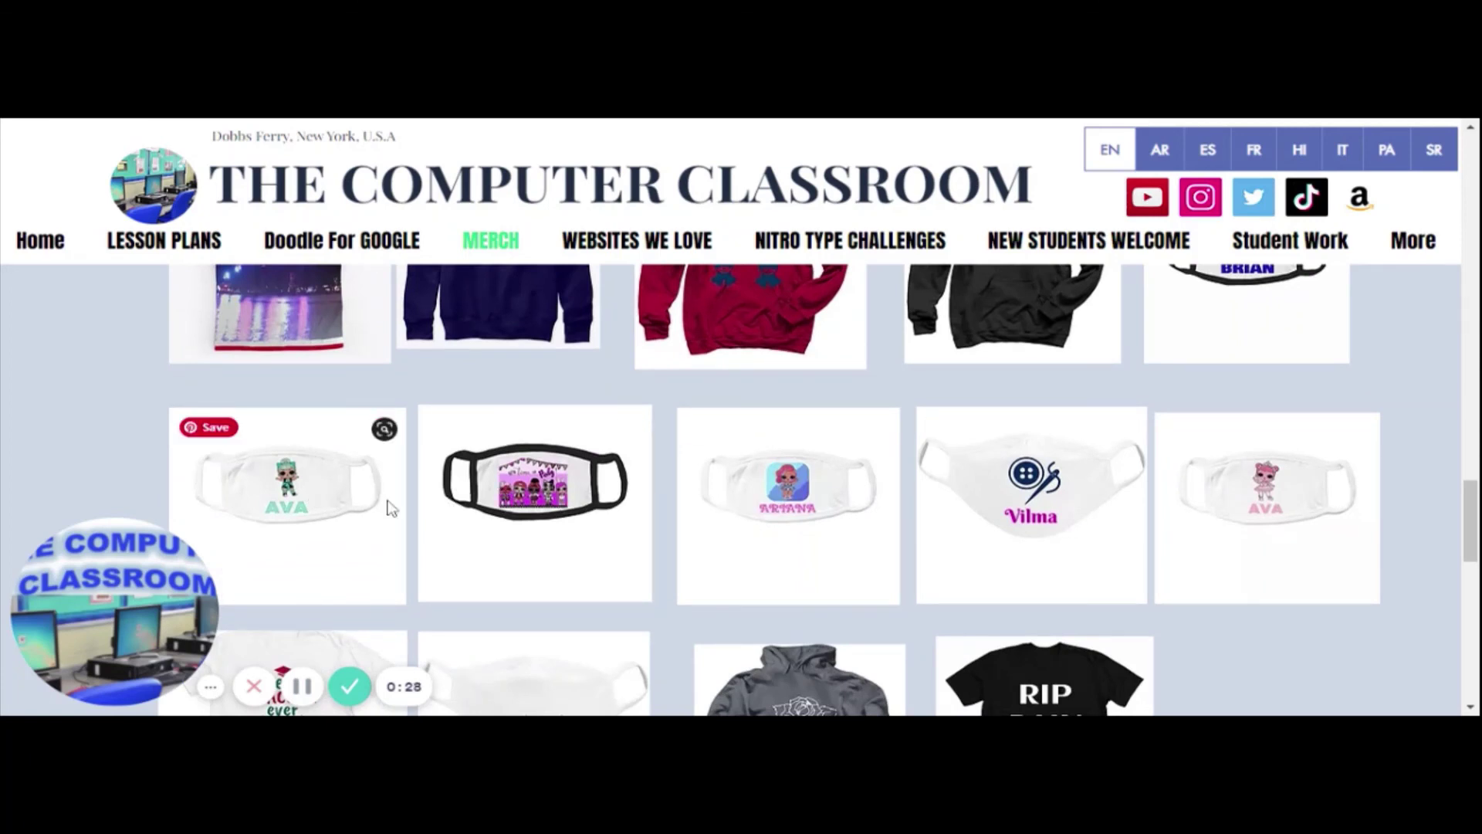
scroll(854, 473, "down", 2)
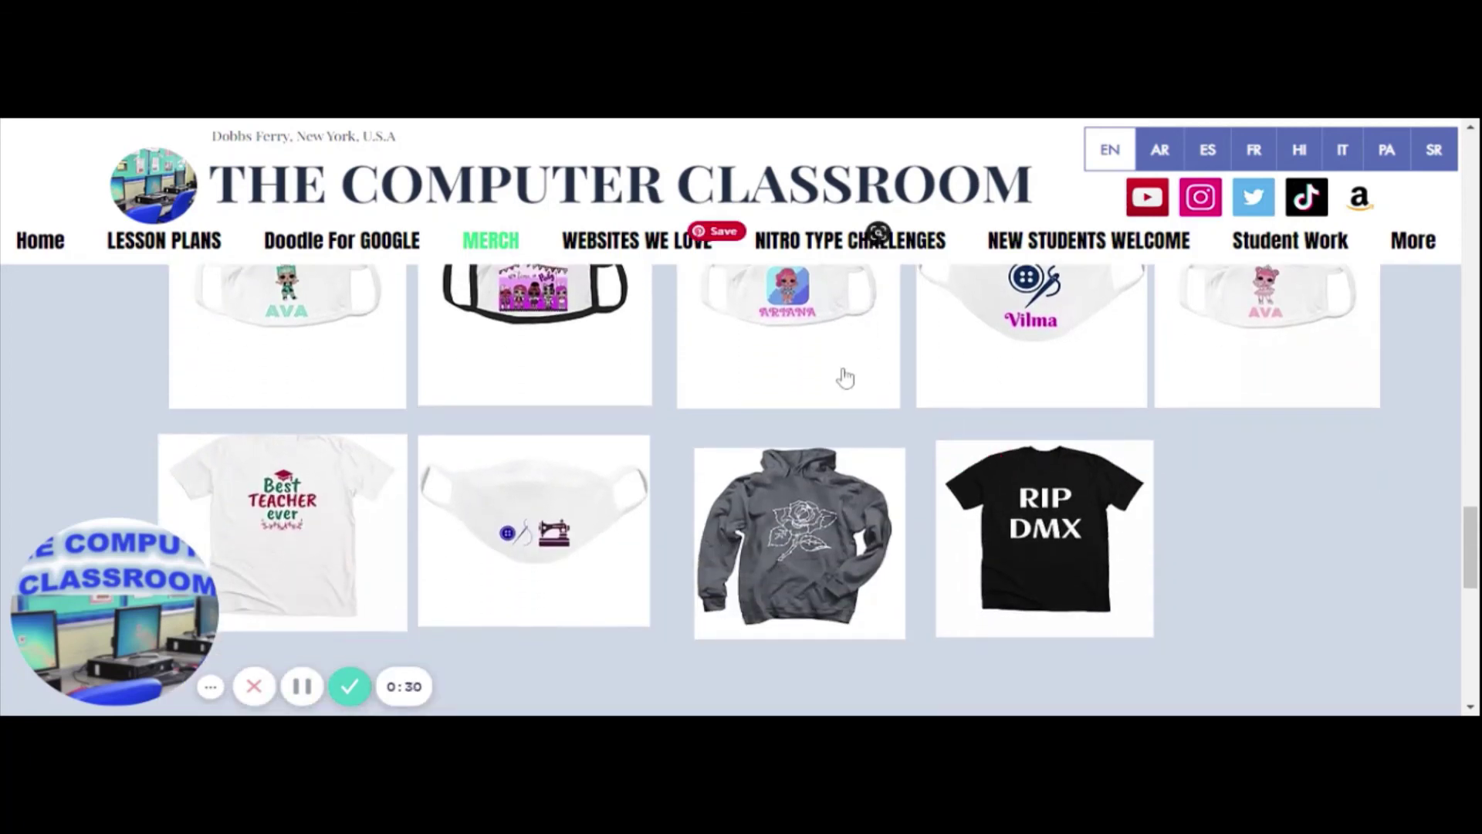
scroll(1118, 380, "up", 8)
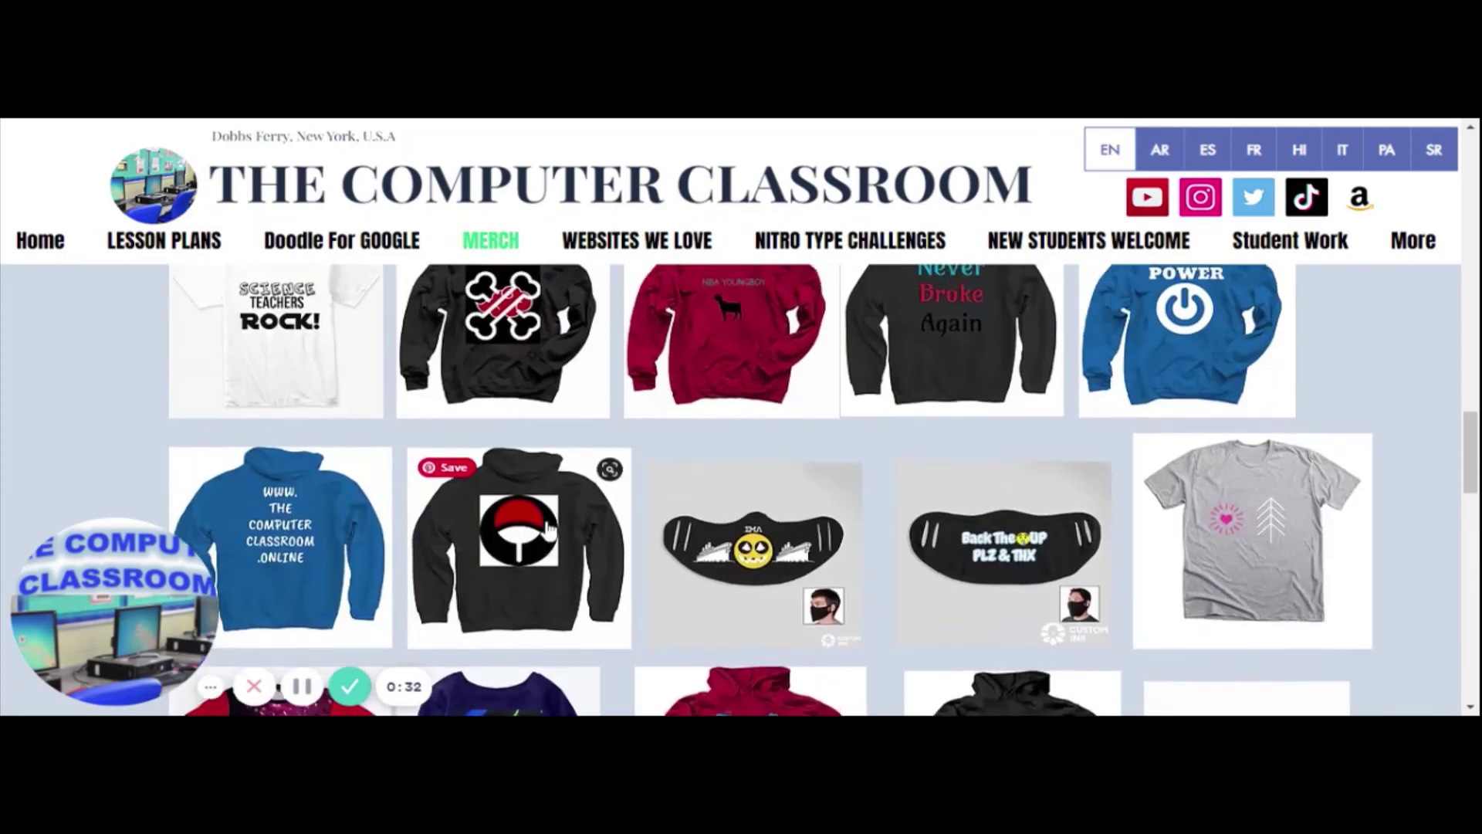
scroll(547, 525, "down", 9)
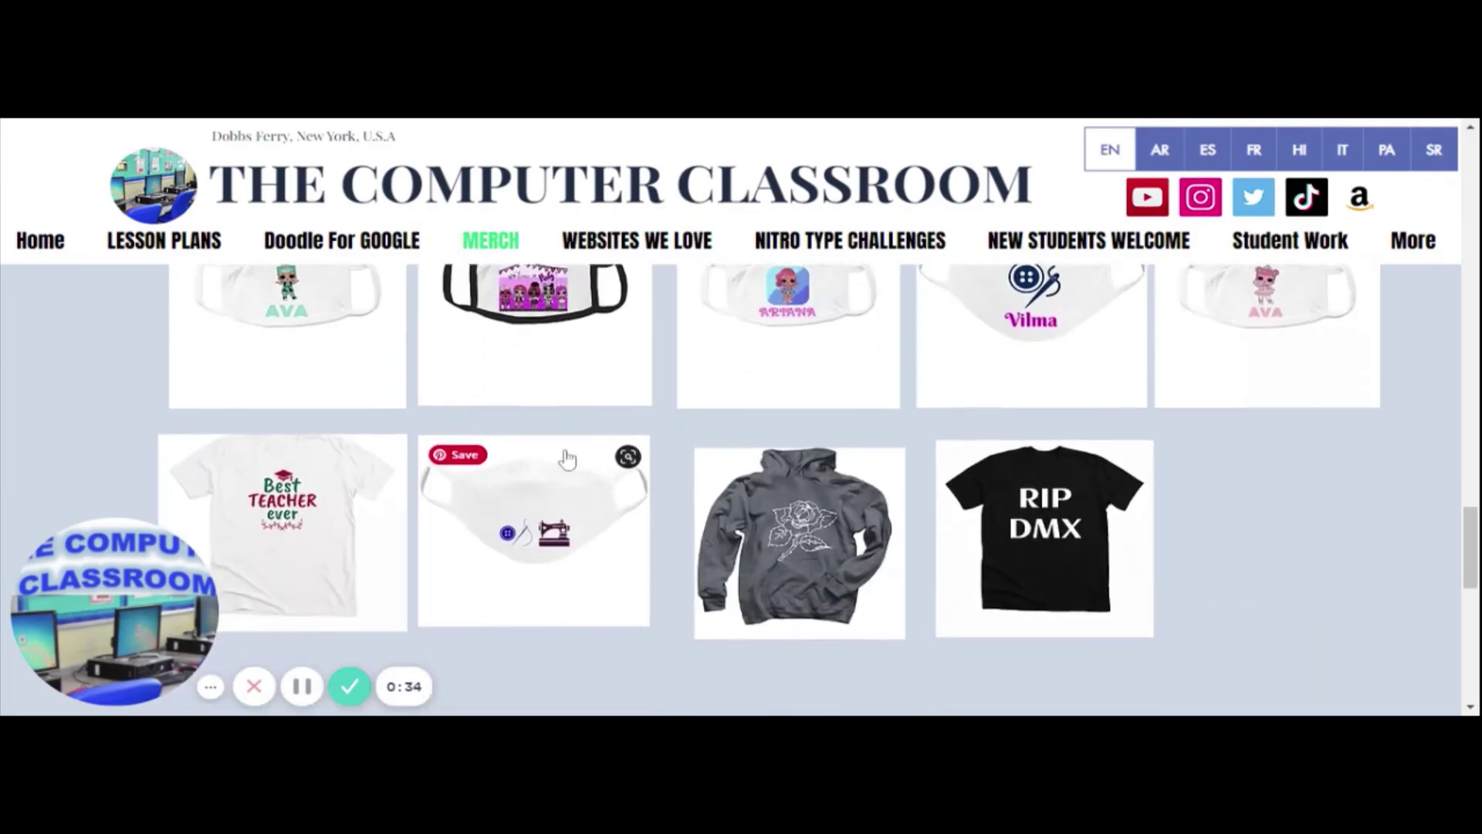
scroll(1095, 404, "down", 3)
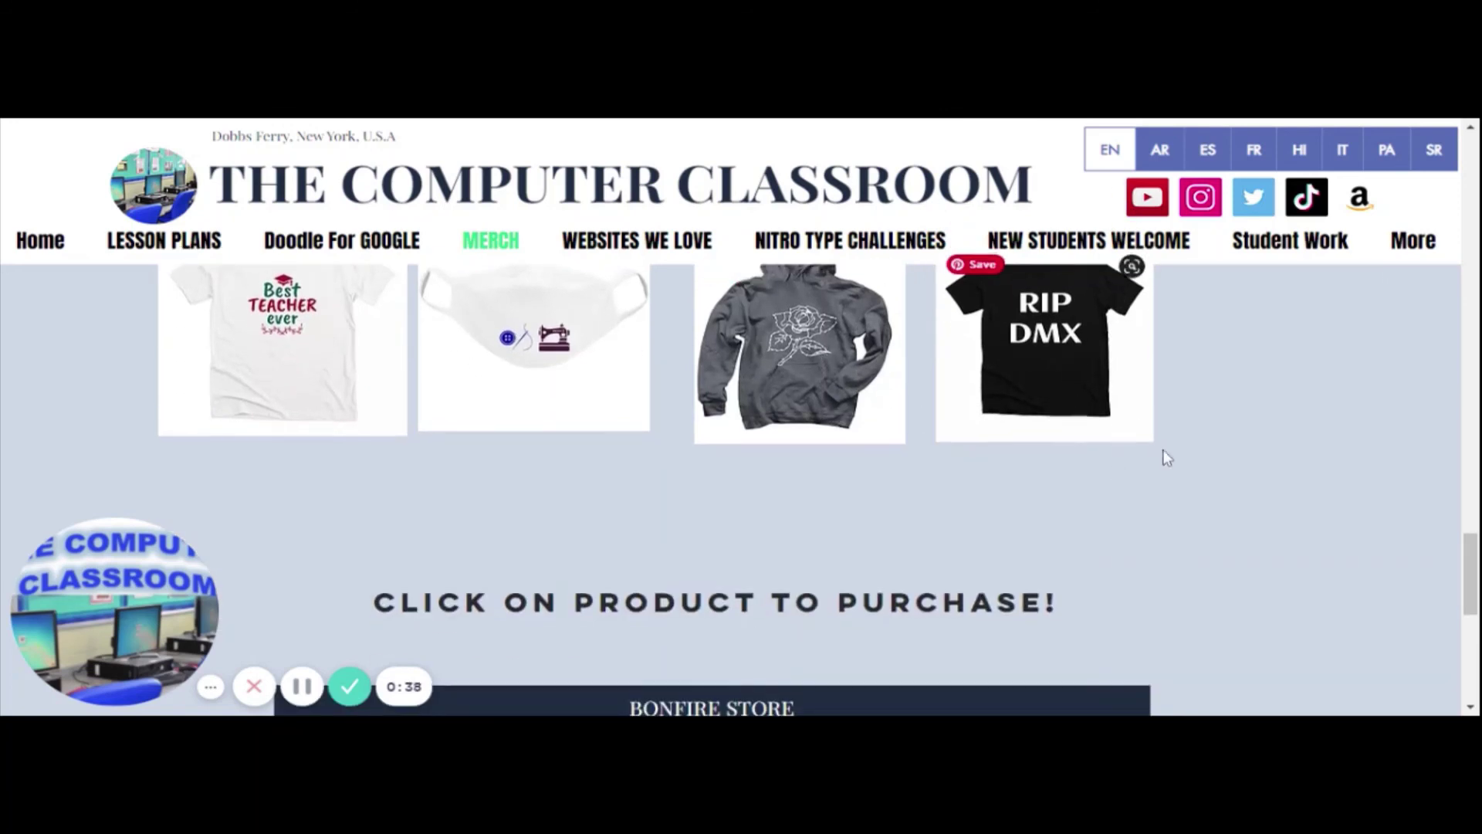
scroll(1096, 463, "up", 2)
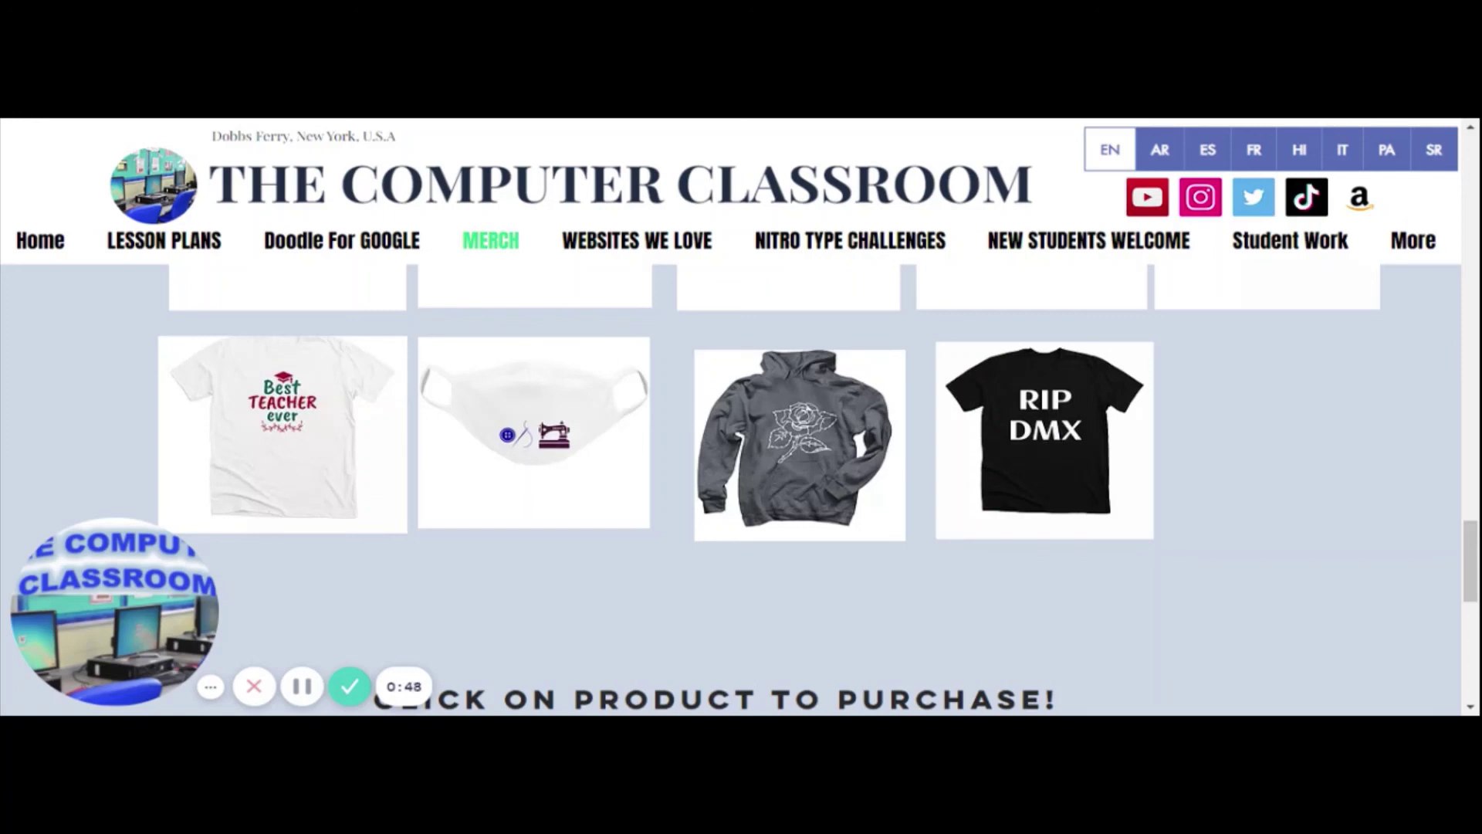
left_click(350, 686)
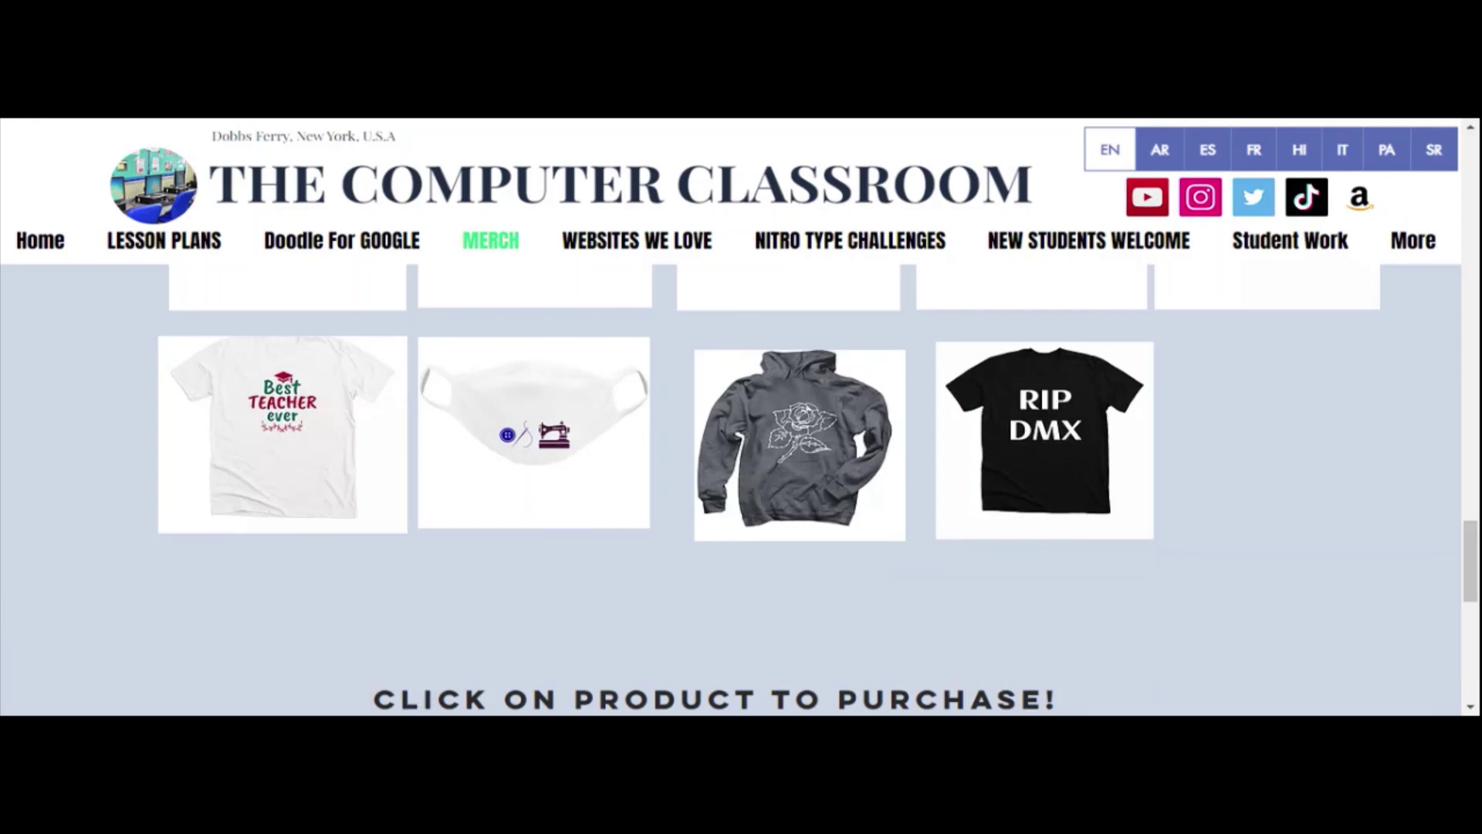